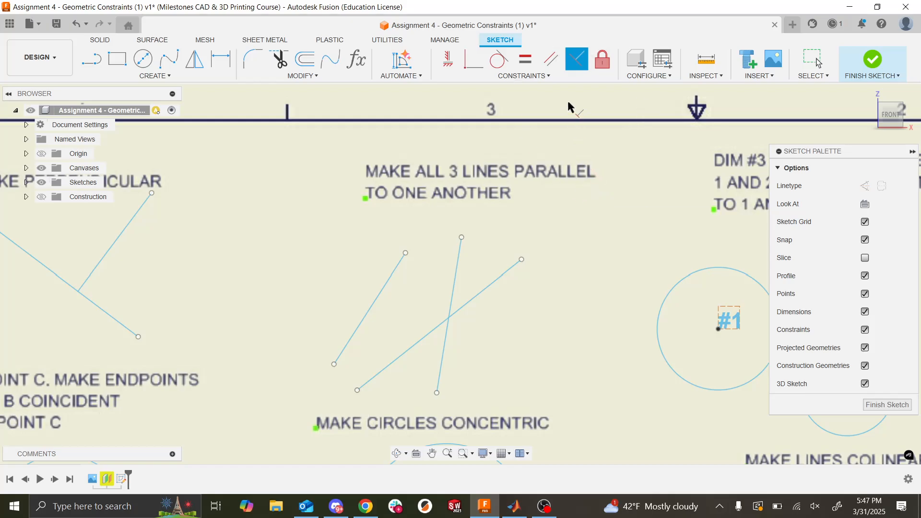
- Apply Parallel constraints so that all three lines under the "MAKE ALL 3 LINES PARALLEL TO ONE ANOTHER" note are parallel
click(549, 65)
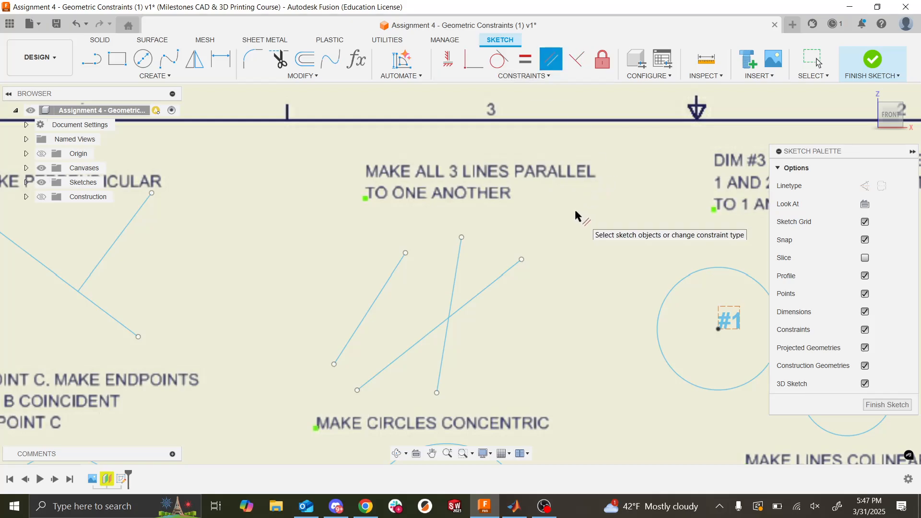
key(Escape)
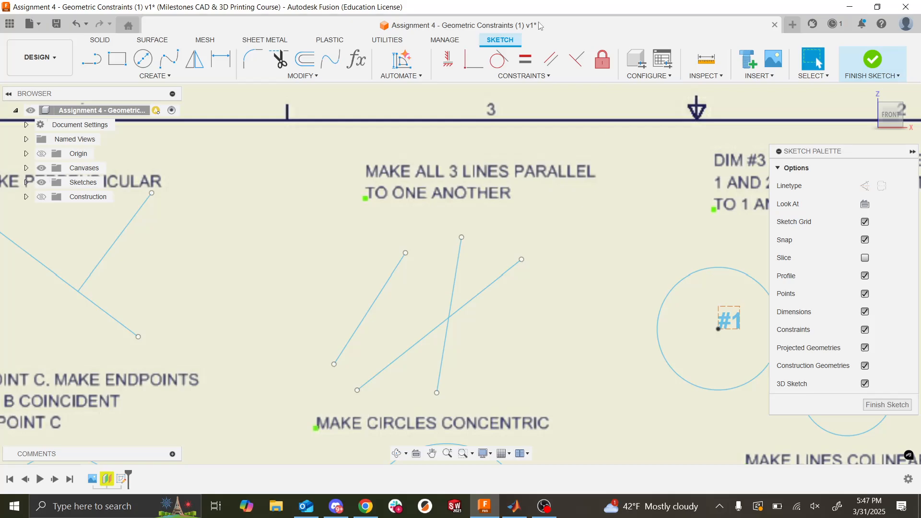
click(551, 61)
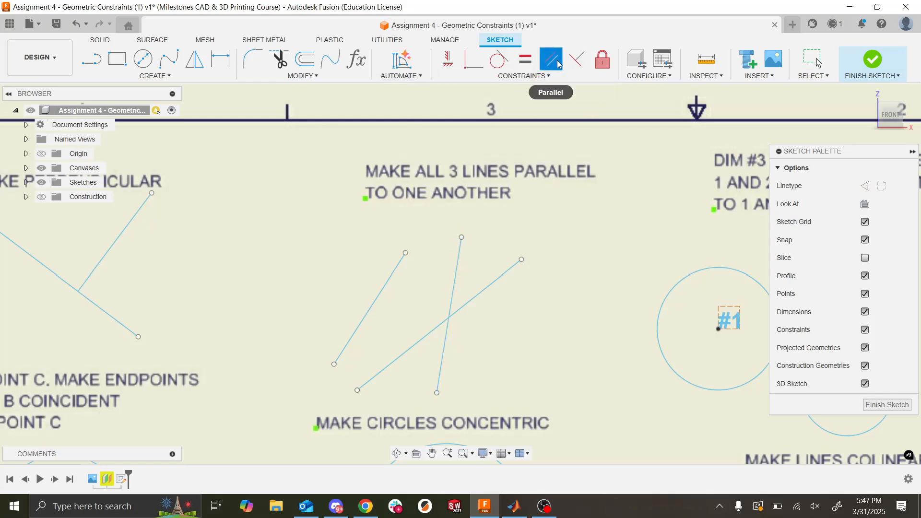
click(450, 306)
click(460, 307)
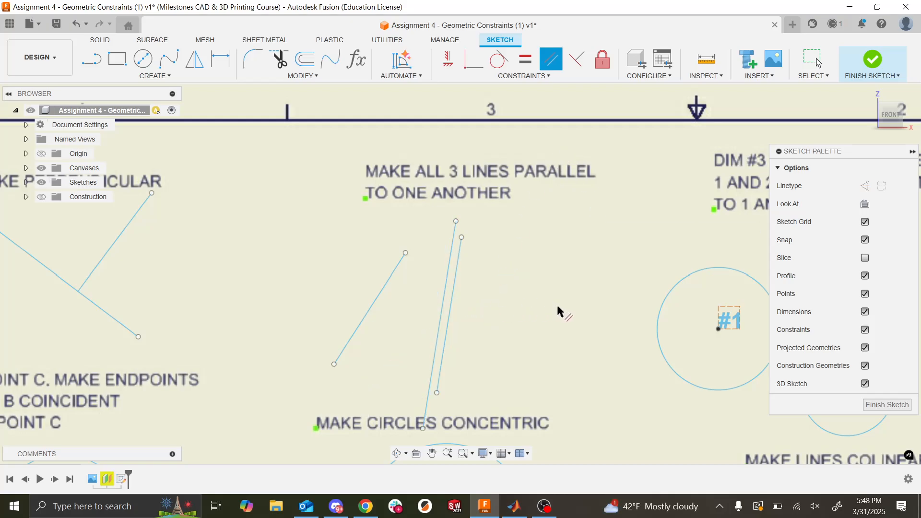
click(382, 293)
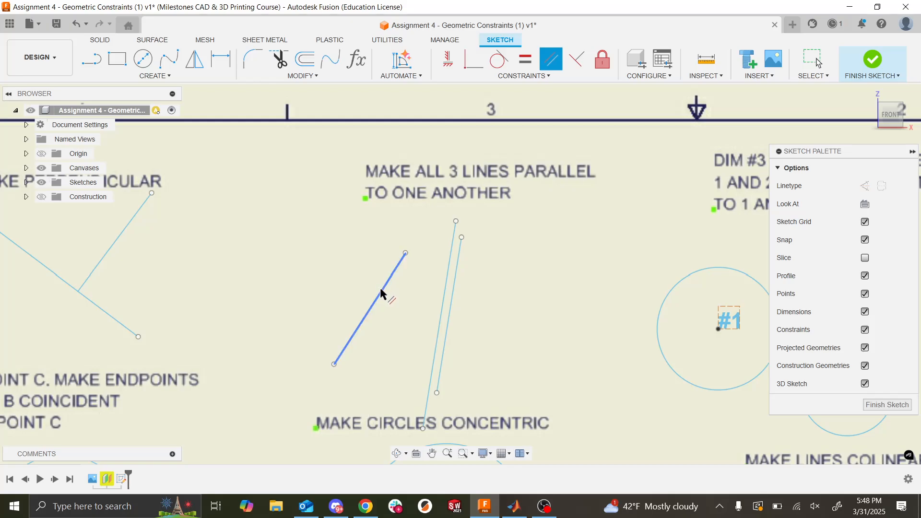
click(444, 307)
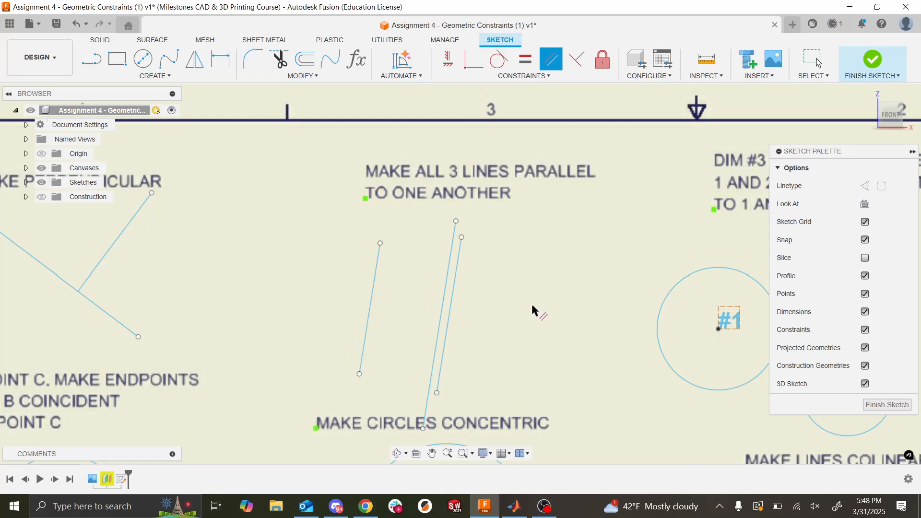
key(Escape)
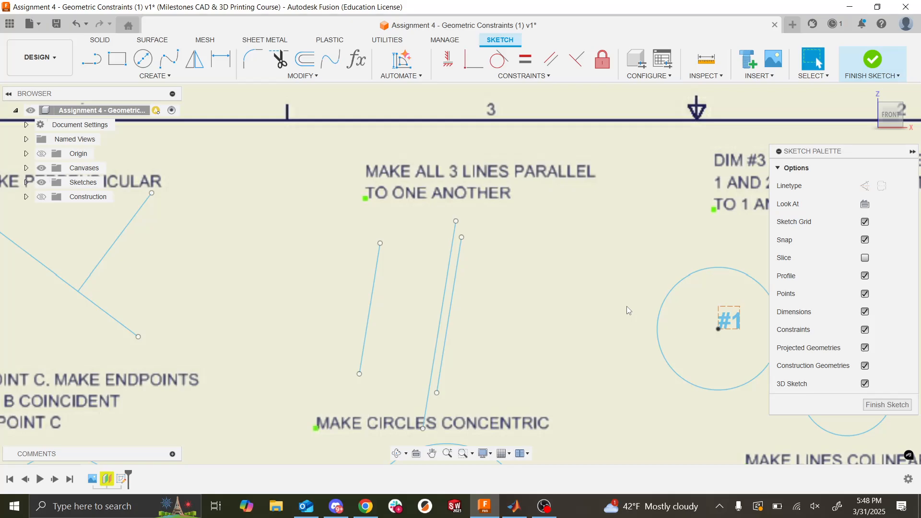
- Sketch a slanted practice line at about 19 degrees in the empty grid area outside the drawing sheet
scroll(632, 284, down, 2)
scroll(632, 284, up, 3)
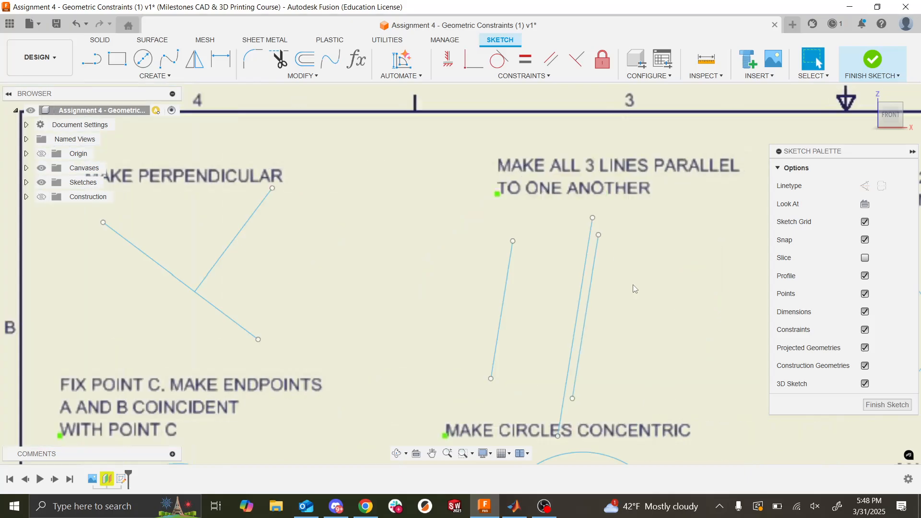
scroll(632, 284, down, 5)
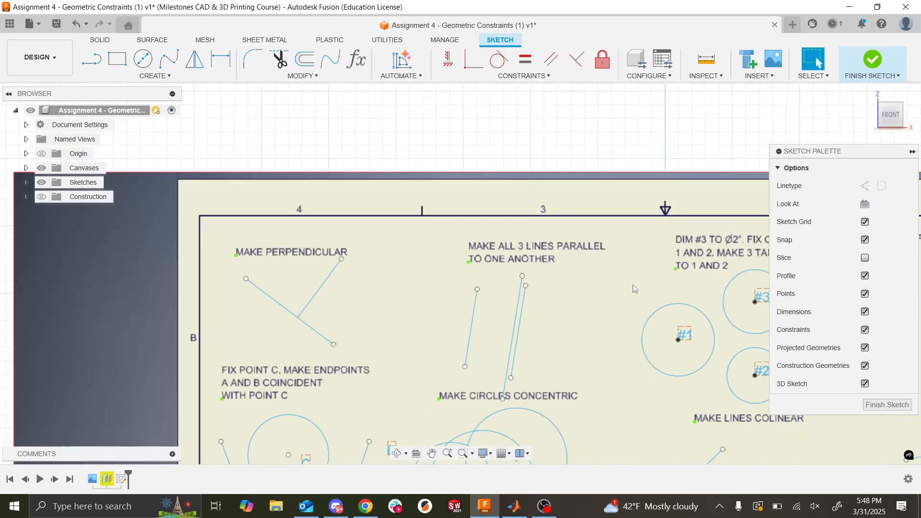
scroll(304, 204, down, 3)
scroll(307, 272, down, 6)
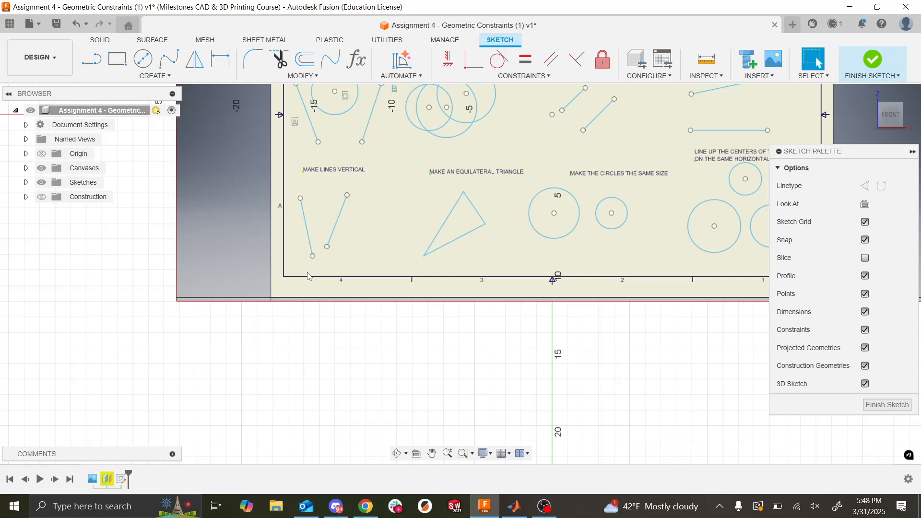
scroll(307, 272, up, 4)
click(91, 64)
click(340, 333)
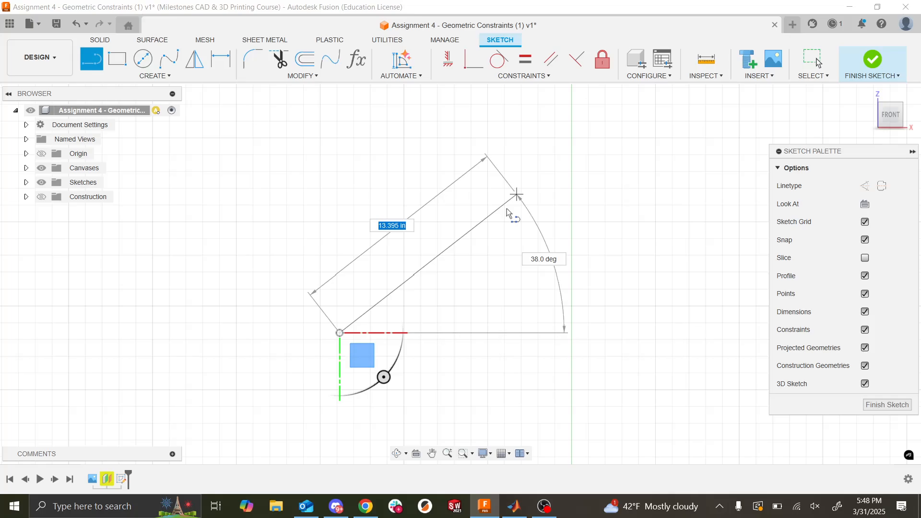
click(596, 246)
key(Escape)
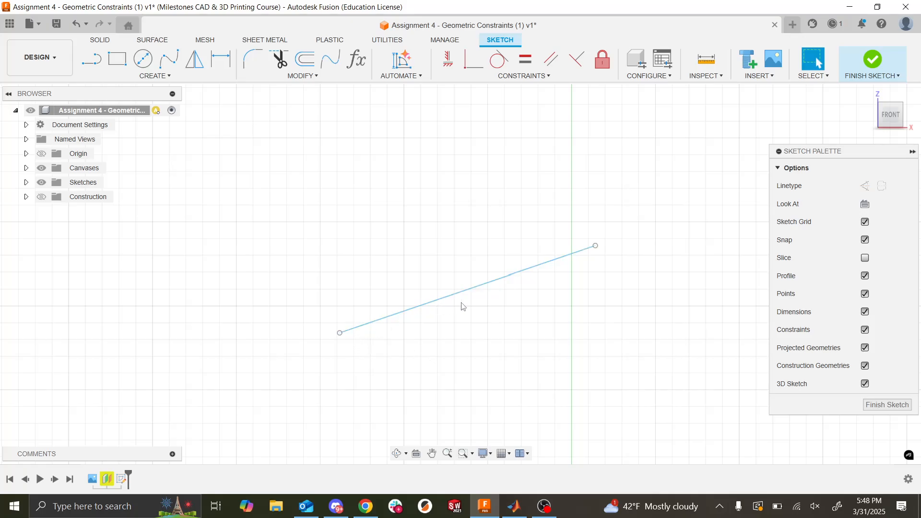
- Try making the slanted practice line horizontal with the Horizontal/Vertical constraint, and undo it
click(444, 68)
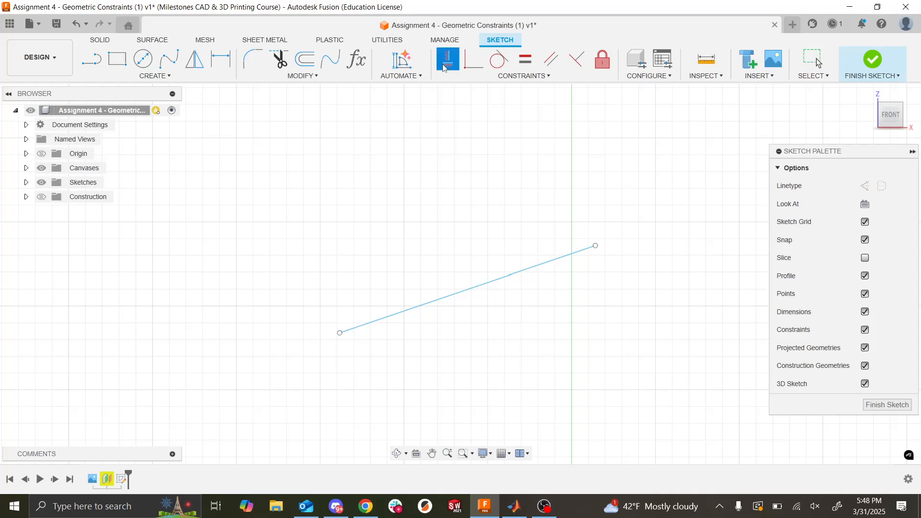
click(465, 289)
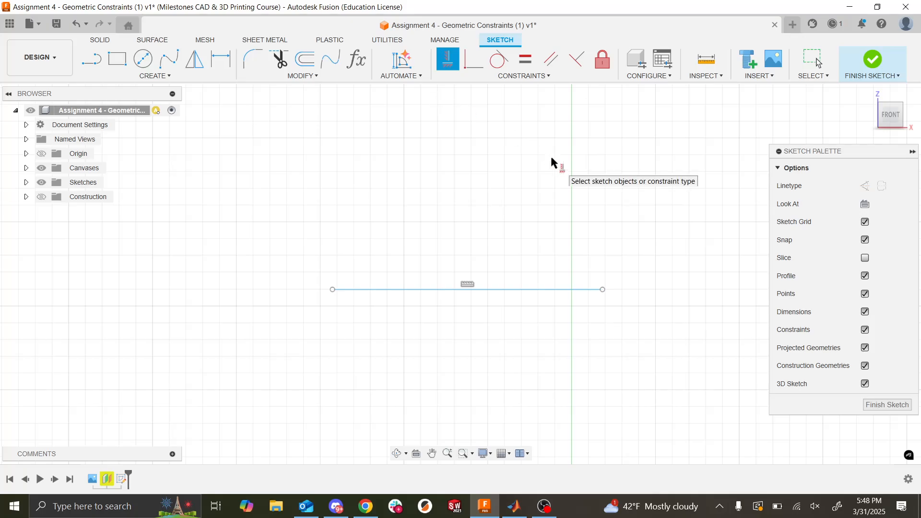
key(Escape)
key(ctrl+z)
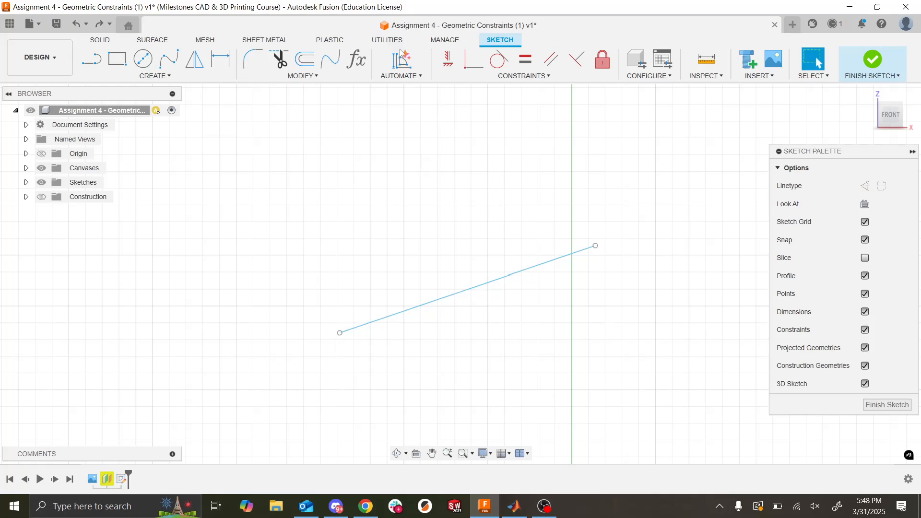
- Move the practice line's upper endpoint so the line is steep, and constrain it vertical with Horizontal/Vertical
click(447, 58)
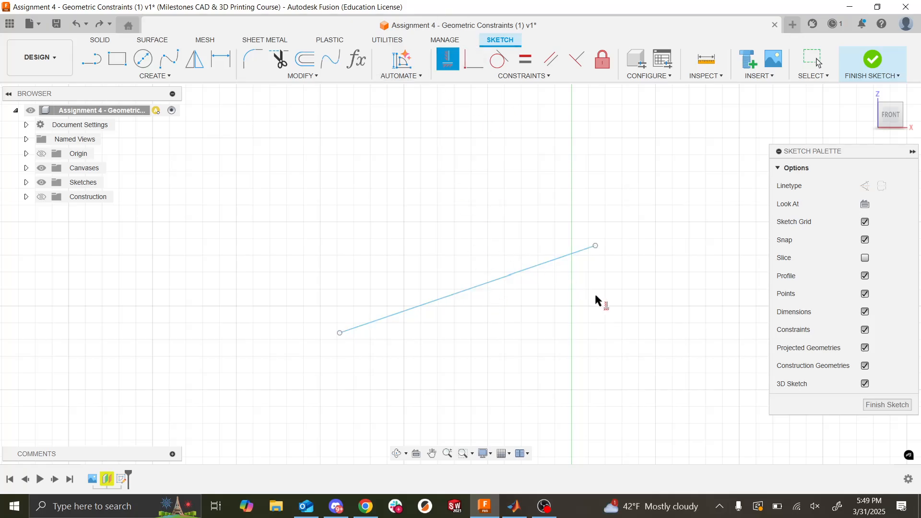
key(Escape)
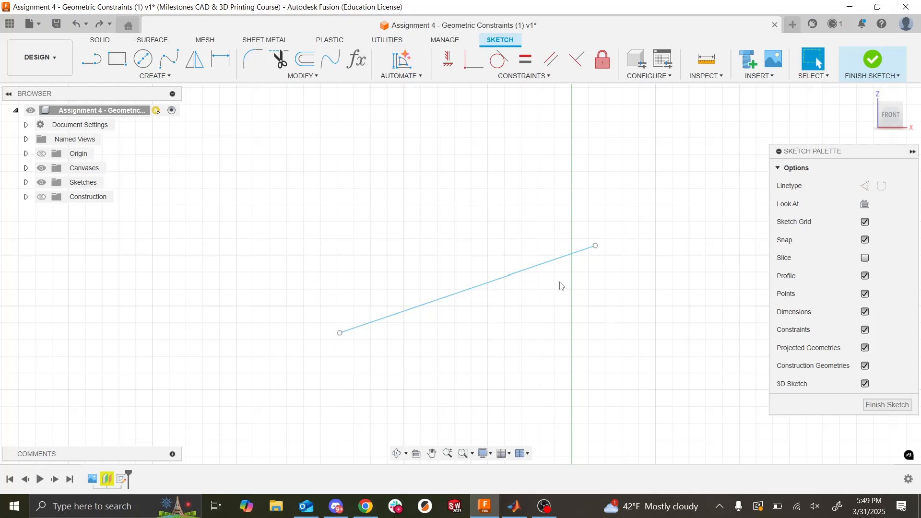
drag(595, 246, 388, 138)
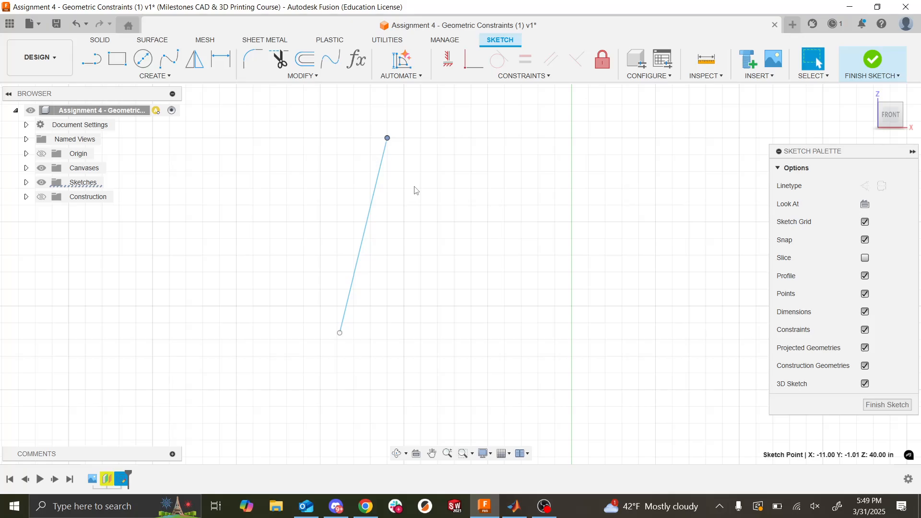
click(447, 60)
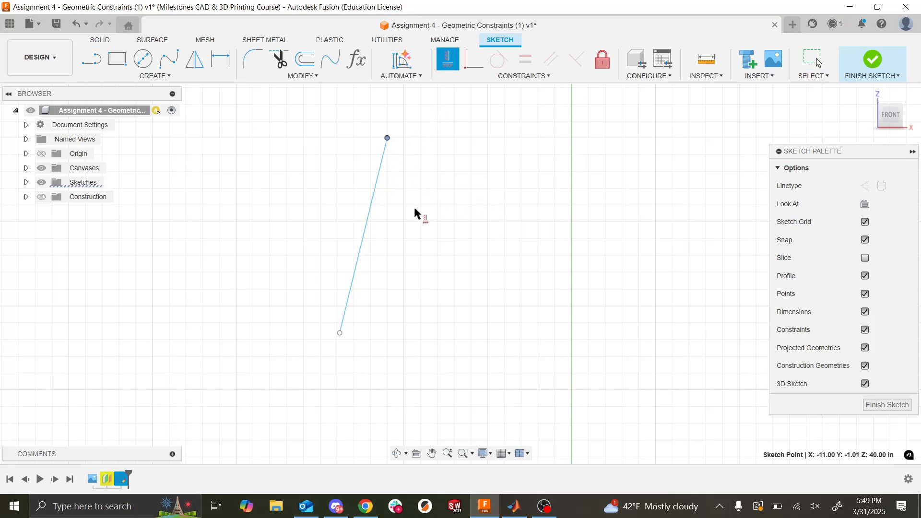
key(Escape)
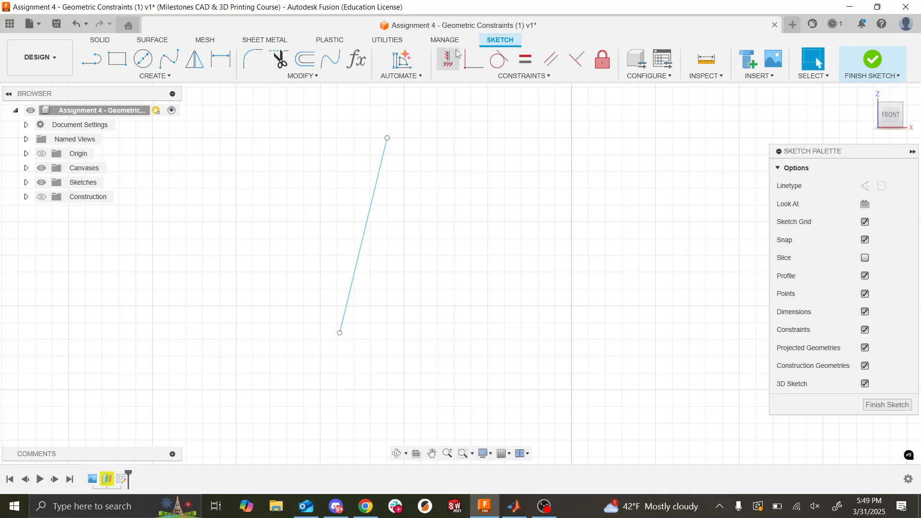
click(456, 55)
click(377, 189)
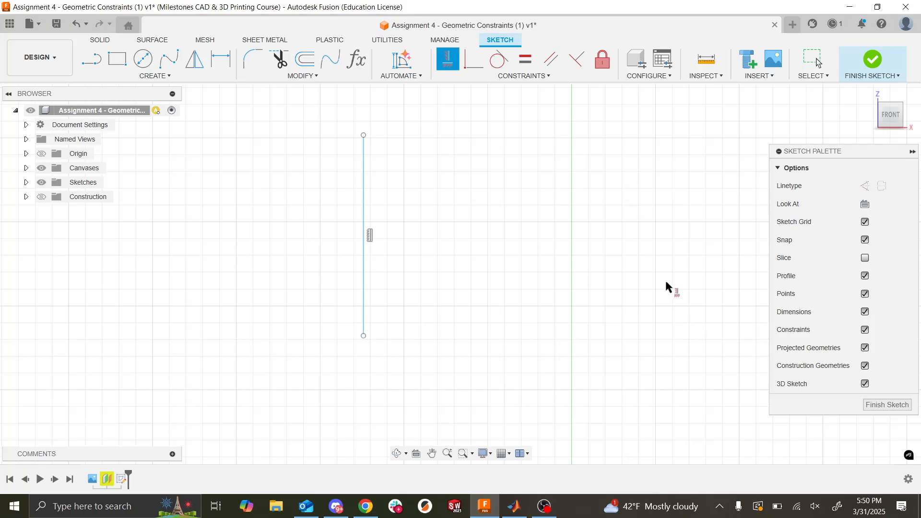
key(Escape)
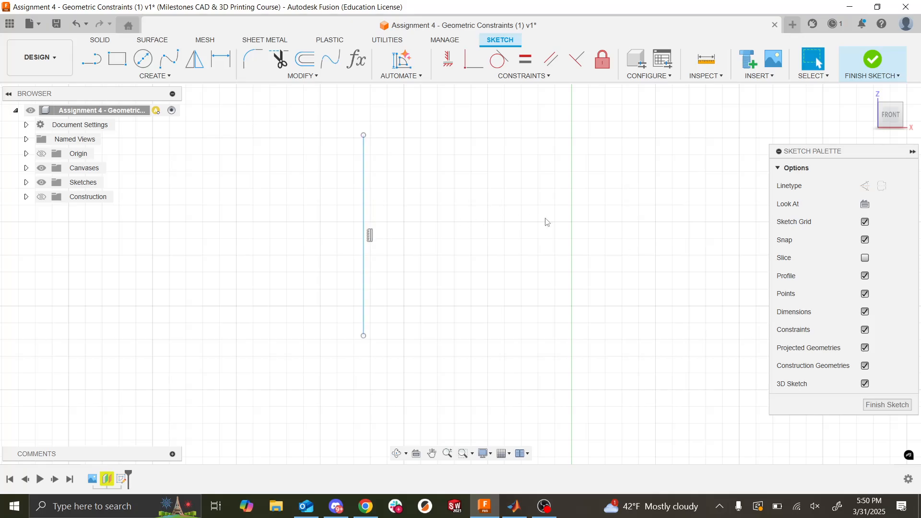
- Delete the vertical constraint from the practice line and move its upper endpoint sideways to tilt the line
click(373, 238)
key(Delete)
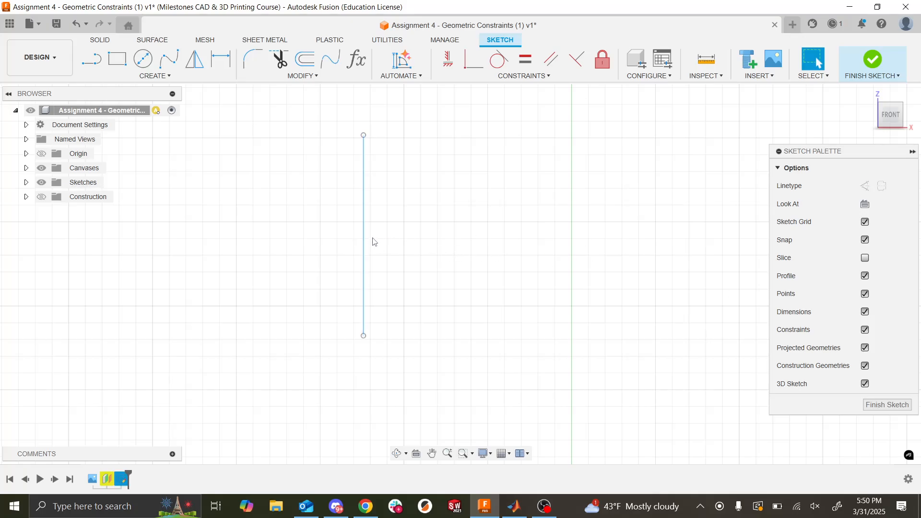
mouse_move(364, 135)
mouse_down()
mouse_move(436, 154)
mouse_move(257, 103)
mouse_move(494, 125)
mouse_move(421, 142)
mouse_up()
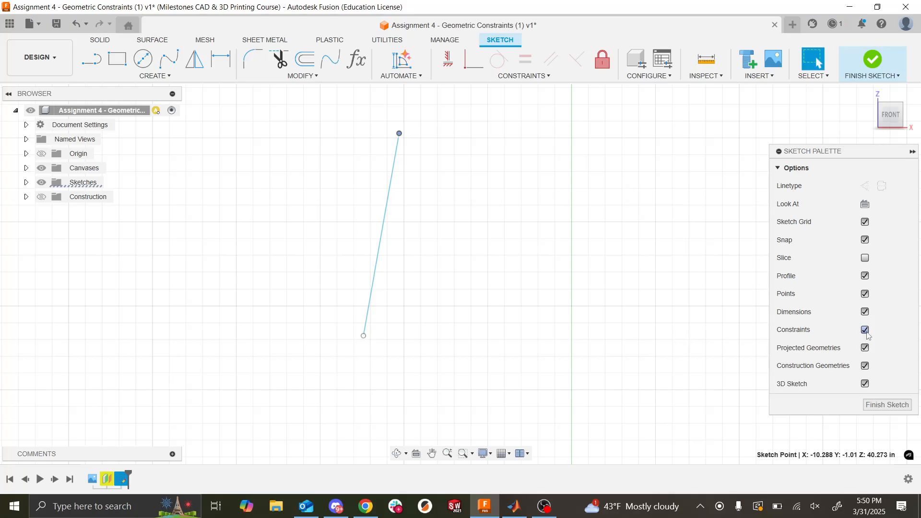
- Toggle the sketch's constraint display off and on, and examine the constraint symbols where the two MAKE PERPENDICULAR lines meet
scroll(536, 239, down, 5)
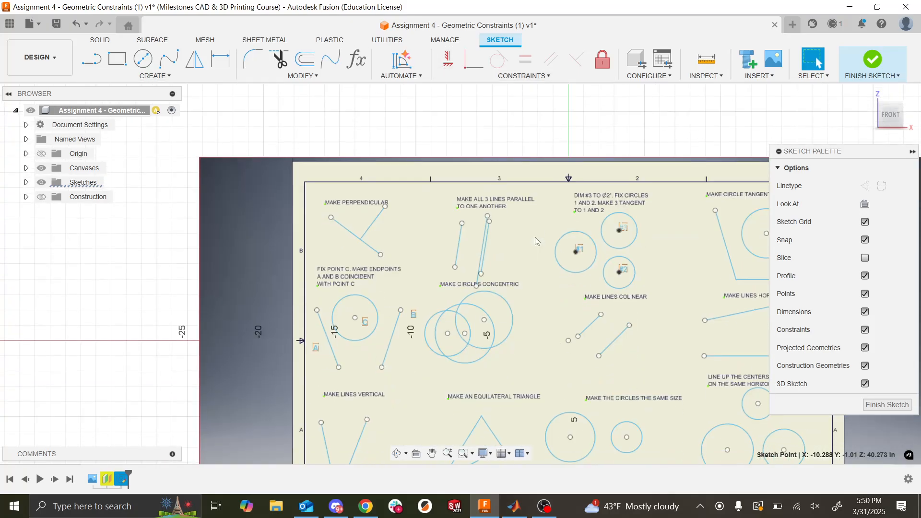
scroll(366, 239, up, 5)
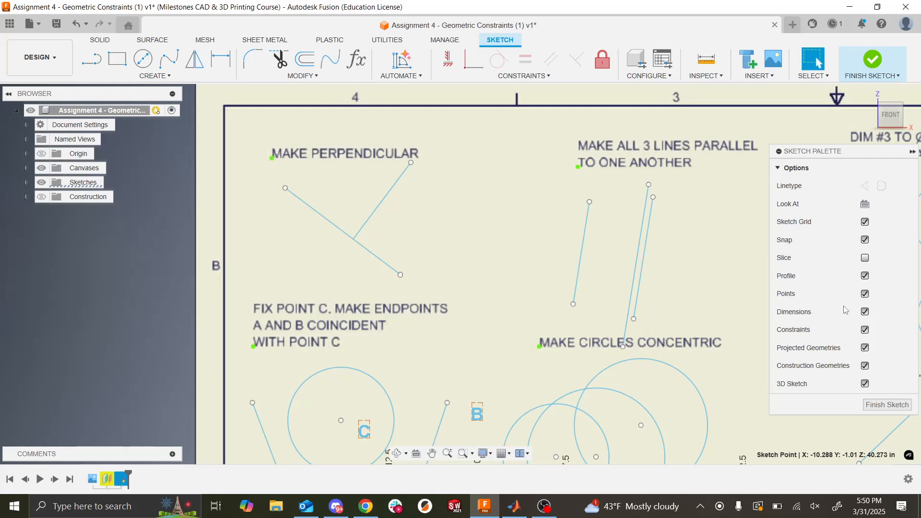
click(866, 332)
click(867, 332)
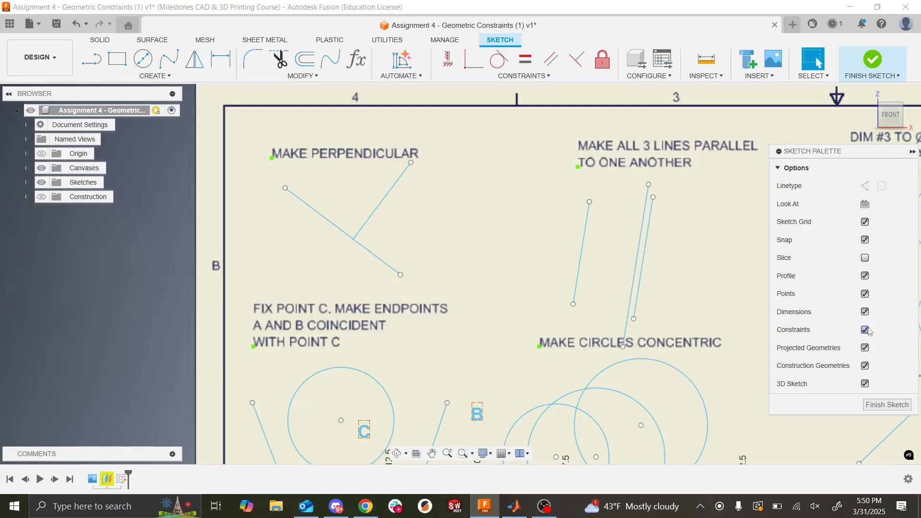
scroll(361, 206, up, 3)
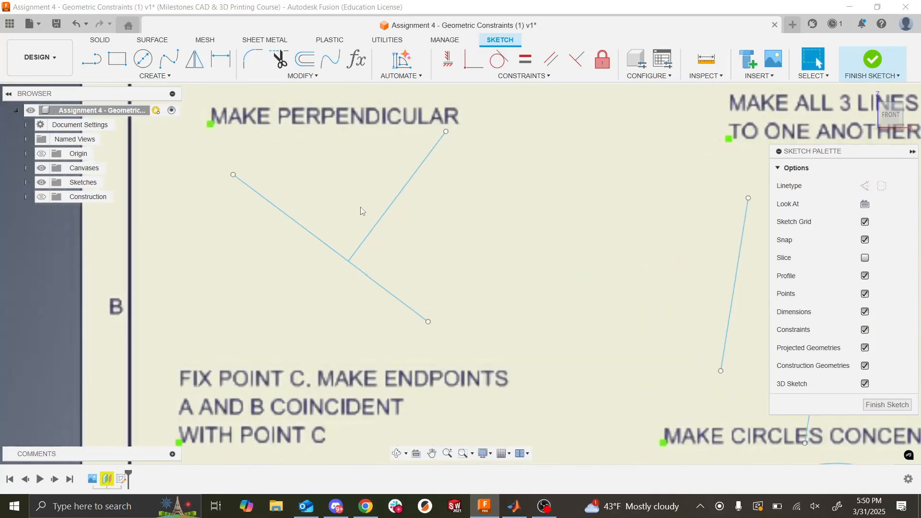
click(354, 254)
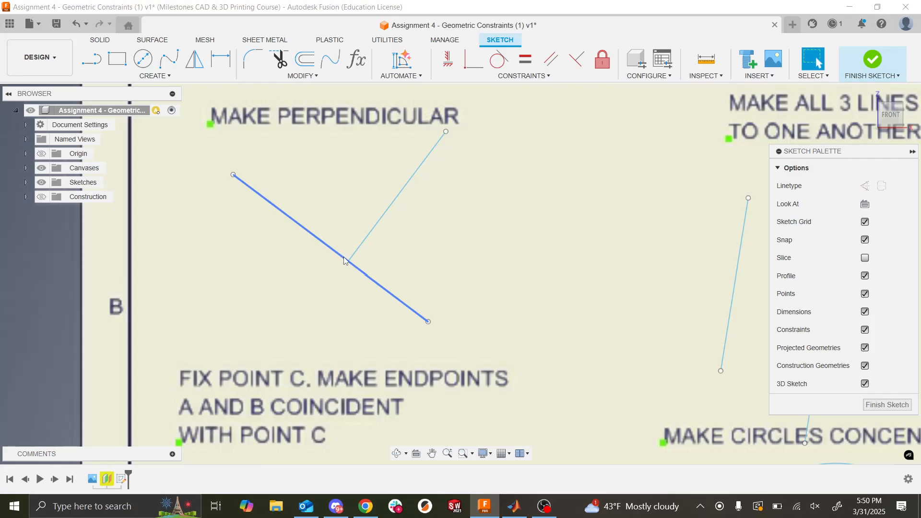
click(348, 251)
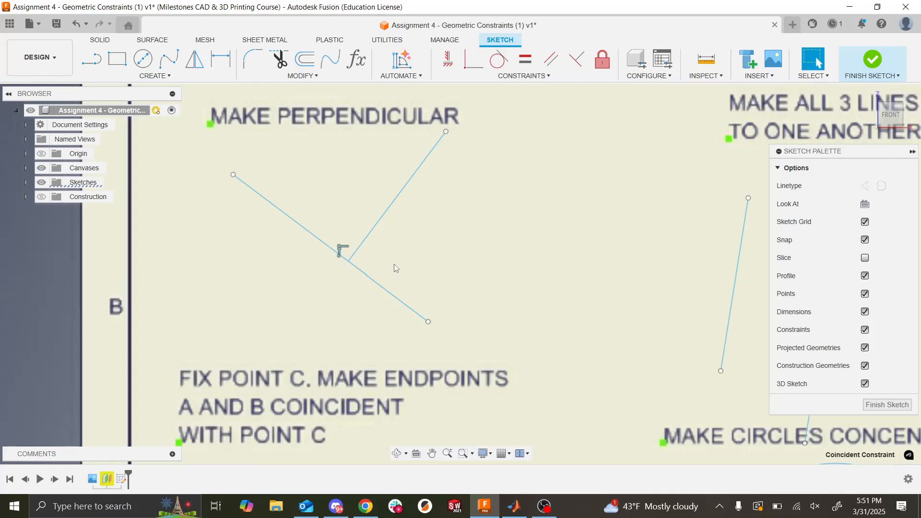
- Remove the constraints between the two MAKE PERPENDICULAR lines, and move both endpoints of the shorter line so it sits off the longer one
drag(446, 133, 412, 154)
click(368, 218)
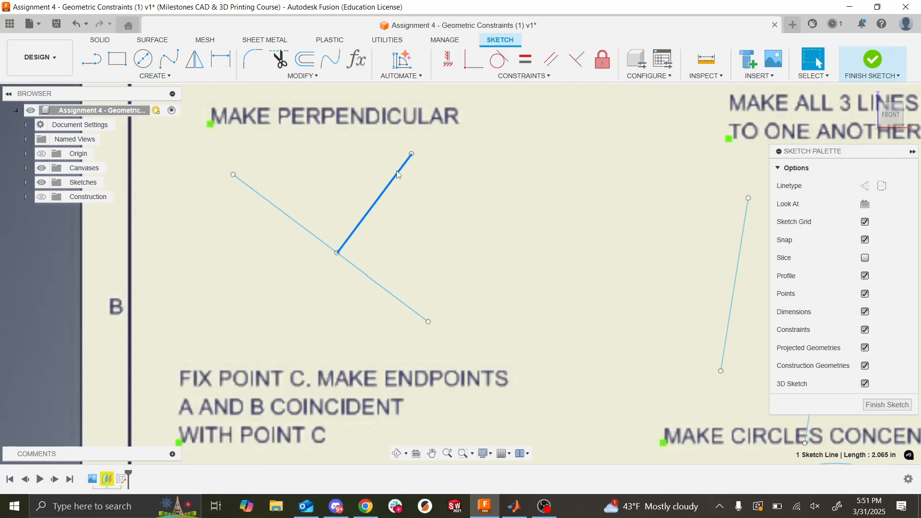
click(334, 243)
key(Delete)
drag(413, 154, 430, 178)
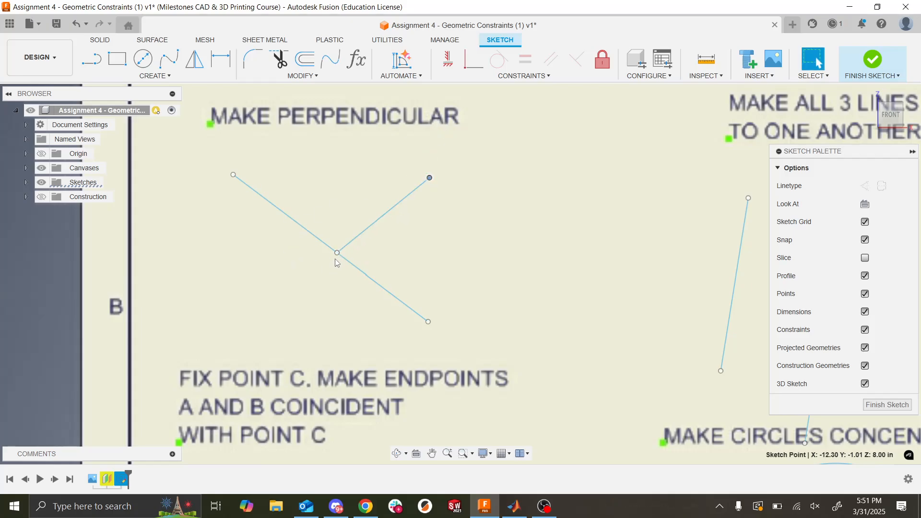
drag(338, 253, 358, 237)
- Make the shorter line's lower endpoint coincident with the longer line in the MAKE PERPENDICULAR exercise
ctrl+click(353, 266)
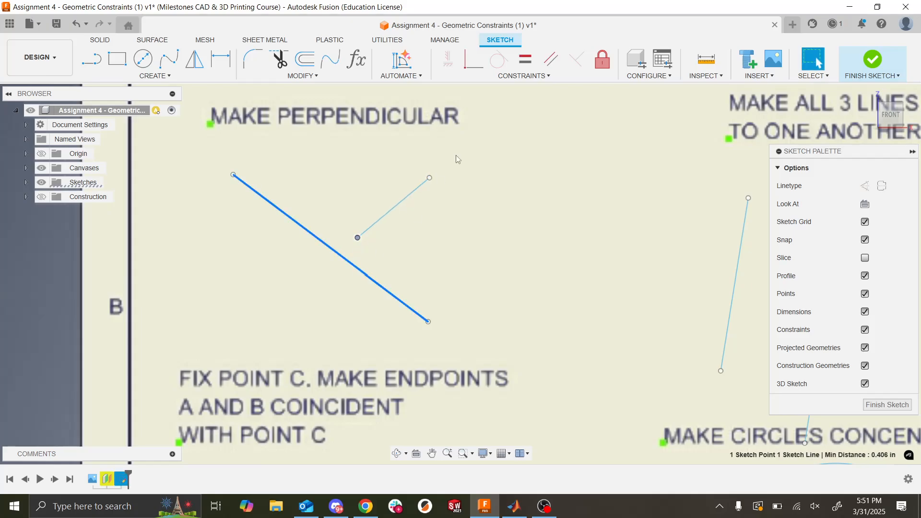
click(473, 59)
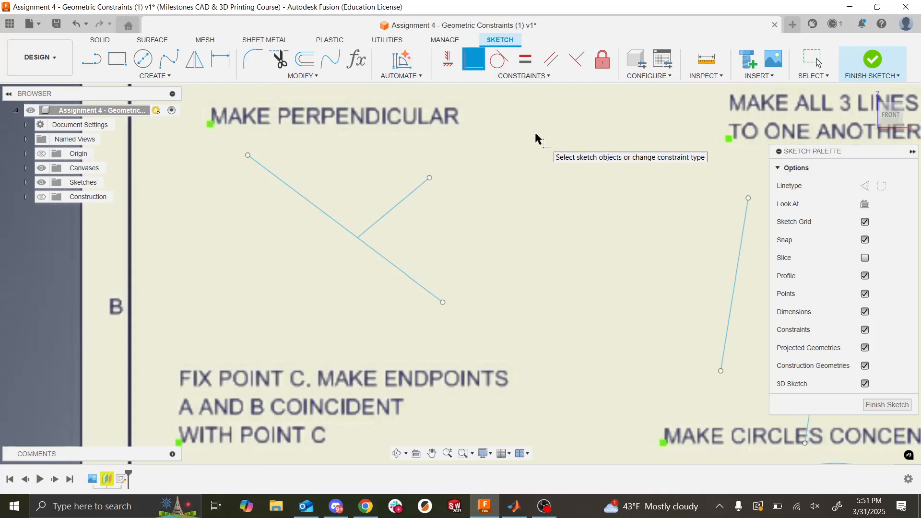
- Constrain the shorter line perpendicular to the longer line in the MAKE PERPENDICULAR exercise
click(576, 59)
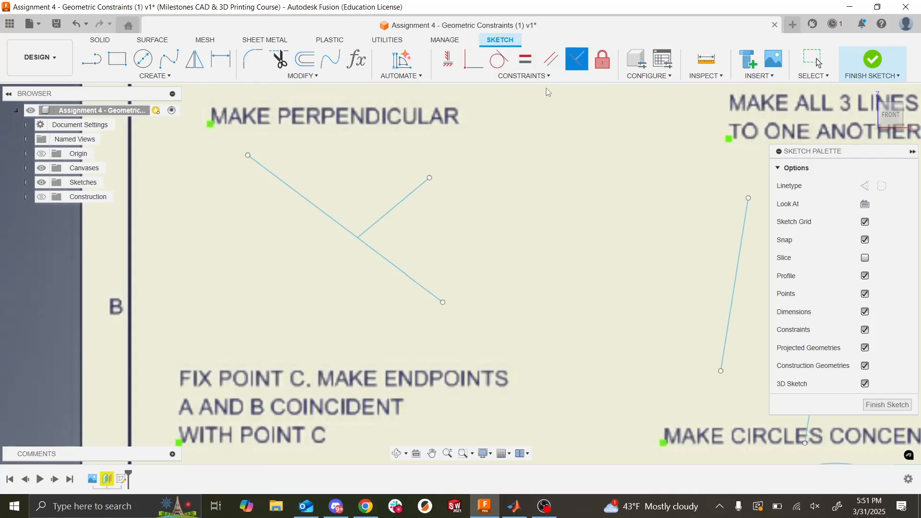
click(360, 237)
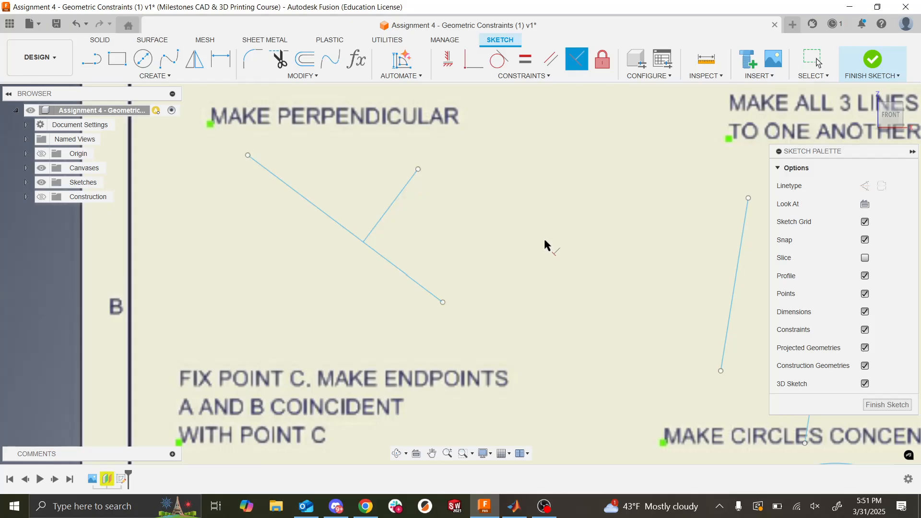
key(Escape)
- Look over the remaining constraint exercises across the assignment sheet
scroll(333, 204, down, 6)
scroll(333, 204, up, 6)
scroll(334, 204, down, 3)
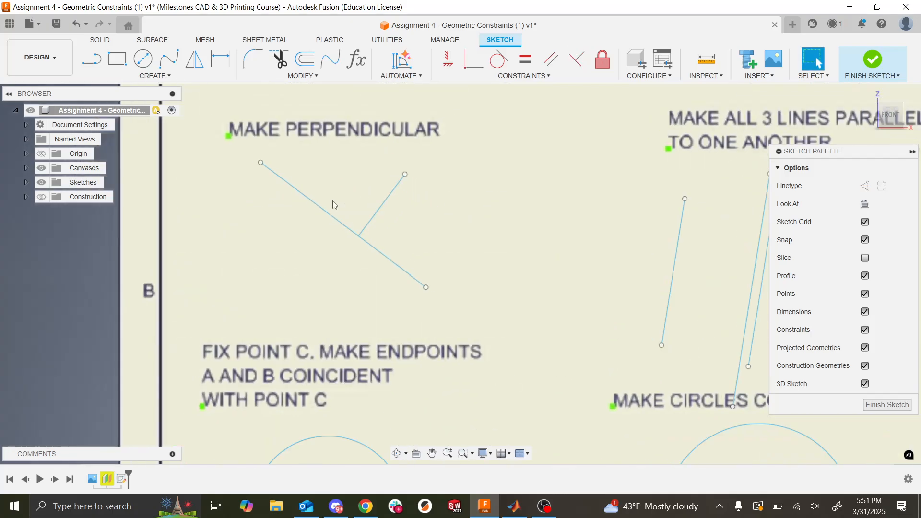
scroll(333, 204, down, 5)
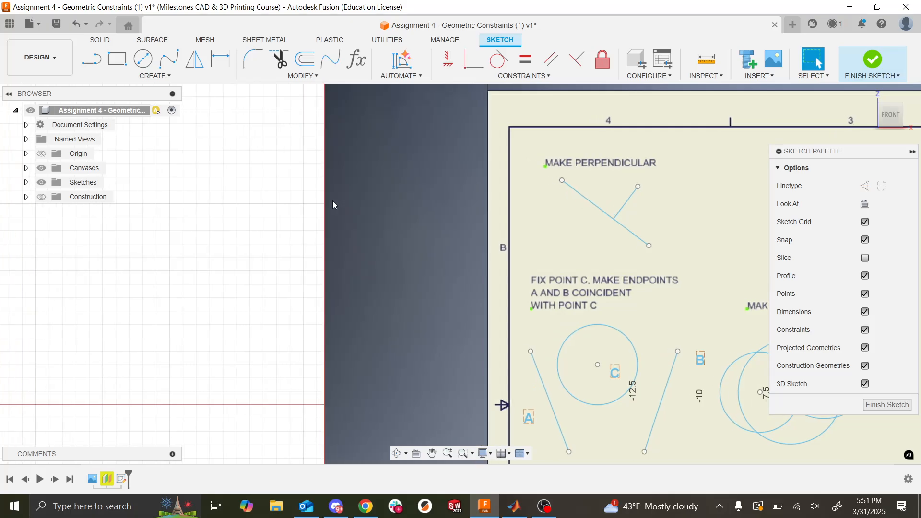
scroll(334, 205, right, 5)
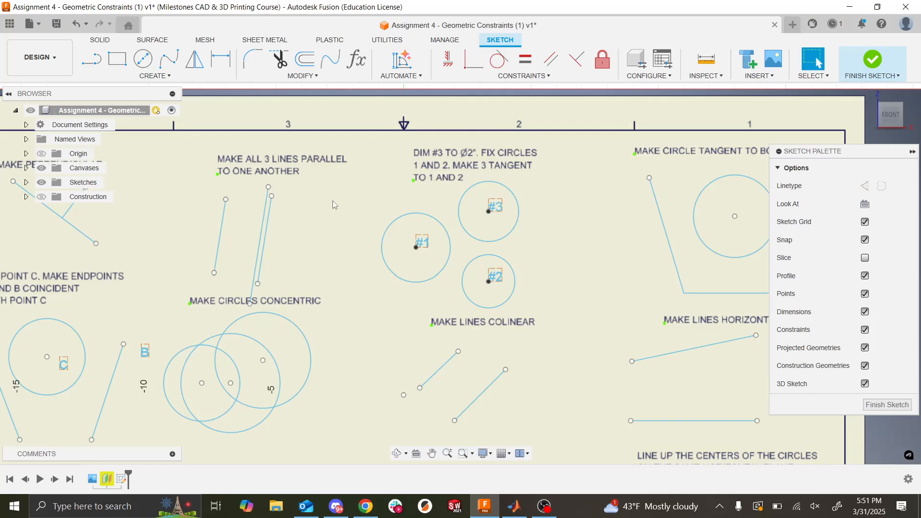
scroll(333, 201, right, 3)
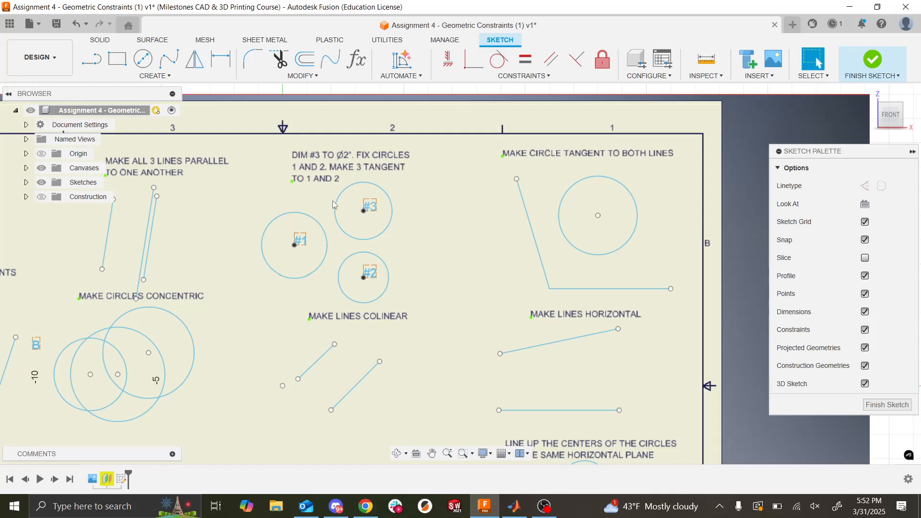
scroll(334, 205, down, 3)
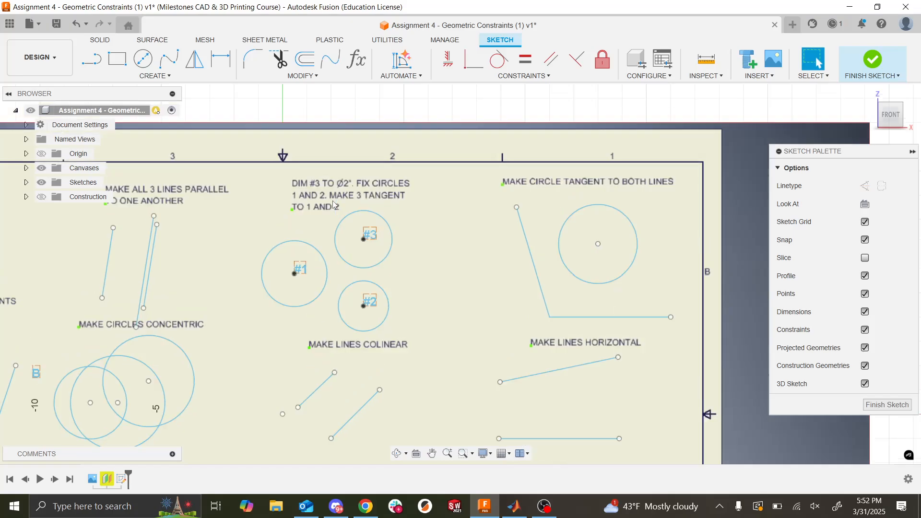
scroll(182, 259, right, 10)
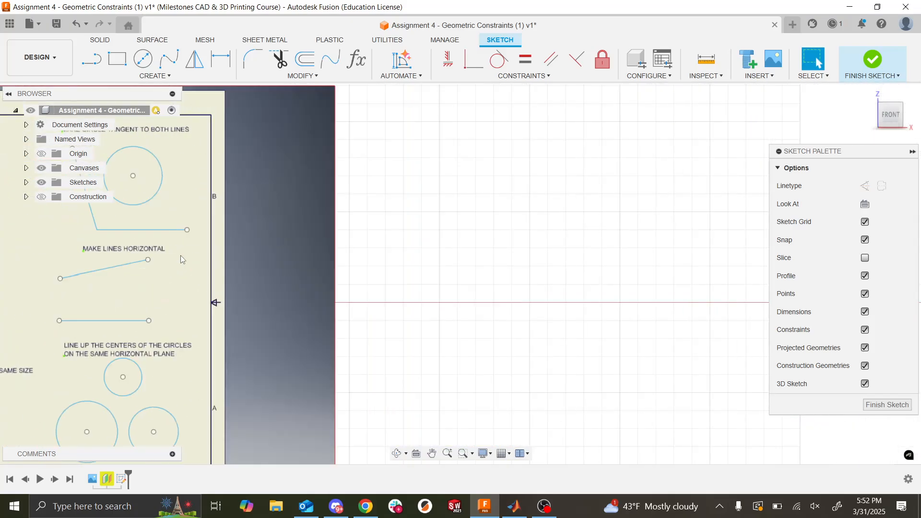
scroll(182, 260, left, 10)
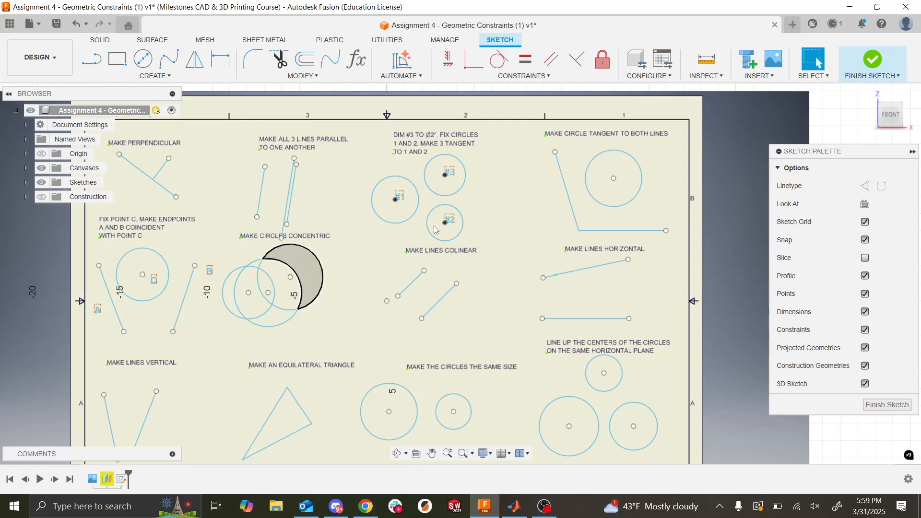
- Restore the straight front view of the sheet and dimension circle #3 to a diameter of 2 in
scroll(434, 226, up, 2)
scroll(434, 226, down, 1)
mouse_move(434, 226)
shift+middle_down()
mouse_move(434, 209)
mouse_move(429, 238)
shift+middle_up()
scroll(429, 238, up, 2)
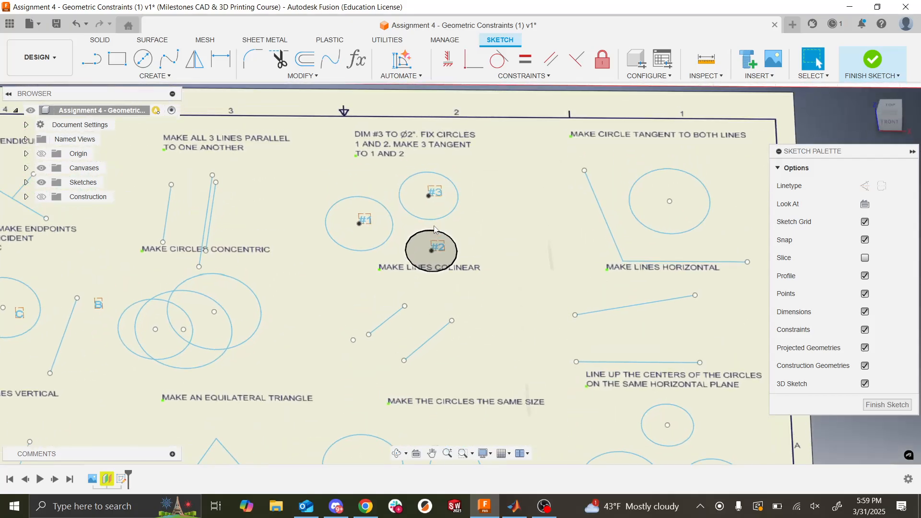
click(889, 122)
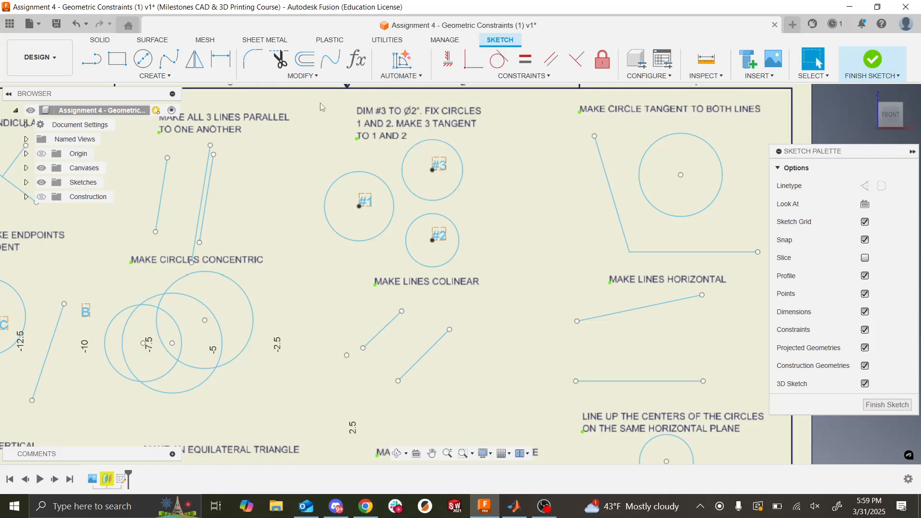
click(228, 68)
click(458, 162)
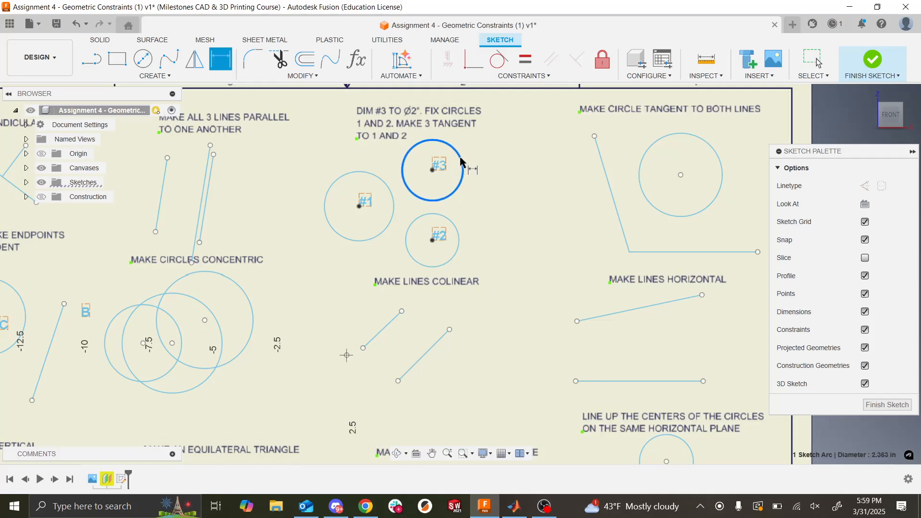
key(Escape)
click(513, 157)
text(2)
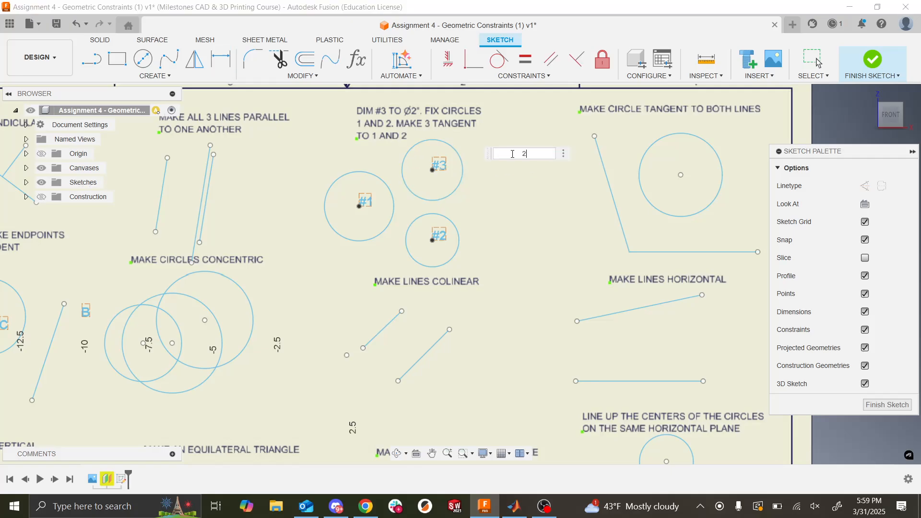
key(Return)
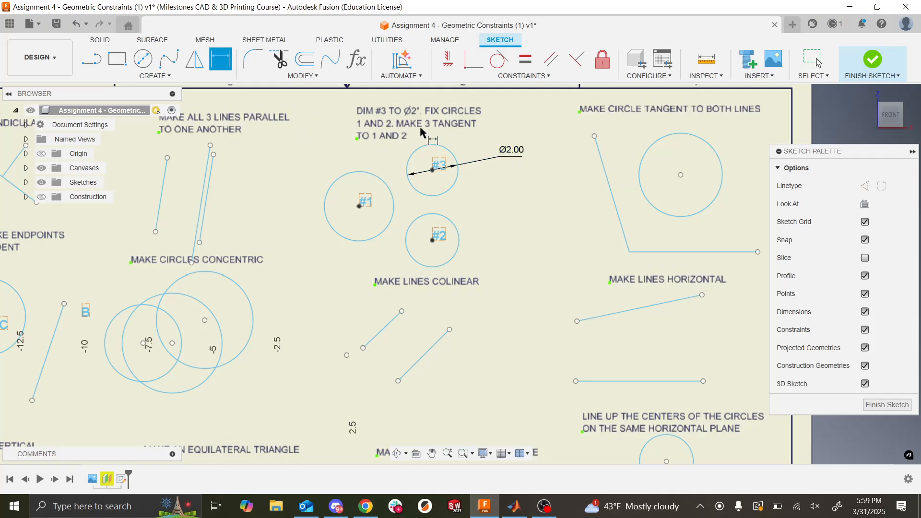
key(Escape)
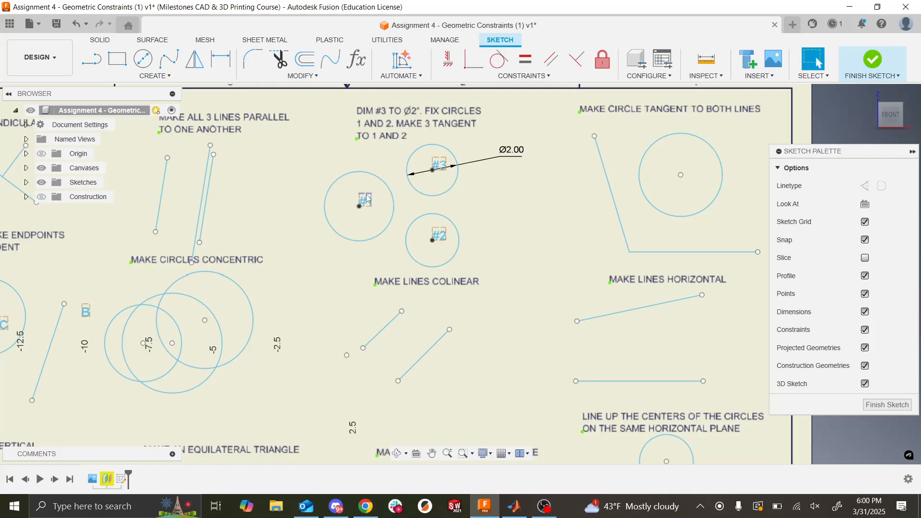
- Fix circles #1 and #2 in place
click(360, 209)
click(388, 186)
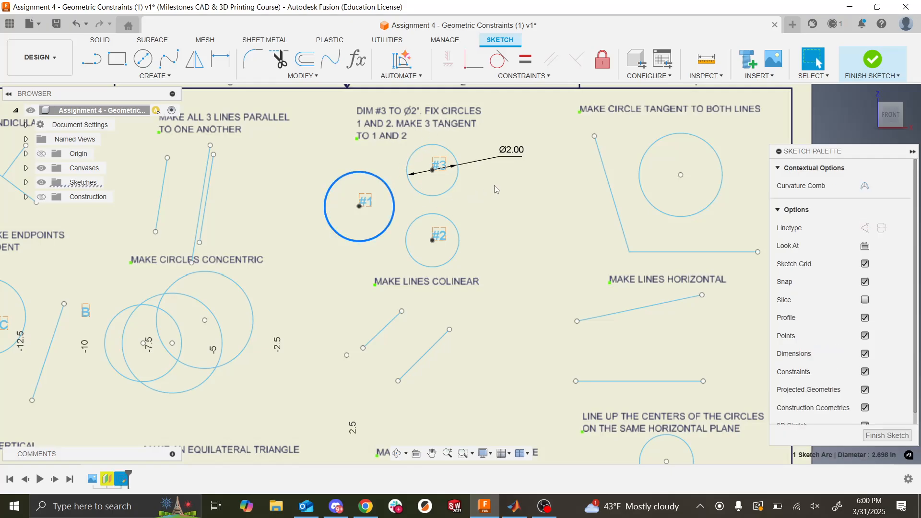
click(603, 61)
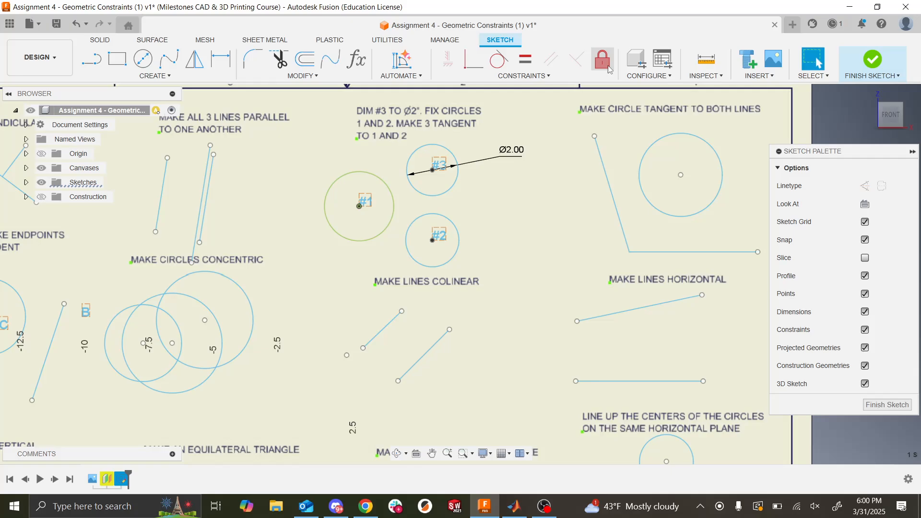
click(440, 222)
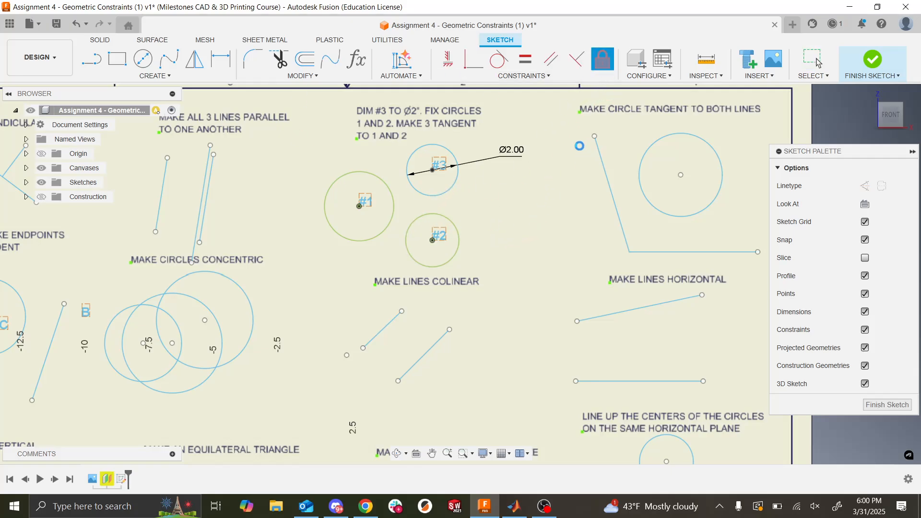
key(Escape)
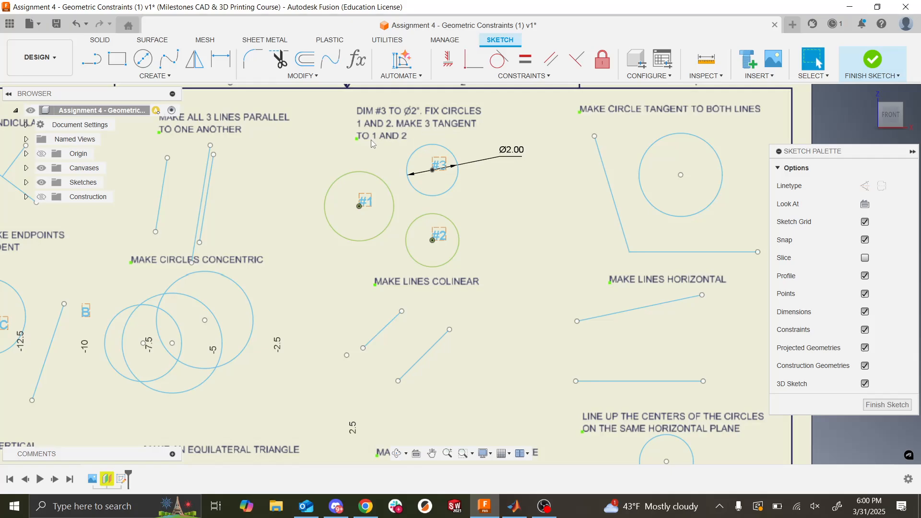
- Make circle #3 tangent to both circle #1 and circle #2
click(440, 151)
click(497, 72)
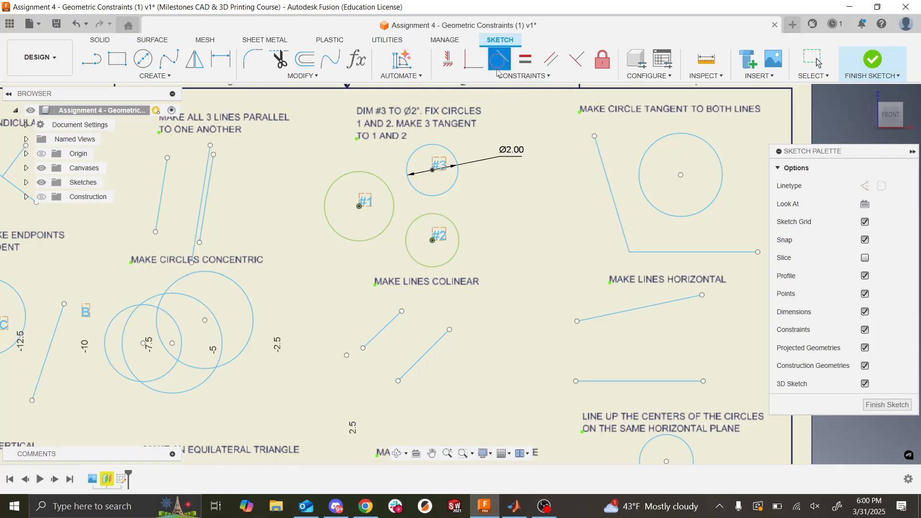
click(411, 191)
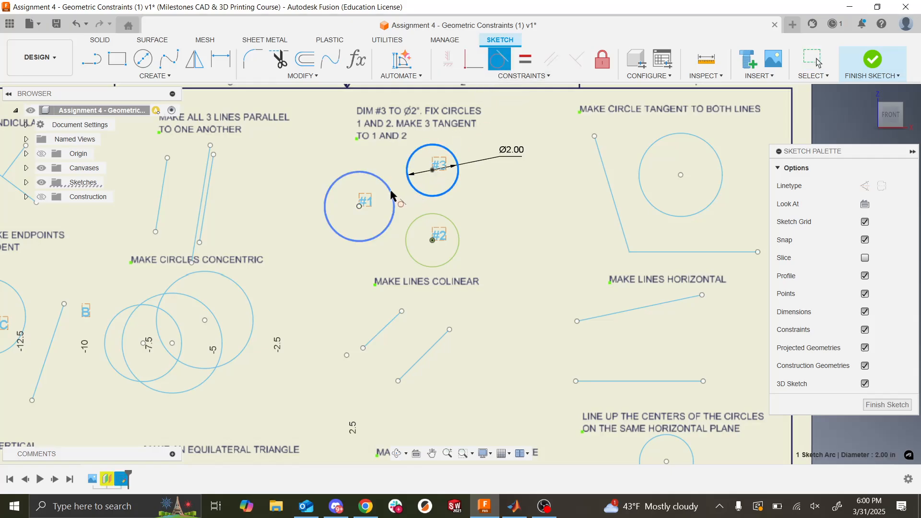
click(392, 197)
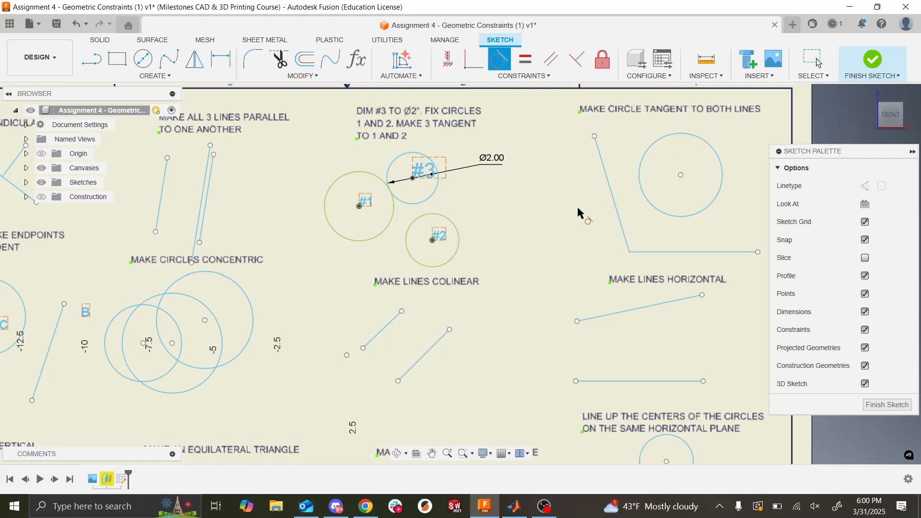
click(433, 195)
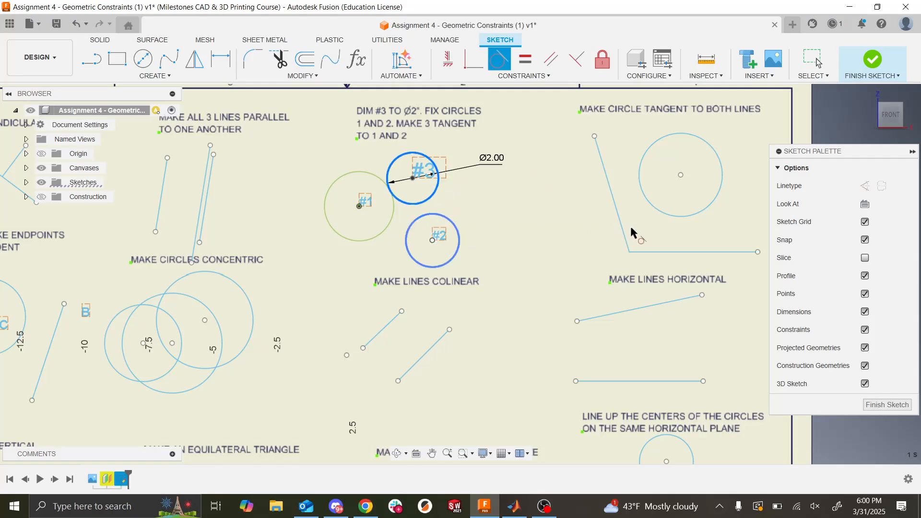
click(441, 217)
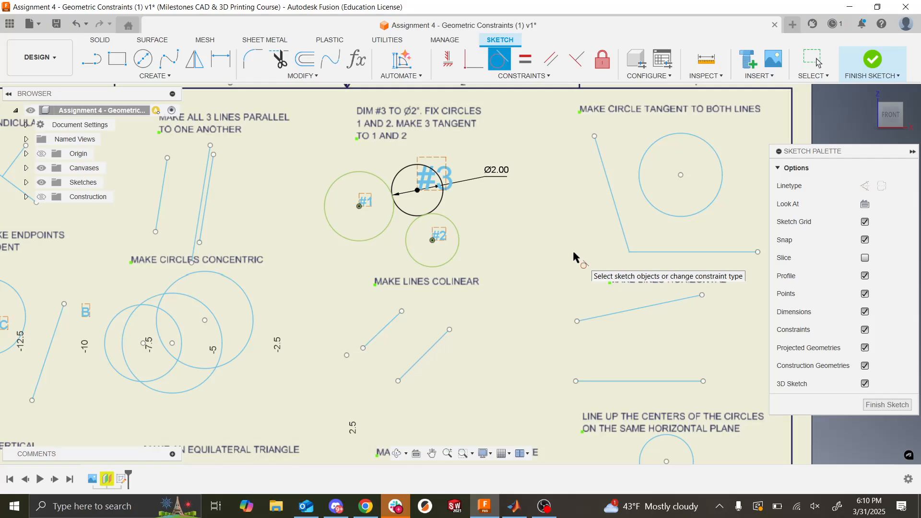
- Move the largest circle slightly down in the exercise for lining up circle centers on the same horizontal plane
scroll(574, 257, down, 5)
scroll(472, 316, right, 5)
scroll(473, 319, up, 1)
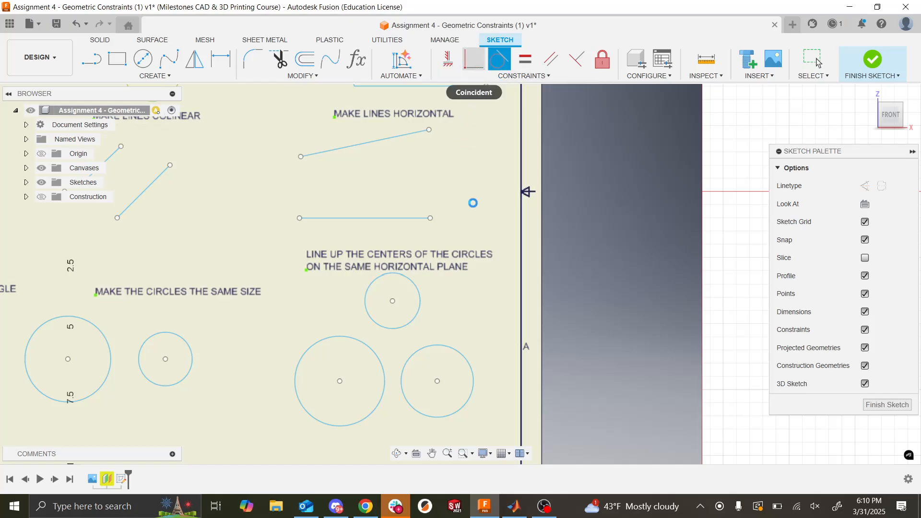
key(Escape)
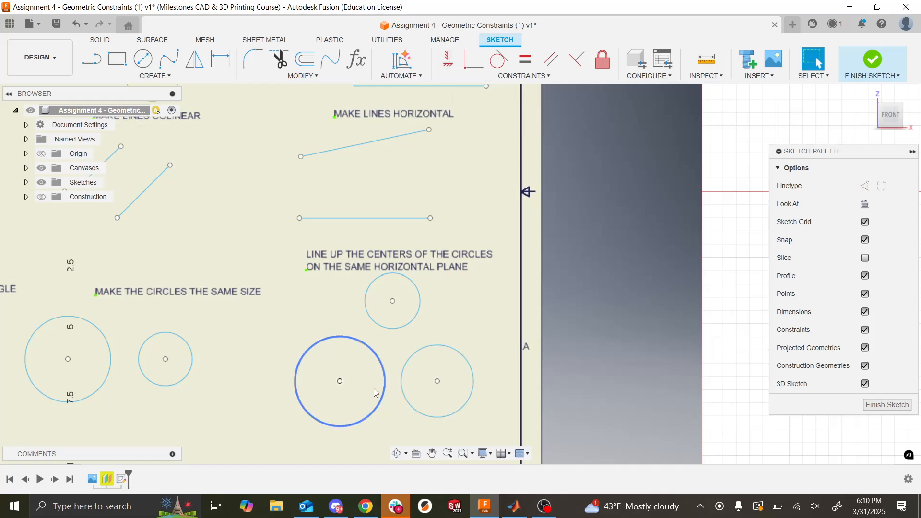
mouse_move(339, 382)
mouse_down()
mouse_move(341, 398)
mouse_move(341, 390)
mouse_up()
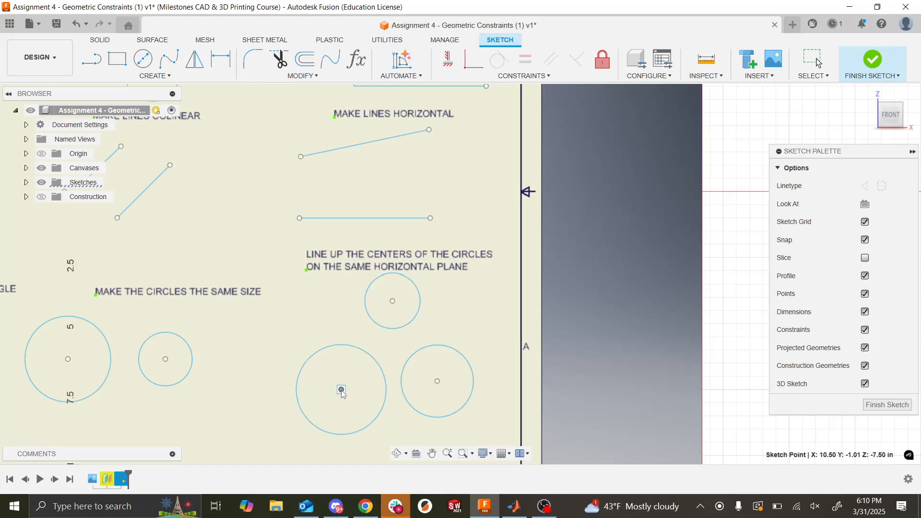
- Align the centers of the two lower circles horizontally, and shift the smaller one up and to the right to test the constraint
click(445, 58)
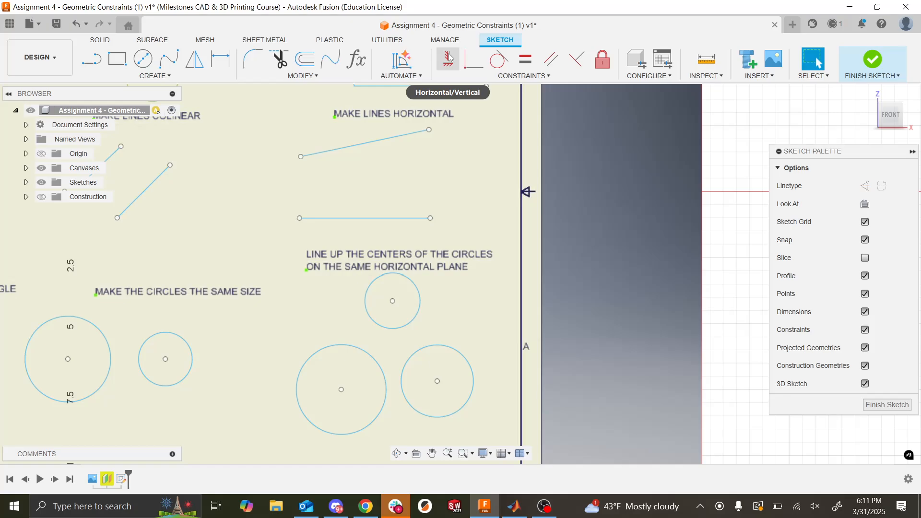
click(439, 58)
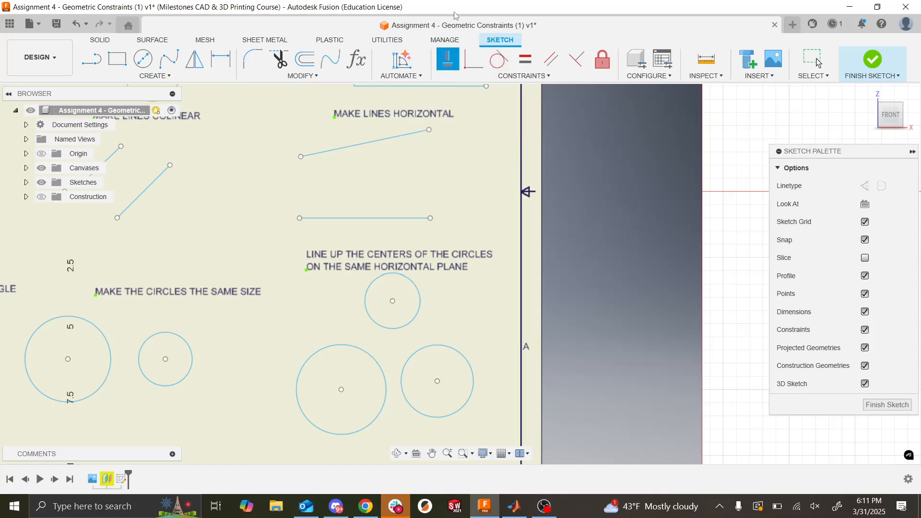
click(341, 390)
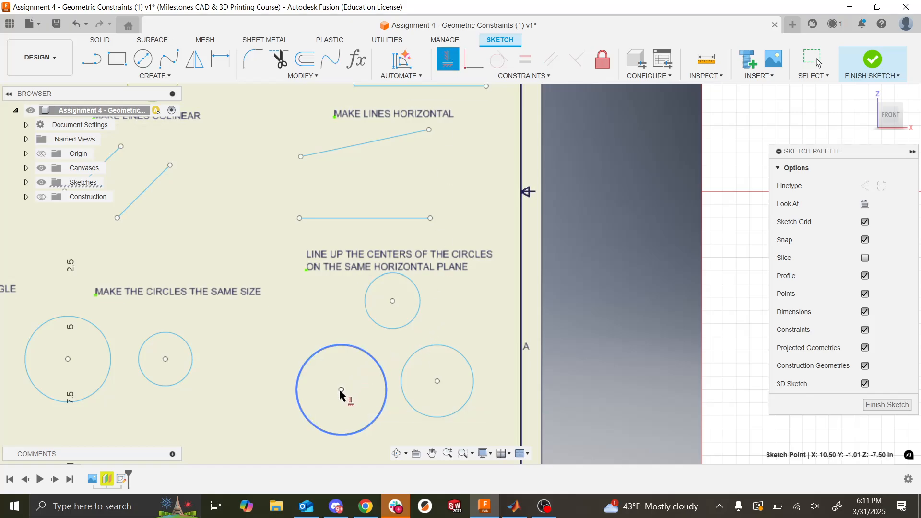
click(438, 380)
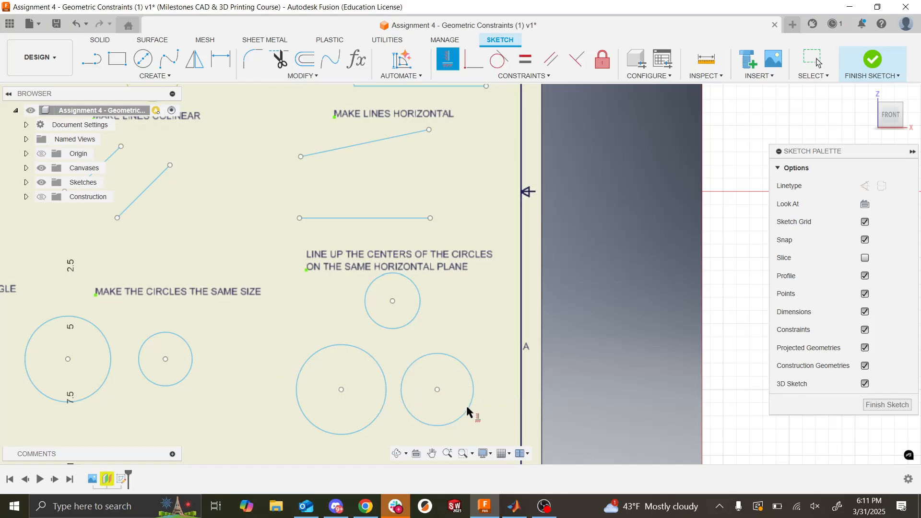
key(Escape)
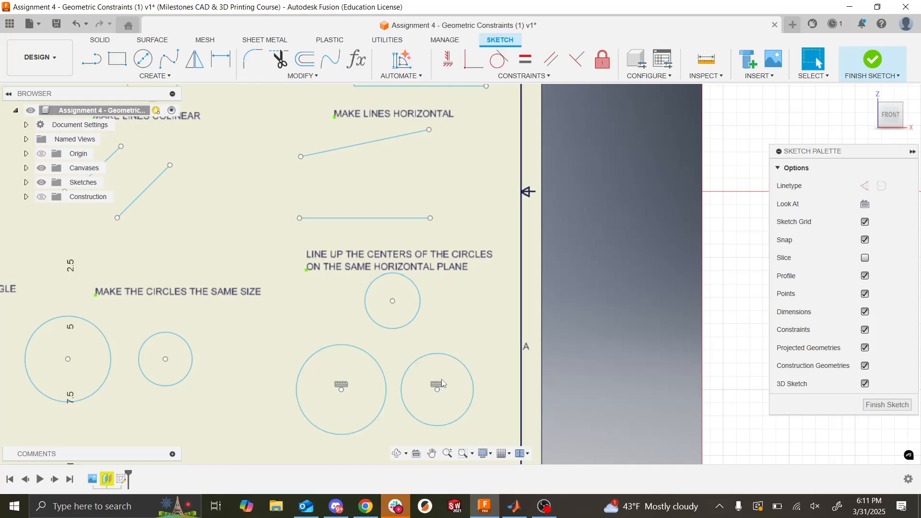
drag(438, 390, 449, 374)
key(Escape)
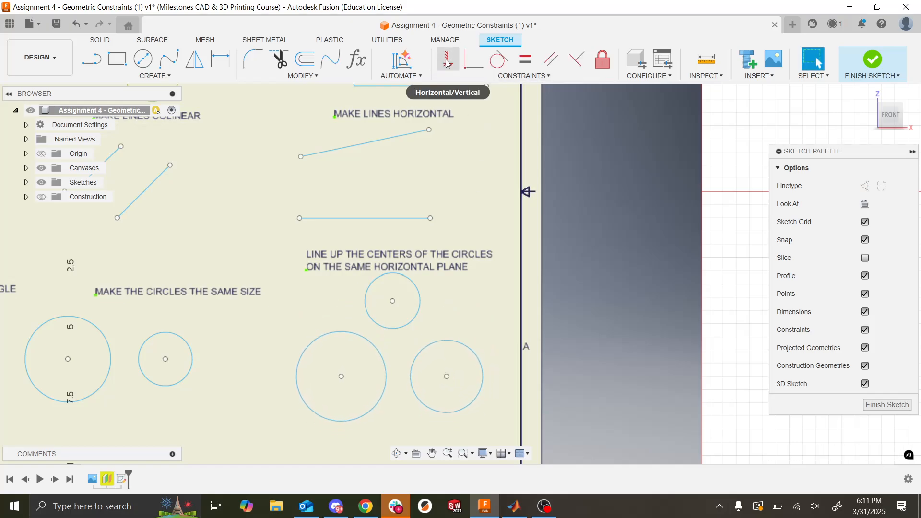
- Try to align the smallest circle's center with the lower right circle's center using Horizontal/Vertical, and undo the result
click(447, 61)
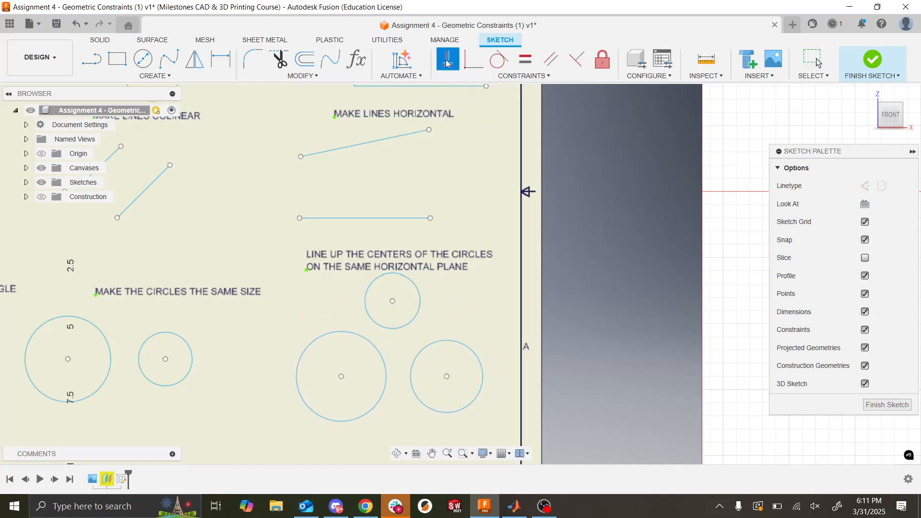
click(393, 302)
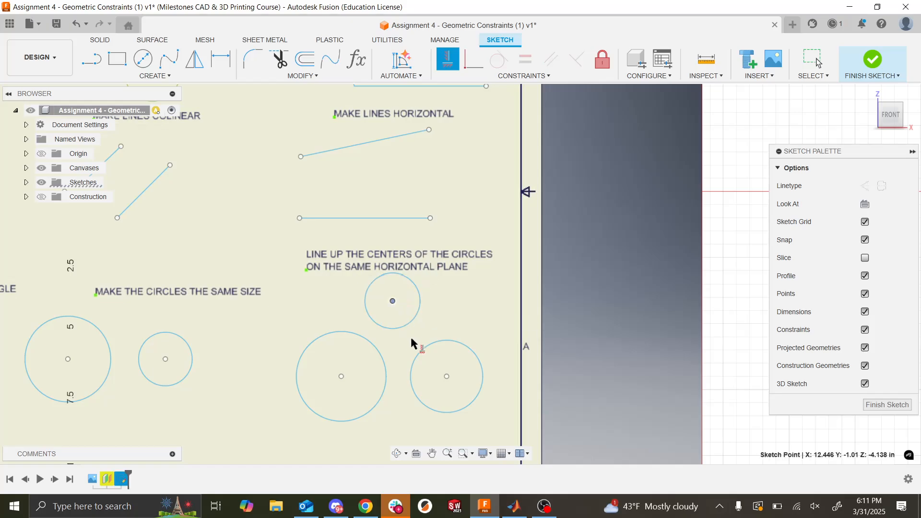
click(447, 377)
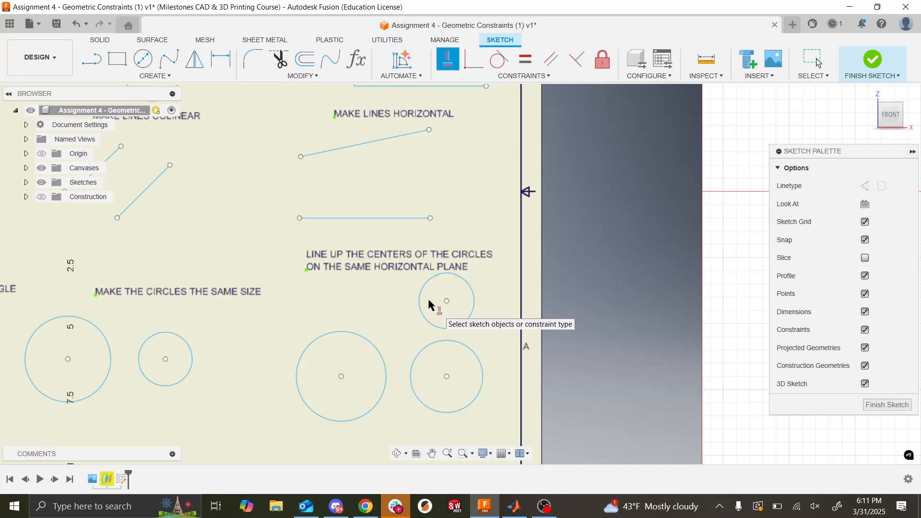
key(Escape)
key(ctrl+z)
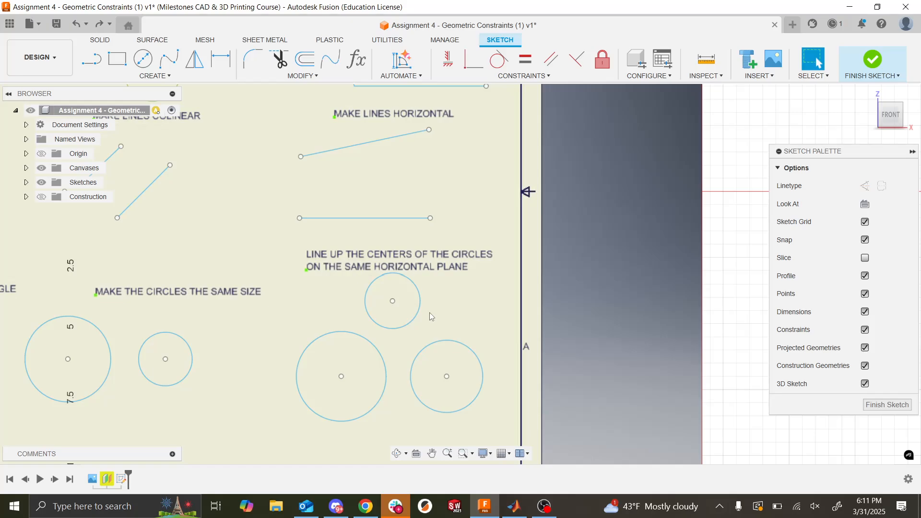
- Move the smallest circle down between the two larger circles so its center sits slightly above their centers
drag(393, 300, 396, 358)
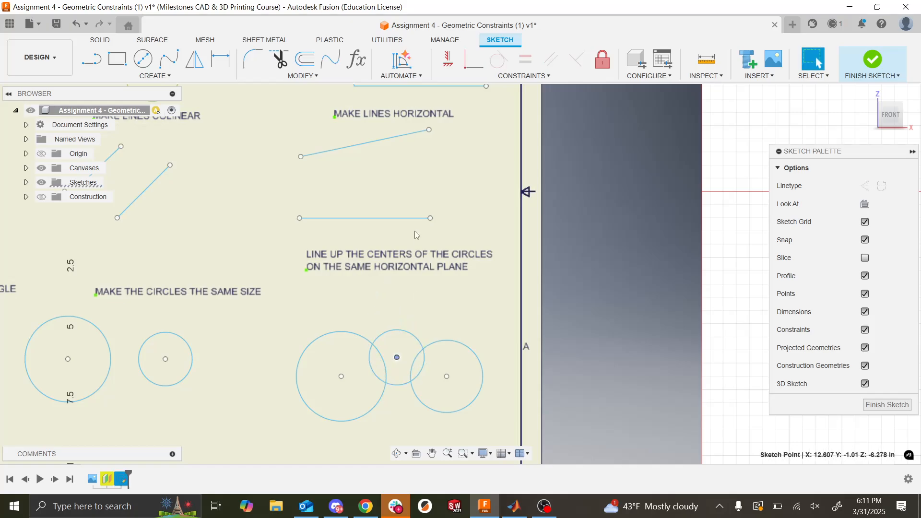
click(428, 323)
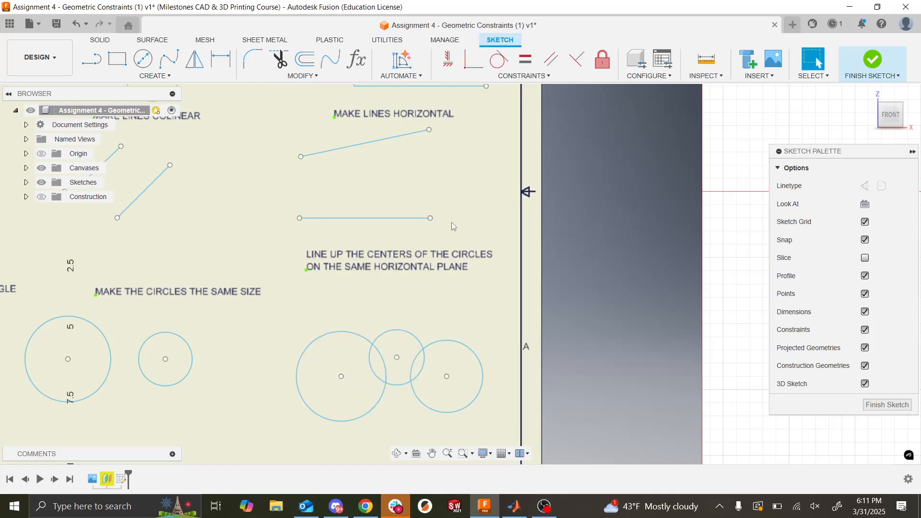
mouse_move(396, 357)
mouse_down()
mouse_move(398, 314)
mouse_move(399, 367)
mouse_up()
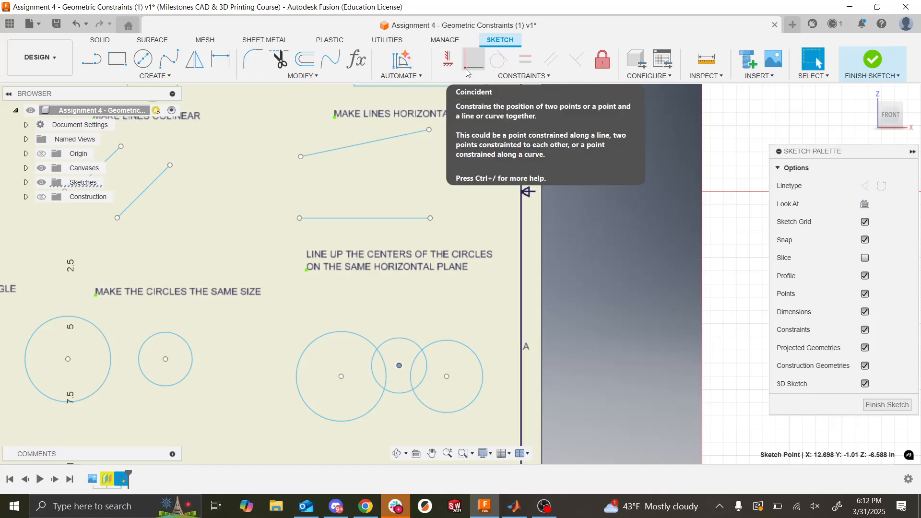
- Constrain the smallest circle's center to lie horizontally in line with the centers of the two larger circles
click(342, 377)
click(447, 377)
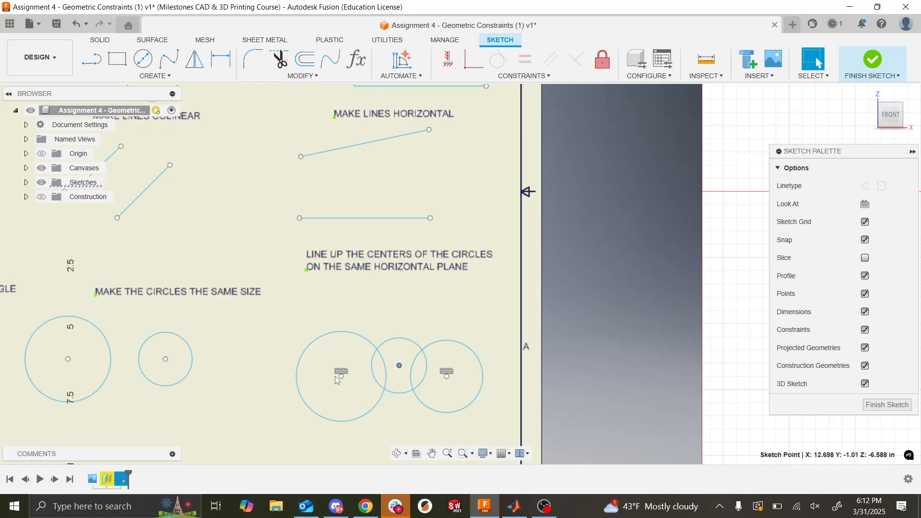
click(451, 59)
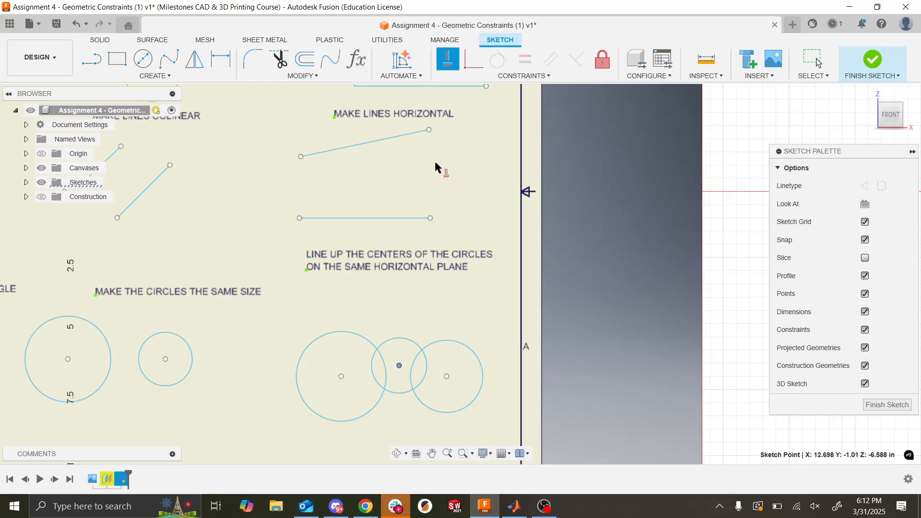
click(399, 366)
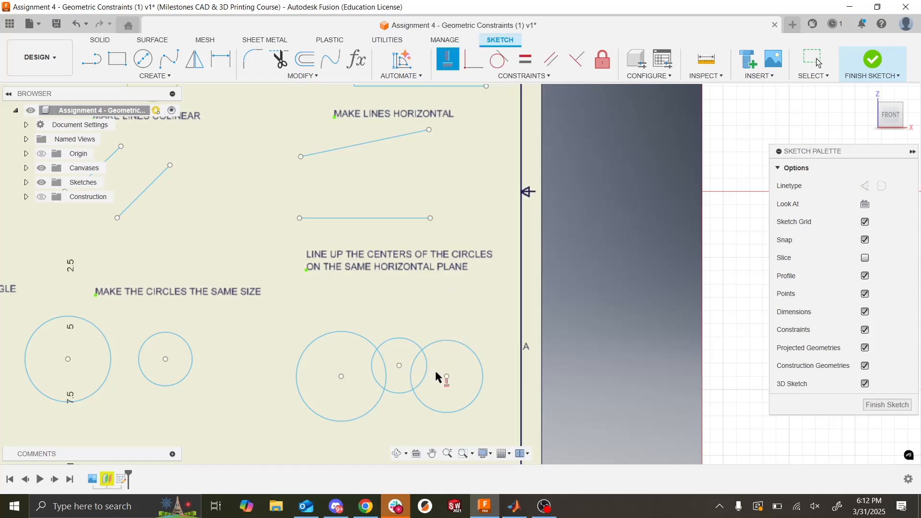
click(447, 377)
click(399, 366)
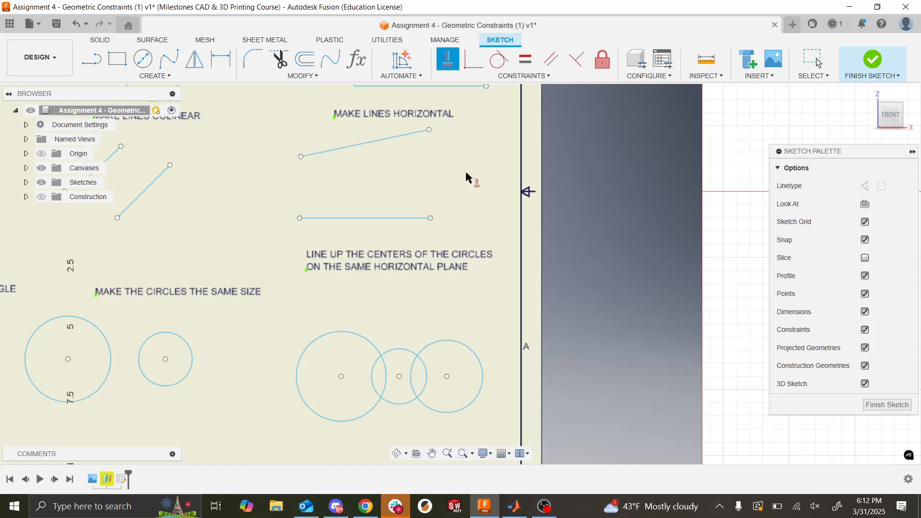
click(522, 79)
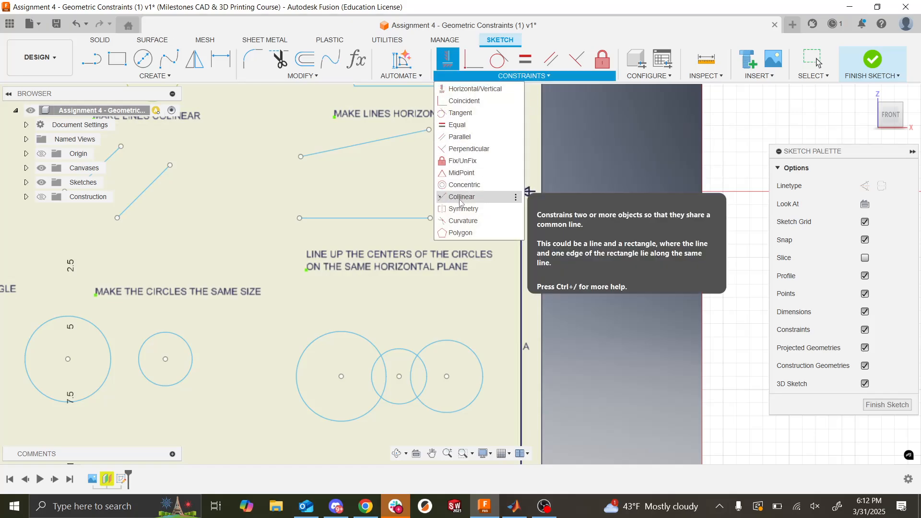
key(Escape)
key(Escape)
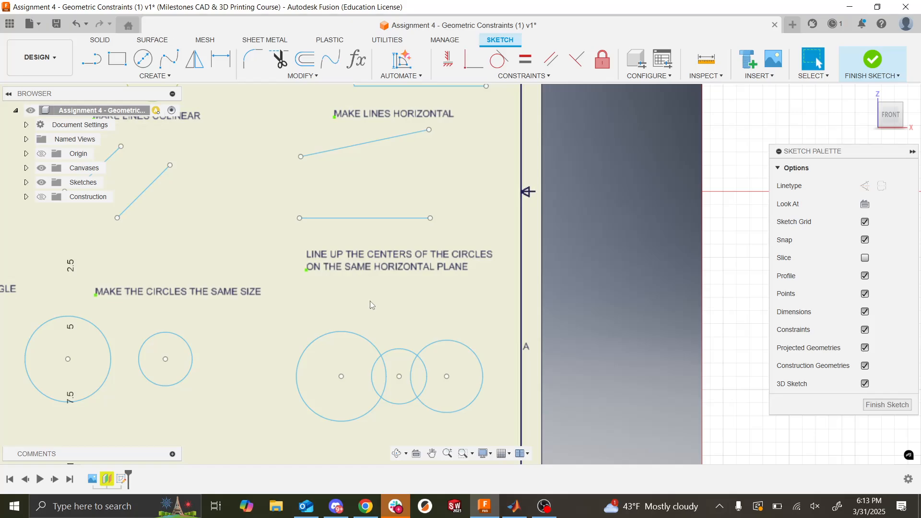
- Fix point C, the center of the circle in the coincident endpoints exercise, in place
scroll(370, 301, down, 5)
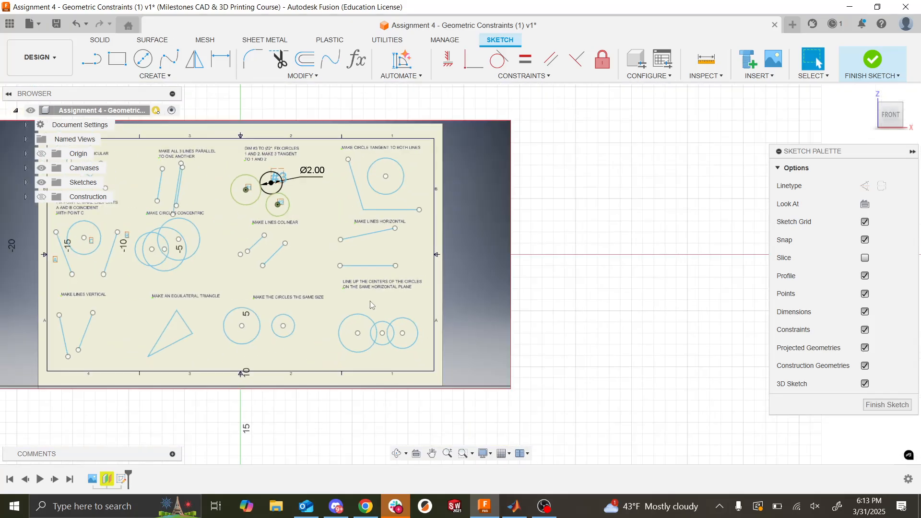
scroll(370, 301, right, 5)
scroll(370, 301, left, 7)
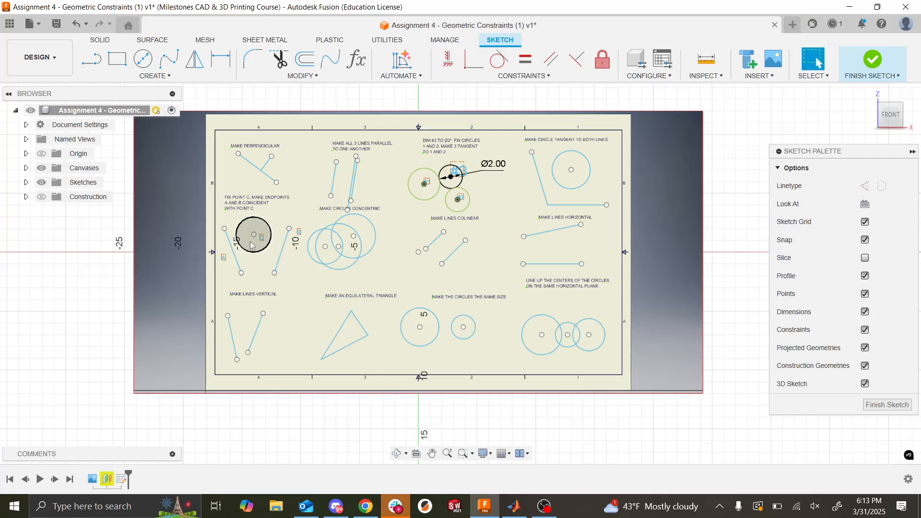
scroll(261, 267, right, 3)
scroll(261, 266, left, 3)
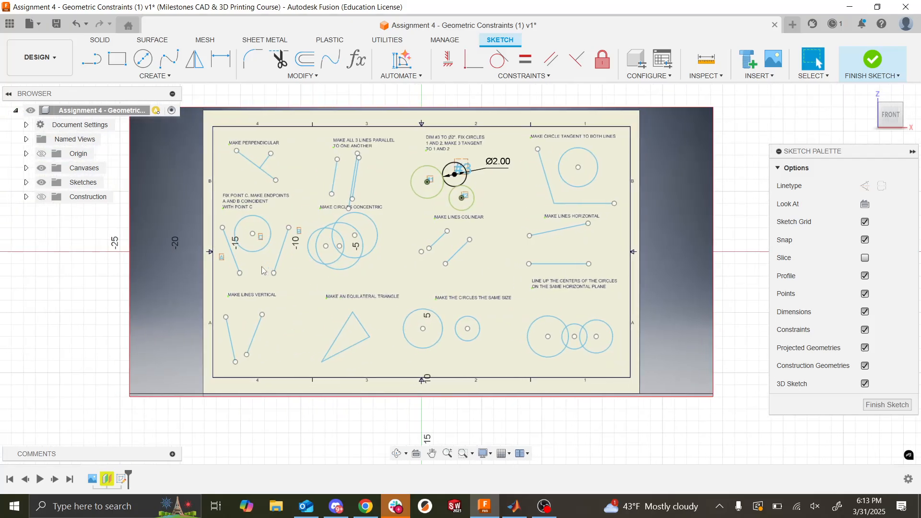
scroll(204, 227, up, 4)
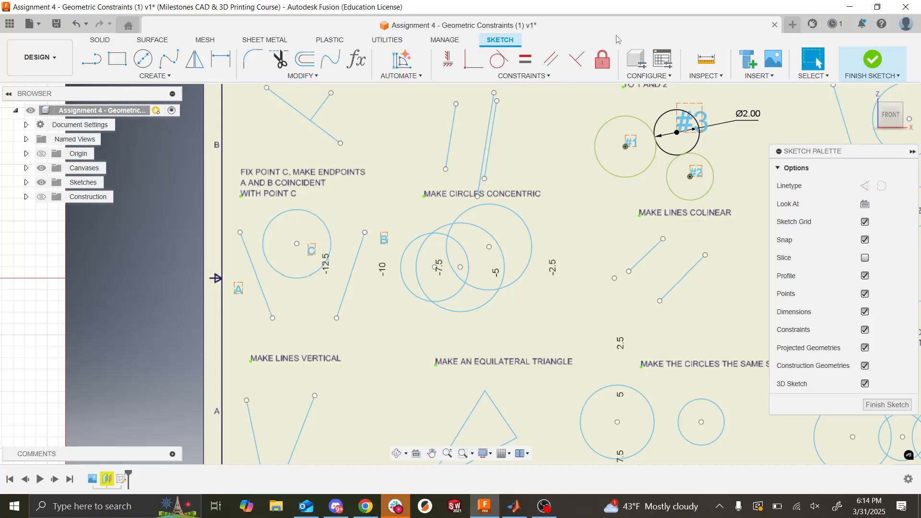
click(603, 59)
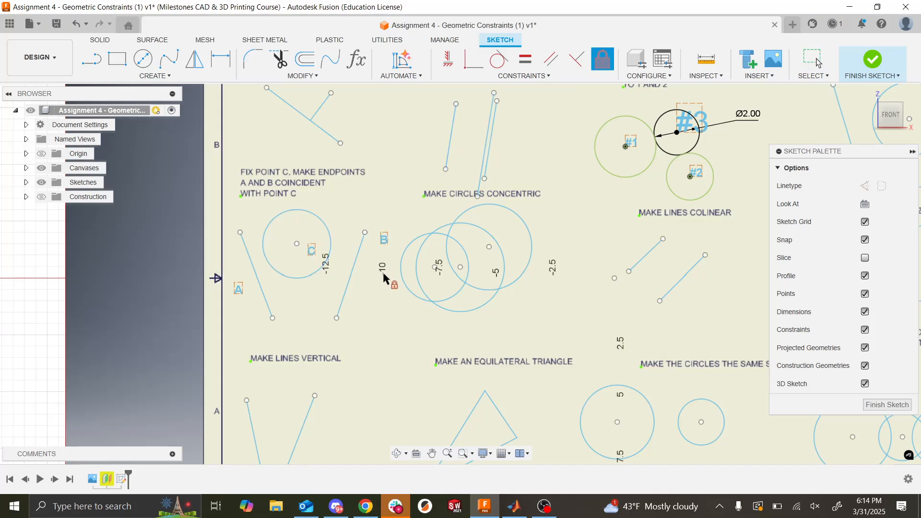
click(296, 243)
- Make the upper endpoints of lines A and B coincident with point C at the circle's center
click(449, 61)
click(469, 61)
click(297, 243)
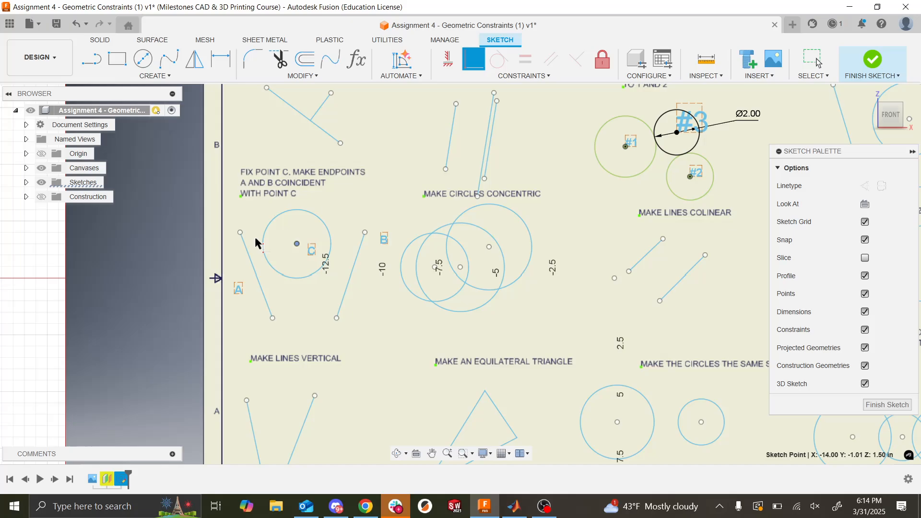
click(241, 232)
click(366, 233)
click(297, 243)
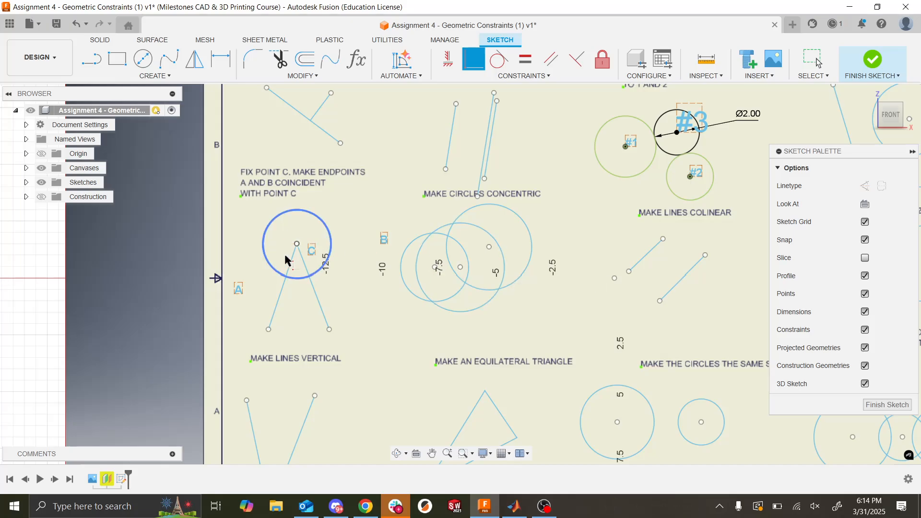
key(Escape)
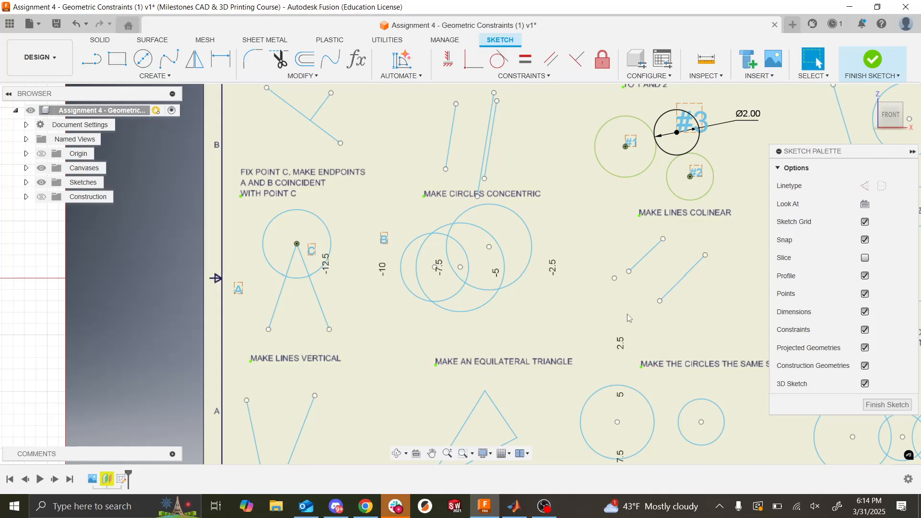
- Undo the last coincident constraint and reapply it between line B's upper endpoint and point C
key(ctrl+z)
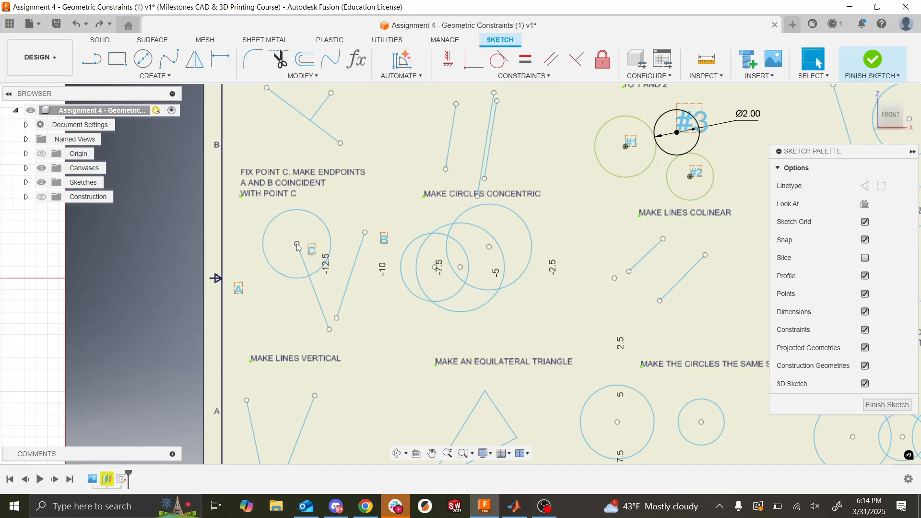
click(474, 59)
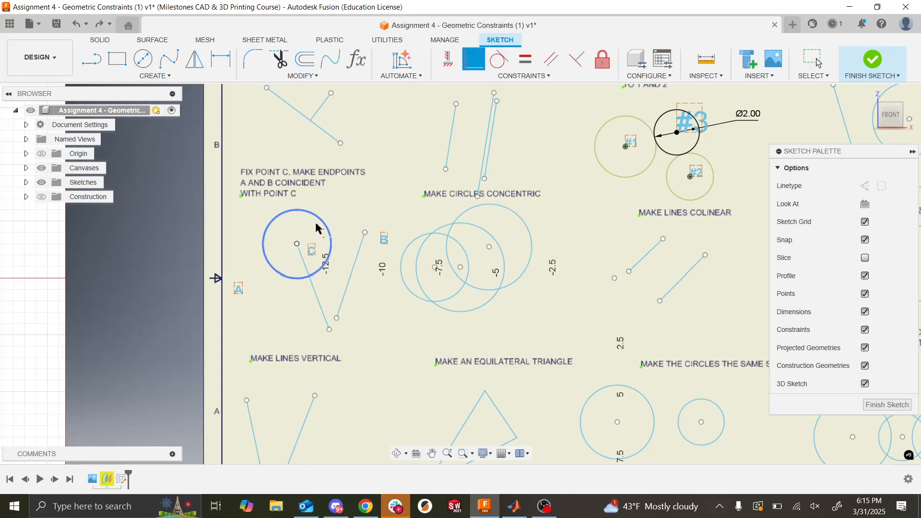
click(297, 244)
click(365, 233)
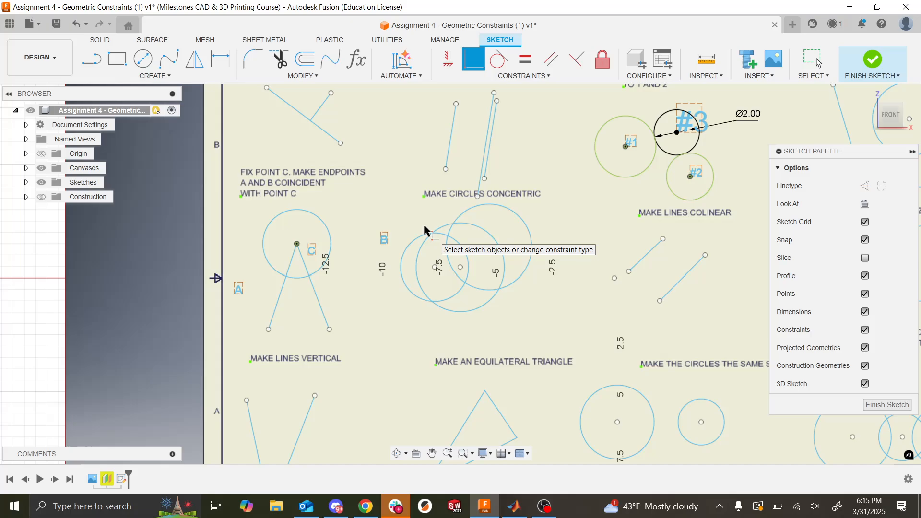
- Draw a slightly slanted line about 9 in long in the empty area above the assignment sheet
scroll(414, 256, down, 7)
scroll(414, 256, up, 14)
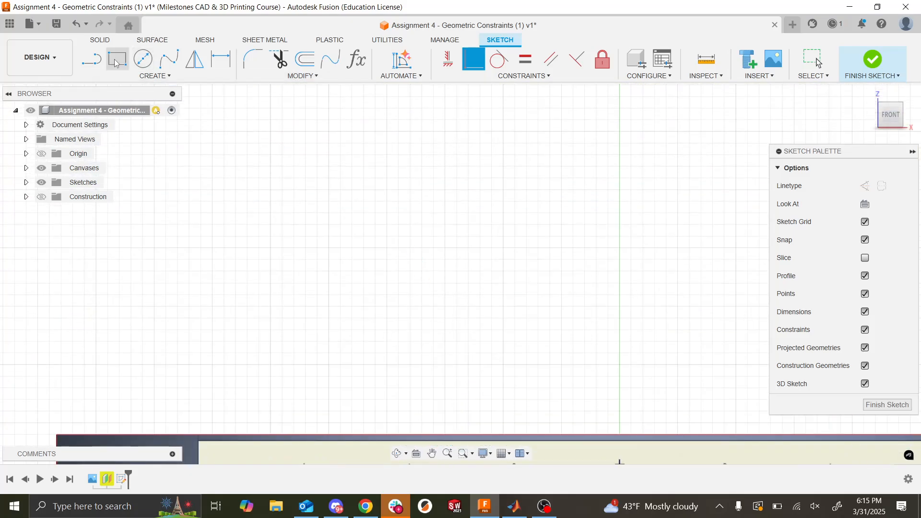
click(91, 59)
click(229, 264)
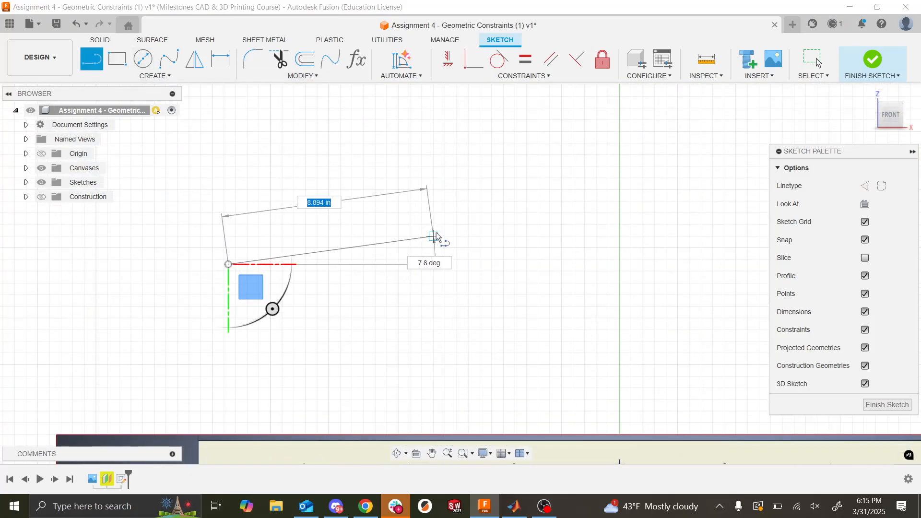
click(434, 249)
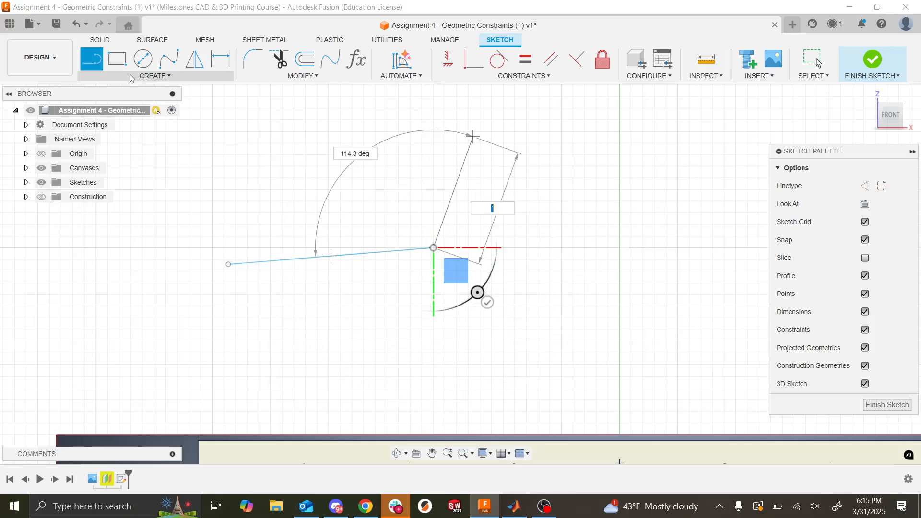
key(Escape)
- Draw a separate vertical line about 10 in long to the right of the slanted line
click(91, 60)
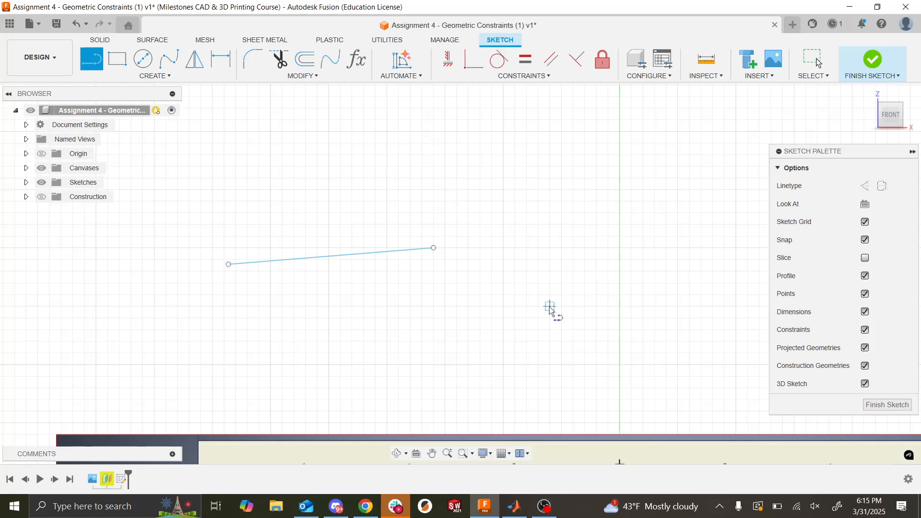
click(591, 388)
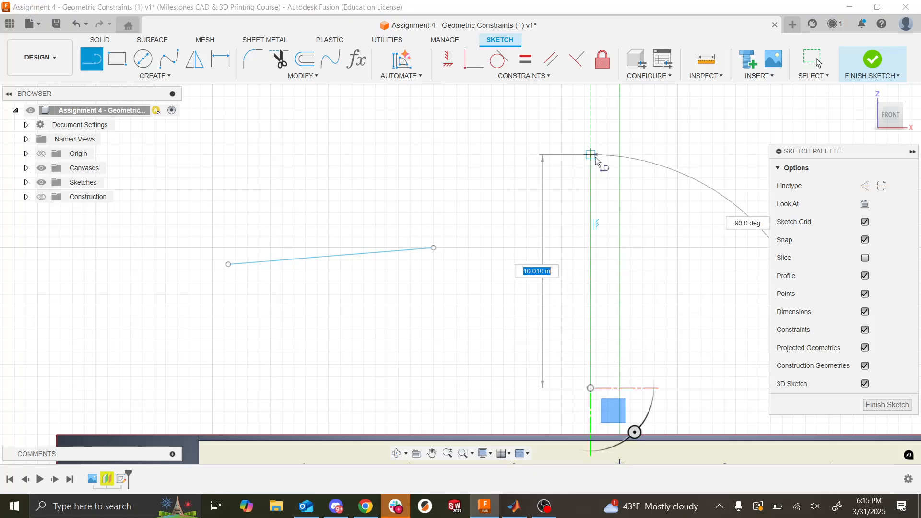
click(594, 158)
key(Escape)
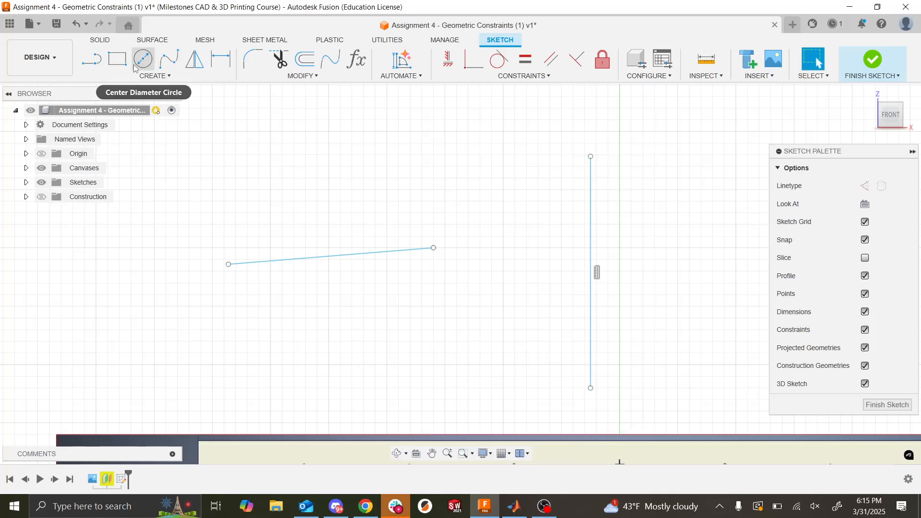
- Dimension the horizontal distance from the slanted line's right endpoint to the vertical line as 5 in
click(221, 59)
click(433, 248)
click(592, 259)
click(569, 166)
text(5)
key(Return)
key(Escape)
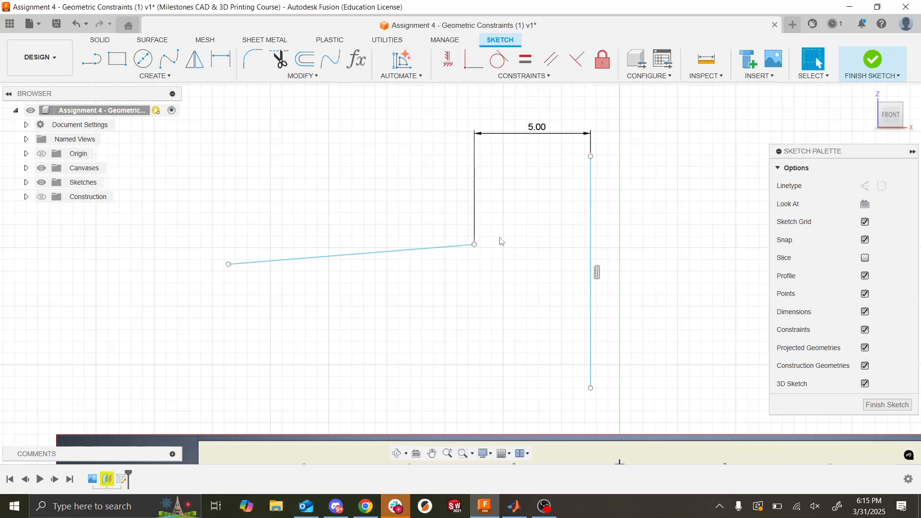
- Try to make the slanted line's right endpoint coincident with the vertical line's upper endpoint
click(475, 245)
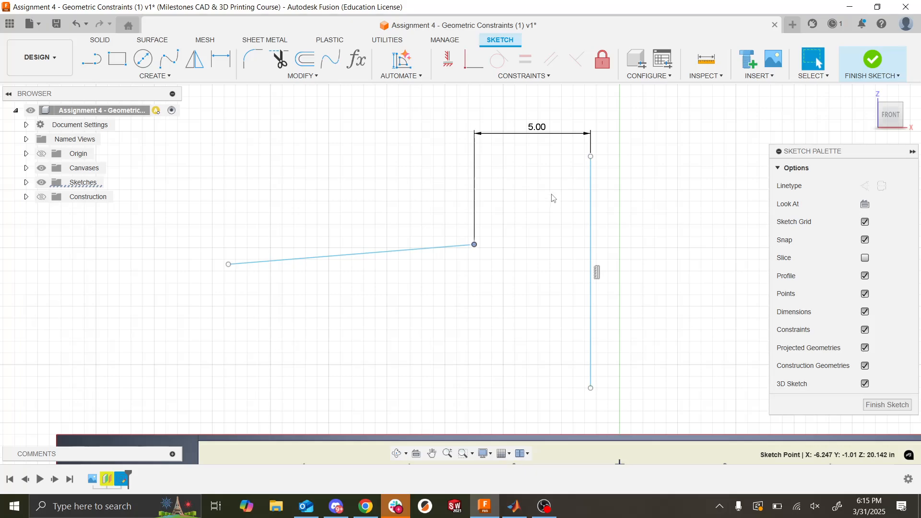
click(590, 156)
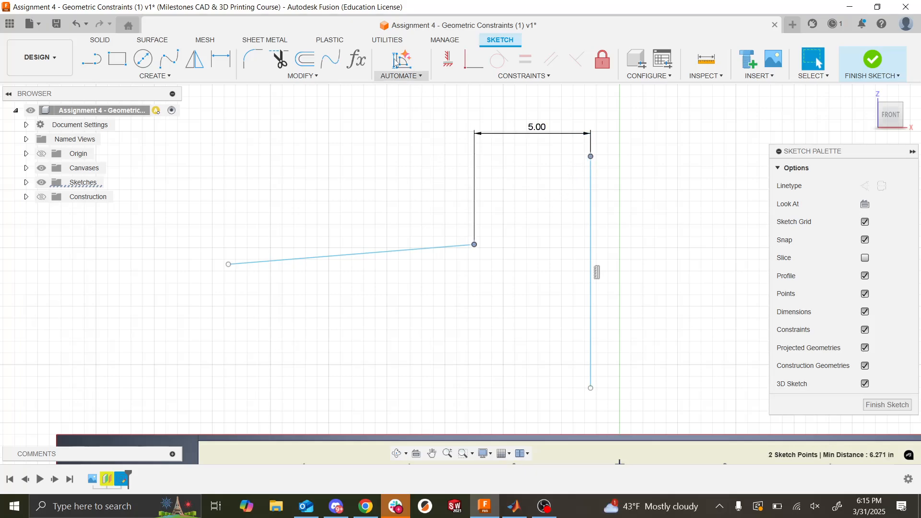
click(470, 62)
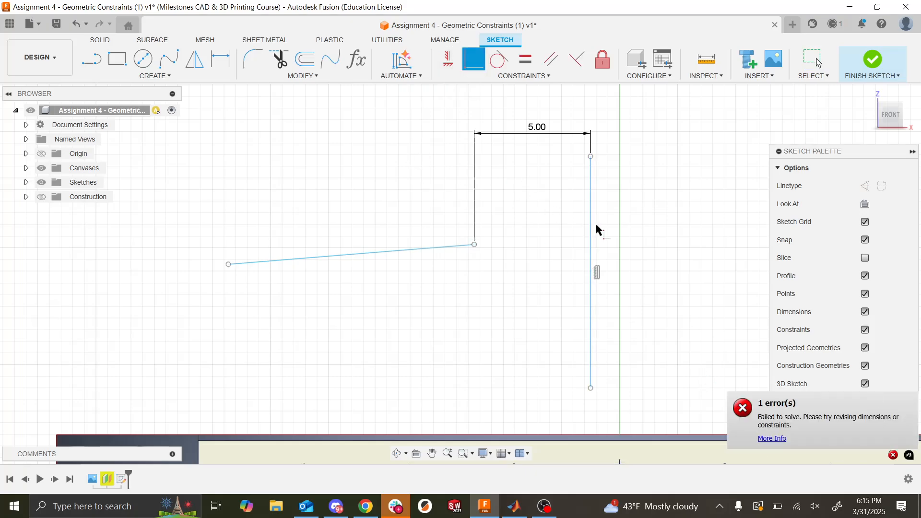
- Apply a Horizontal/Vertical constraint between the slanted line's right endpoint and the vertical line's upper endpoint
drag(701, 250, 395, 175)
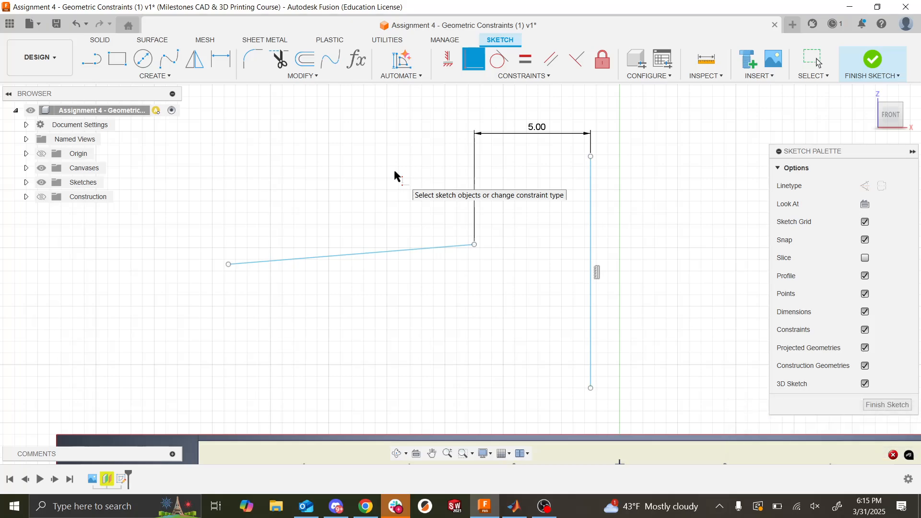
key(Escape)
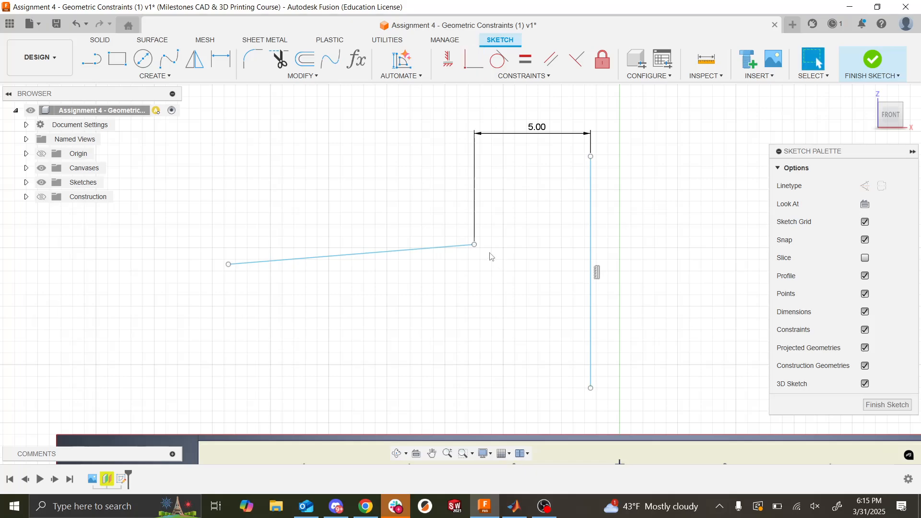
click(475, 245)
click(591, 157)
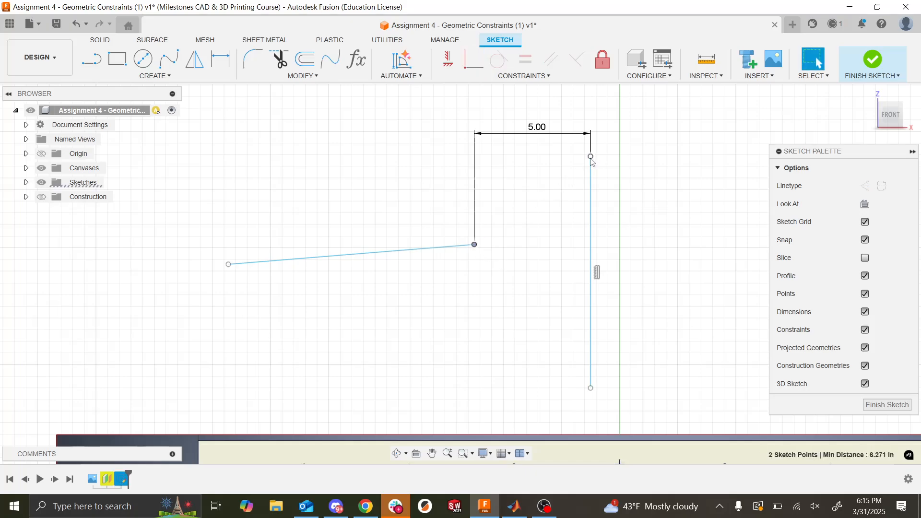
click(448, 60)
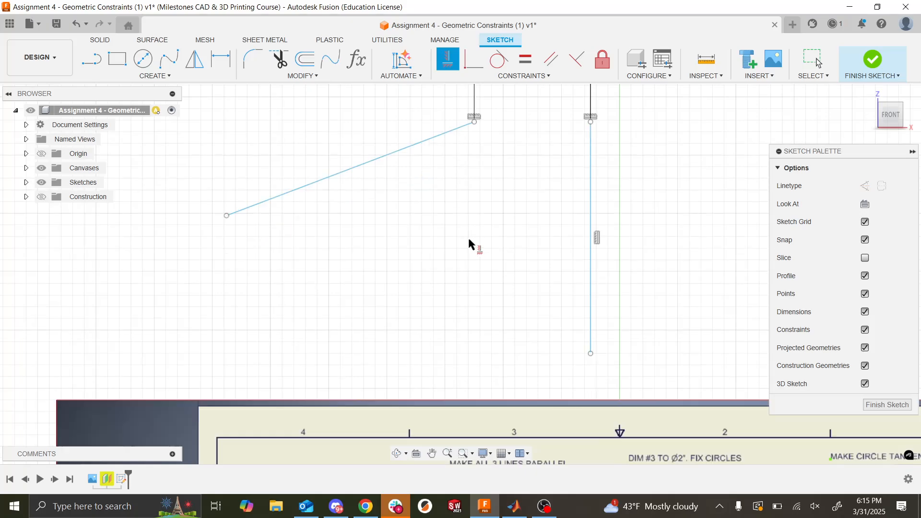
- Delete all three practice lines above the assignment sheet, together with their dimension and constraints
scroll(450, 303, down, 4)
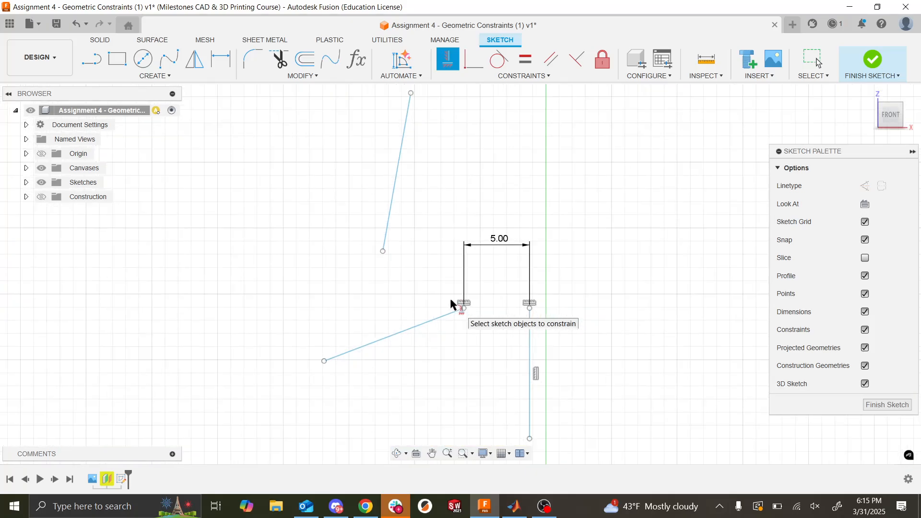
drag(617, 373, 263, 171)
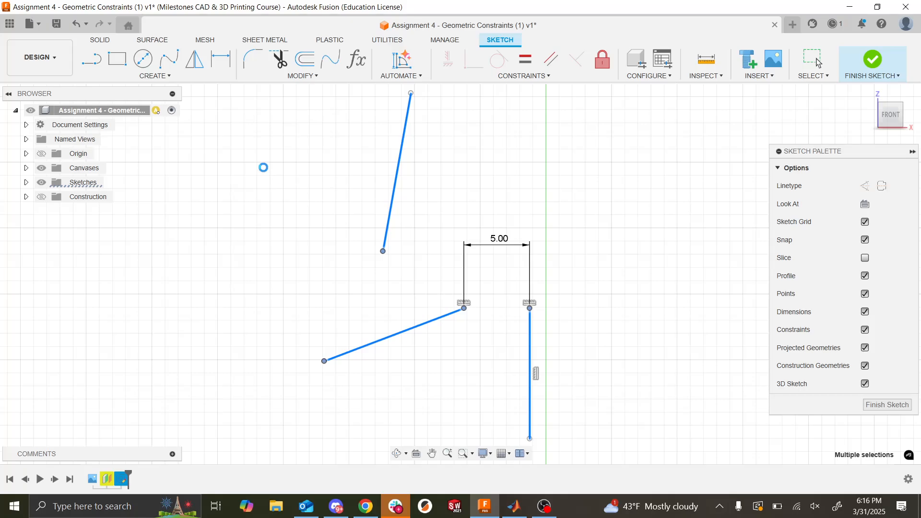
drag(634, 370, 308, 177)
key(Delete)
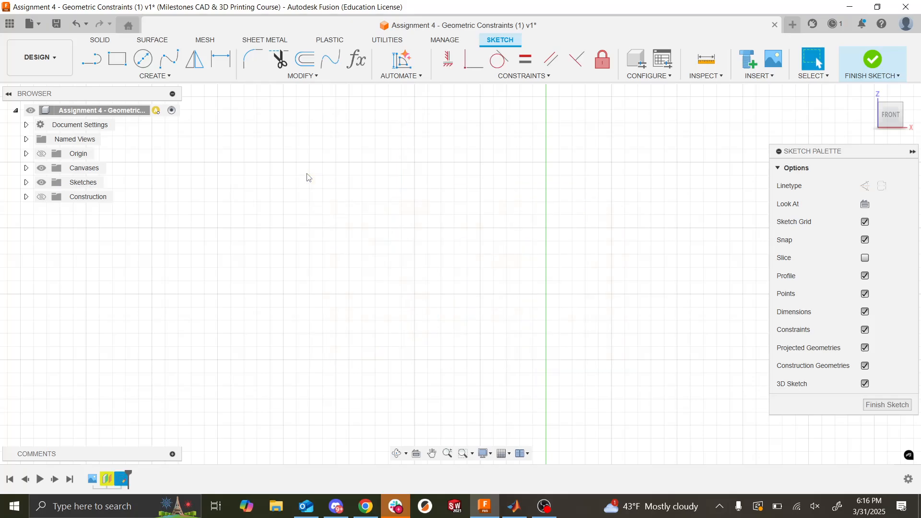
scroll(415, 300, down, 3)
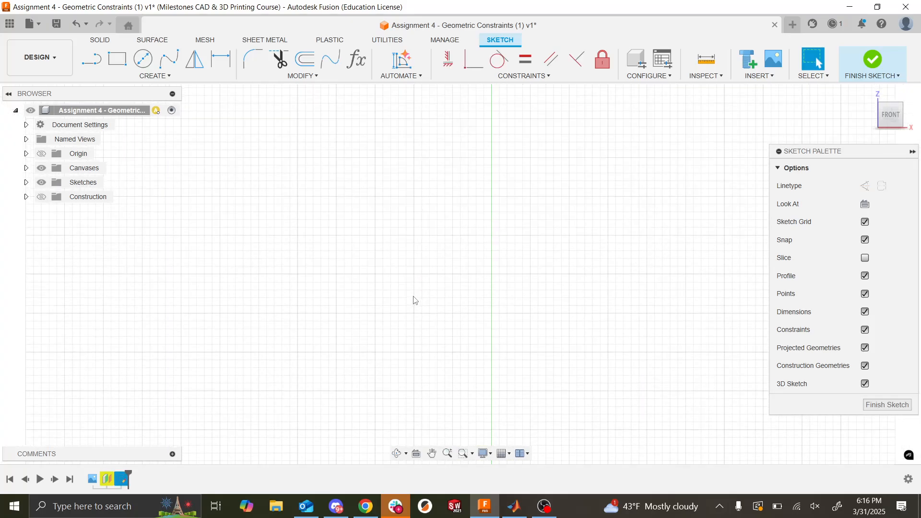
key(ctrl+z)
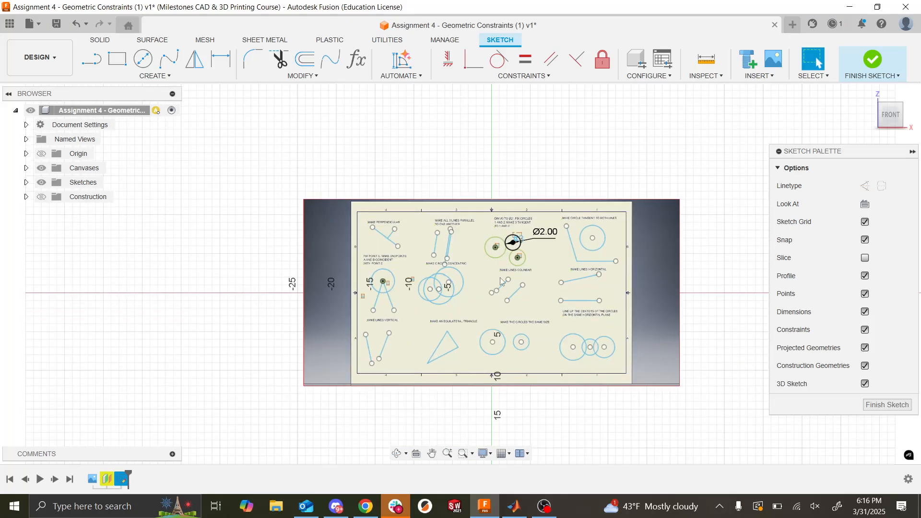
scroll(501, 282, up, 2)
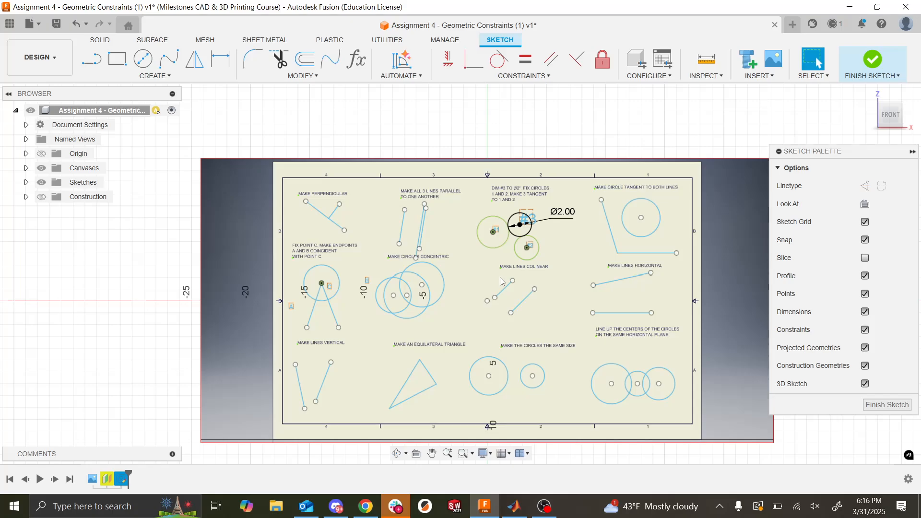
- Switch to the Week 2 CAD training lecture in Google Slides and start the slideshow from the Assignment 4 slide
key(alt+Tab)
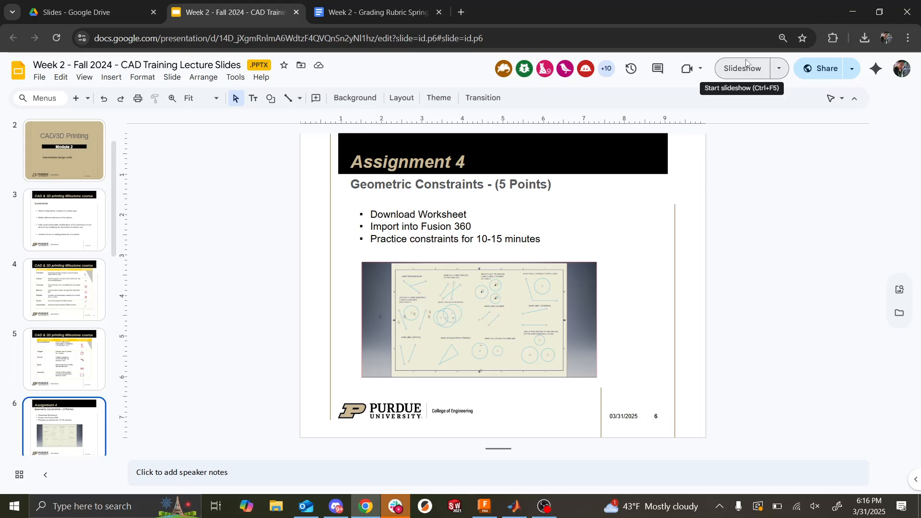
click(738, 74)
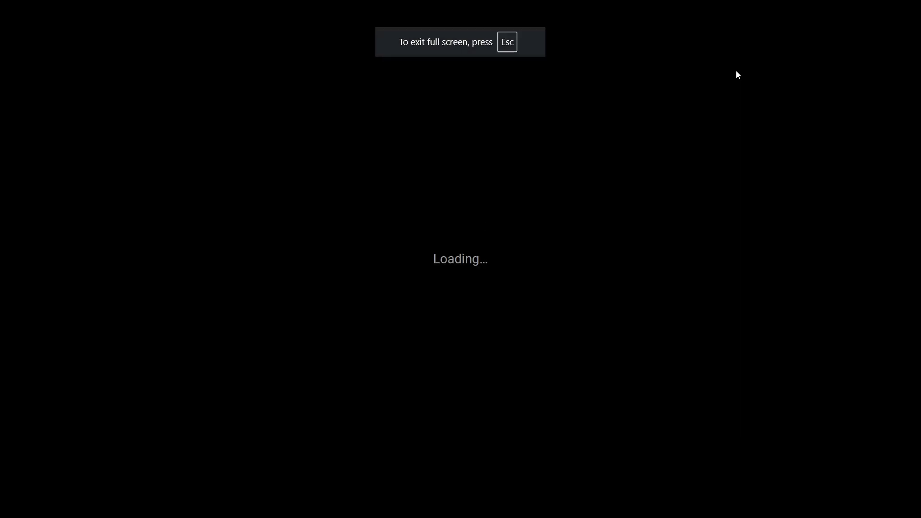
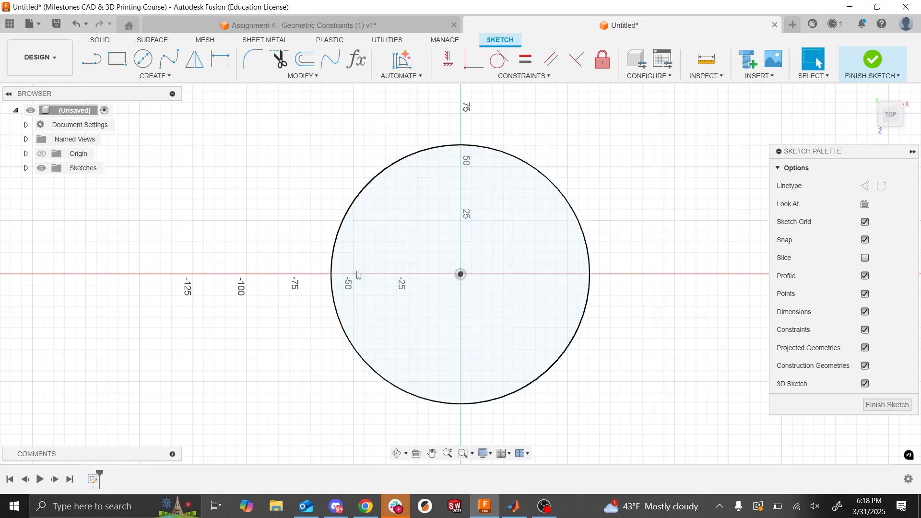
- Draw a vertical construction line about 110 mm long from the circle's center up past its upper edge
scroll(354, 273, down, 1)
scroll(331, 249, down, 2)
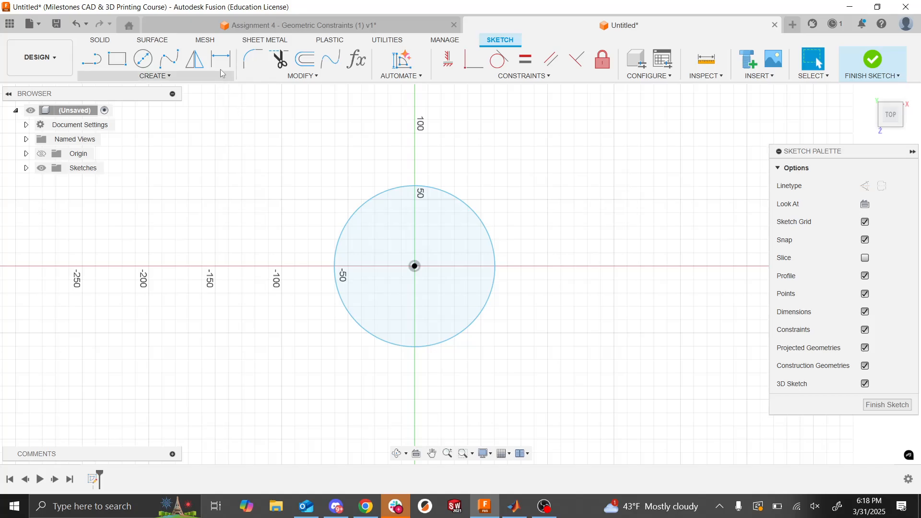
click(349, 267)
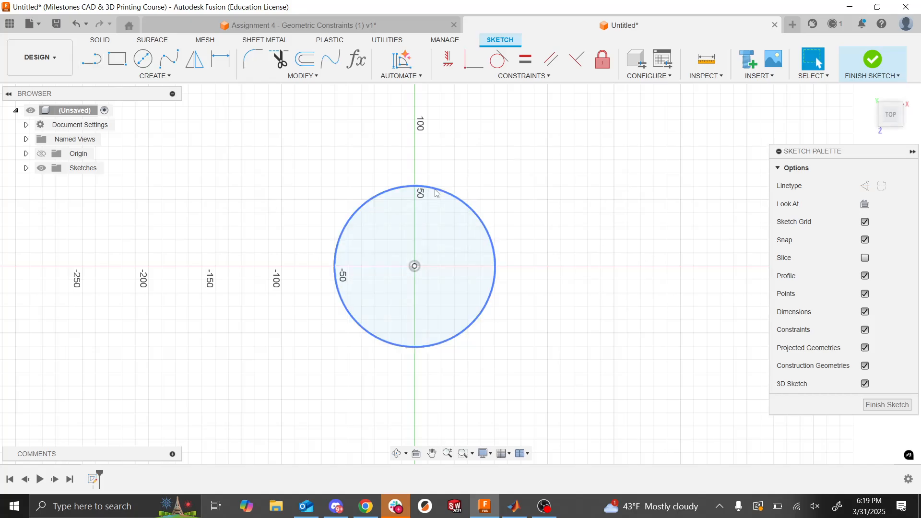
click(92, 64)
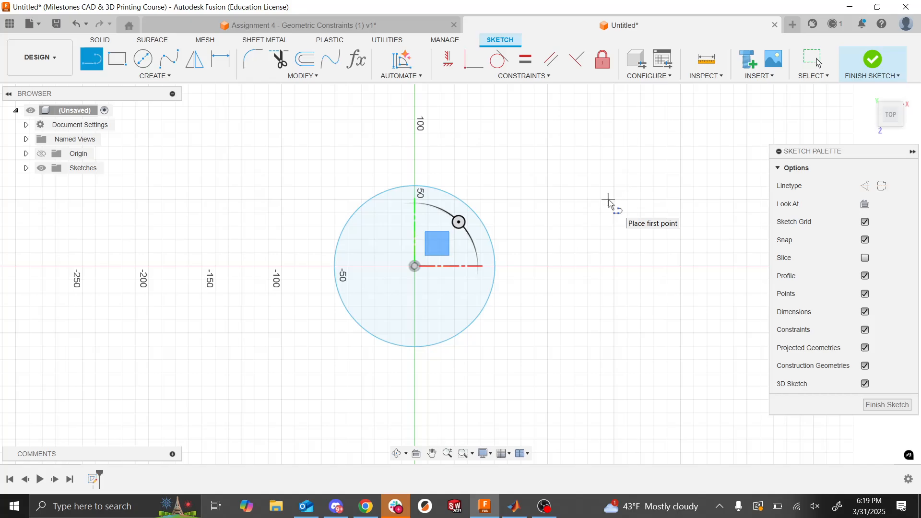
click(867, 190)
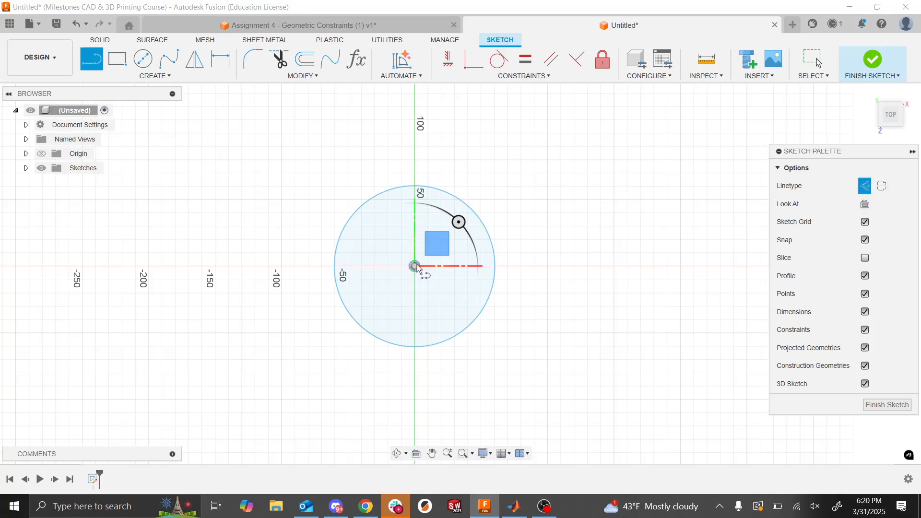
key(alt+Tab)
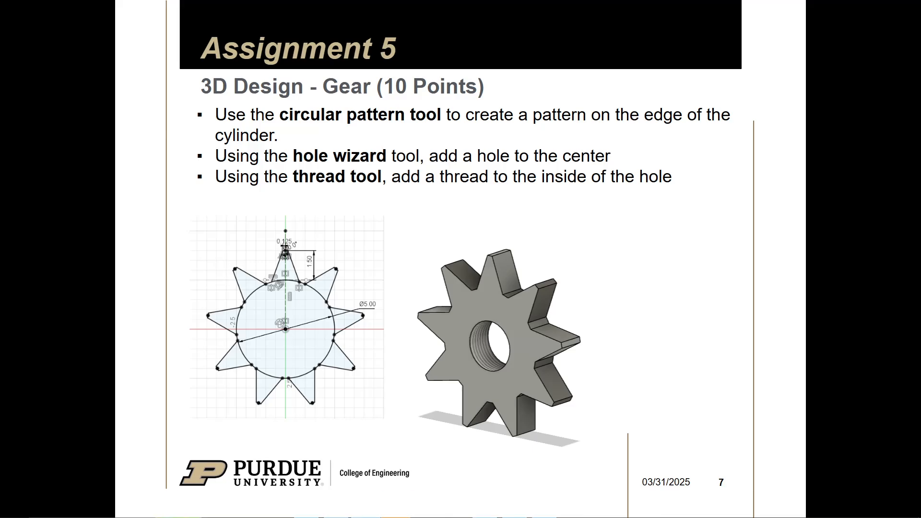
key(alt+Tab)
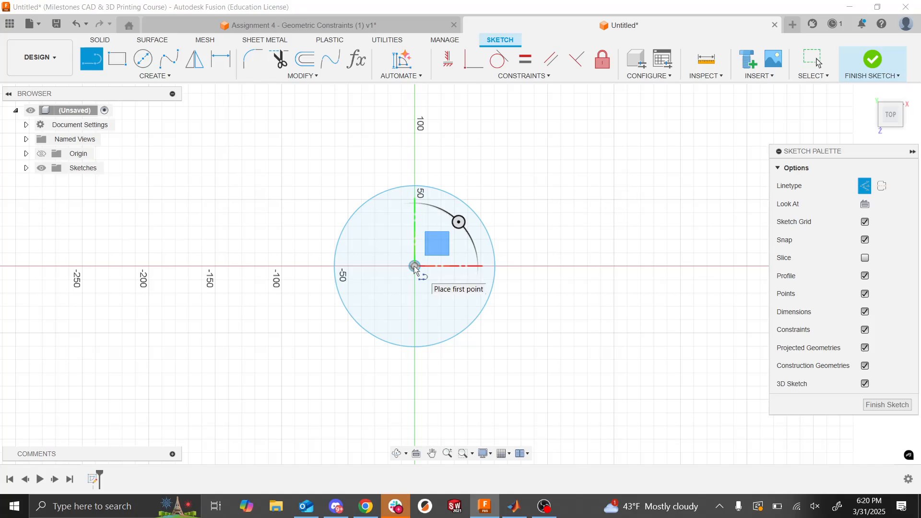
click(864, 187)
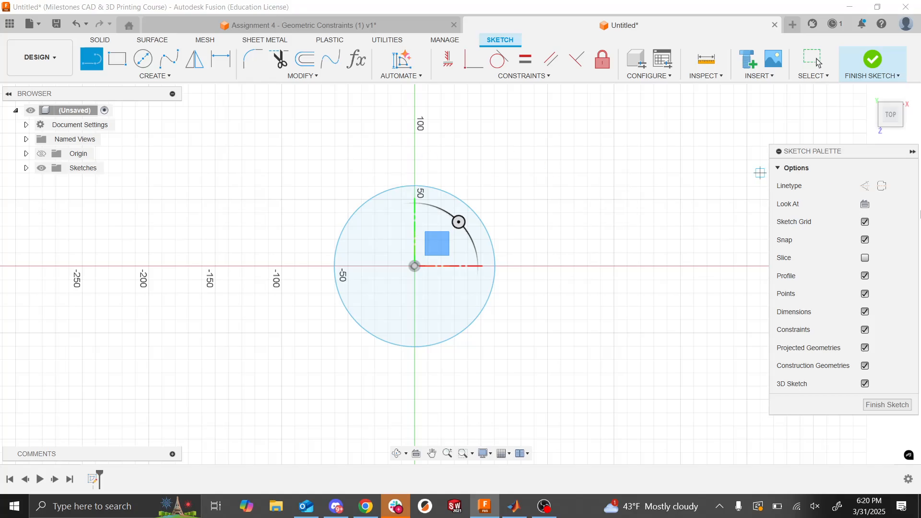
click(865, 186)
click(415, 267)
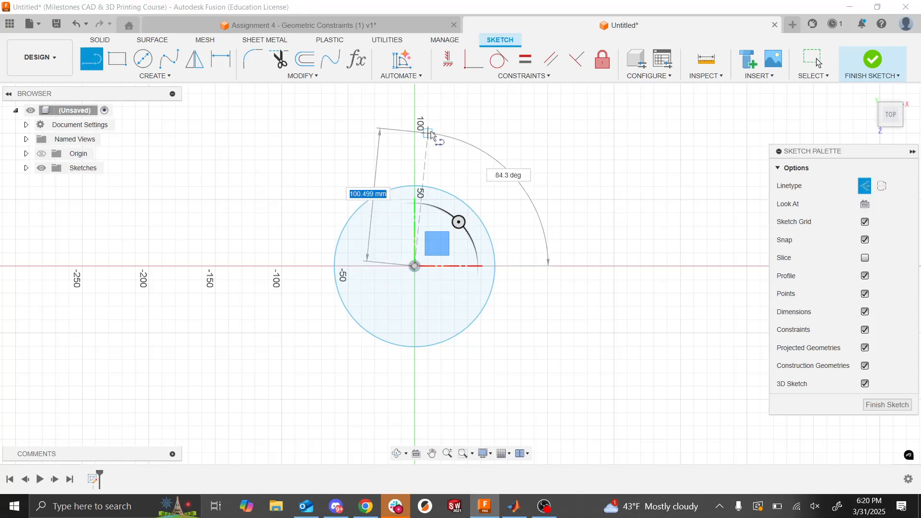
click(415, 120)
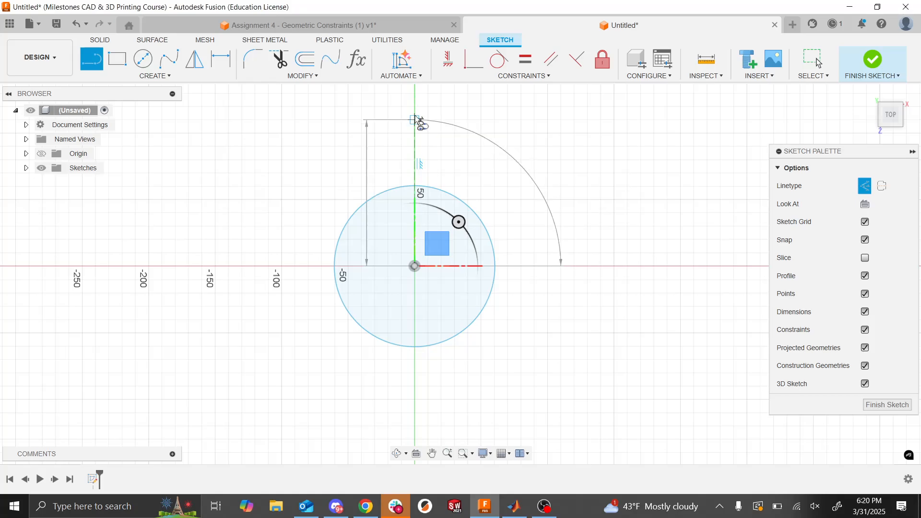
key(Escape)
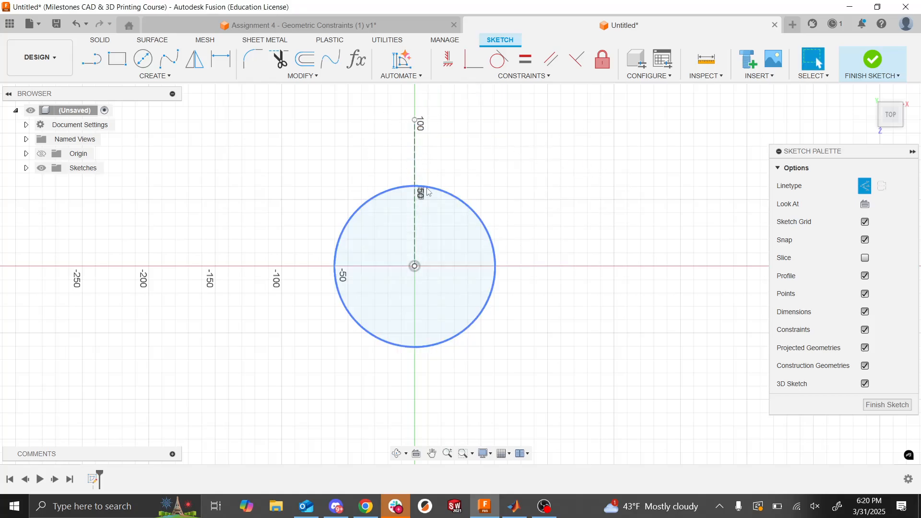
- Draw solid lines from the construction line's upper end: one about 35 mm outward, sloping slightly down, and one about 55 mm straight down to the circle
click(93, 64)
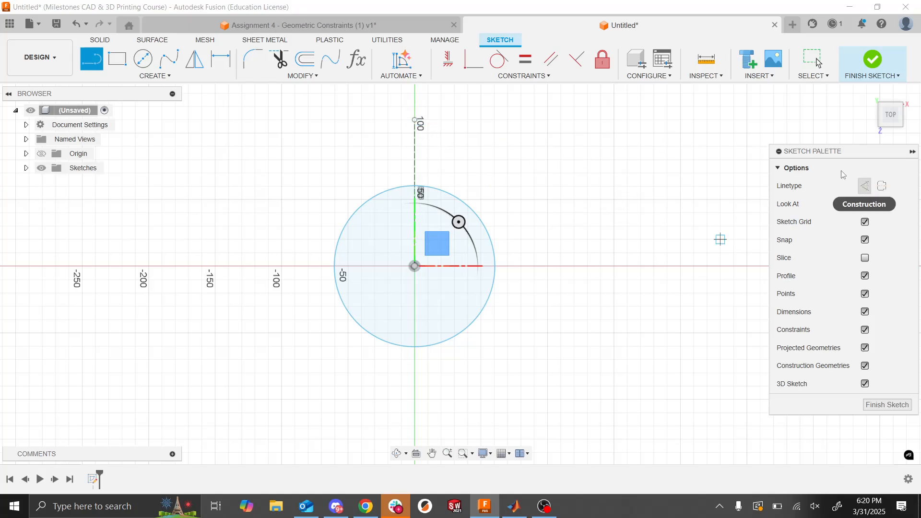
click(415, 120)
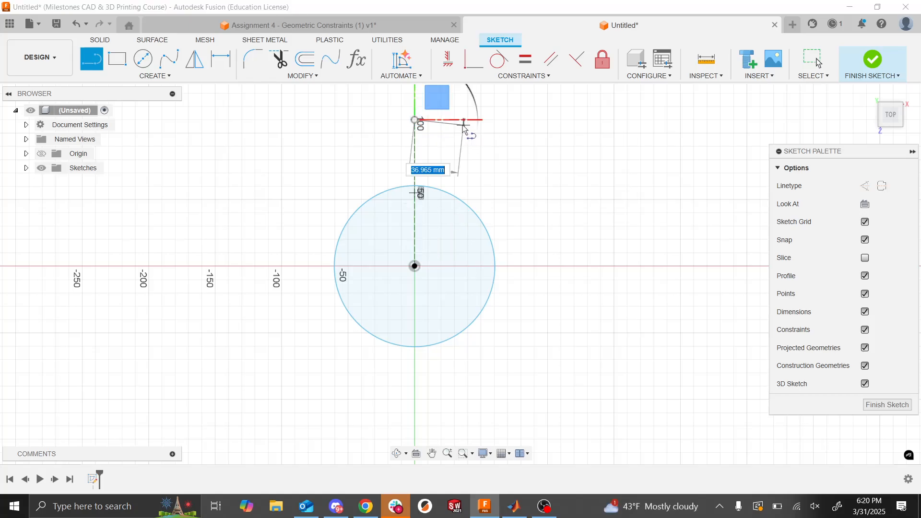
click(460, 126)
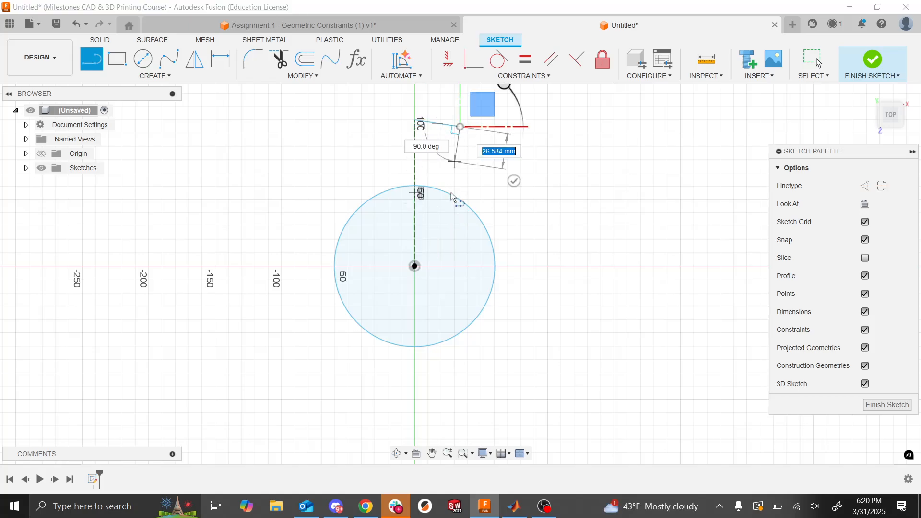
click(461, 200)
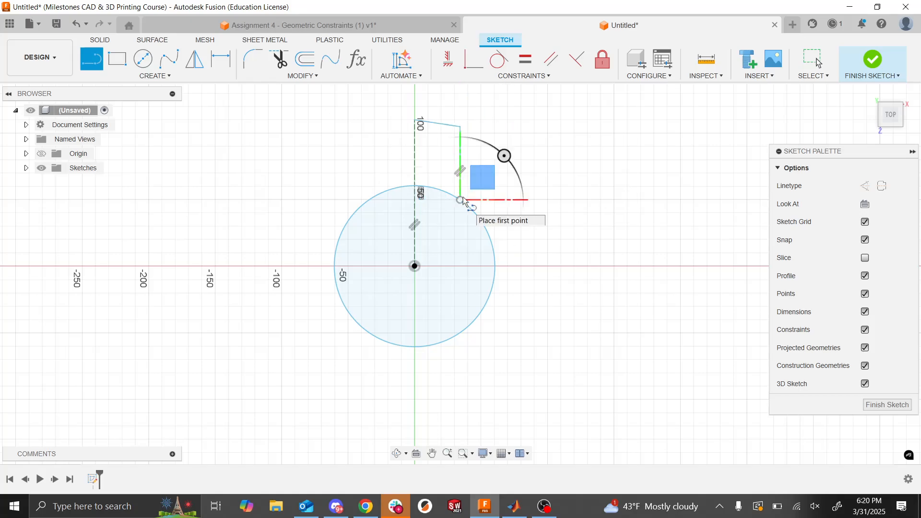
key(Escape)
- Replace the vertical side line with one slanting outward from the short upper line's free end to the circle
click(461, 183)
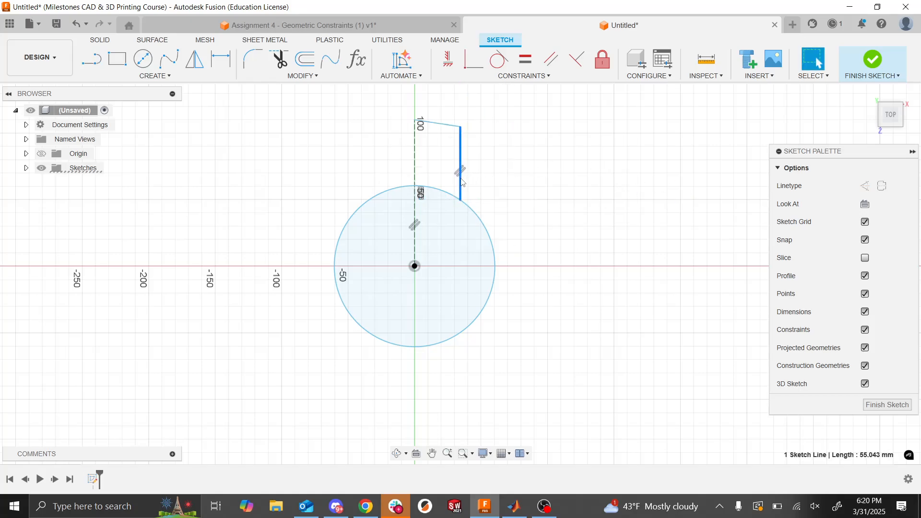
key(Delete)
click(92, 60)
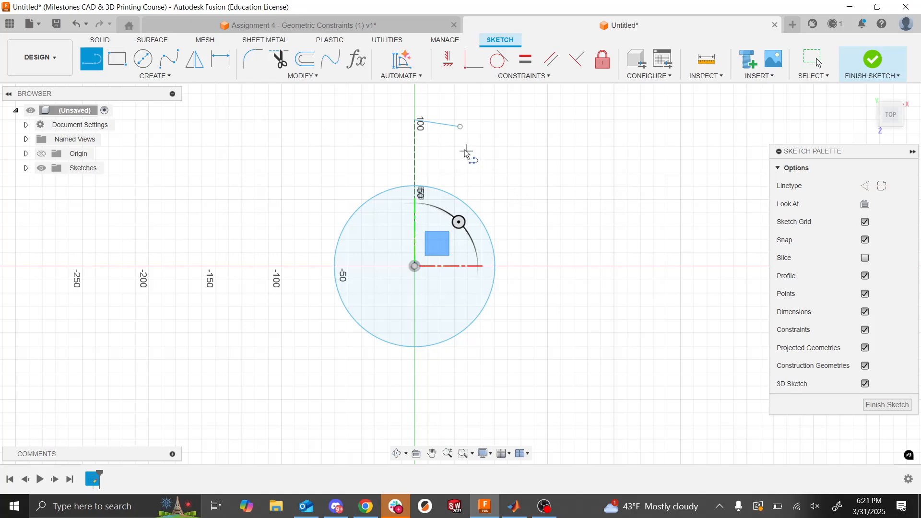
click(461, 127)
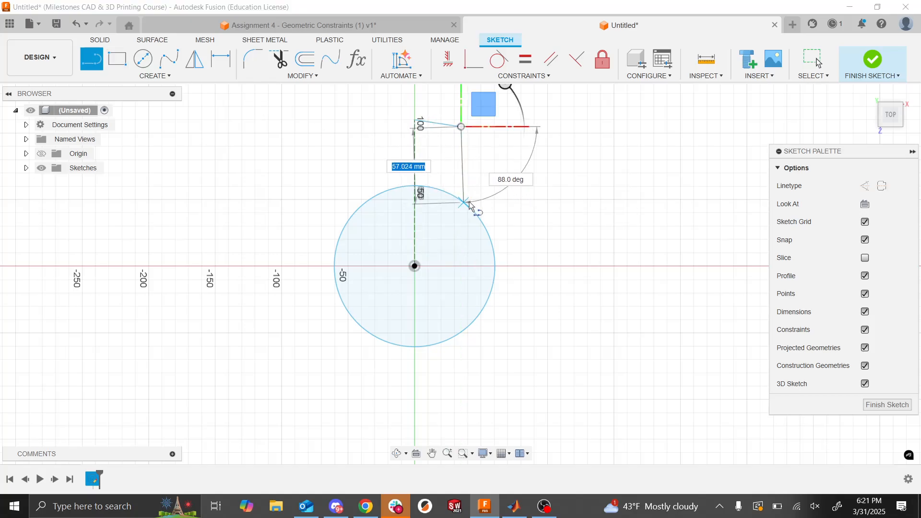
click(481, 212)
key(Escape)
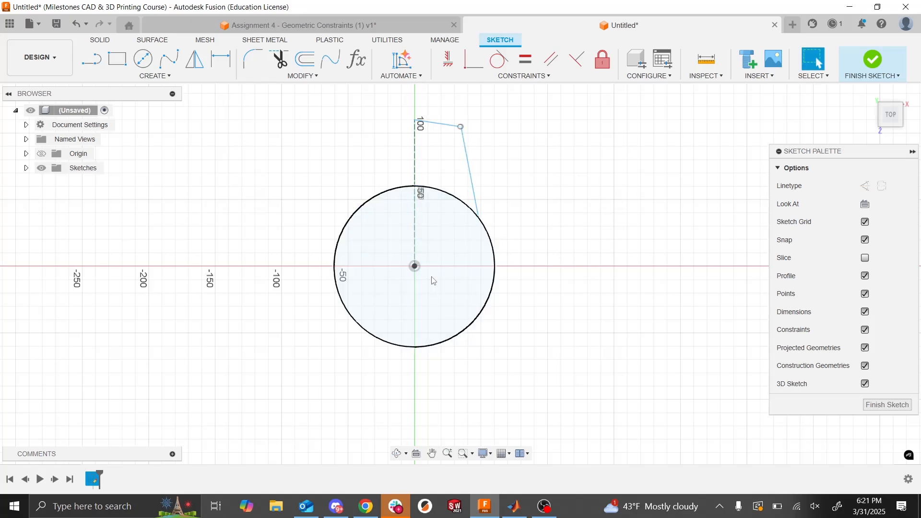
- Make the short upper line perpendicular to the vertical construction line
scroll(433, 280, down, 3)
scroll(432, 278, up, 5)
scroll(440, 240, up, 5)
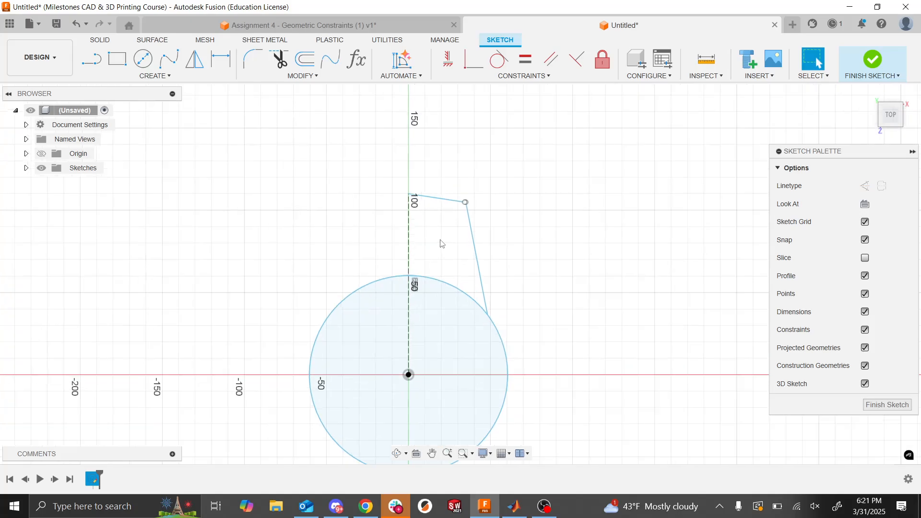
scroll(440, 240, down, 3)
scroll(440, 240, up, 3)
scroll(441, 240, down, 3)
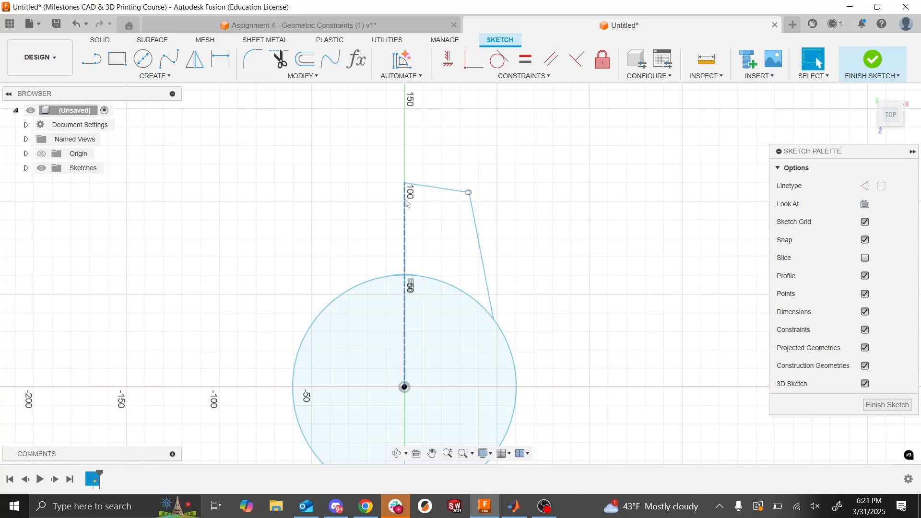
click(576, 60)
click(430, 187)
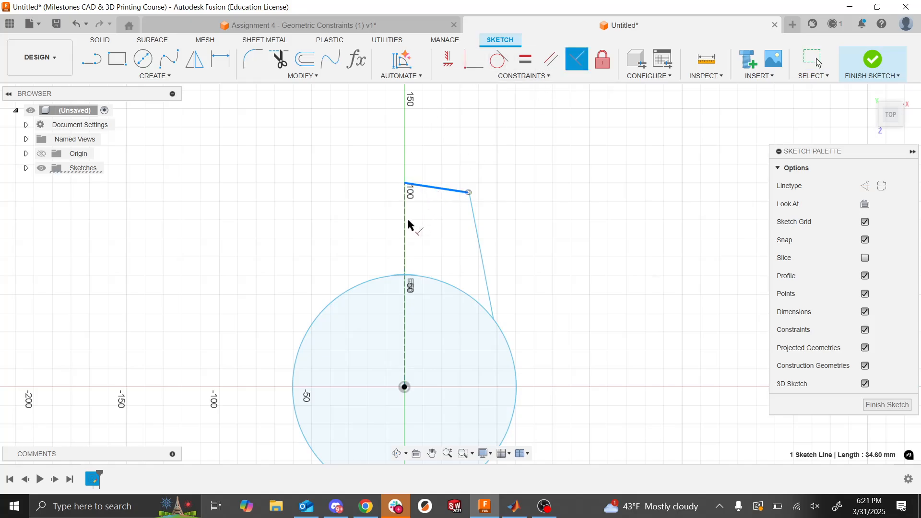
click(405, 225)
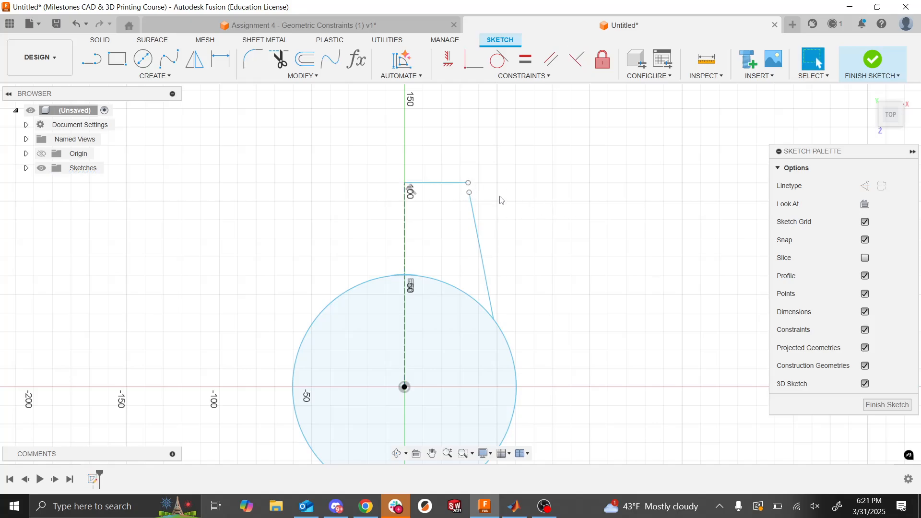
- Make the slanted side line's upper endpoint coincident with the free end of the short upper line
click(470, 192)
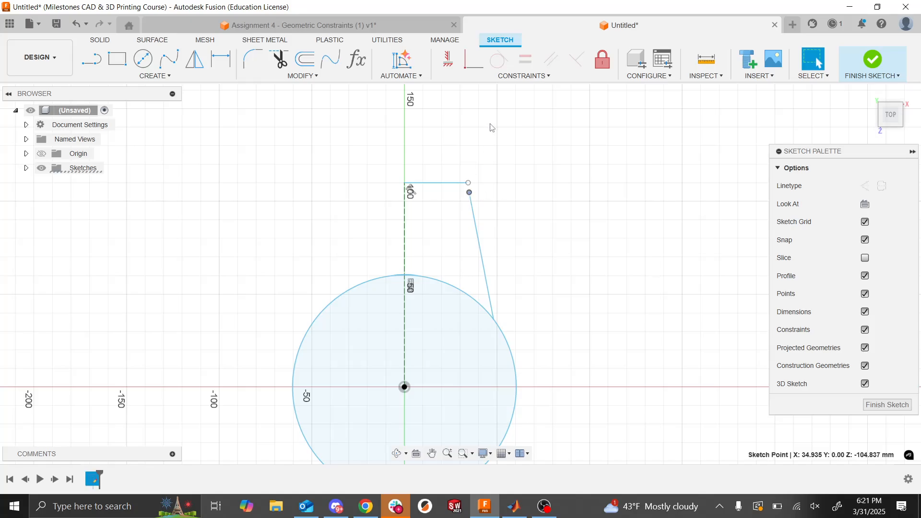
click(474, 59)
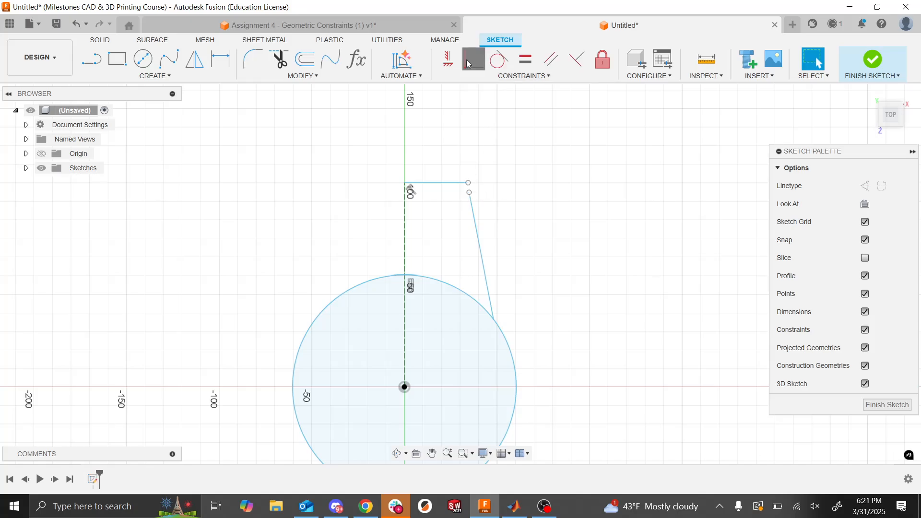
click(468, 182)
click(468, 193)
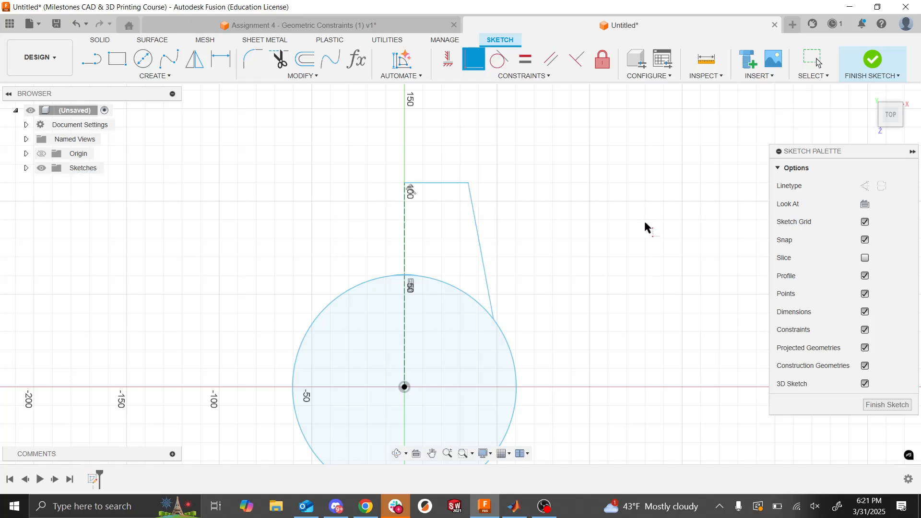
key(Escape)
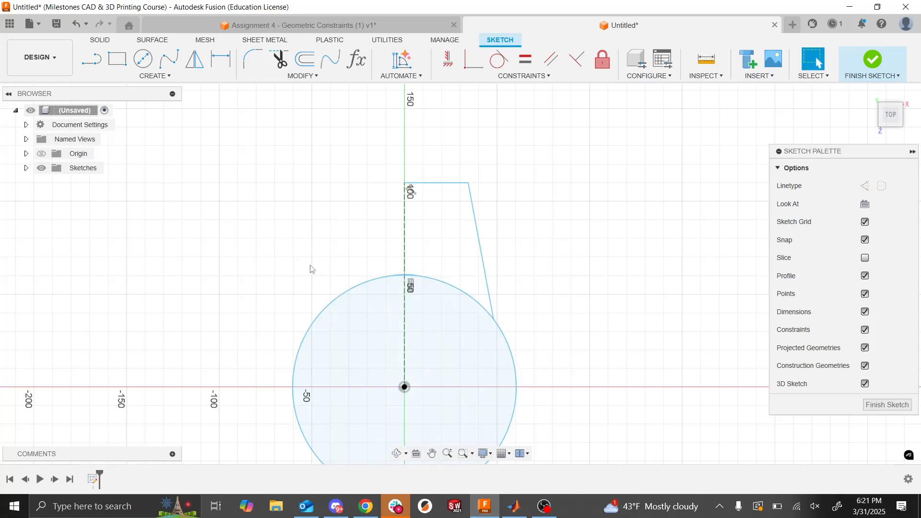
- Dimension the circle's diameter as 120 mm
click(222, 60)
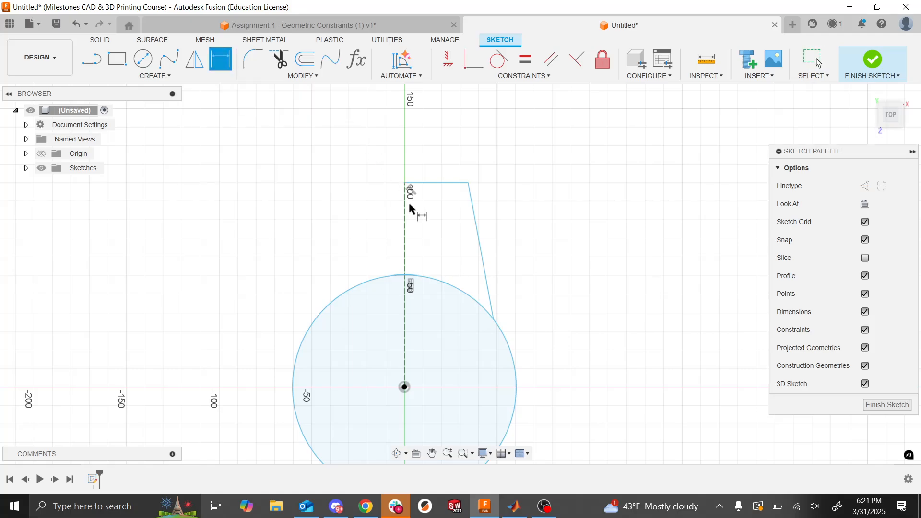
click(312, 322)
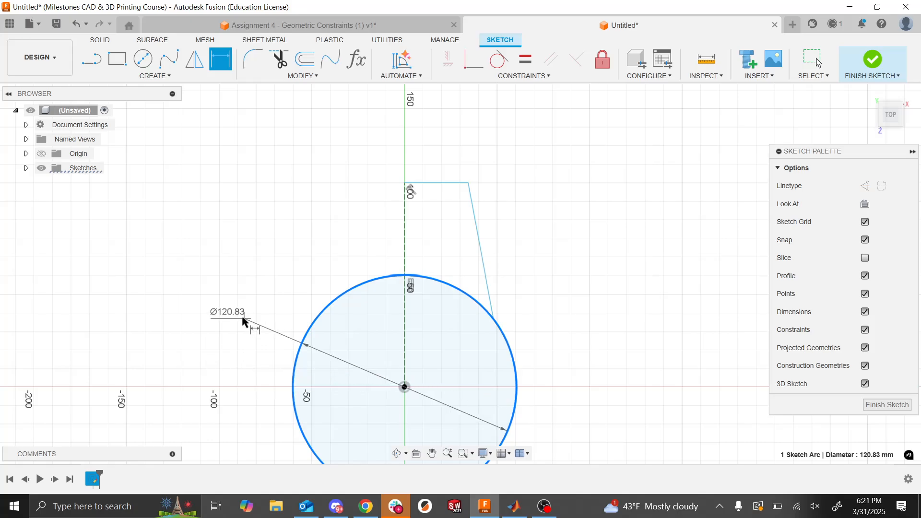
click(217, 312)
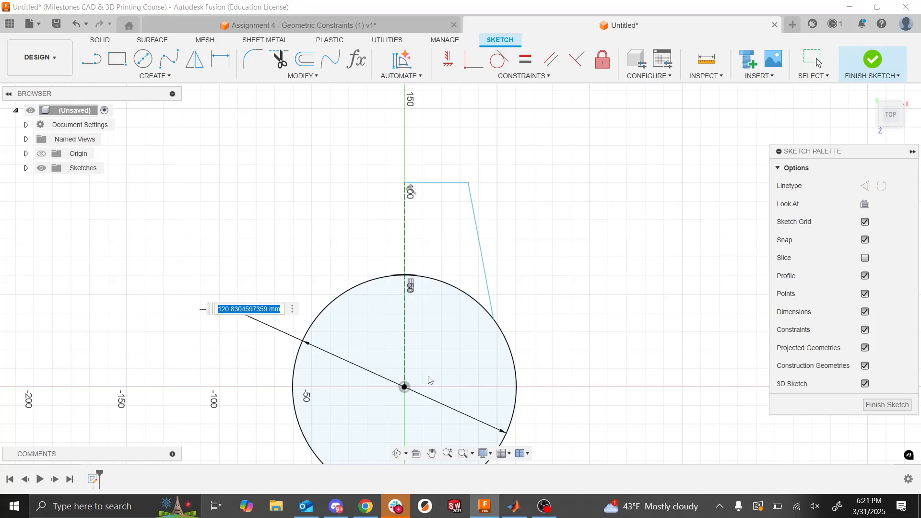
text(0)
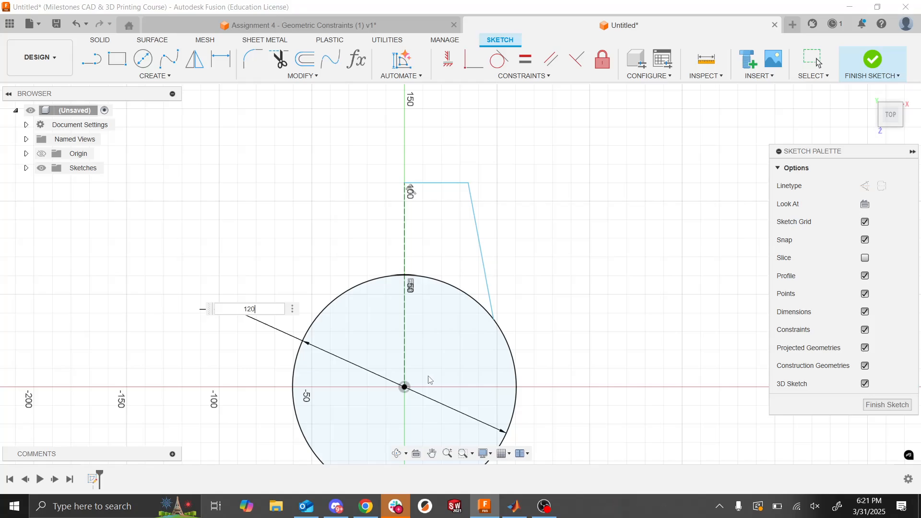
key(Return)
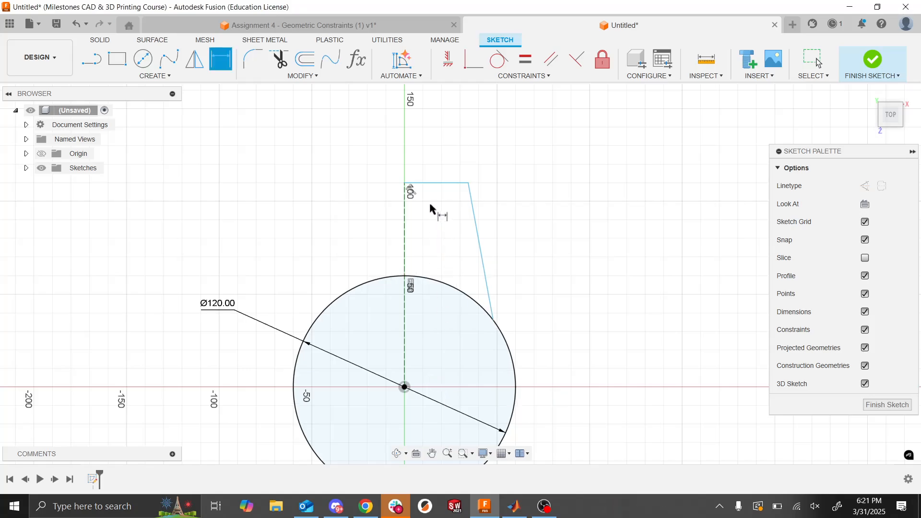
- Dimension the distance from the circle's center to the short upper line as 100 mm
click(404, 387)
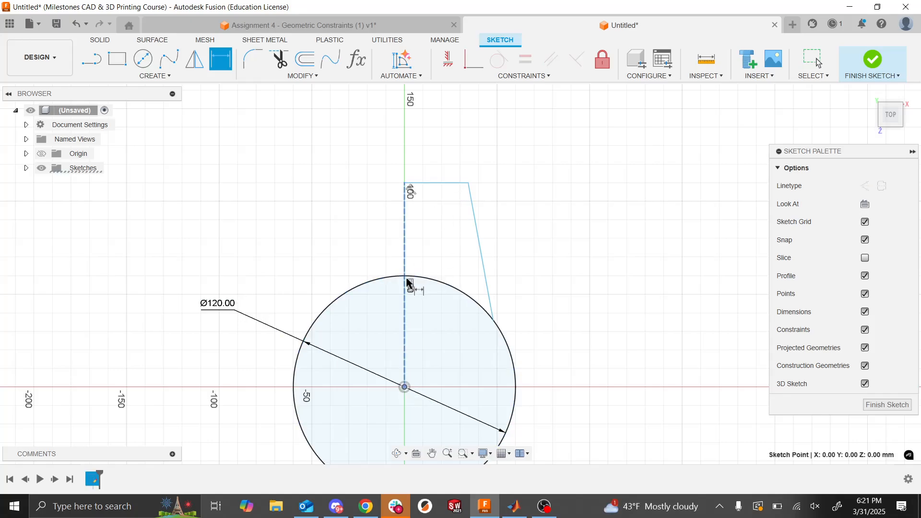
click(435, 184)
click(174, 278)
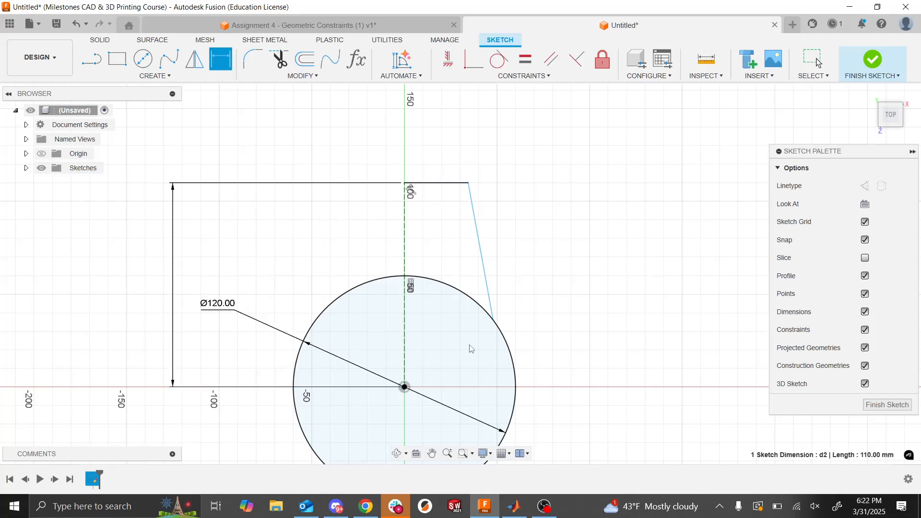
text(100)
key(Return)
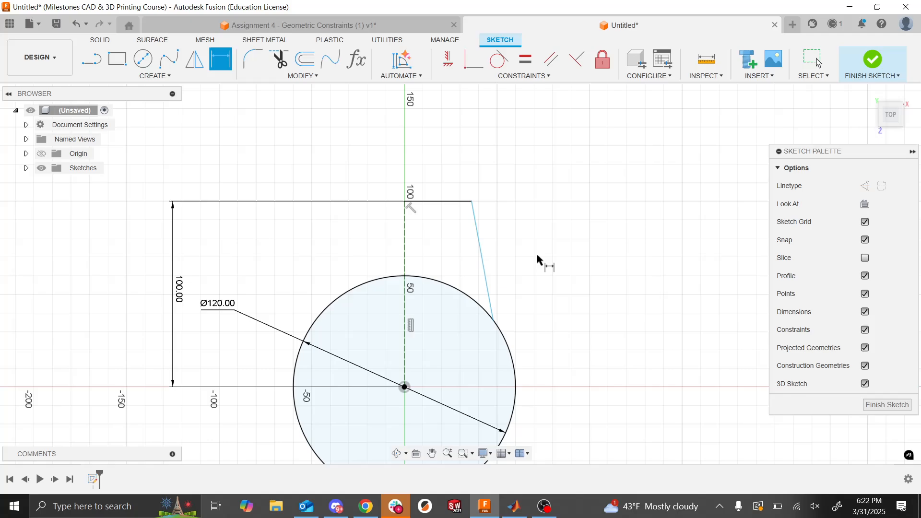
- Dimension the angle between the short upper line and the slanted side line as 100 degrees
click(468, 224)
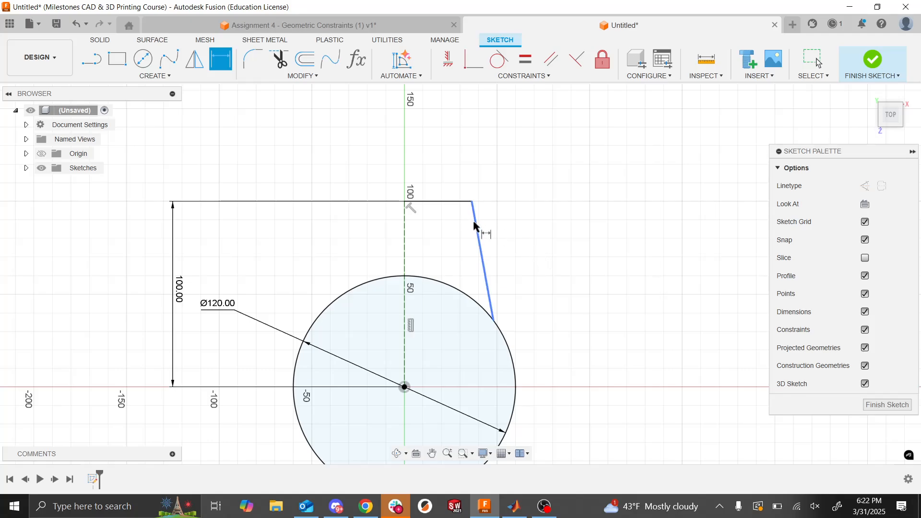
click(448, 202)
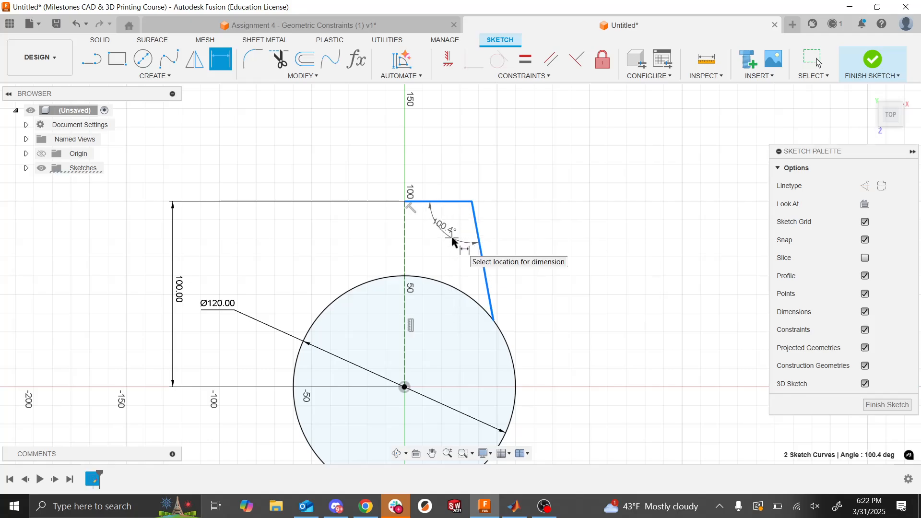
click(451, 243)
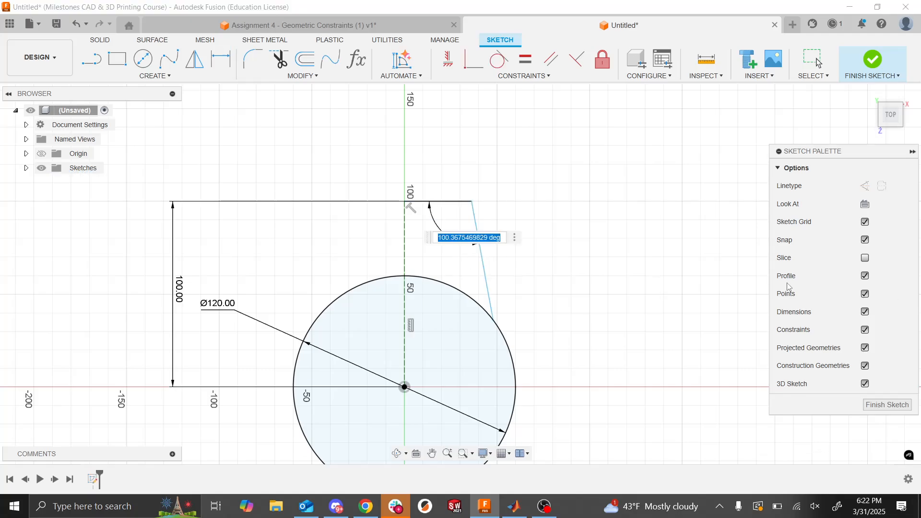
text(100)
key(Return)
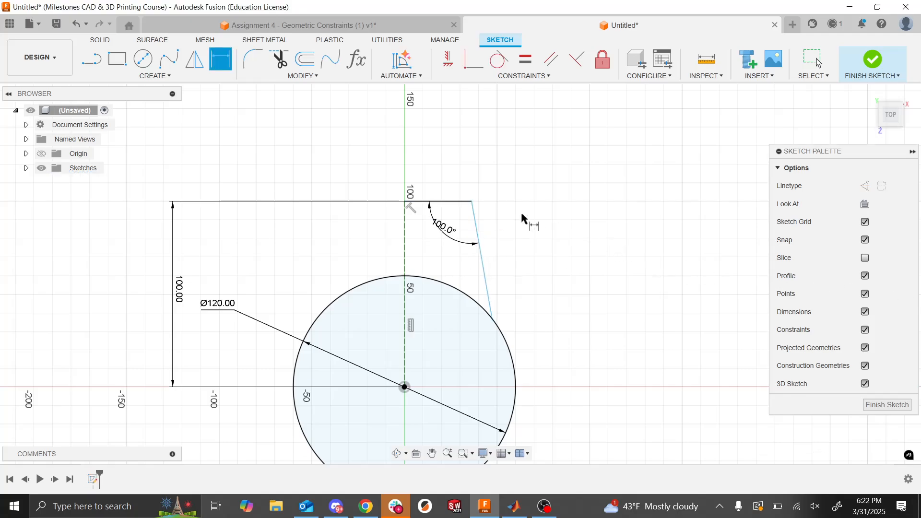
- Dimension the short upper line's length as 10 mm
click(438, 202)
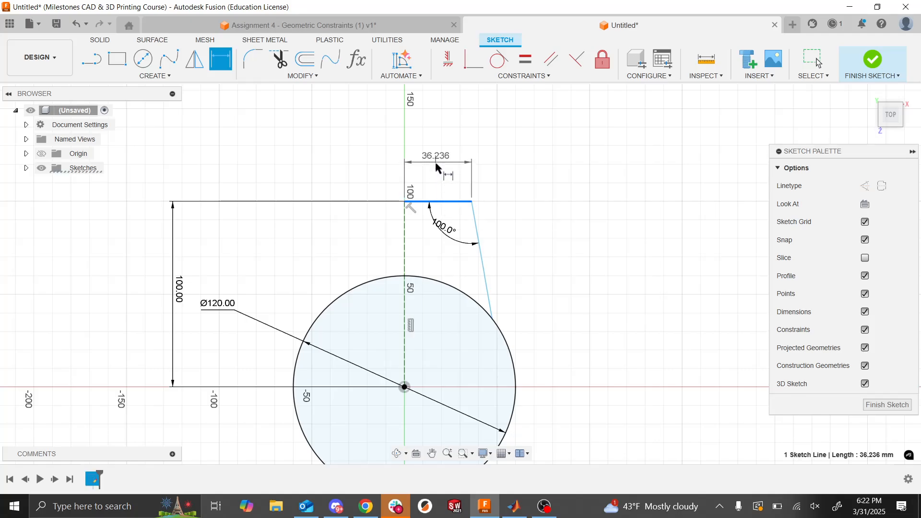
click(436, 168)
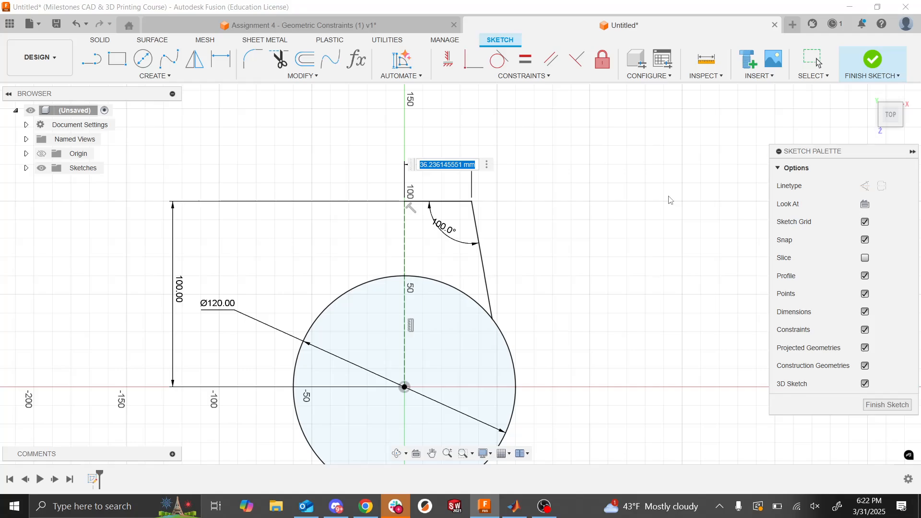
text(10)
key(Return)
key(Escape)
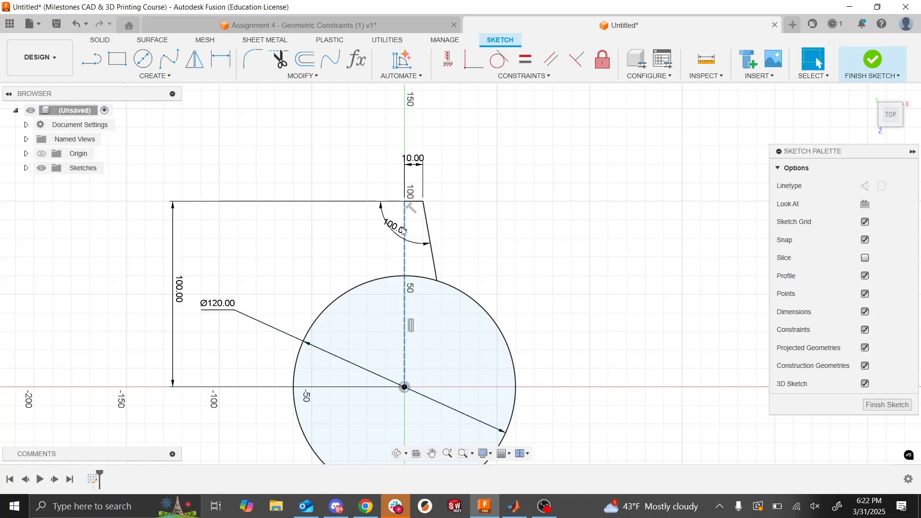
- Move the 100-degree angle dimension away from the tooth profile, out past the circle's upper-left edge
drag(405, 232, 296, 273)
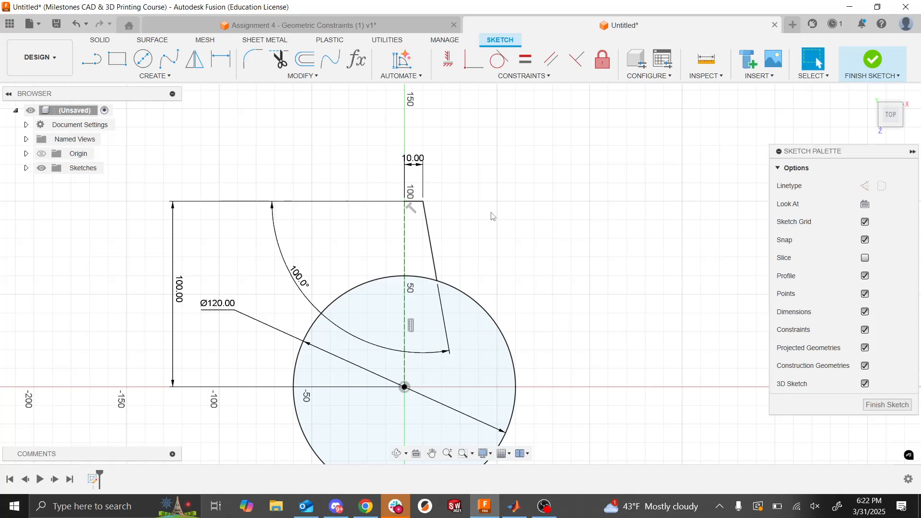
scroll(493, 217, up, 2)
scroll(494, 217, down, 3)
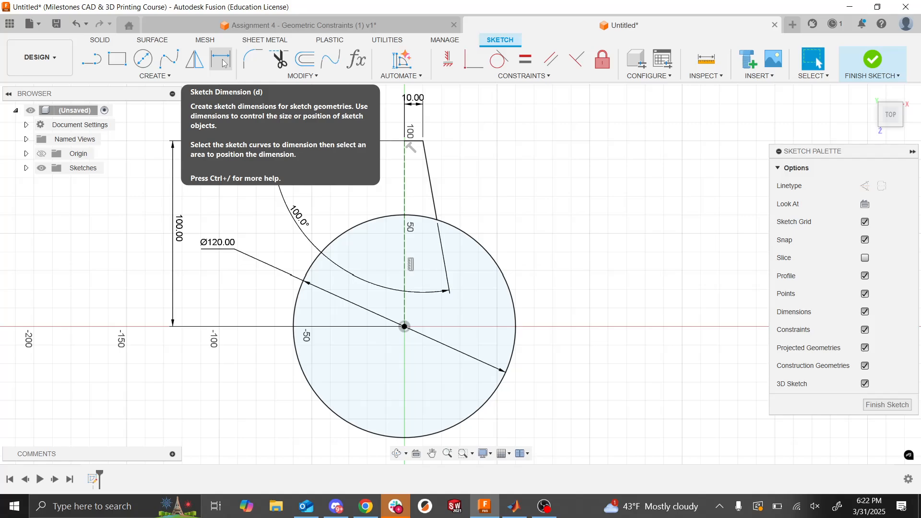
click(155, 76)
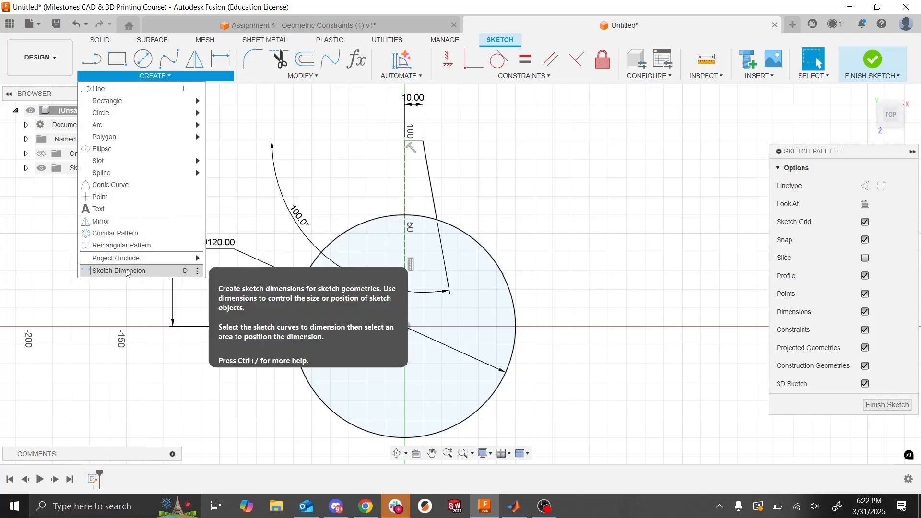
click(598, 186)
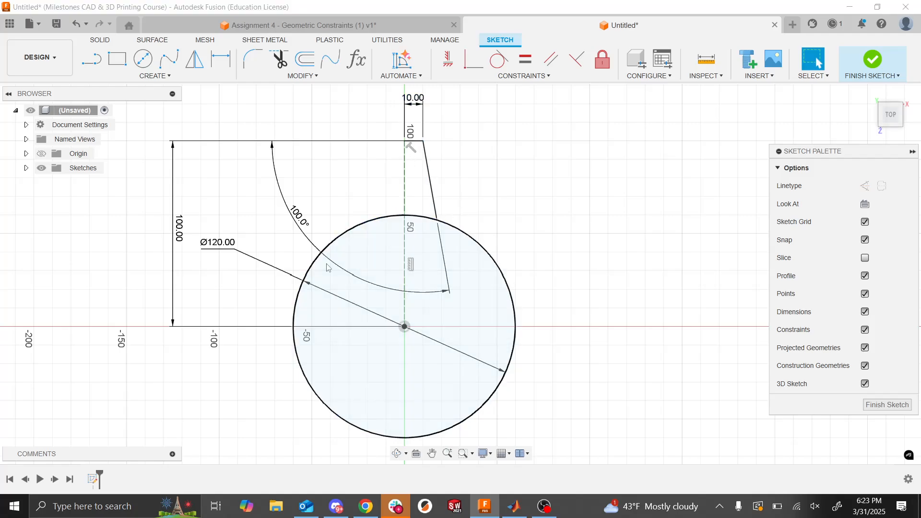
key(alt+Tab)
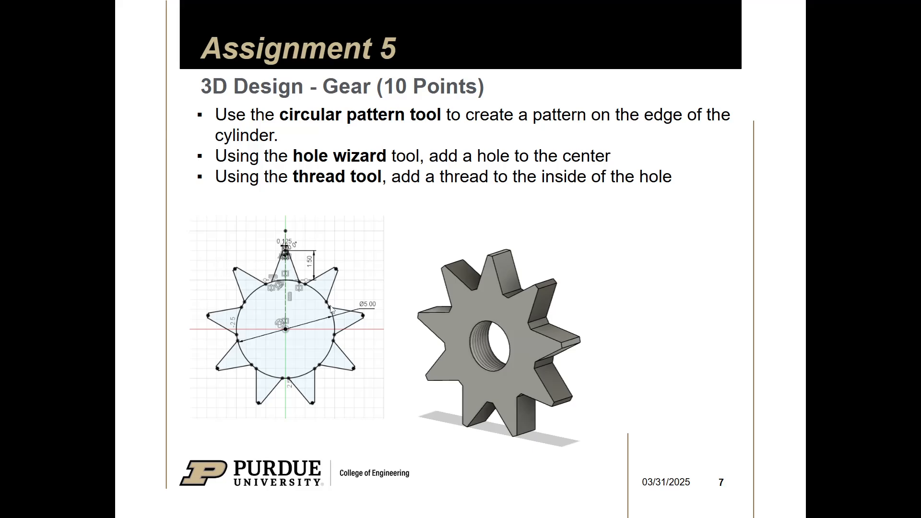
key(alt+Tab)
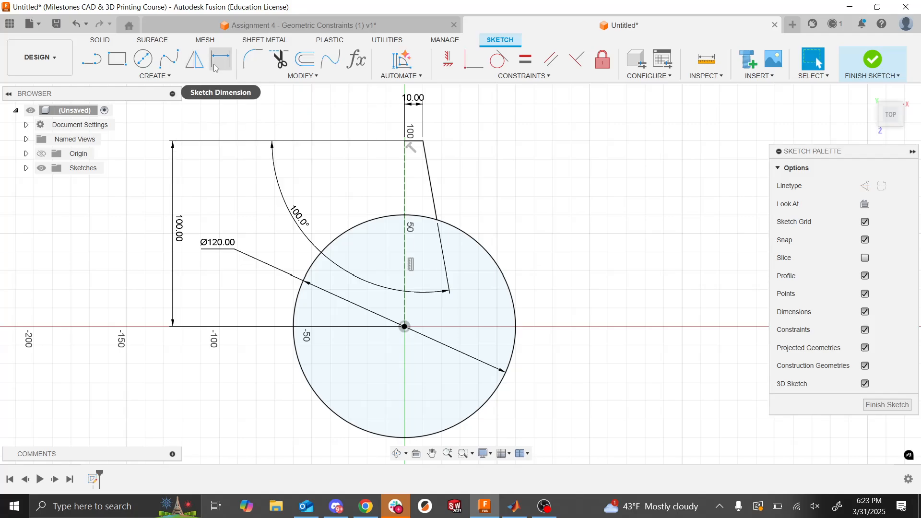
- Mirror the short upper line and the slanted side line about the vertical construction line
click(195, 61)
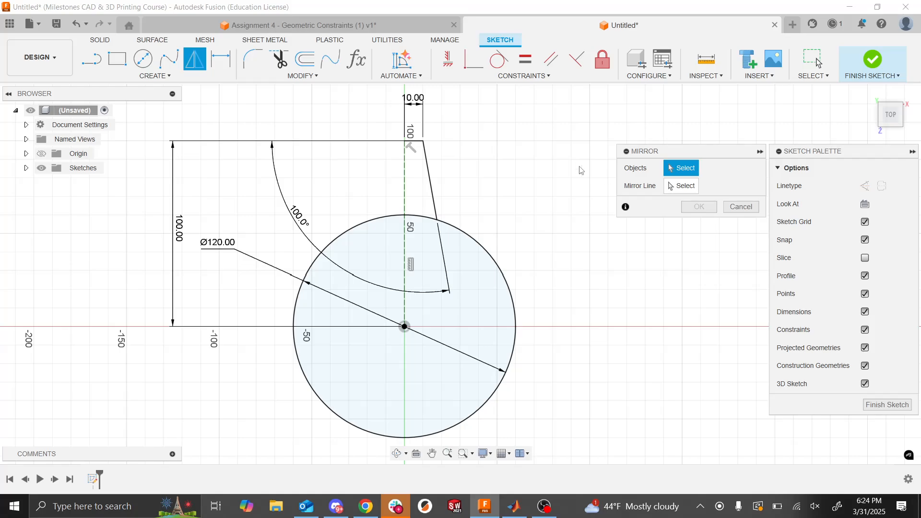
click(415, 143)
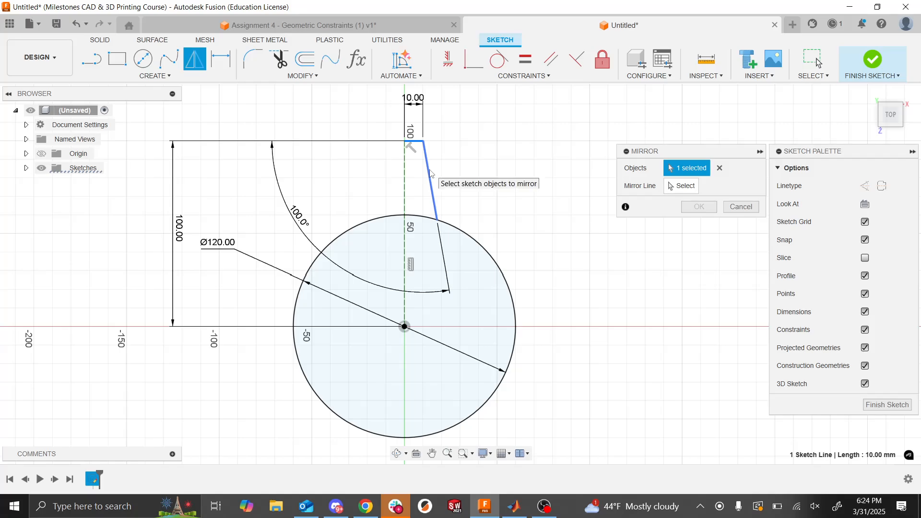
click(430, 173)
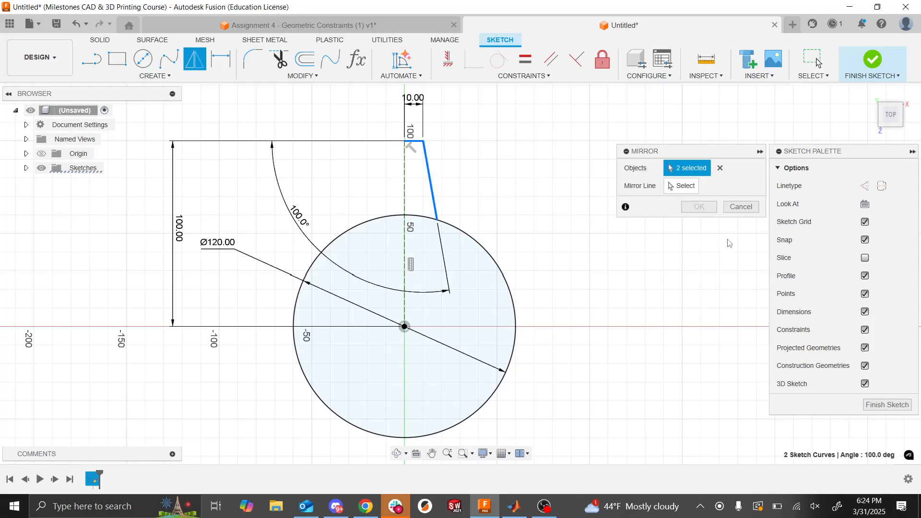
click(686, 189)
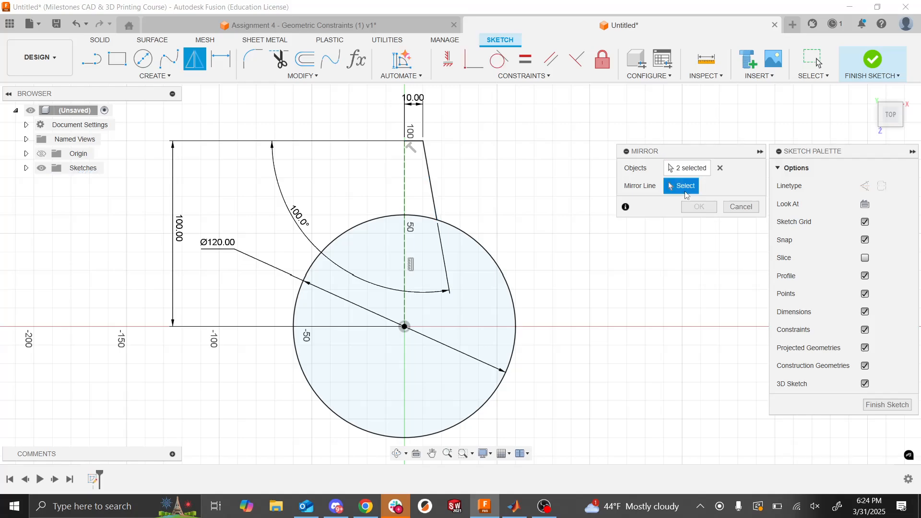
click(406, 192)
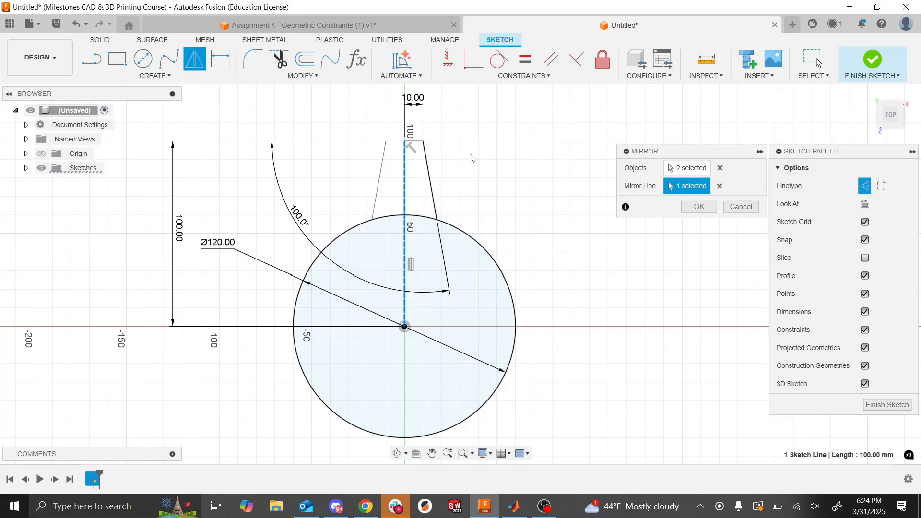
click(700, 207)
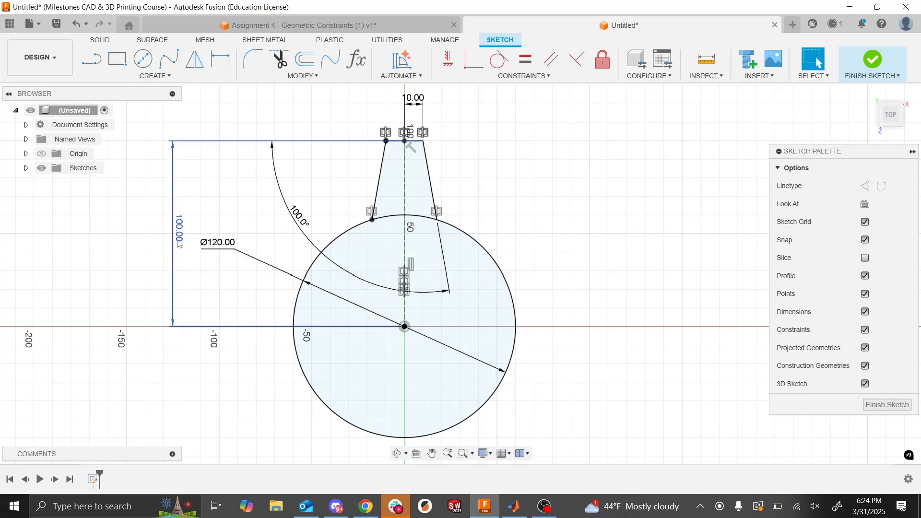
- Try a distance of 80 mm from the circle's center to the tooth's upper edge, and undo back to before the mirror
drag(177, 240, 236, 238)
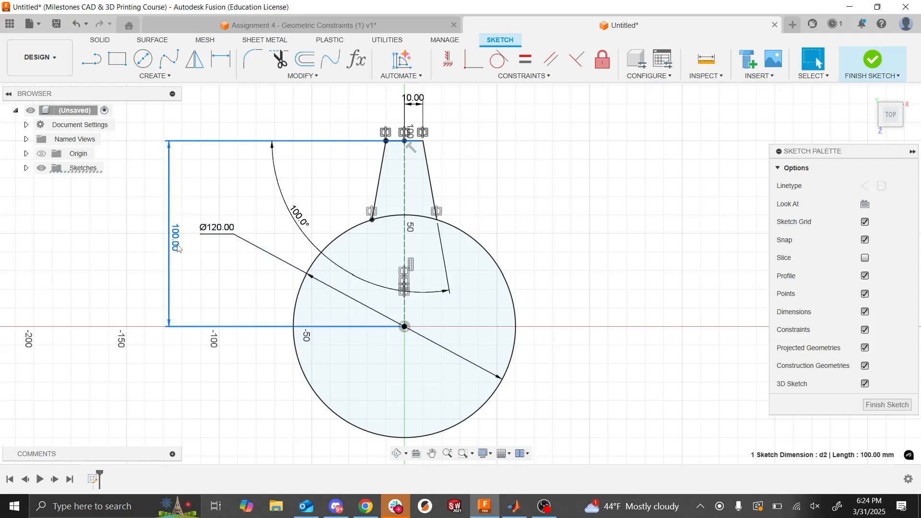
double_click(177, 242)
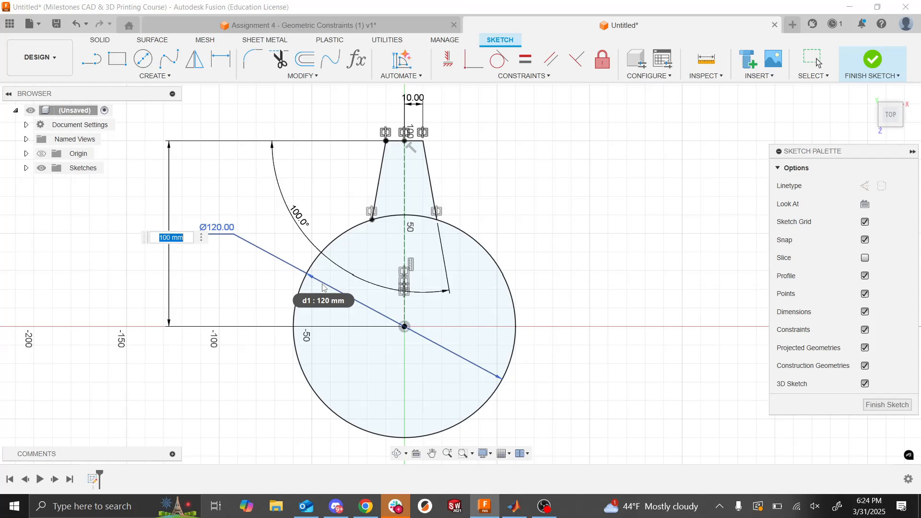
text(80)
key(Return)
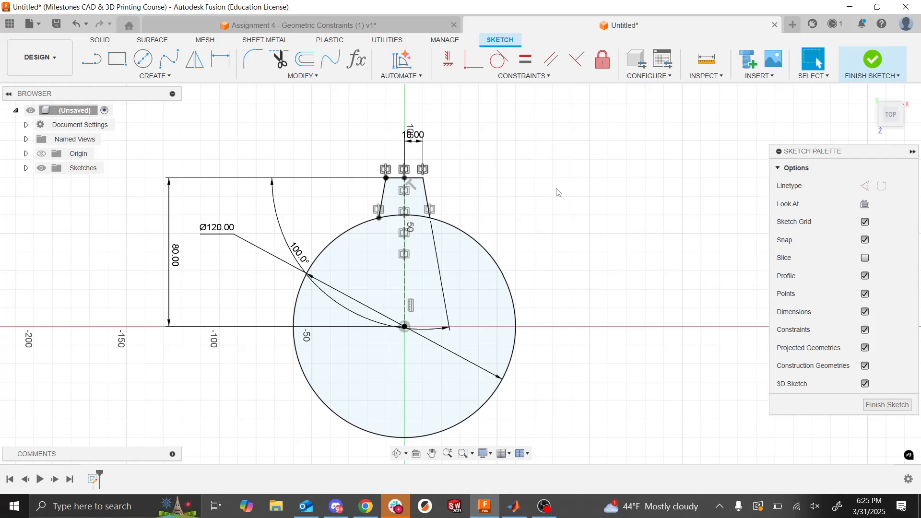
key(ctrl+z)
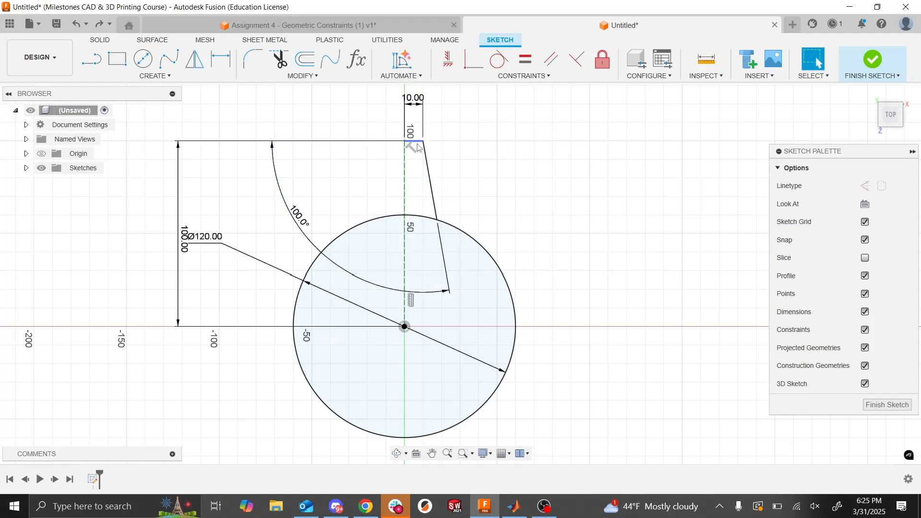
- Mirror the half-tooth's upper line and slanted side about the vertical construction line to complete the tooth
click(195, 67)
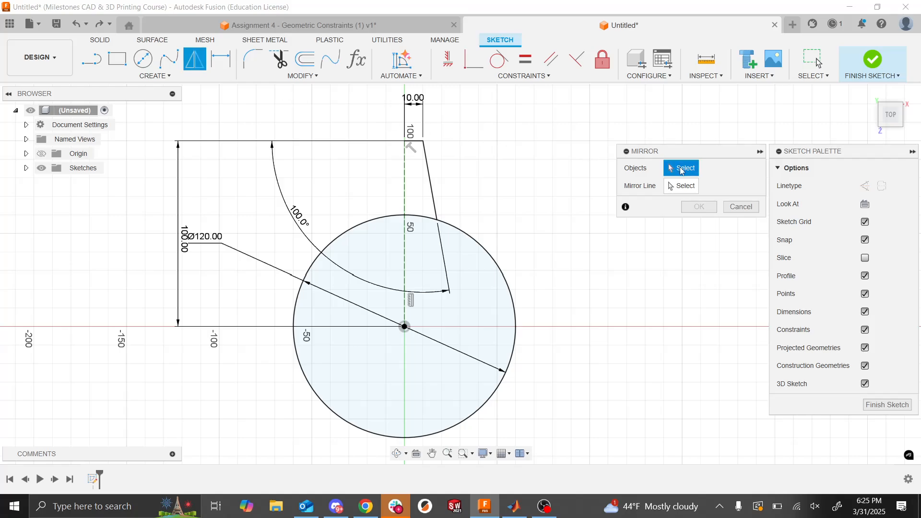
click(415, 144)
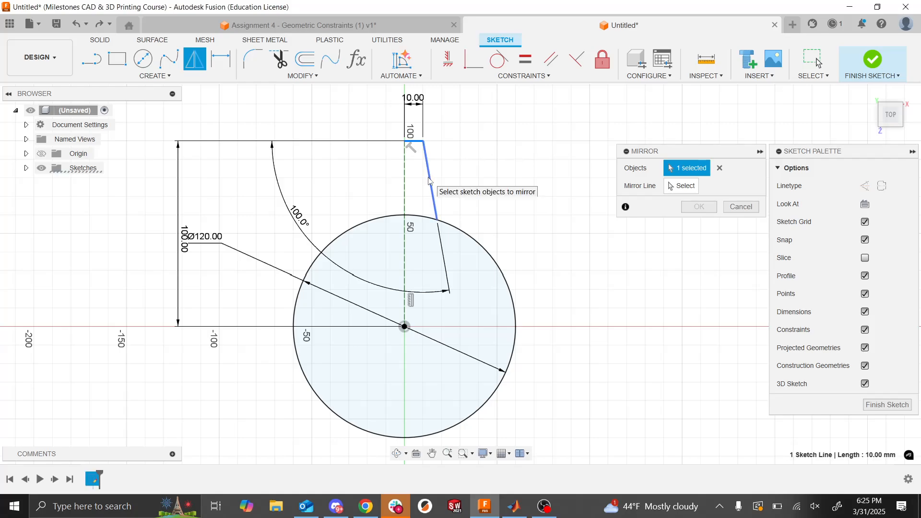
click(430, 181)
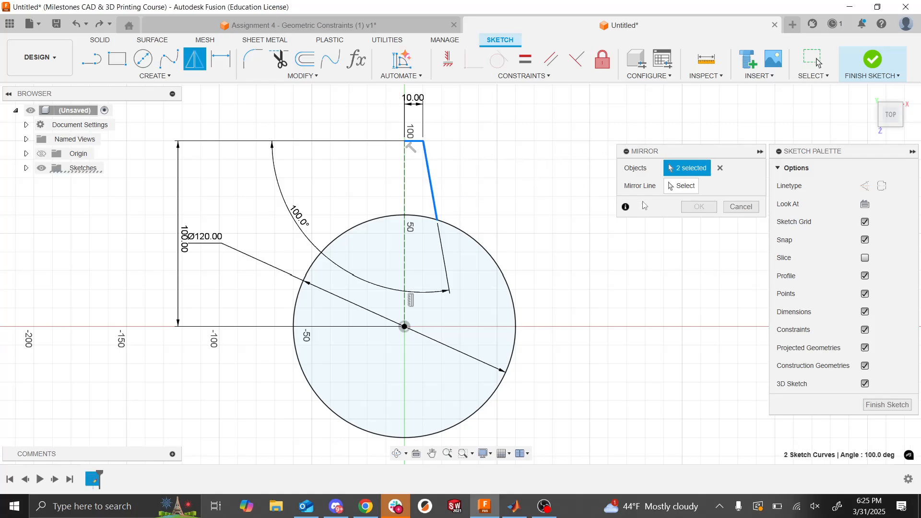
click(677, 192)
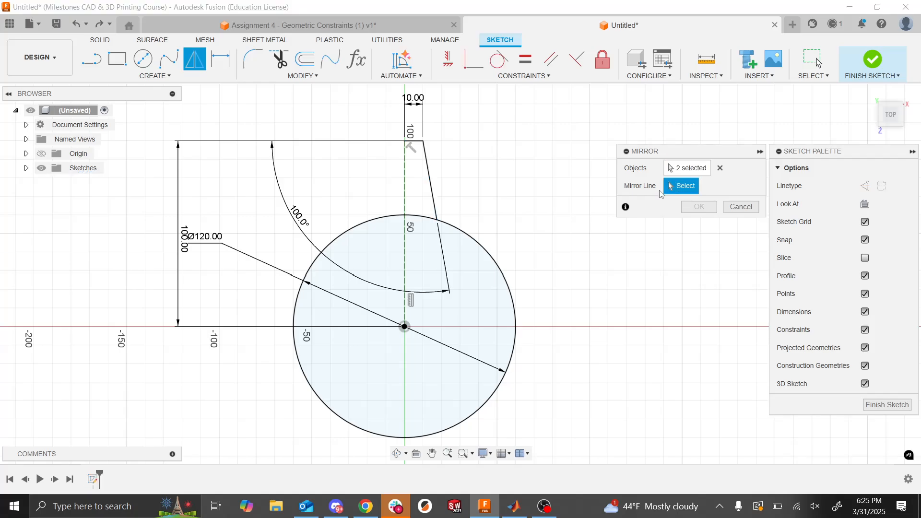
click(405, 182)
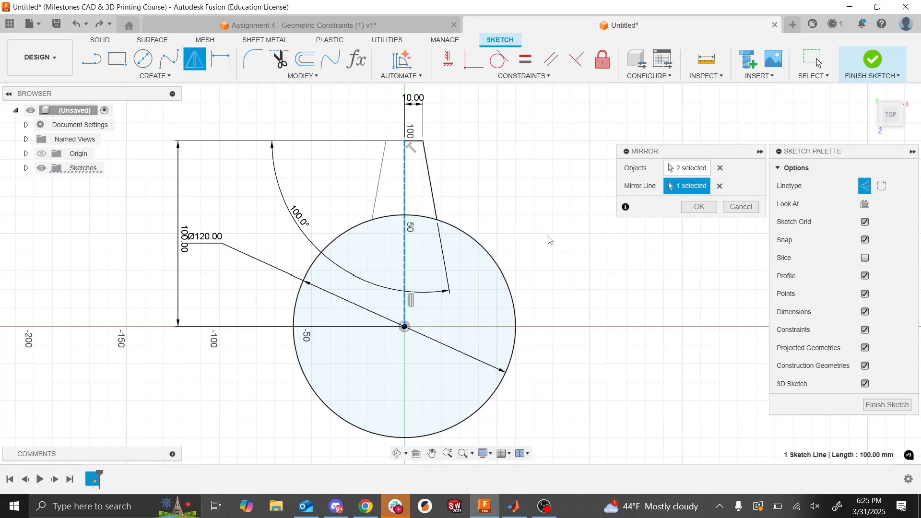
click(699, 209)
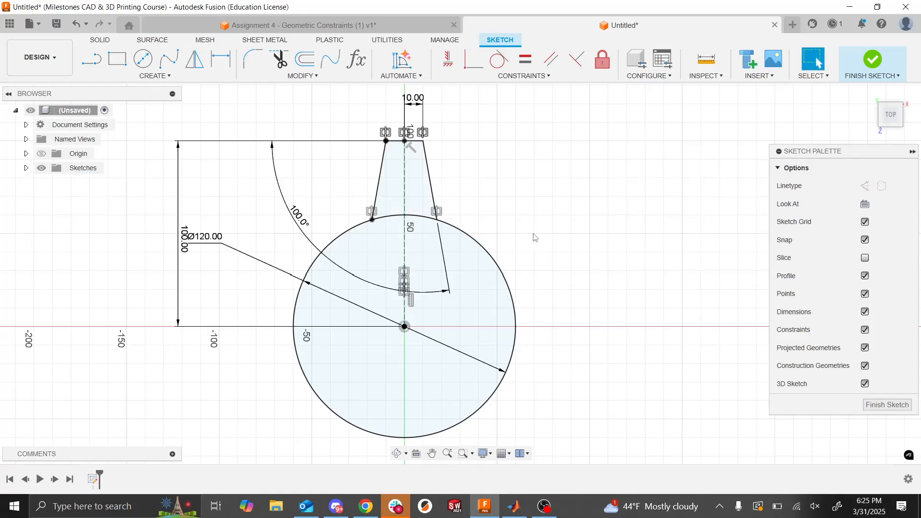
- Set the distance from the circle's center to the tooth's upper edge to 90 mm
double_click(185, 238)
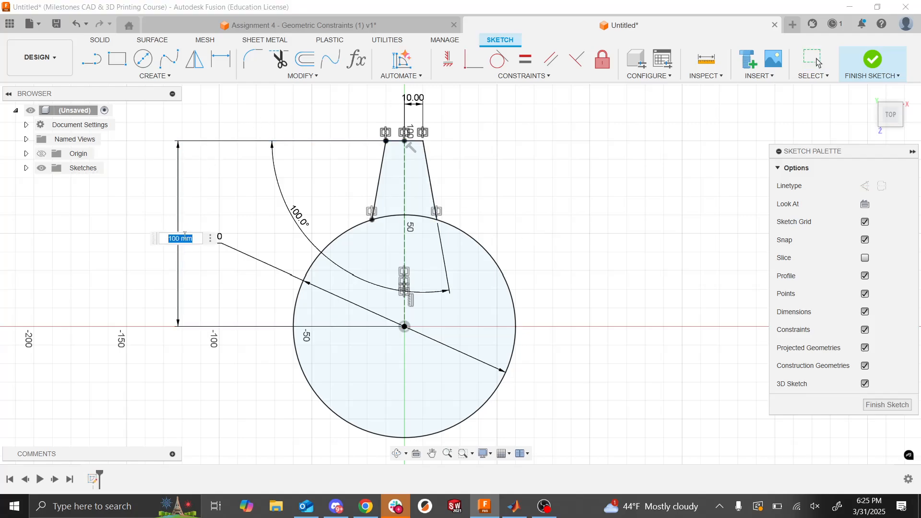
text(90)
key(Return)
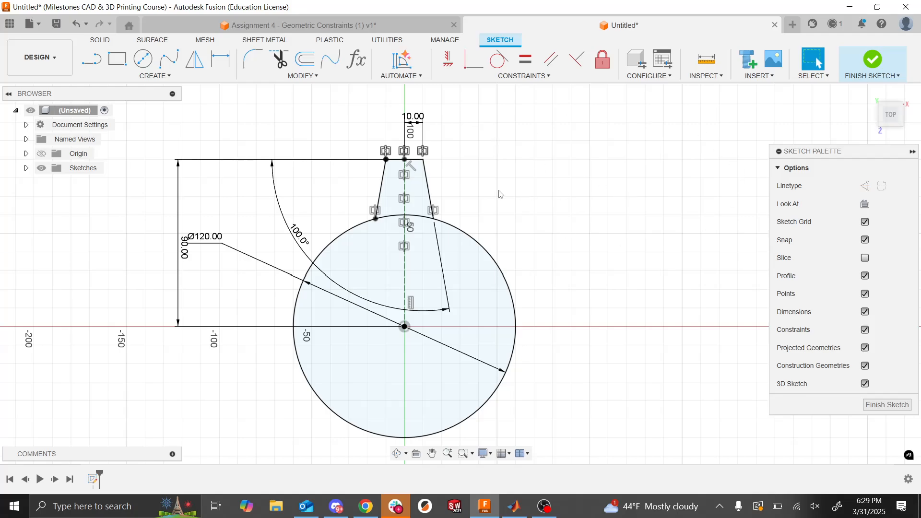
key(alt+Tab)
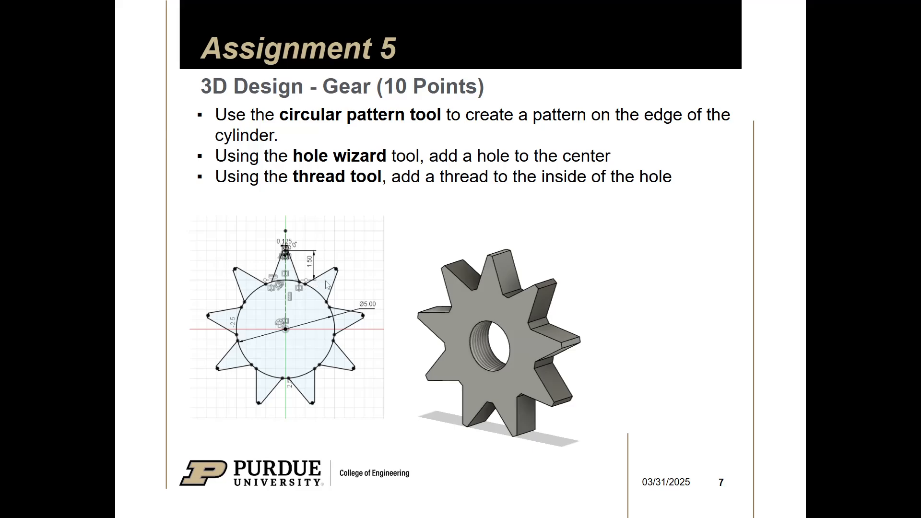
key(alt+Tab)
key(super)
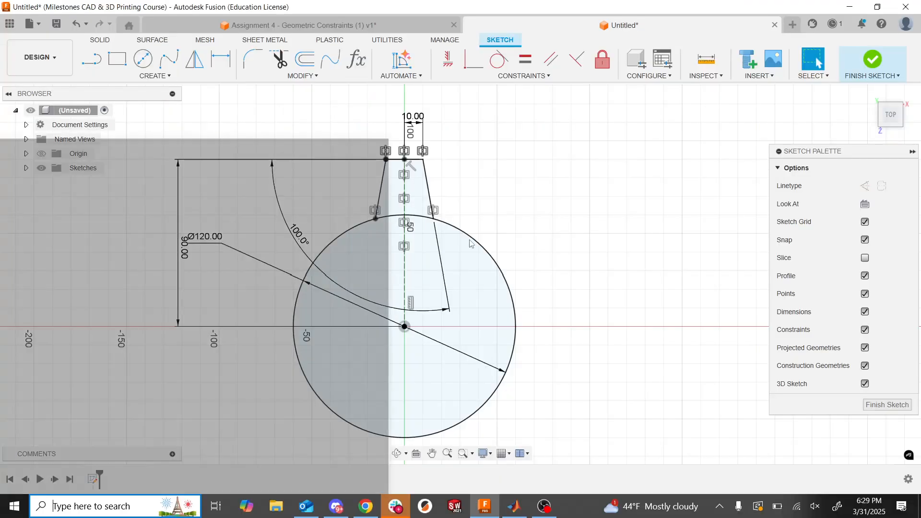
click(497, 177)
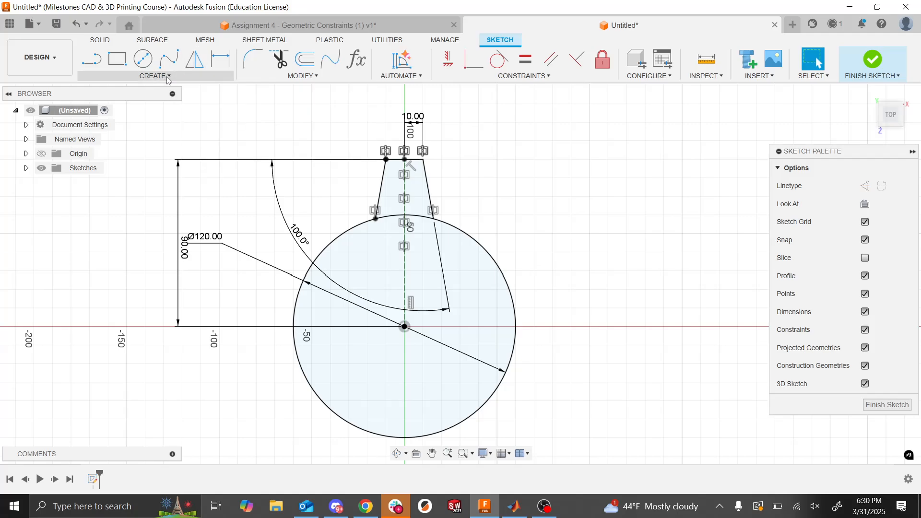
click(152, 77)
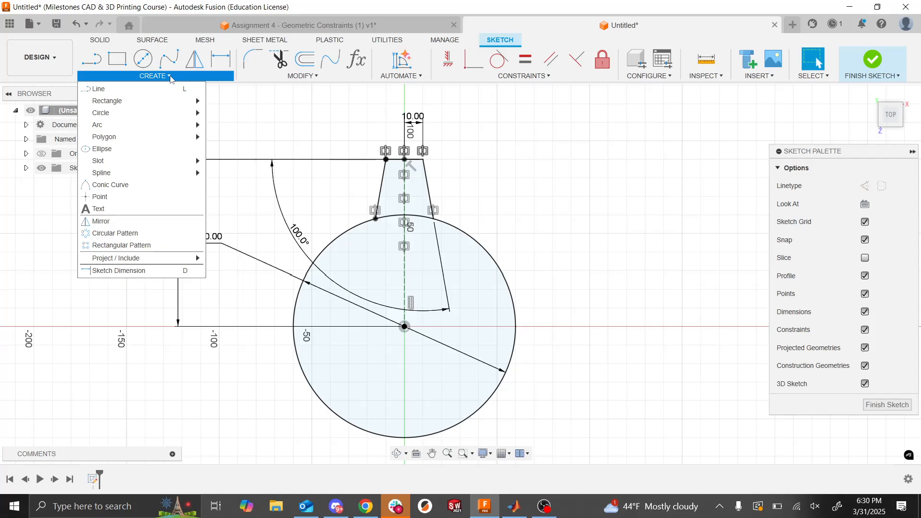
click(133, 234)
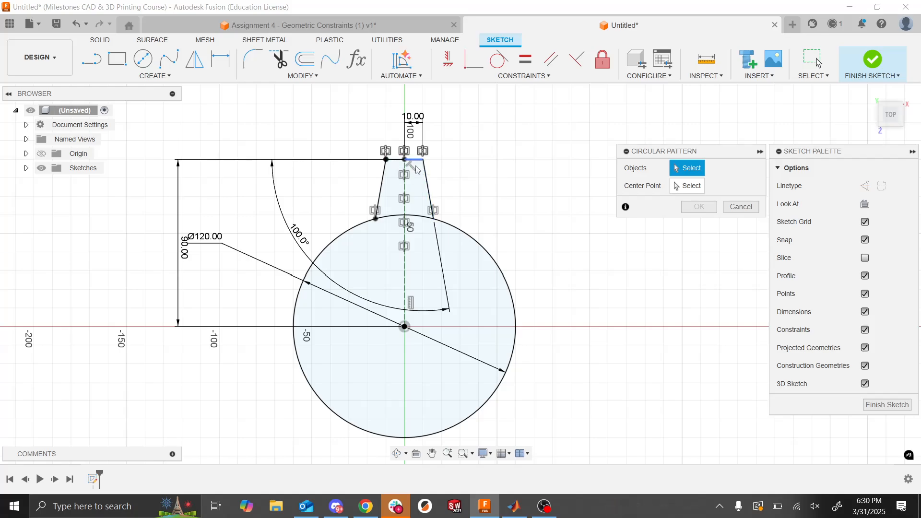
drag(484, 131, 334, 206)
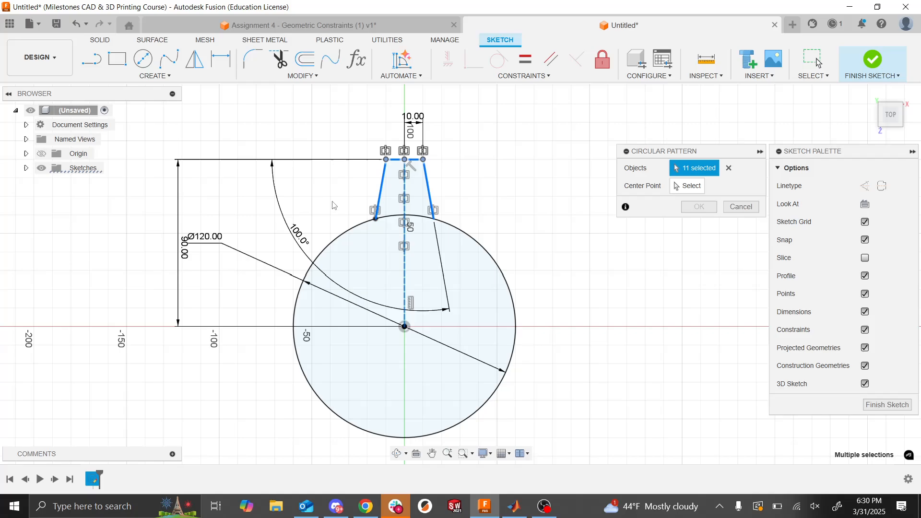
key(Escape)
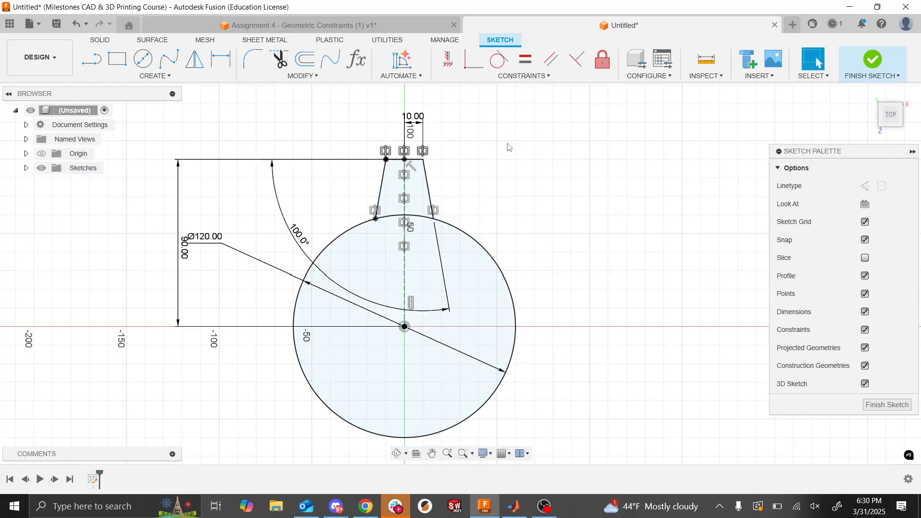
- Try a crossing selection and an enclosing window selection over the upper part of the tooth, clearing each selection
drag(507, 143, 497, 165)
drag(510, 110, 321, 203)
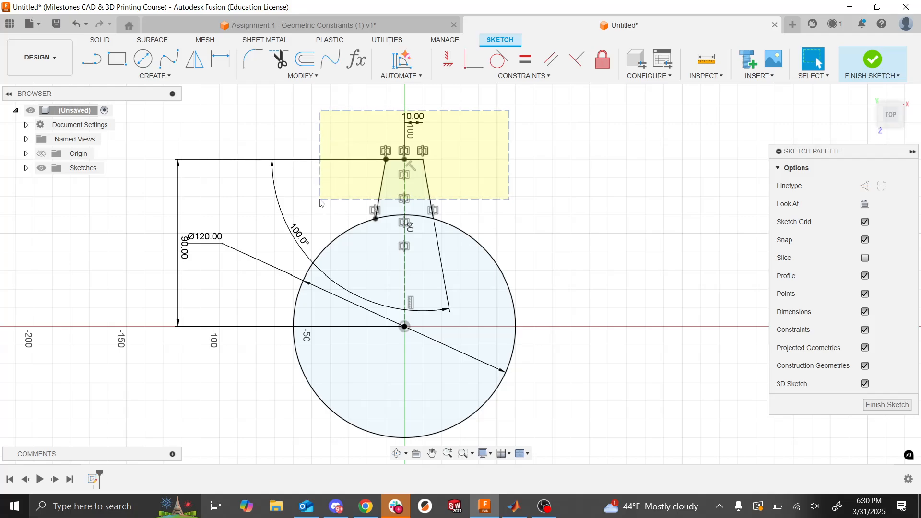
mouse_move(322, 203)
mouse_down()
mouse_move(316, 237)
mouse_move(315, 200)
mouse_up()
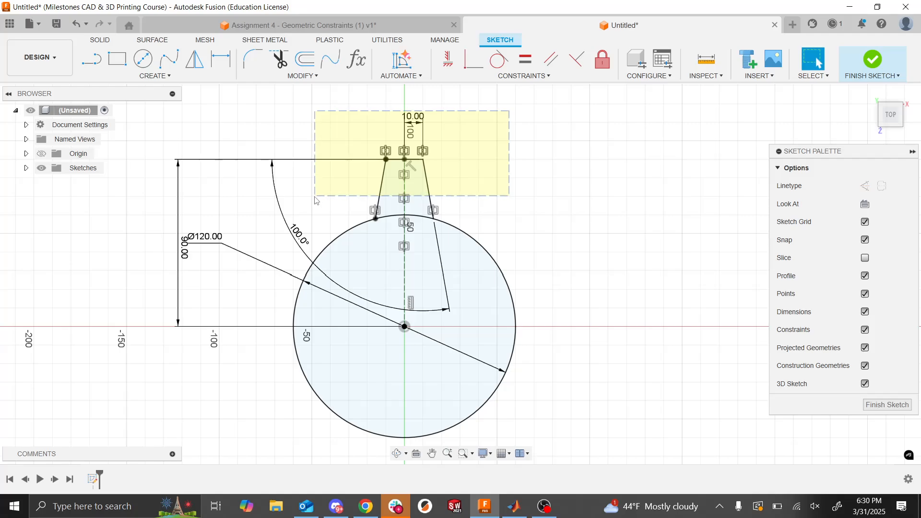
drag(315, 200, 316, 200)
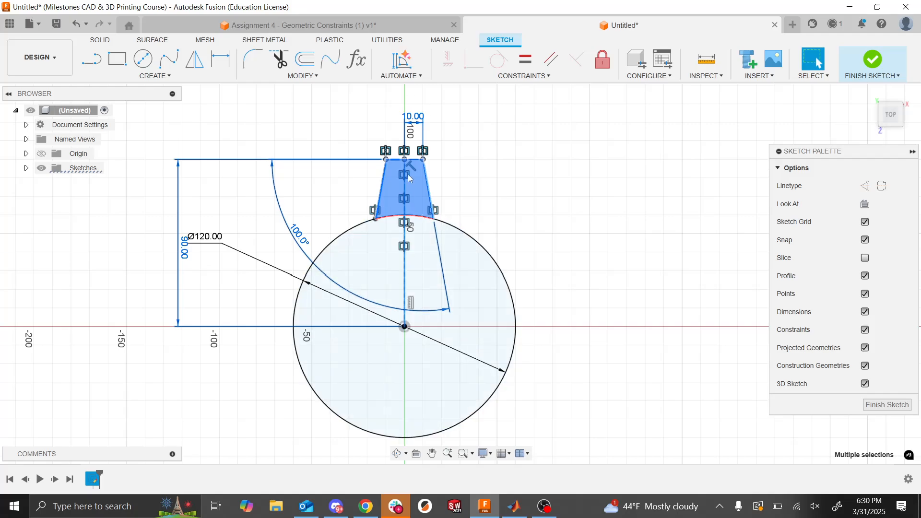
key(Escape)
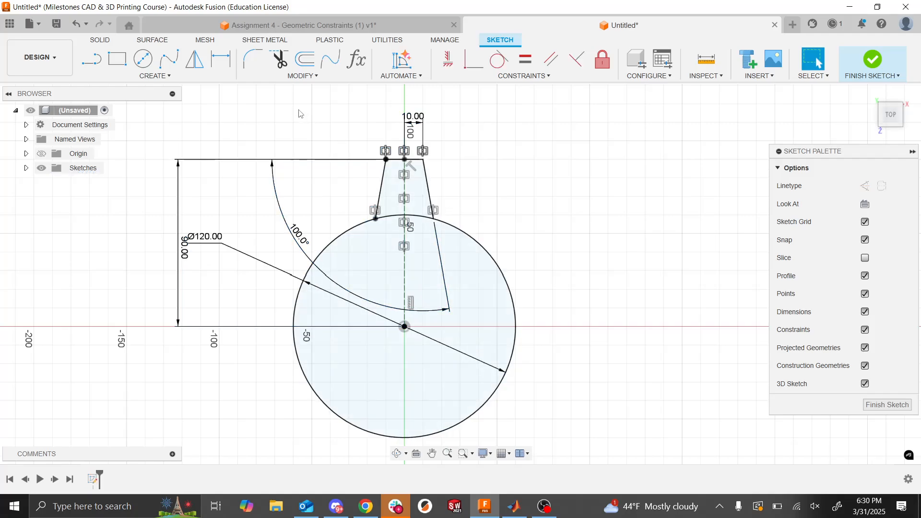
drag(284, 112, 567, 207)
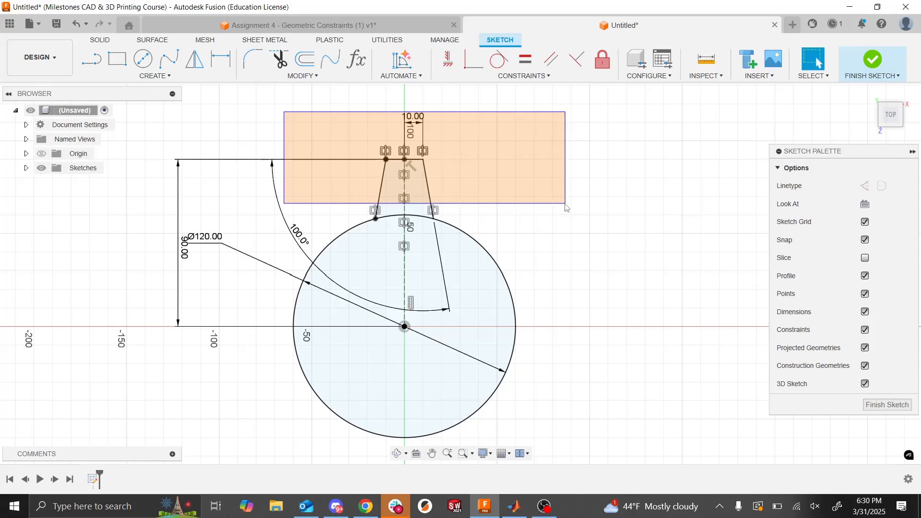
drag(567, 207, 567, 208)
drag(567, 208, 566, 207)
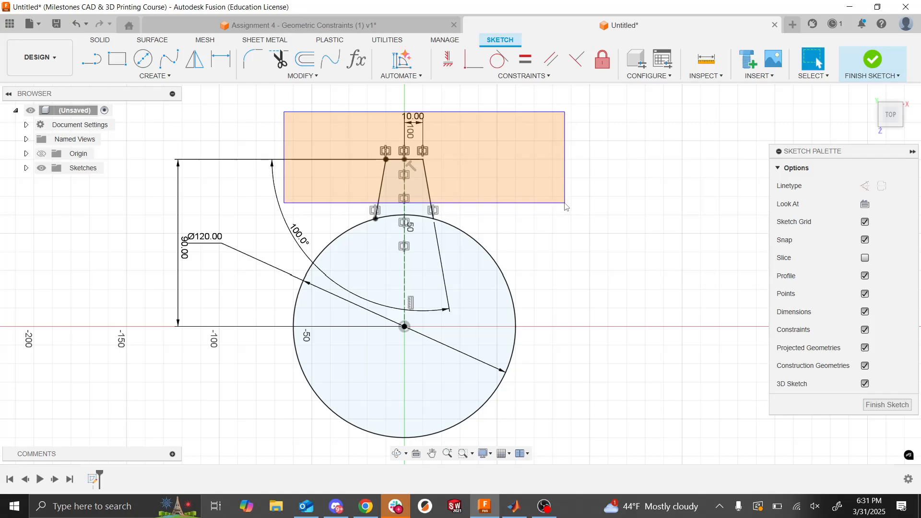
drag(566, 206, 566, 206)
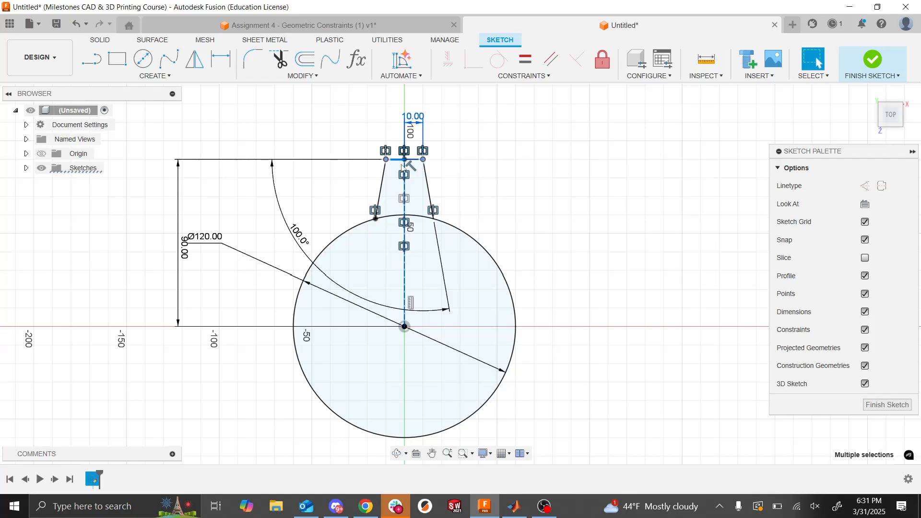
click(461, 184)
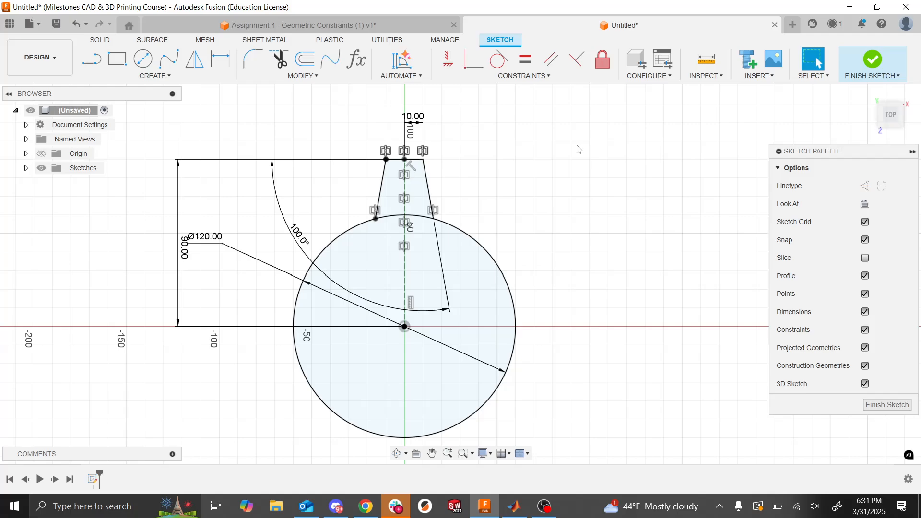
- Start a circular pattern with the whole tooth as the objects and the circle's center as the center point
click(154, 76)
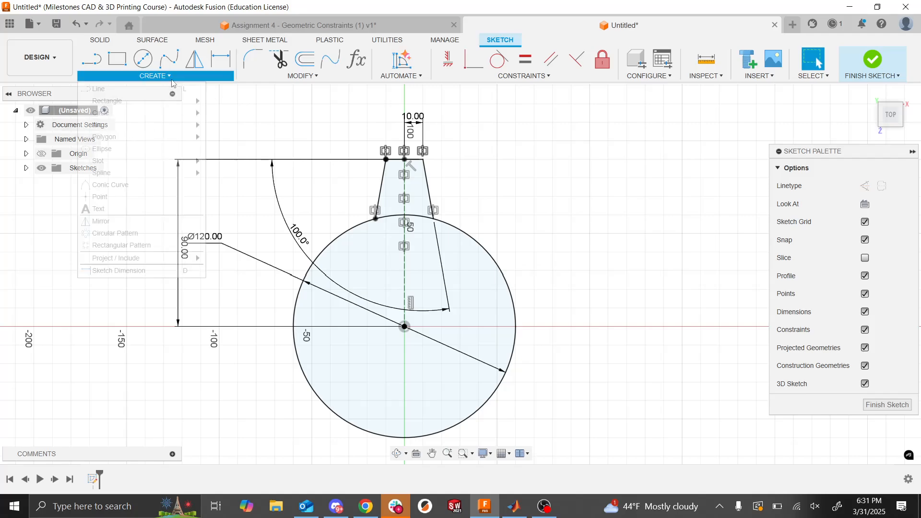
click(143, 233)
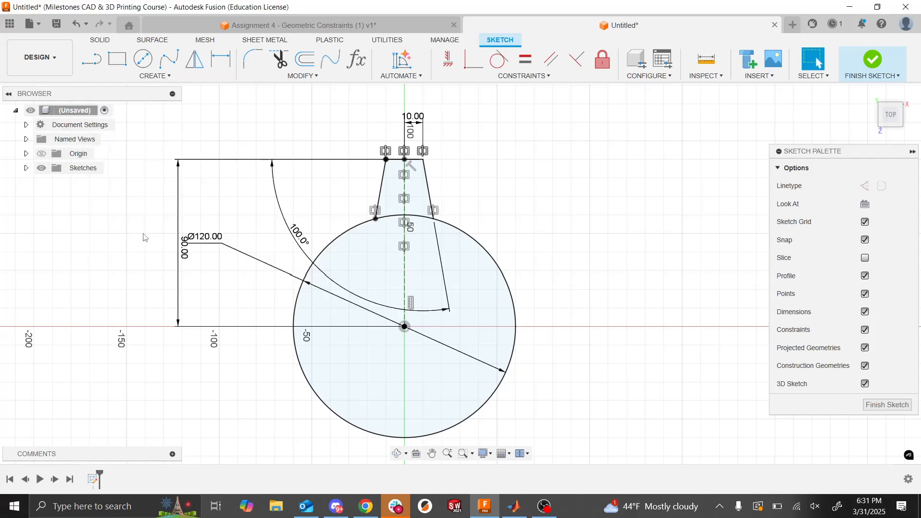
click(154, 77)
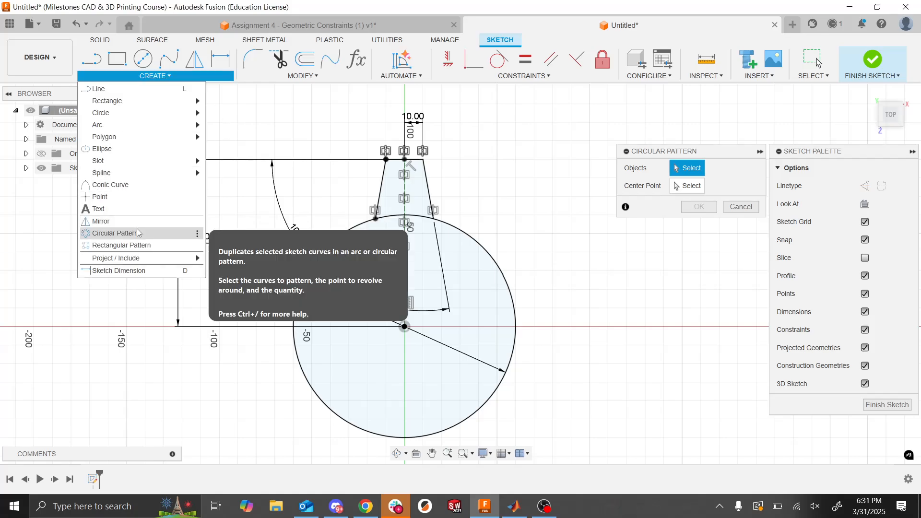
key(Escape)
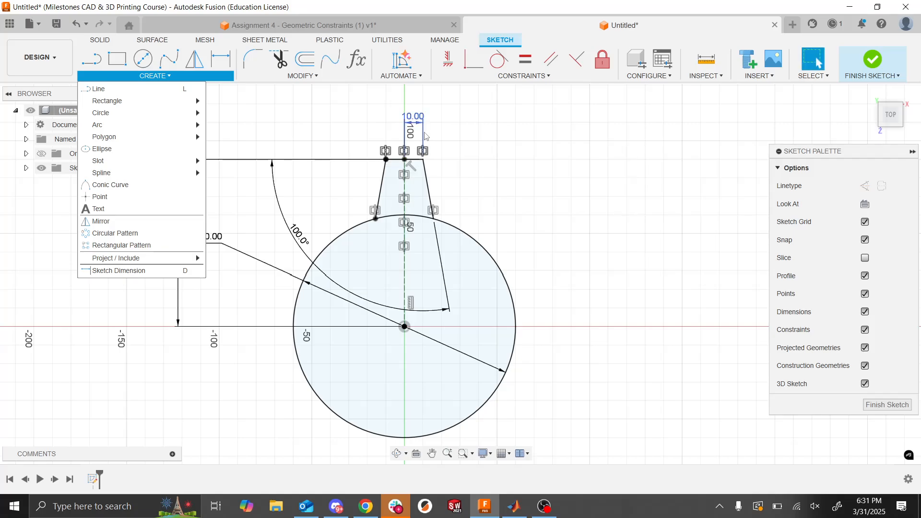
click(120, 233)
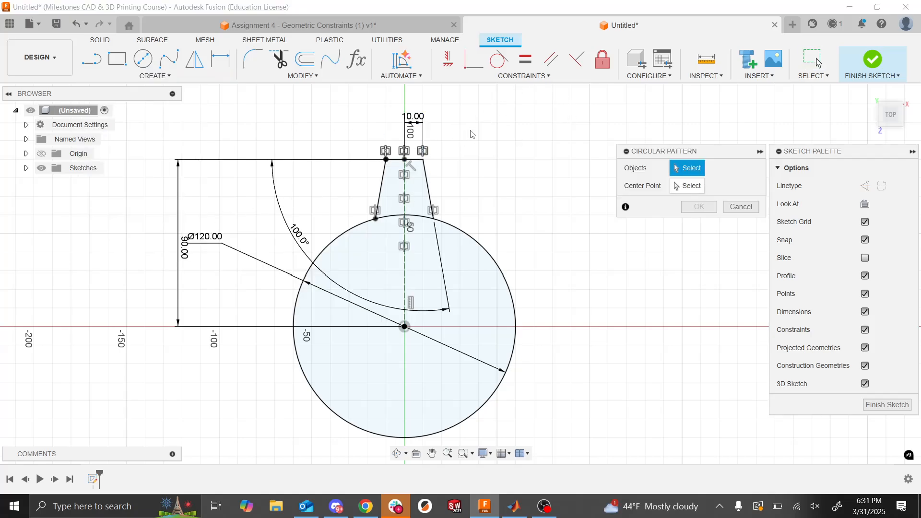
mouse_move(464, 130)
mouse_down()
mouse_move(254, 202)
mouse_move(312, 178)
mouse_move(348, 197)
mouse_up()
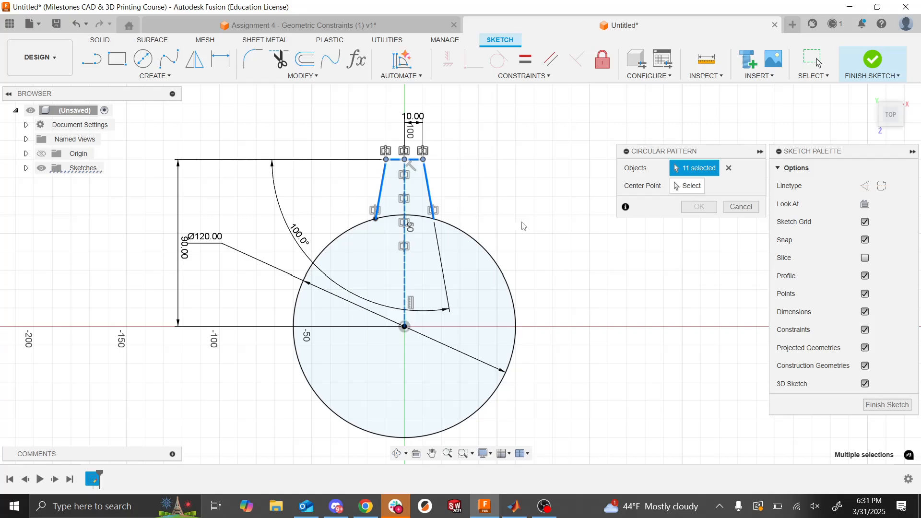
click(689, 191)
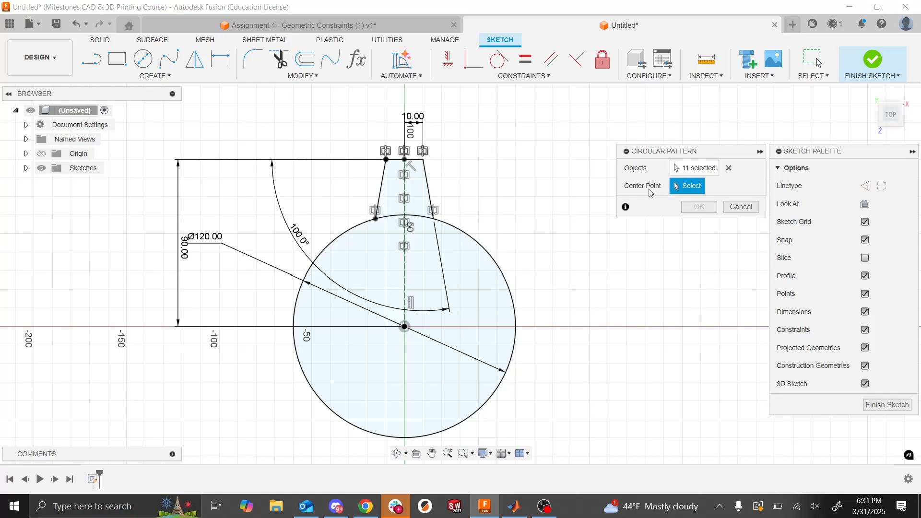
click(404, 328)
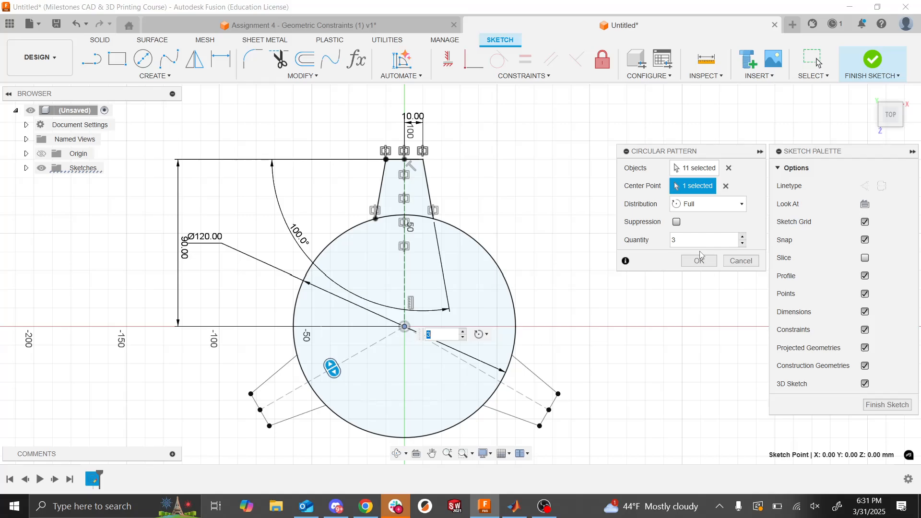
- Try a partial distribution over a 60 degree angle for the tooth pattern, and undo the pattern
click(701, 204)
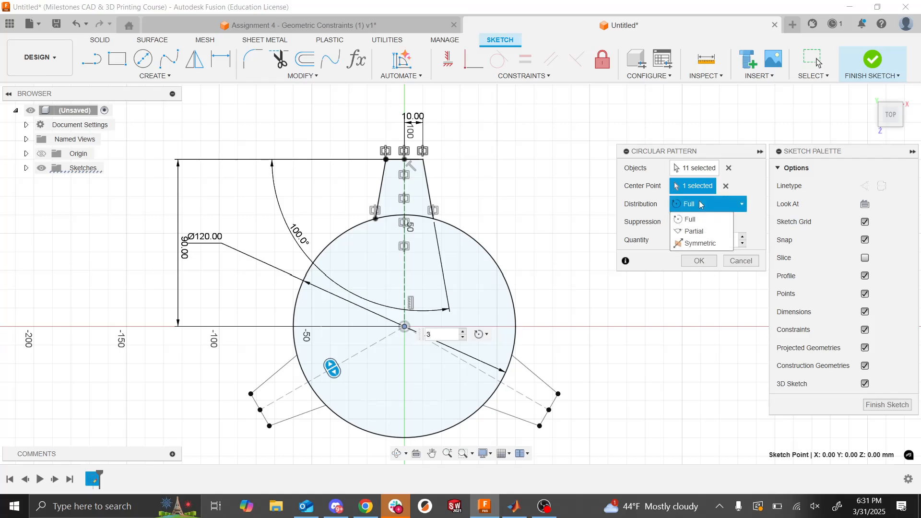
click(703, 233)
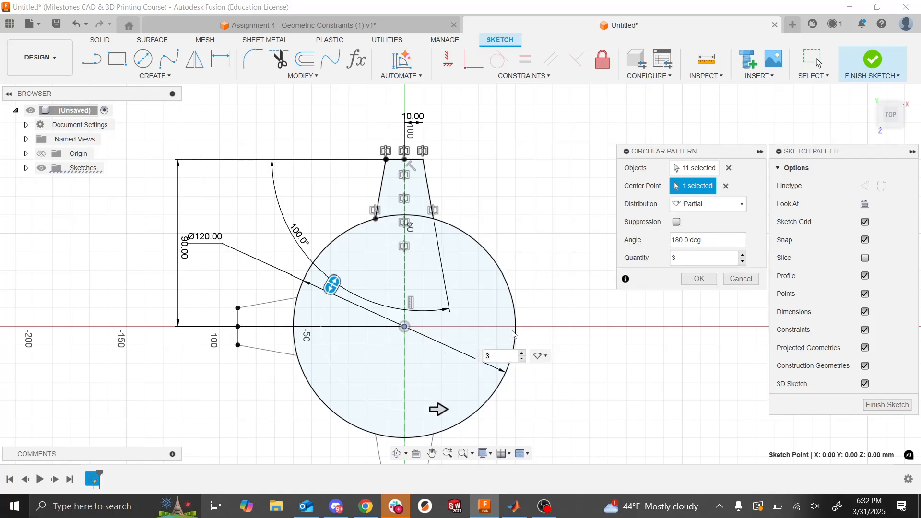
scroll(512, 330, up, 4)
scroll(512, 331, down, 5)
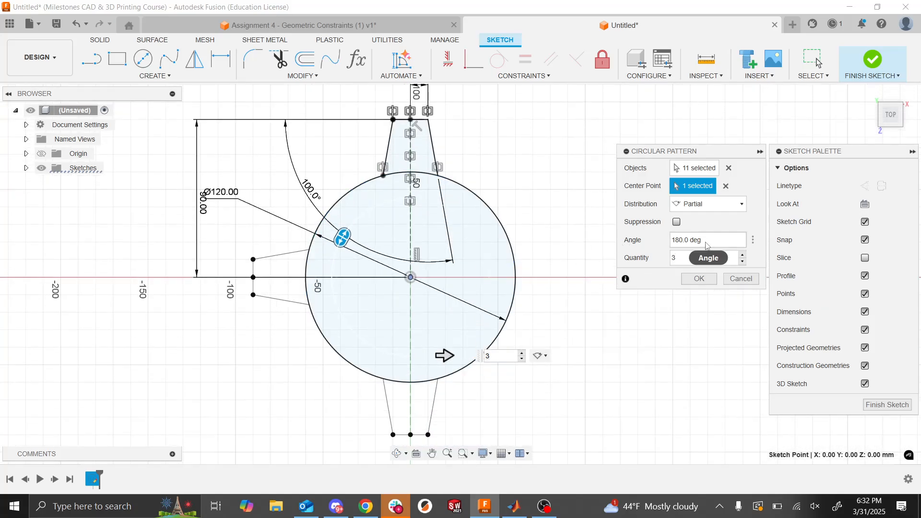
click(719, 244)
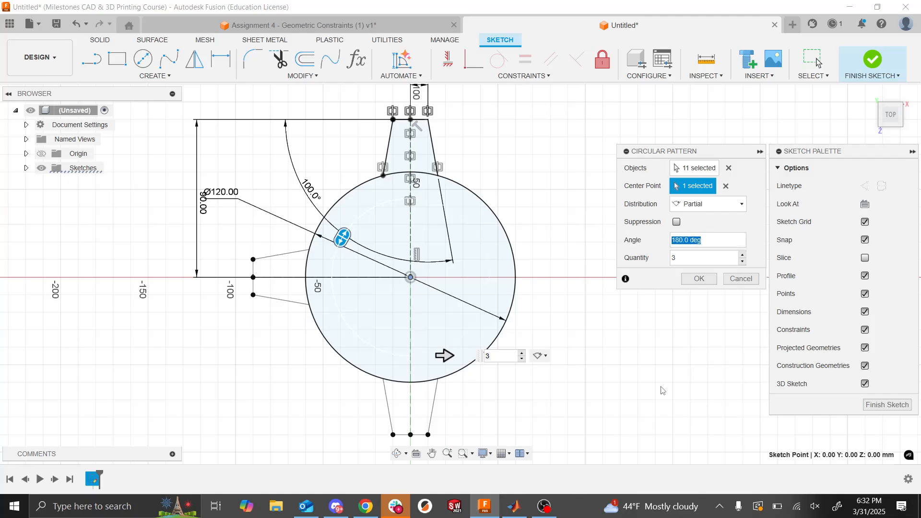
text(60)
key(Return)
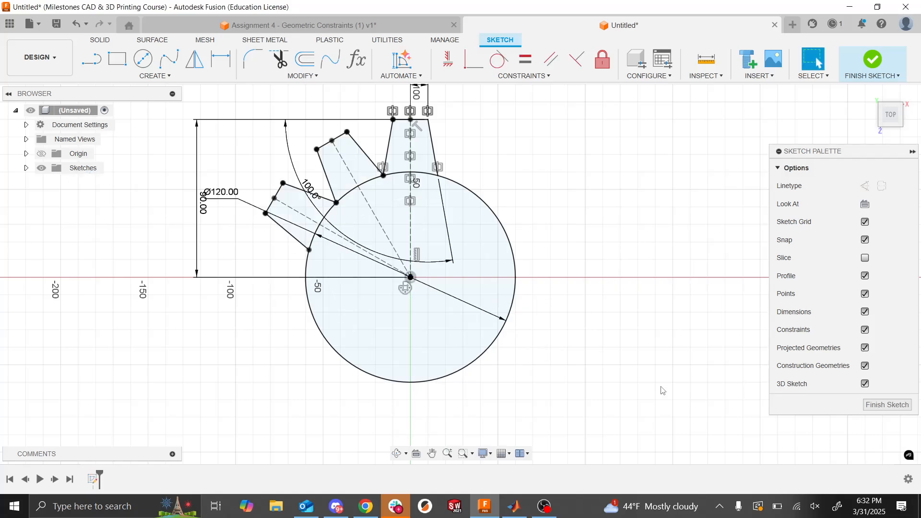
key(ctrl+z)
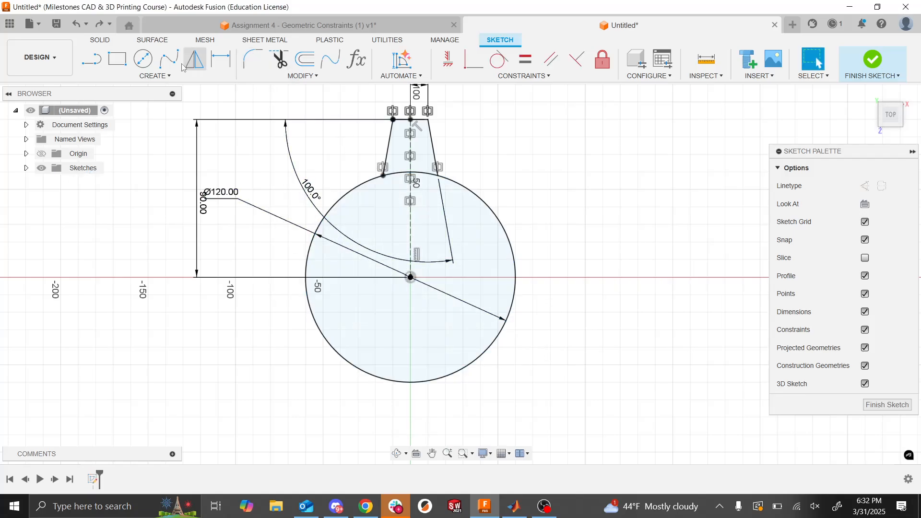
- Create a circular pattern of the whole tooth around the circle's center with full distribution and a quantity of 10
click(155, 76)
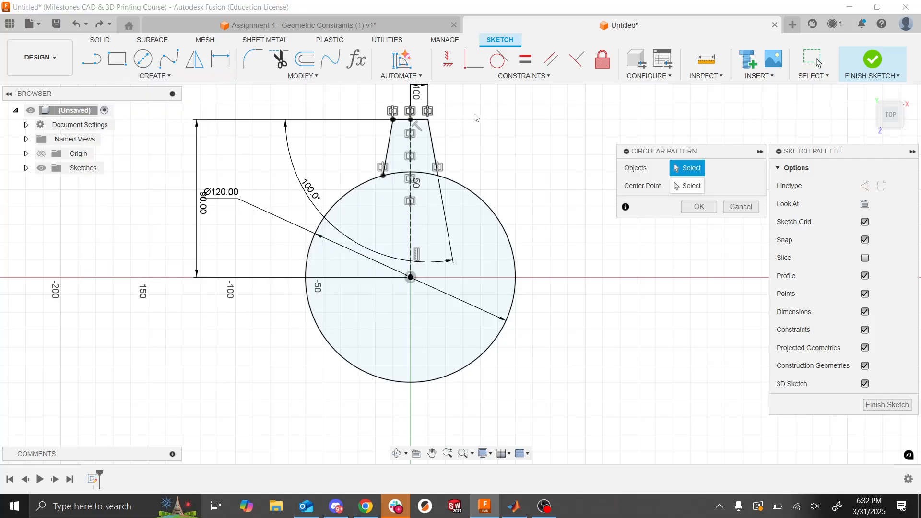
drag(472, 106, 256, 164)
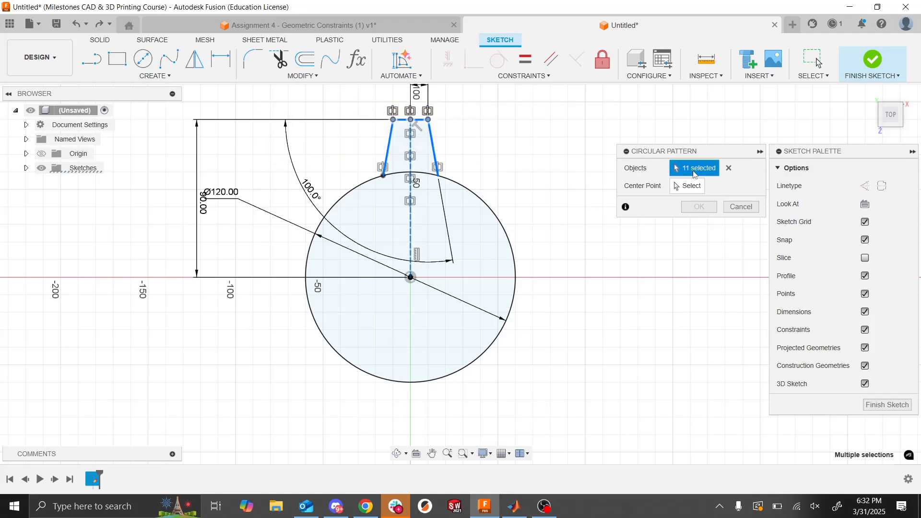
click(692, 189)
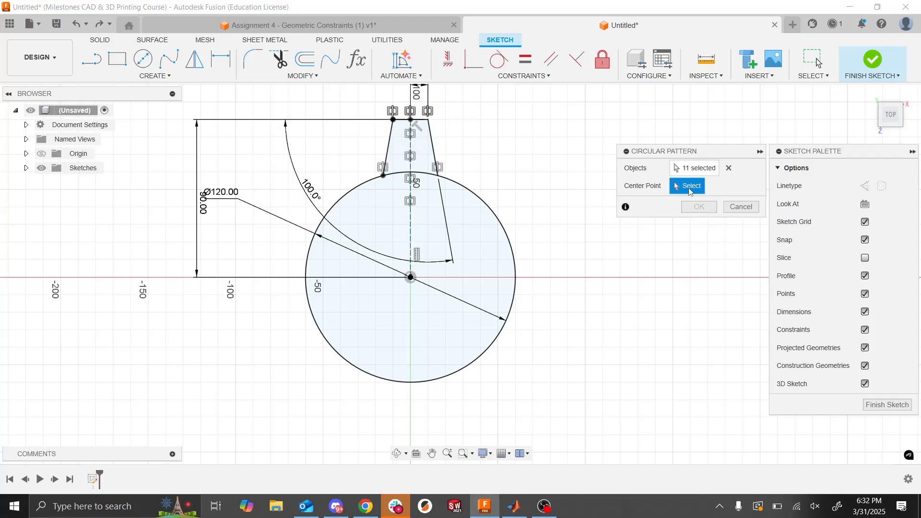
click(411, 277)
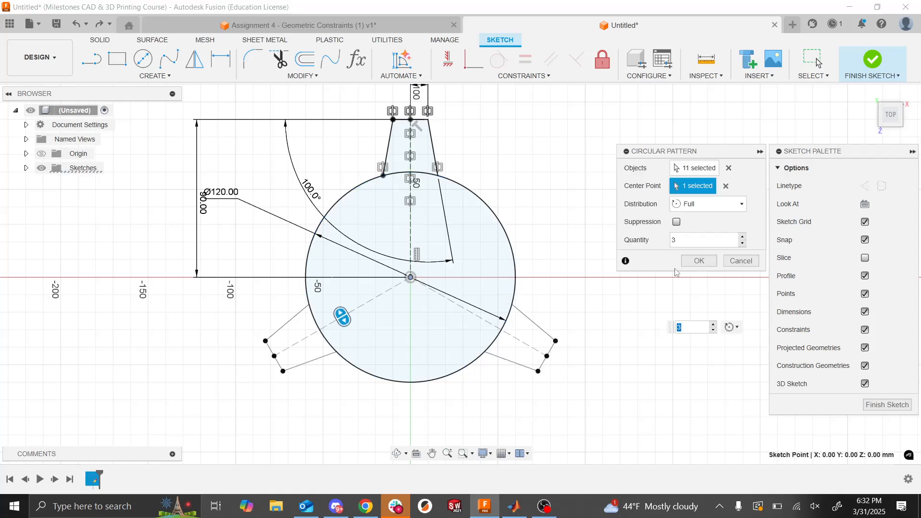
drag(685, 236, 624, 240)
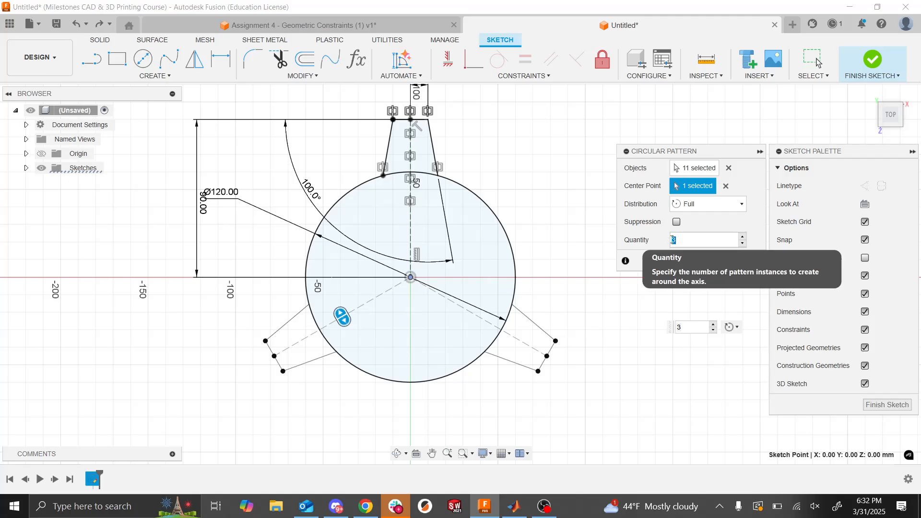
text(8)
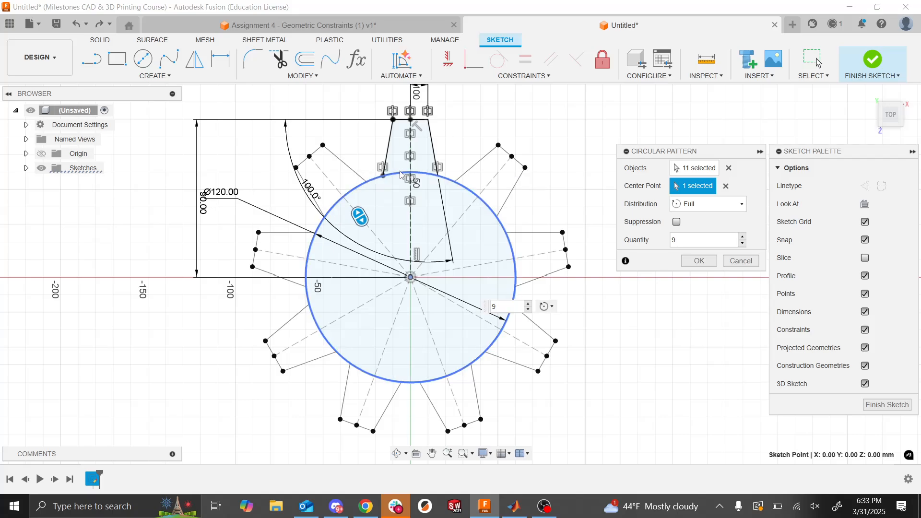
drag(683, 243, 627, 241)
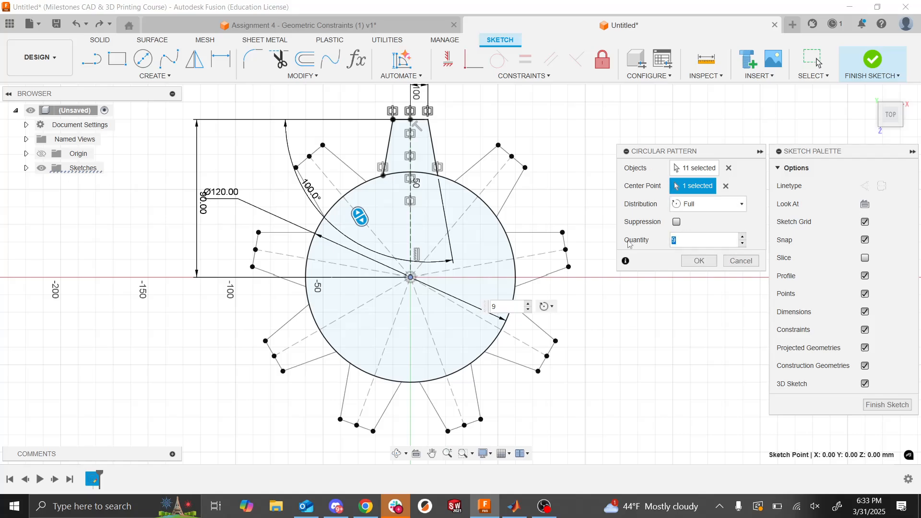
text(13)
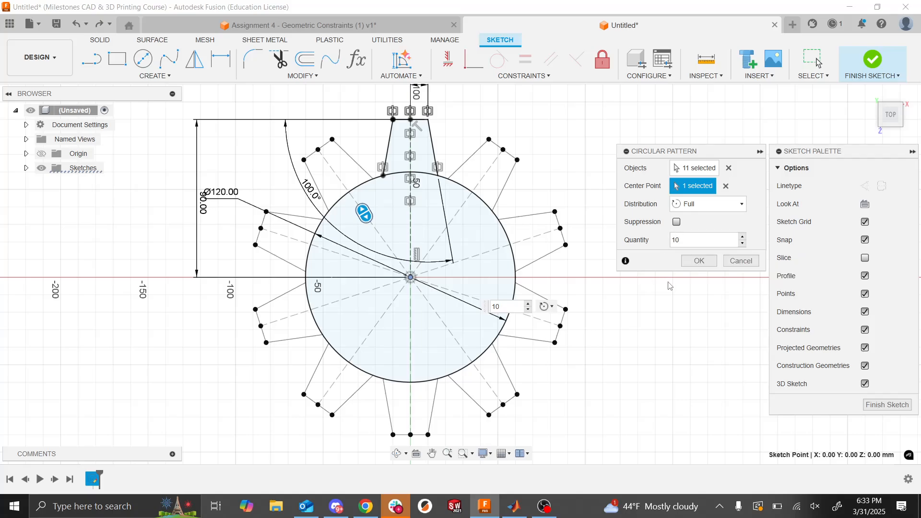
click(695, 263)
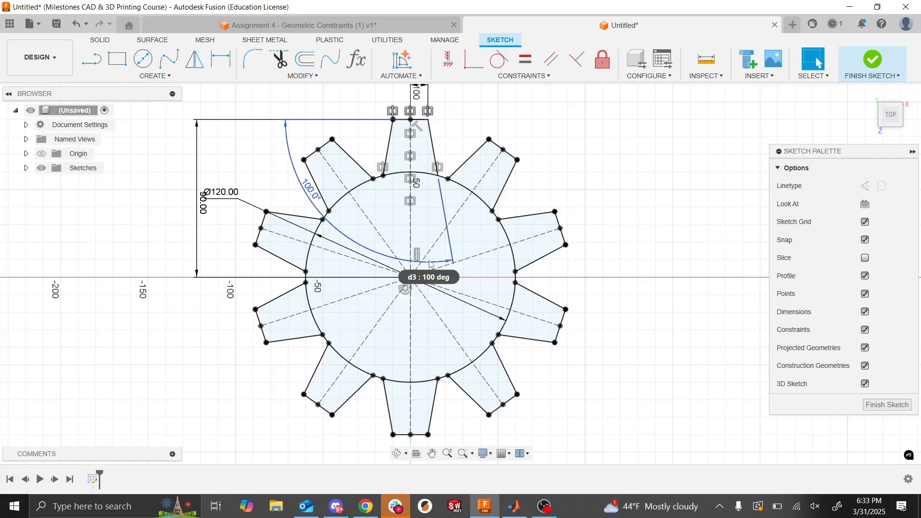
- Move the dimension from the circle's center to the tooth tip farther outward and set it to 80 mm
drag(201, 212, 181, 209)
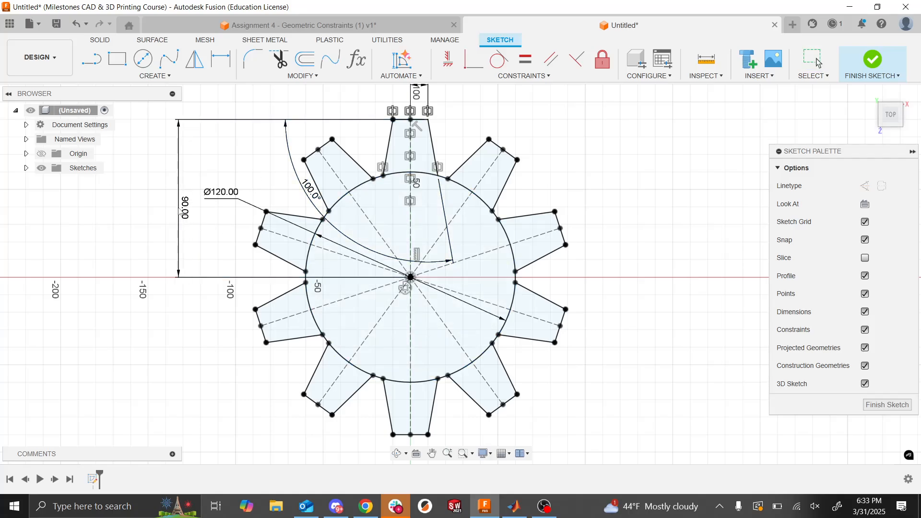
double_click(181, 209)
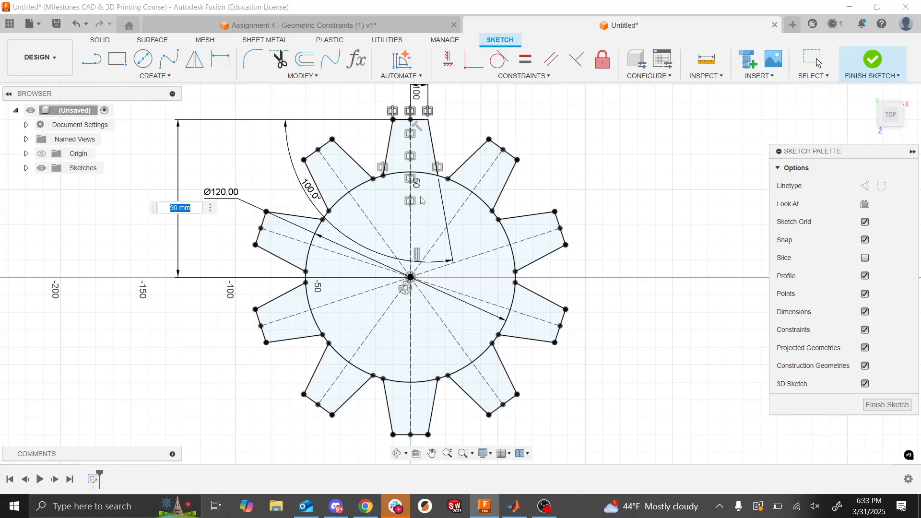
text(80)
key(Return)
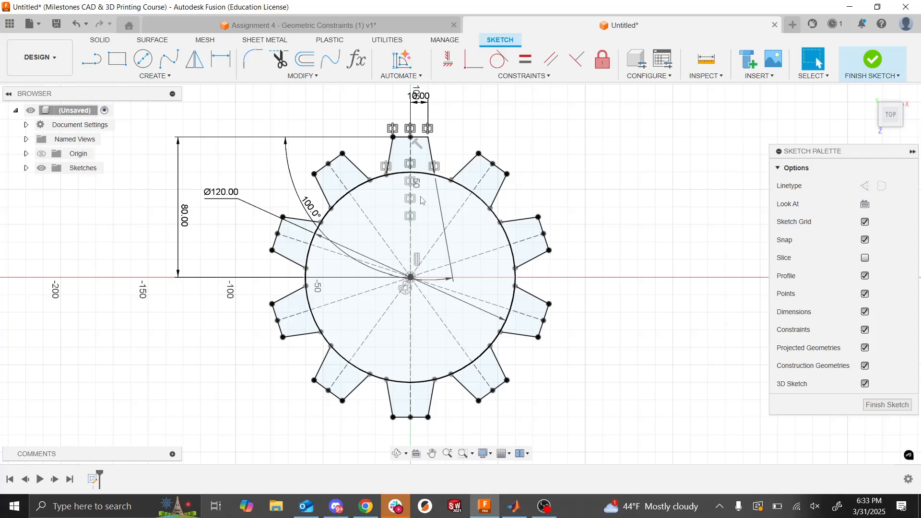
- Try 10 mm for the center-to-tip tooth dimension and replace it with 100 mm
click(188, 219)
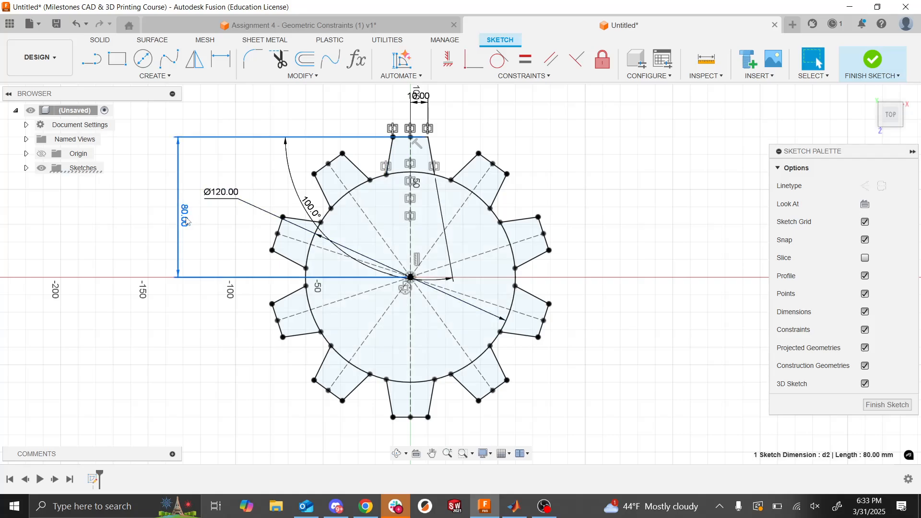
double_click(187, 223)
text(10)
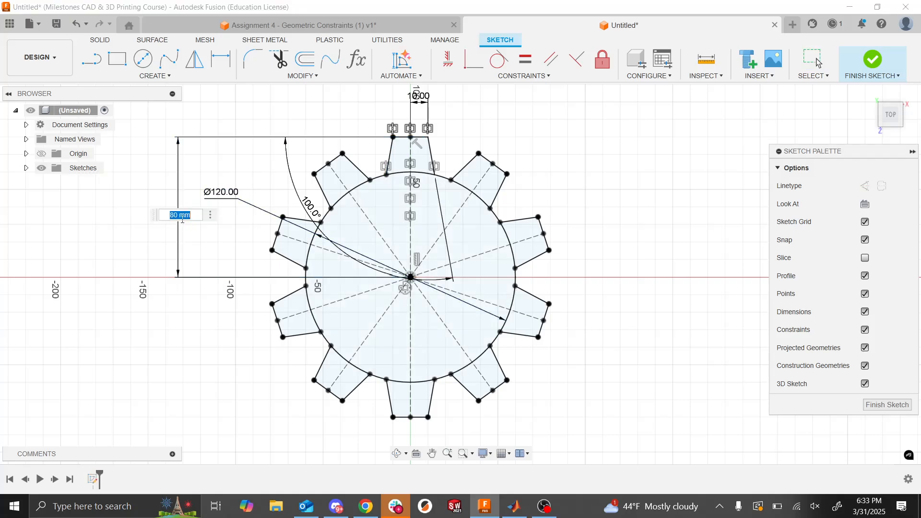
key(Return)
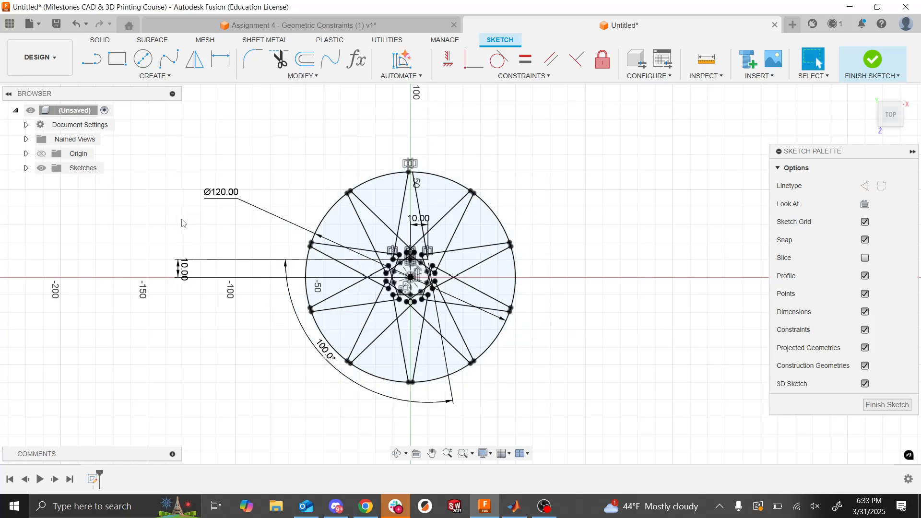
double_click(183, 269)
text(0)
key(Return)
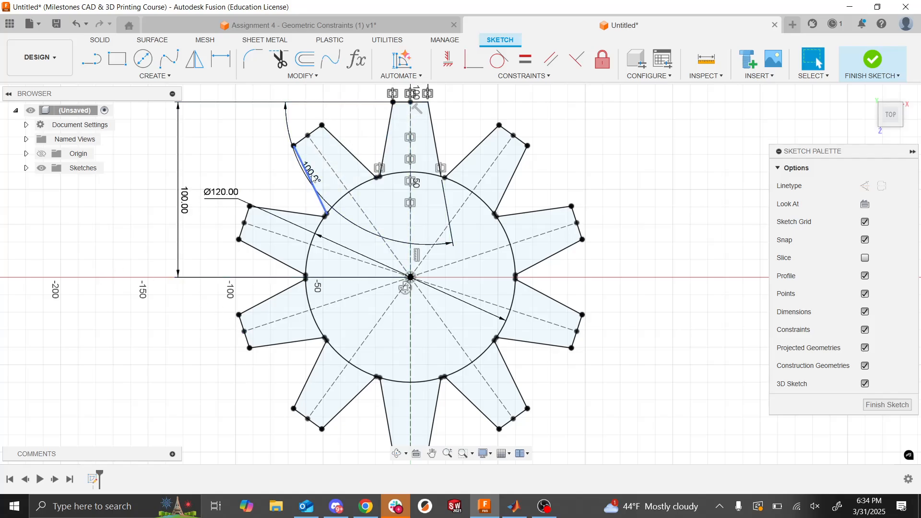
- Move the tooth's angle dimension closer to the tooth flank and set it to 110 degrees
click(300, 158)
drag(311, 182, 367, 138)
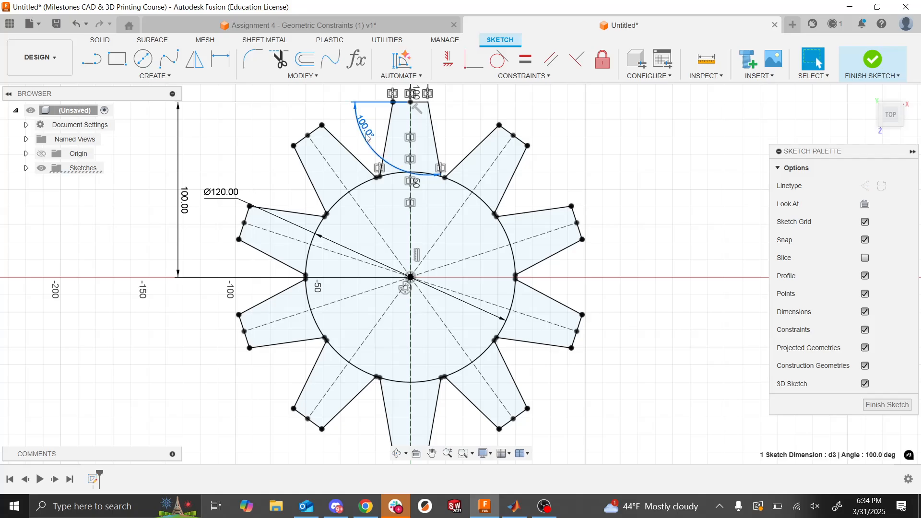
double_click(367, 137)
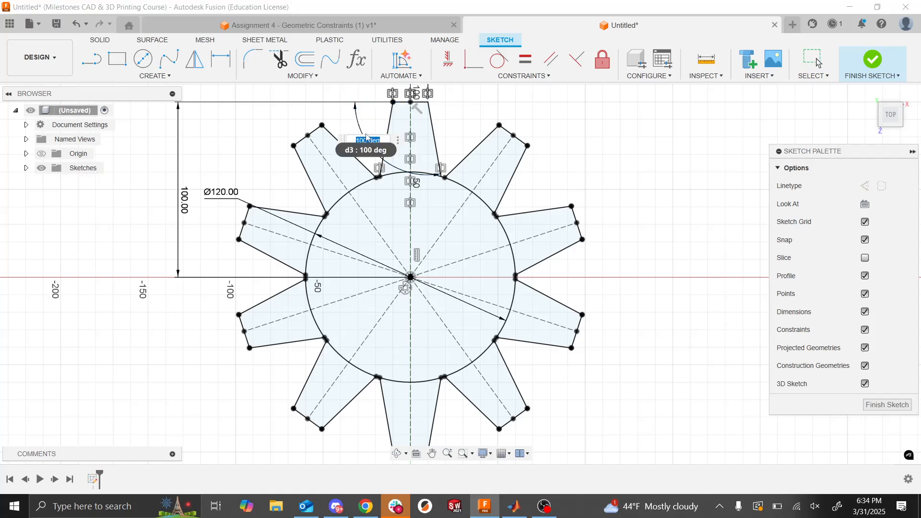
text(110)
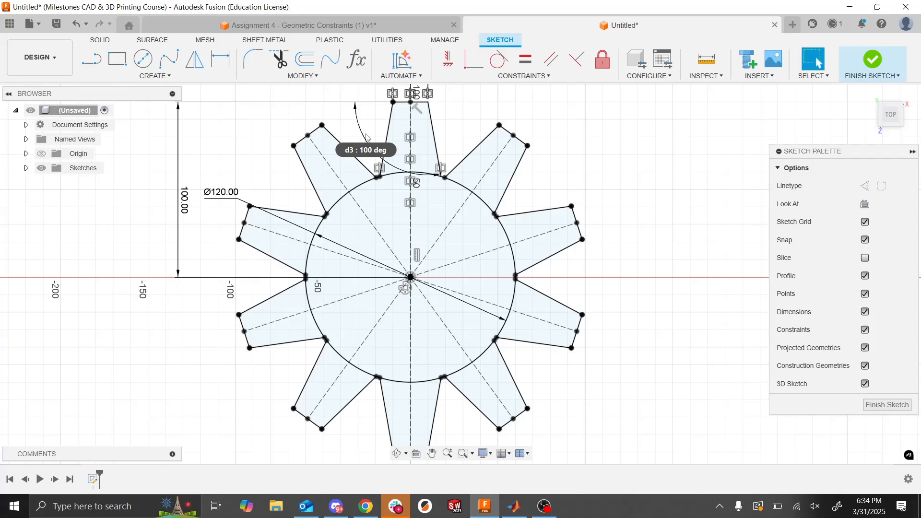
key(Return)
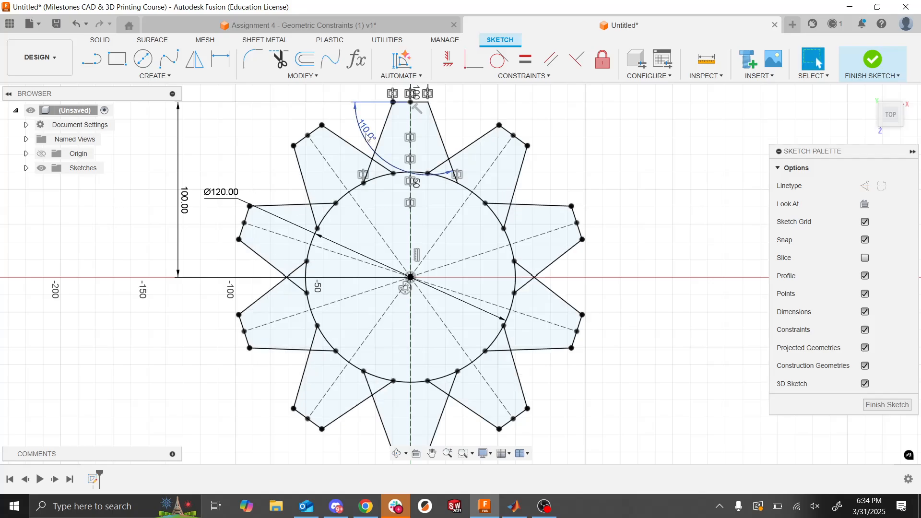
- Set the dimension from the circle's center to the tooth tip to 70 mm
double_click(184, 206)
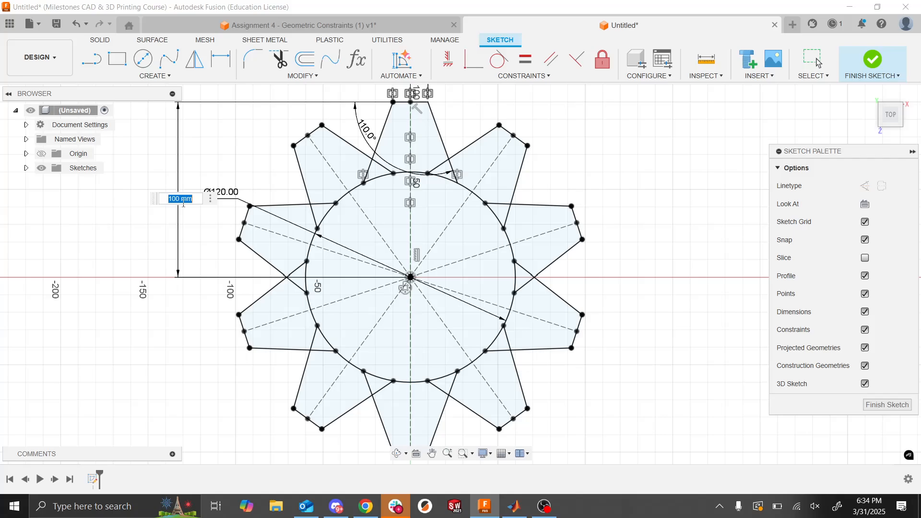
text(70)
key(Return)
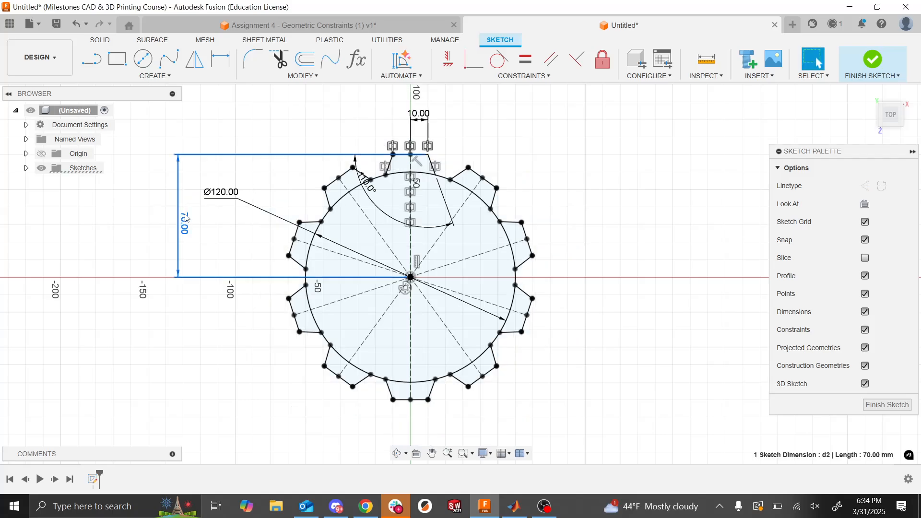
double_click(184, 211)
key(Return)
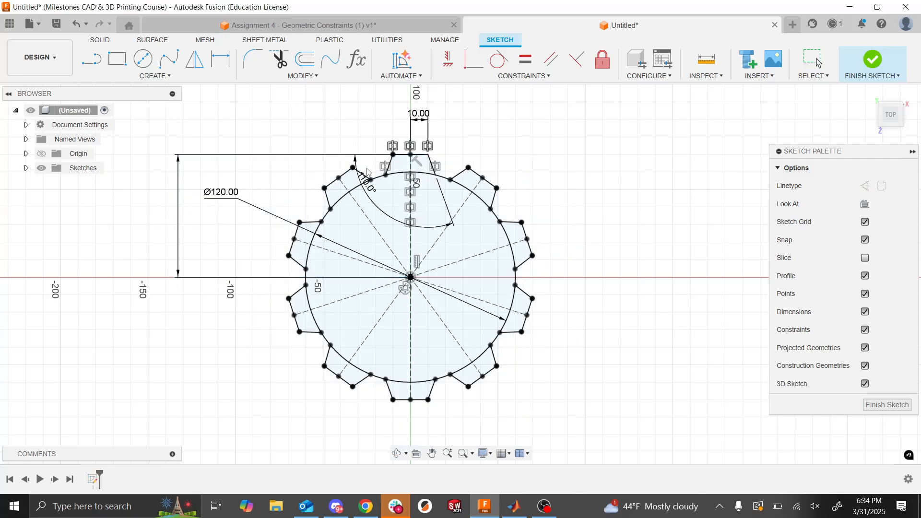
- Try a tooth flank angle of 100 degrees and undo the change
double_click(369, 191)
text(1)
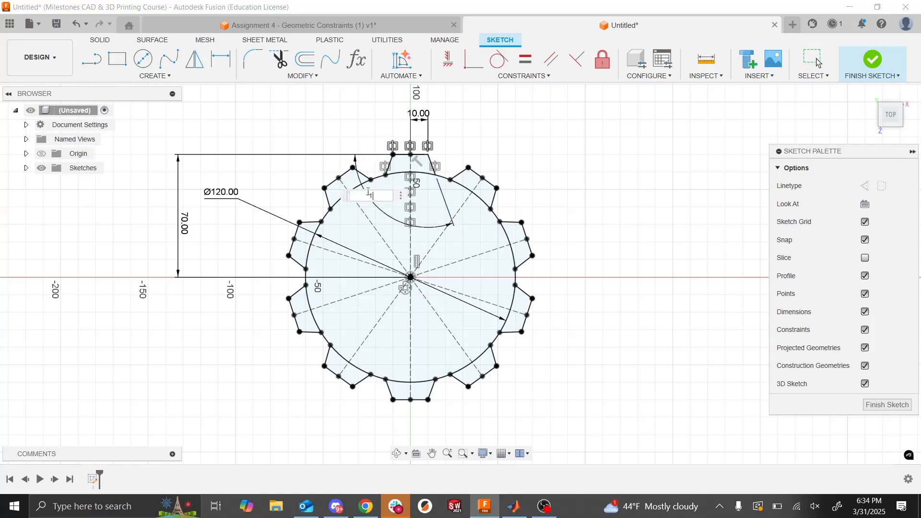
text(00)
key(Return)
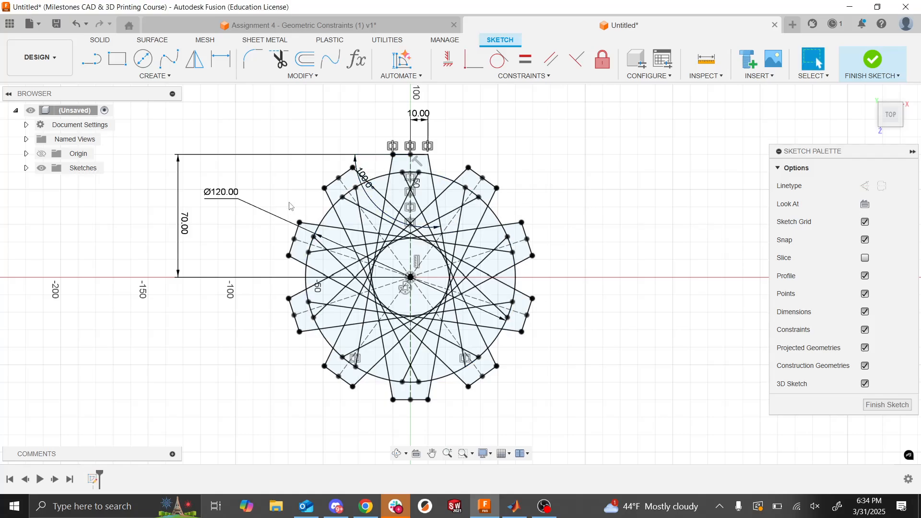
key(ctrl+z)
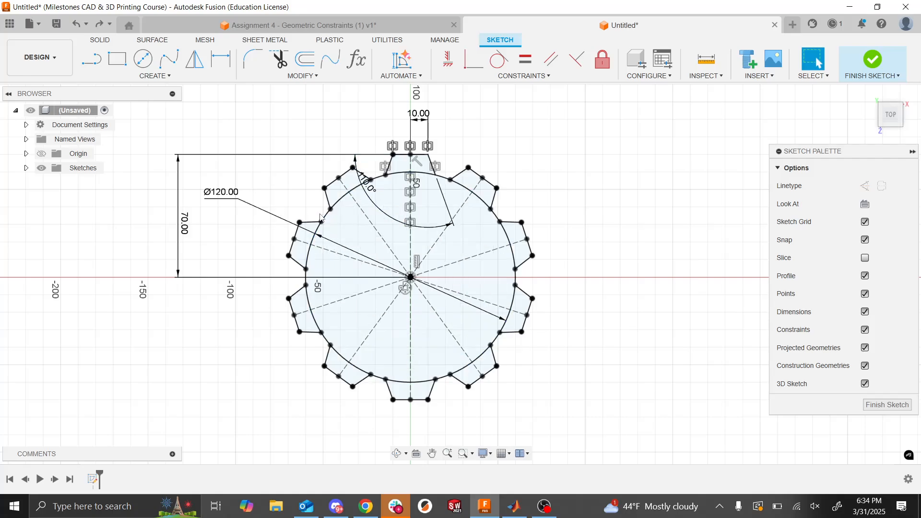
- Set the center-to-tip tooth dimension to 100 mm and the tooth flank angle to 100 degrees
double_click(185, 224)
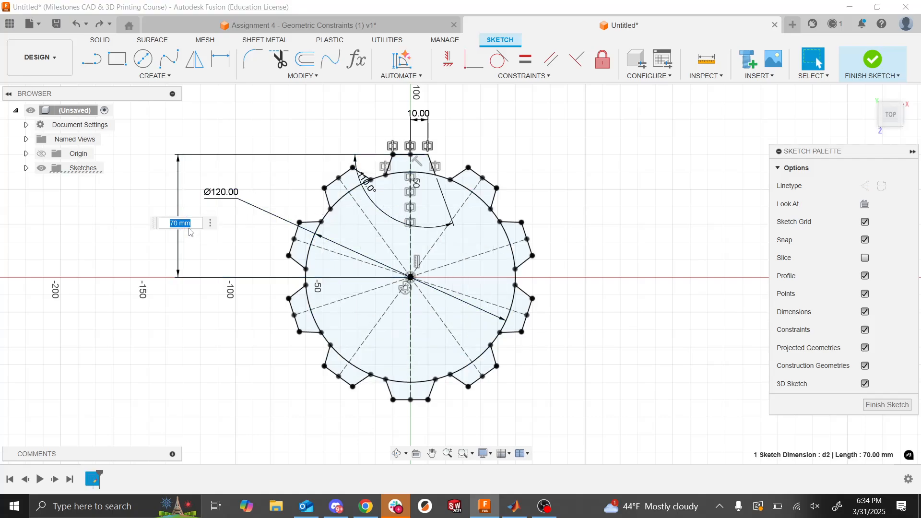
text(100)
key(Return)
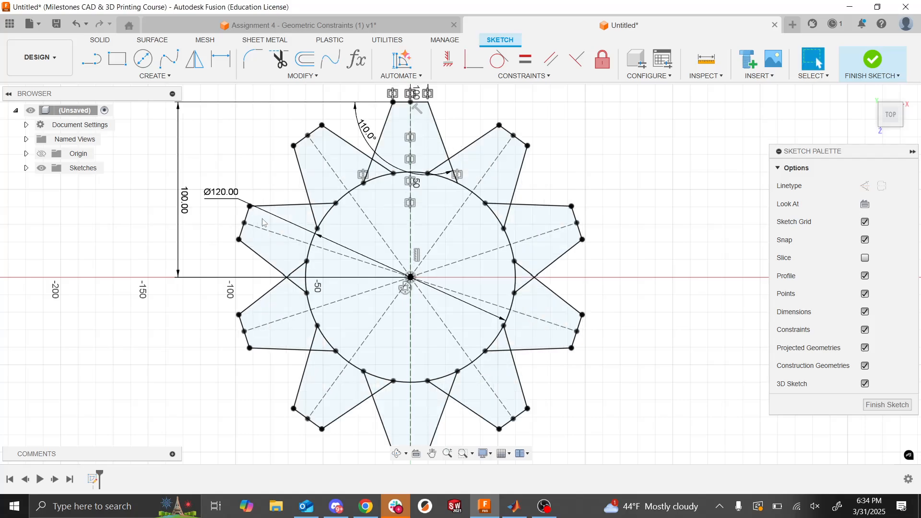
double_click(365, 139)
key(BackSpace)
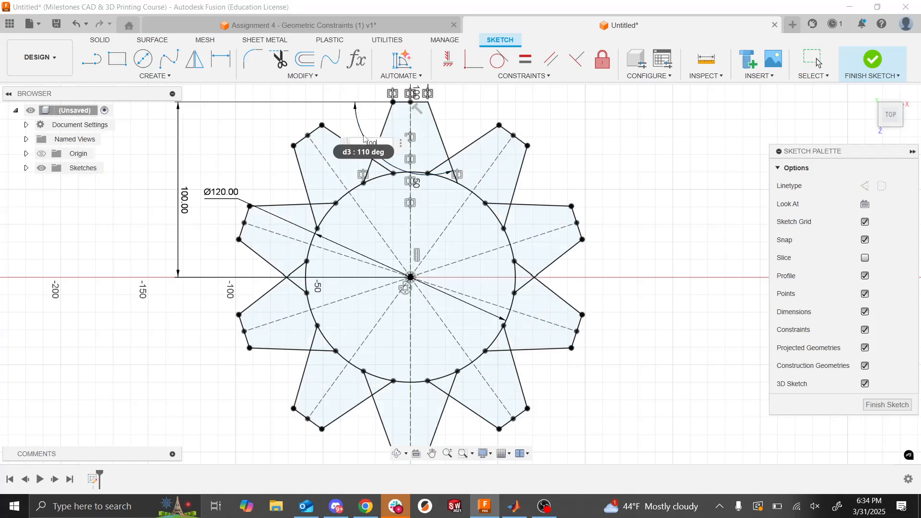
key(Return)
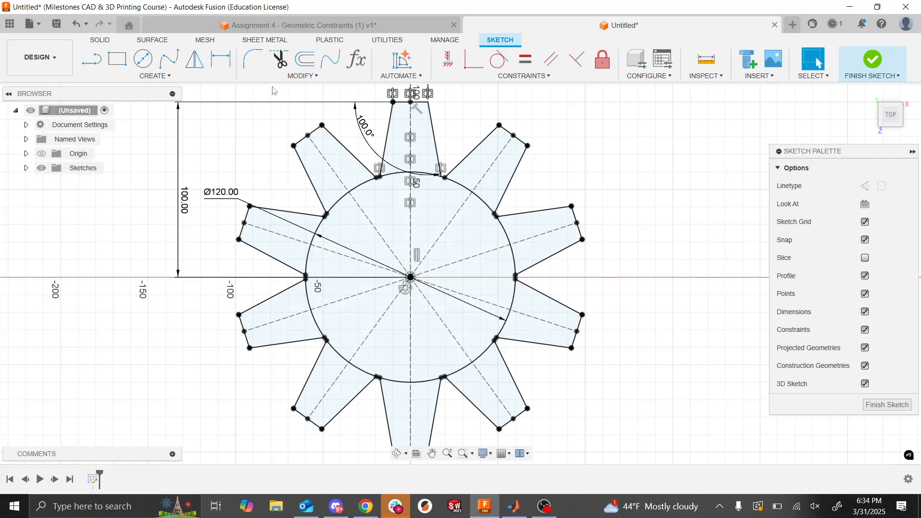
- Finish the gear sketch without trimming any curves
click(278, 66)
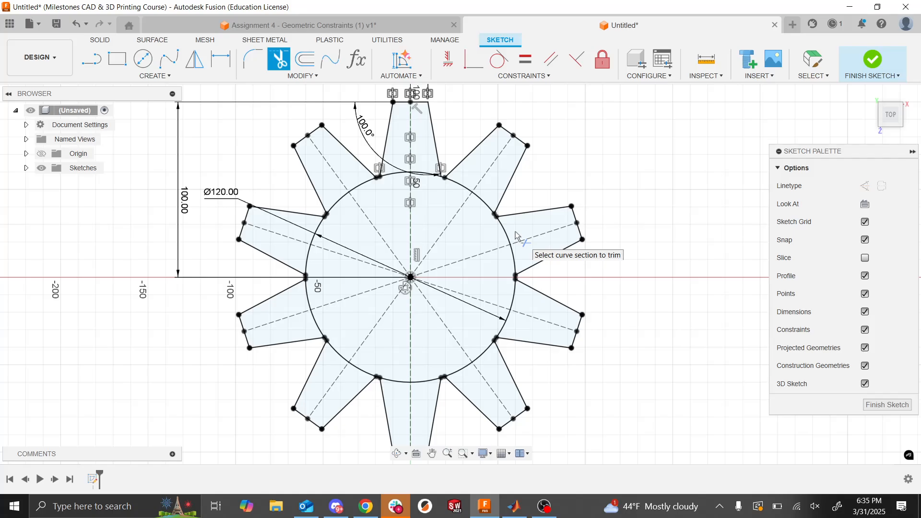
key(Escape)
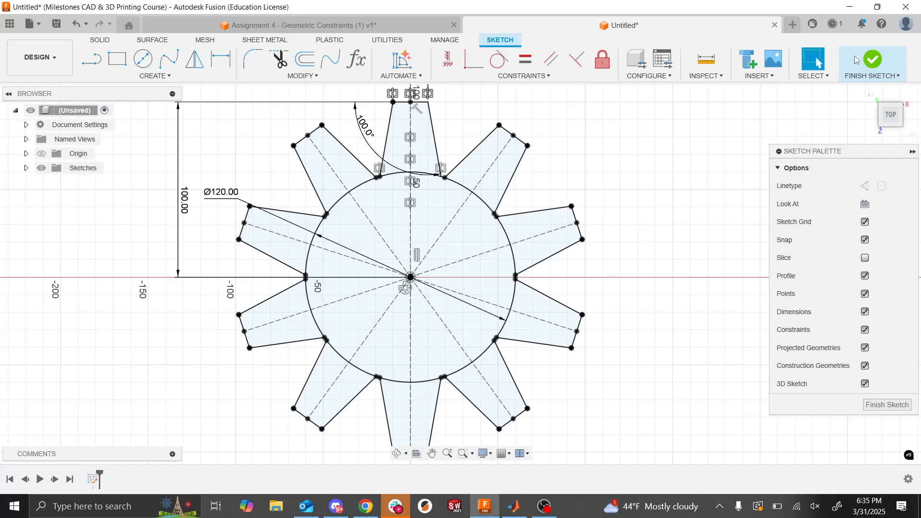
click(873, 62)
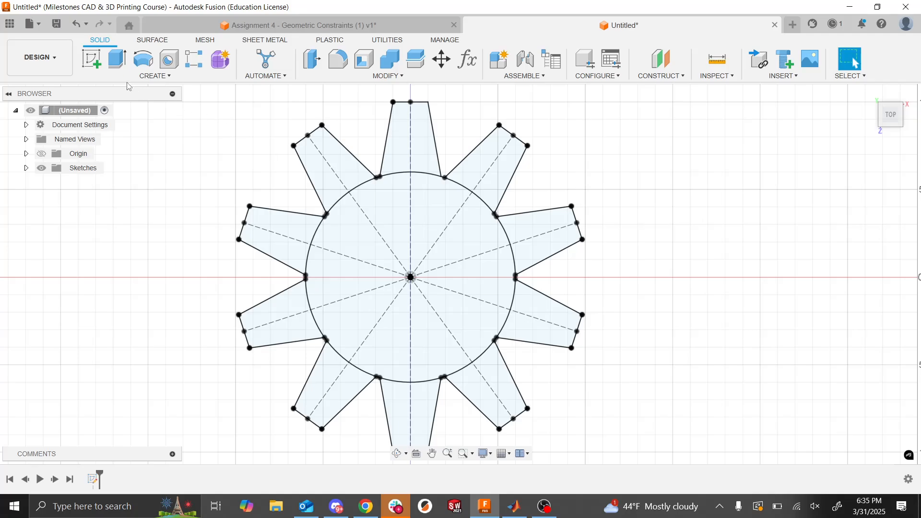
- Extrude the base circle and all ten tooth profiles together by 10 mm to one side as a new body
click(116, 60)
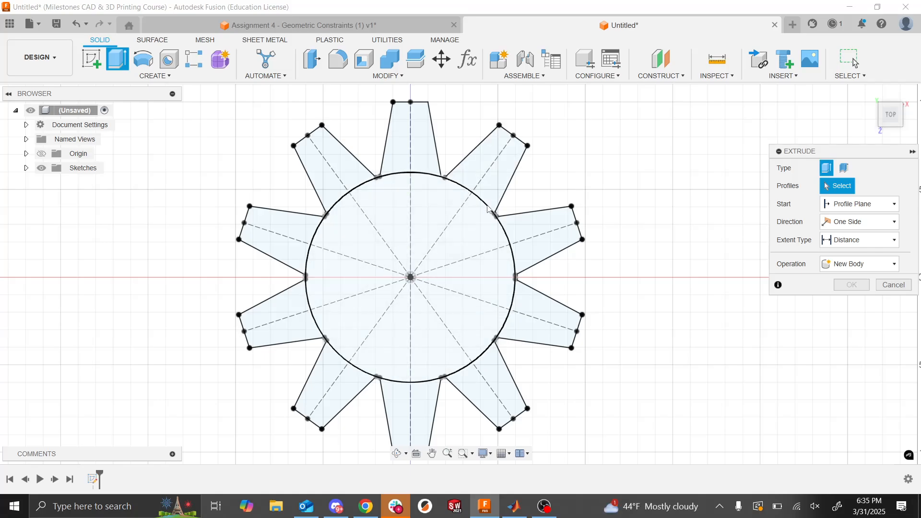
click(427, 161)
click(477, 177)
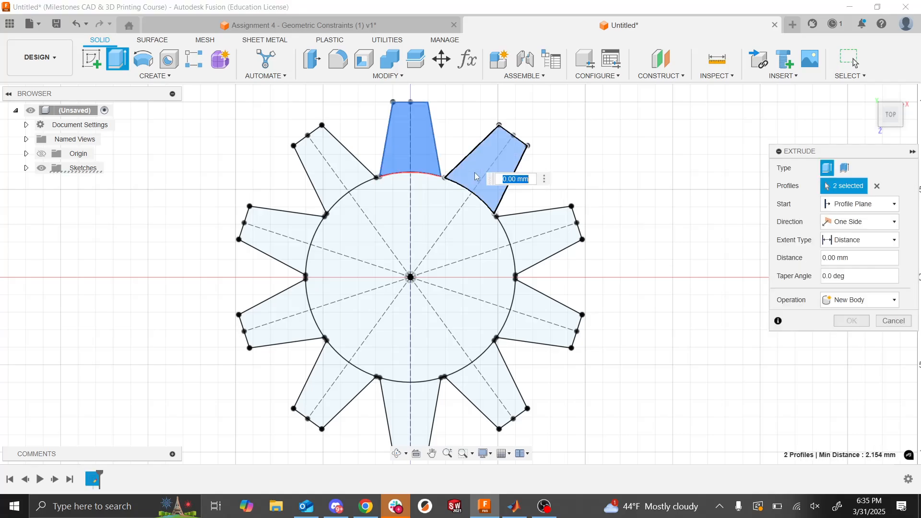
click(535, 237)
click(537, 314)
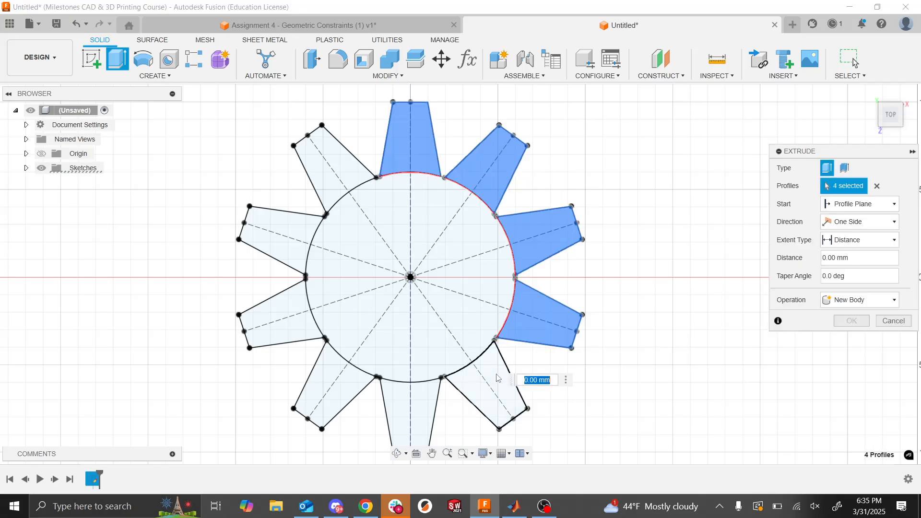
click(498, 379)
click(422, 398)
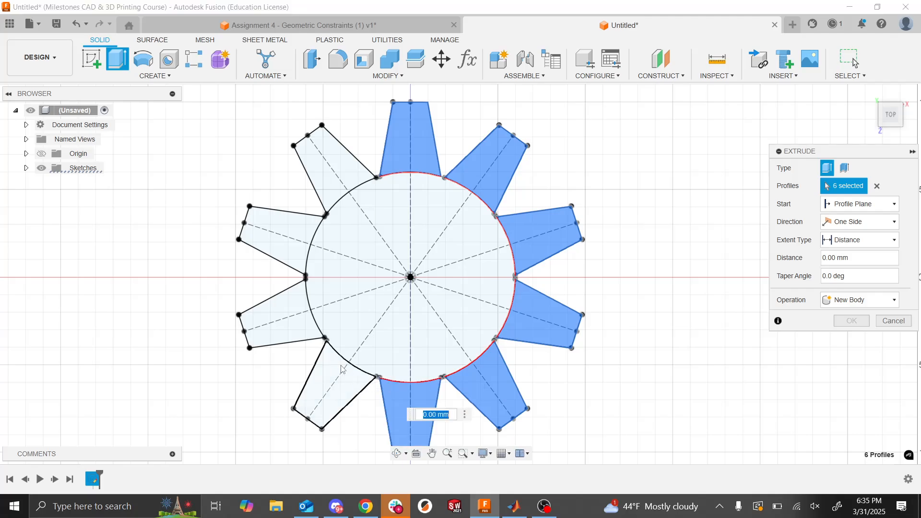
click(340, 369)
click(304, 332)
click(348, 321)
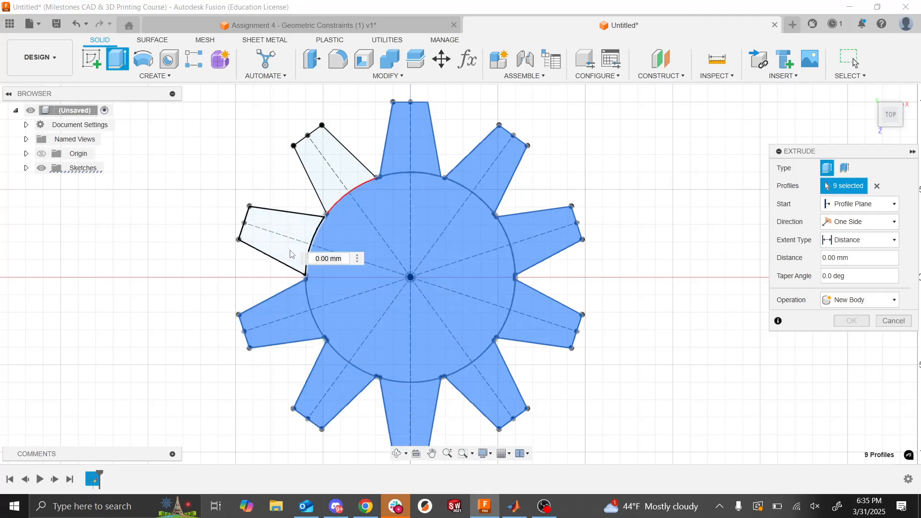
click(291, 254)
click(325, 189)
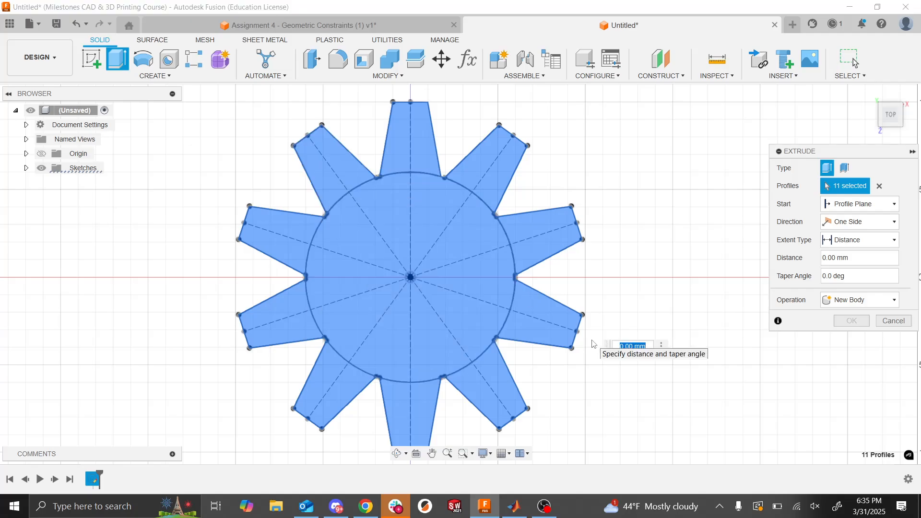
click(837, 259)
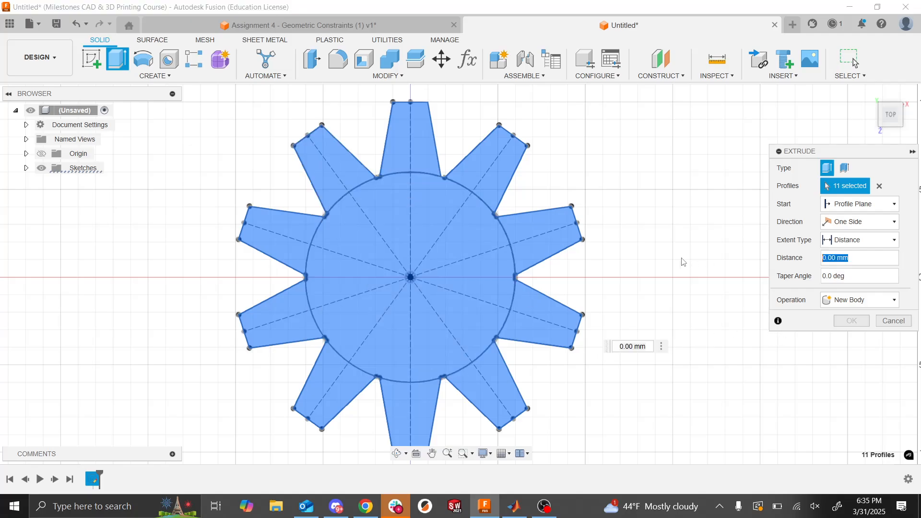
text(10)
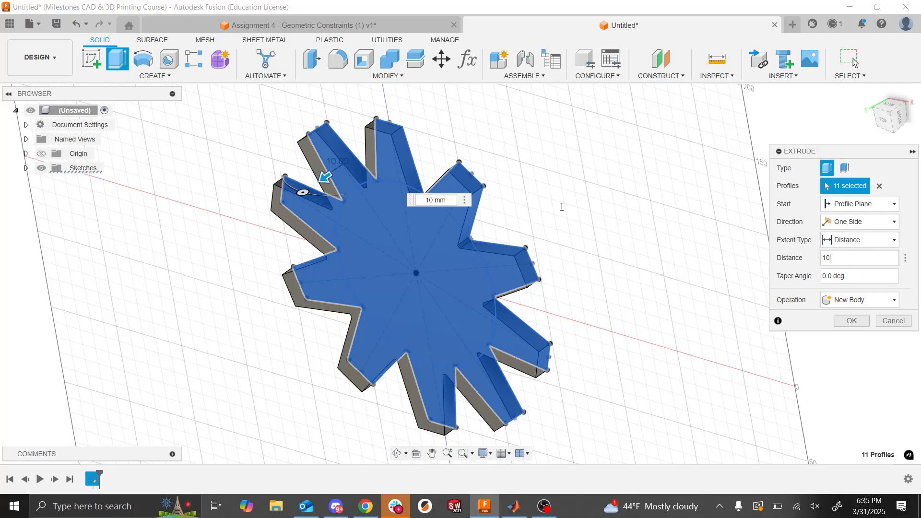
key(Return)
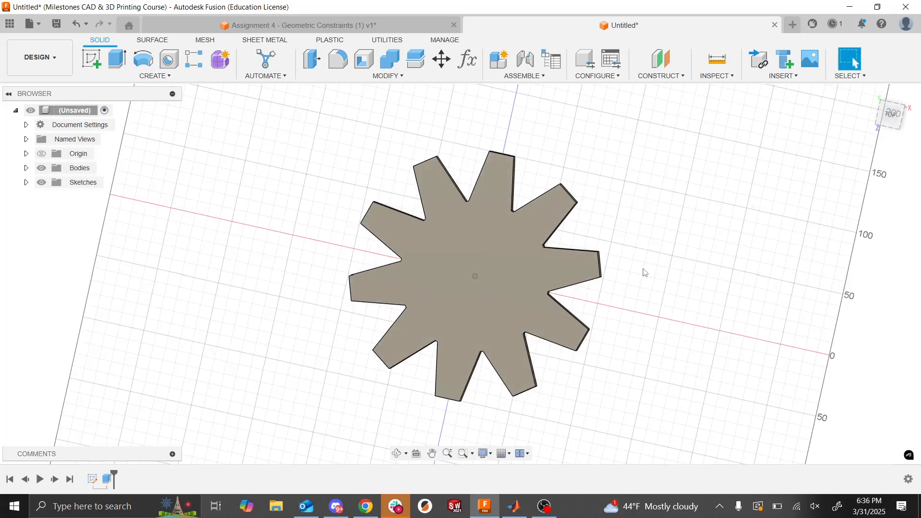
key(alt+Tab)
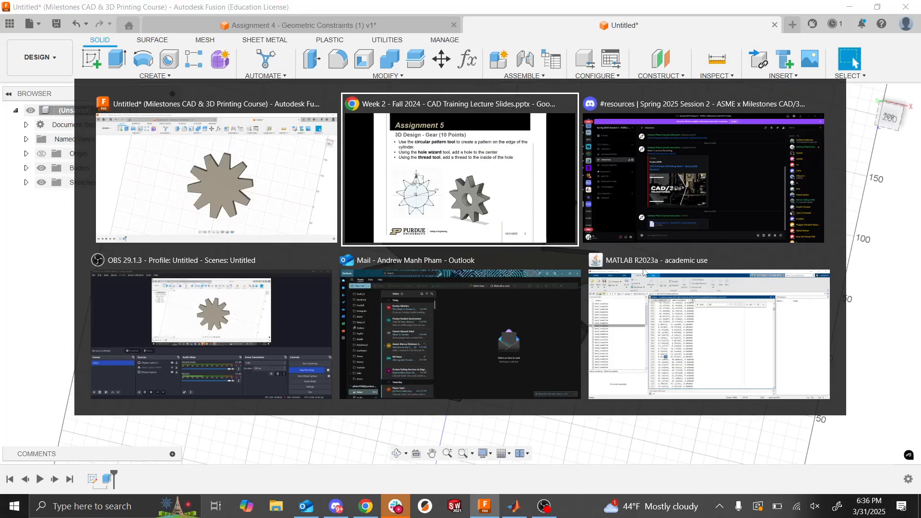
key(Escape)
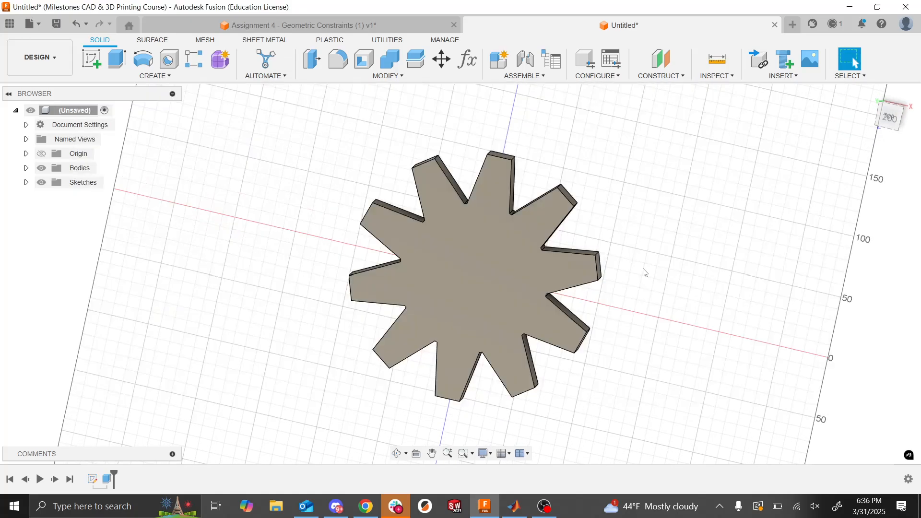
click(97, 480)
right_click(97, 480)
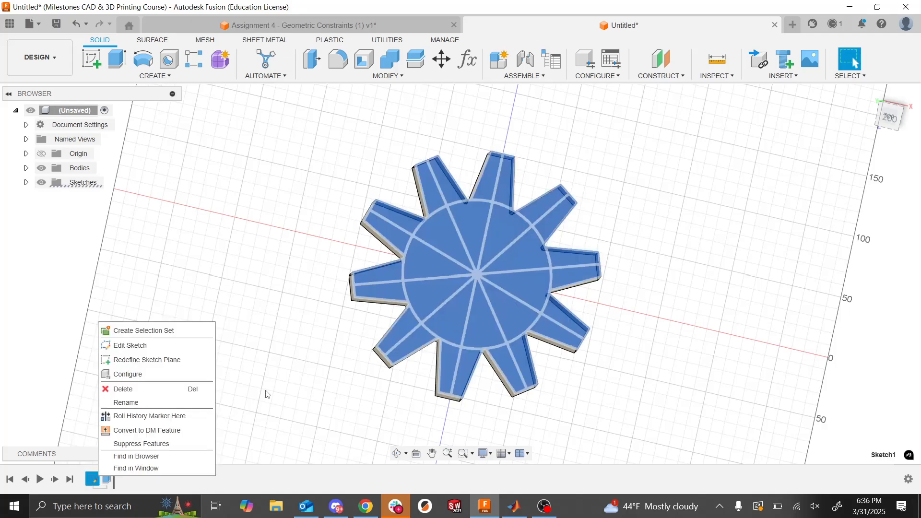
key(Escape)
click(359, 374)
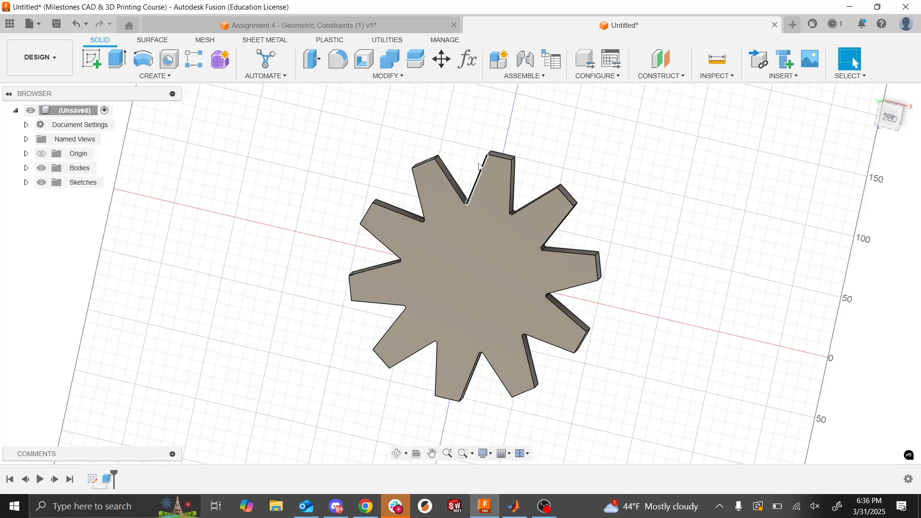
right_click(93, 480)
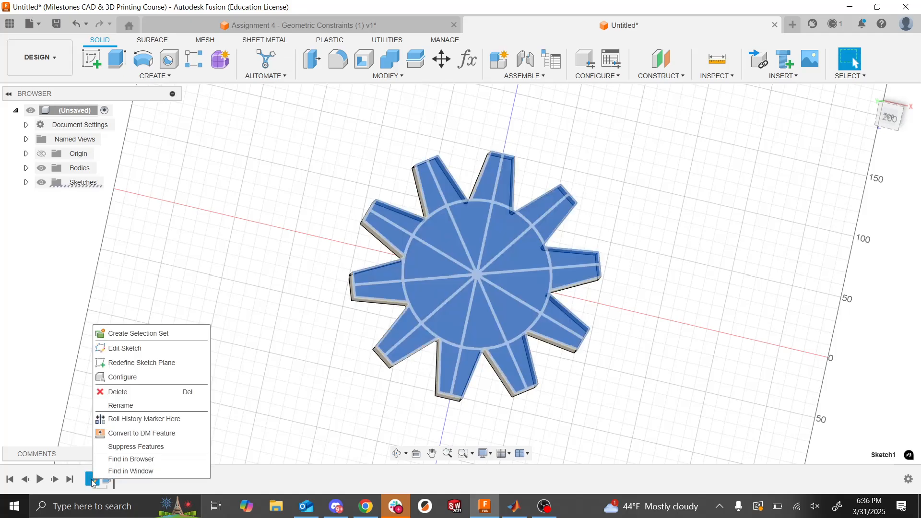
click(314, 384)
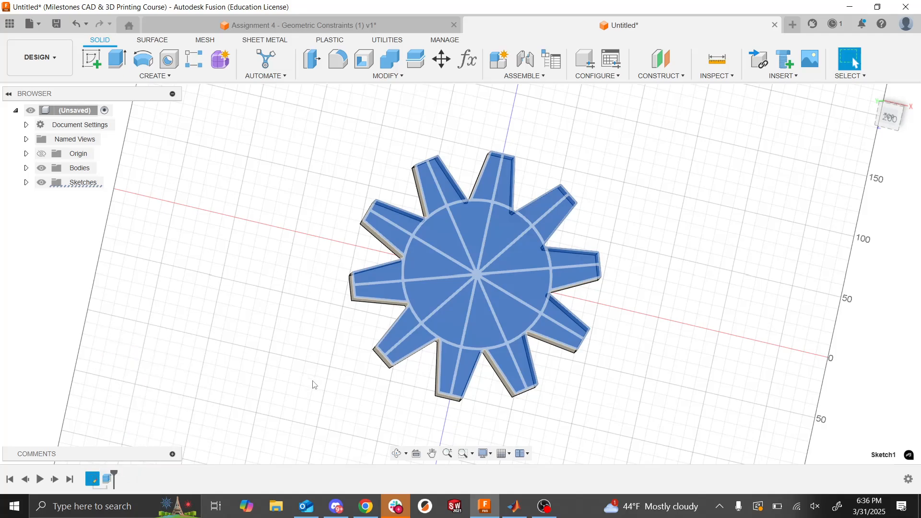
- Edit the original gear sketch, set the tooth tip's half-width dimension to 5 mm, and finish the sketch
right_click(98, 483)
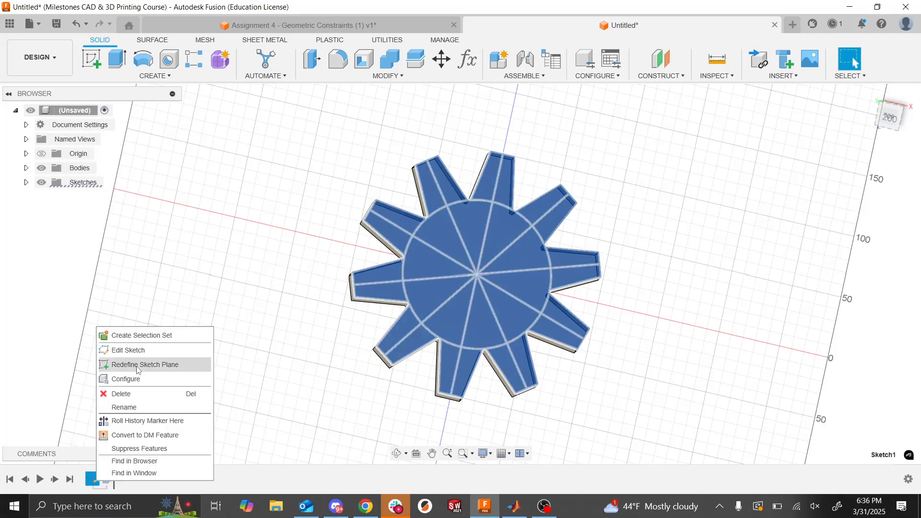
click(144, 350)
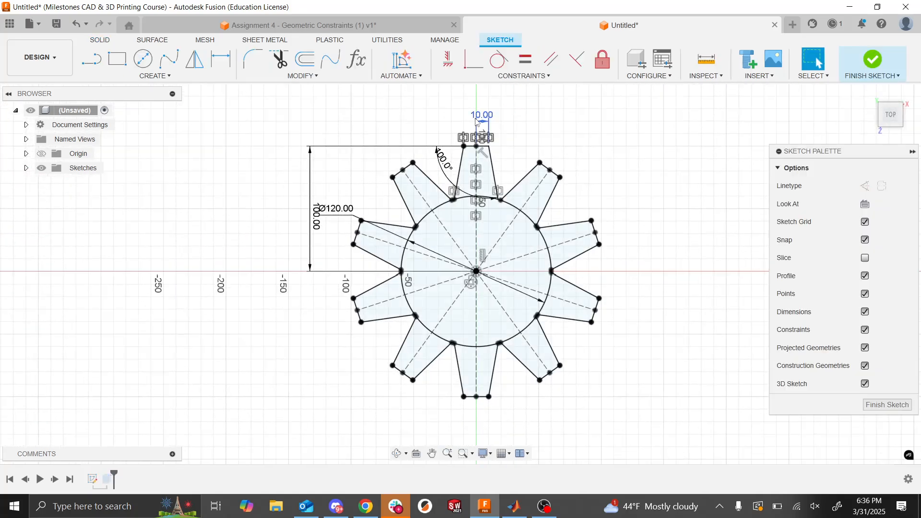
double_click(477, 120)
text(5)
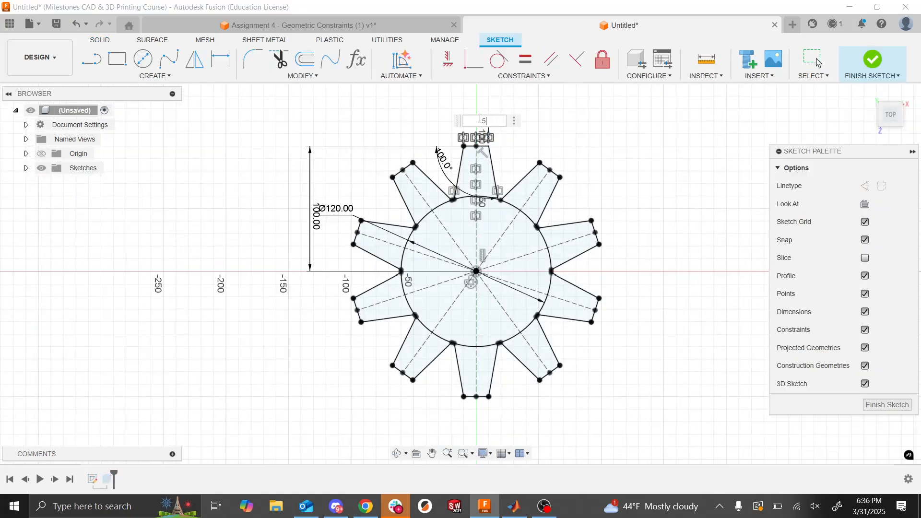
key(Return)
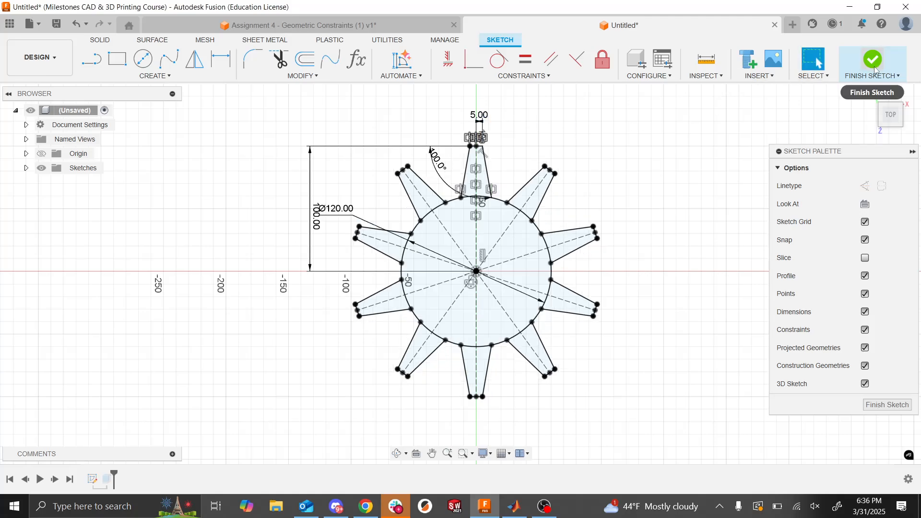
click(875, 64)
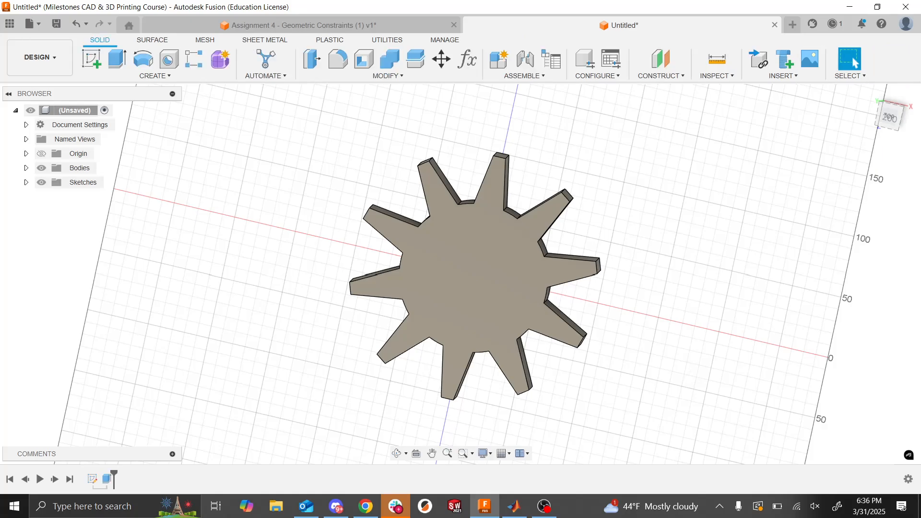
mouse_move(475, 275)
shift+middle_down()
mouse_move(384, 327)
mouse_move(454, 283)
mouse_move(447, 273)
mouse_move(462, 279)
shift+middle_up()
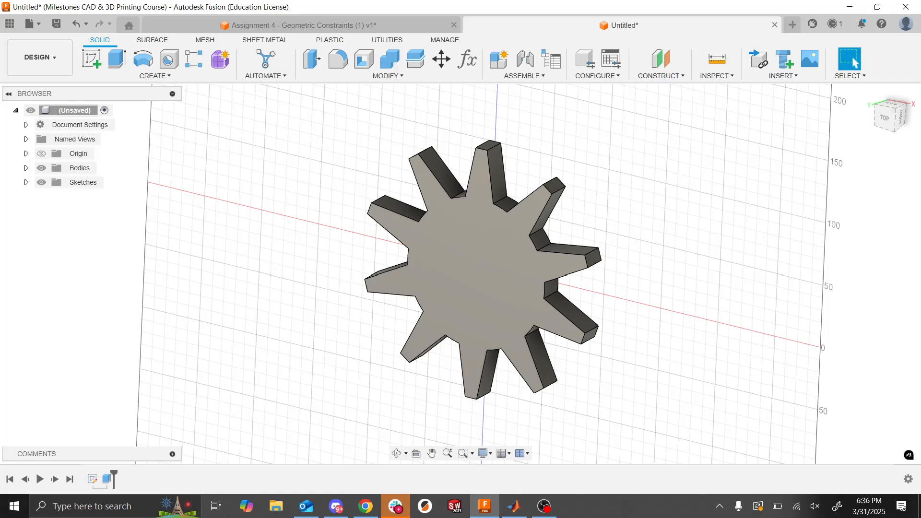
- Start a sketch on the gear's flat face and draw a circle about 30 mm in diameter centered on the origin
key(alt+Tab)
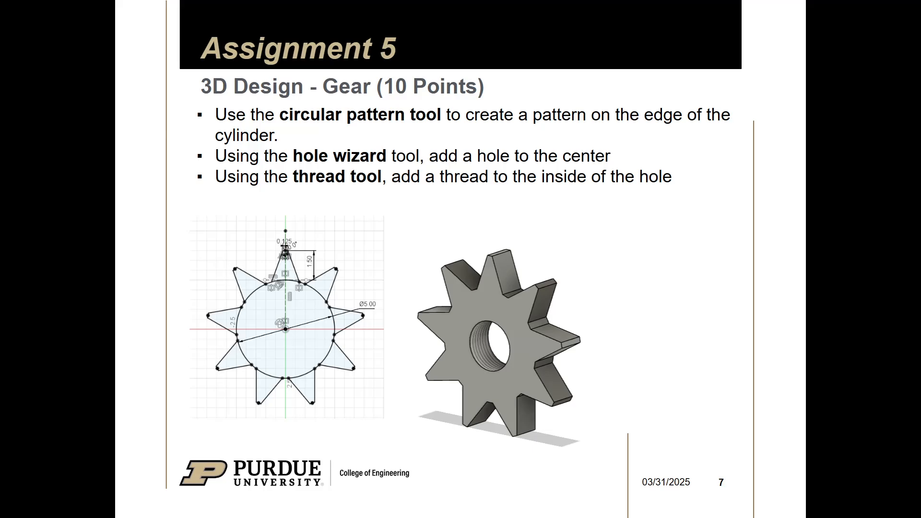
key(alt+Tab)
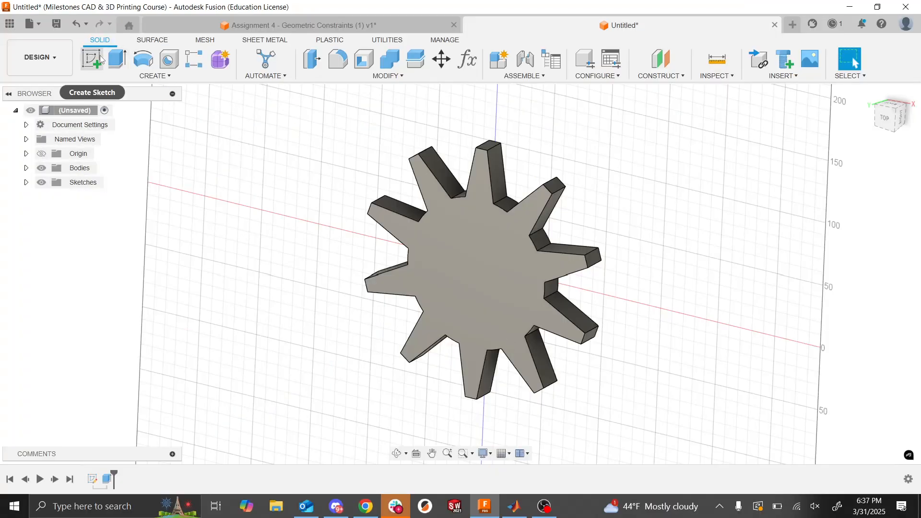
click(101, 60)
click(449, 245)
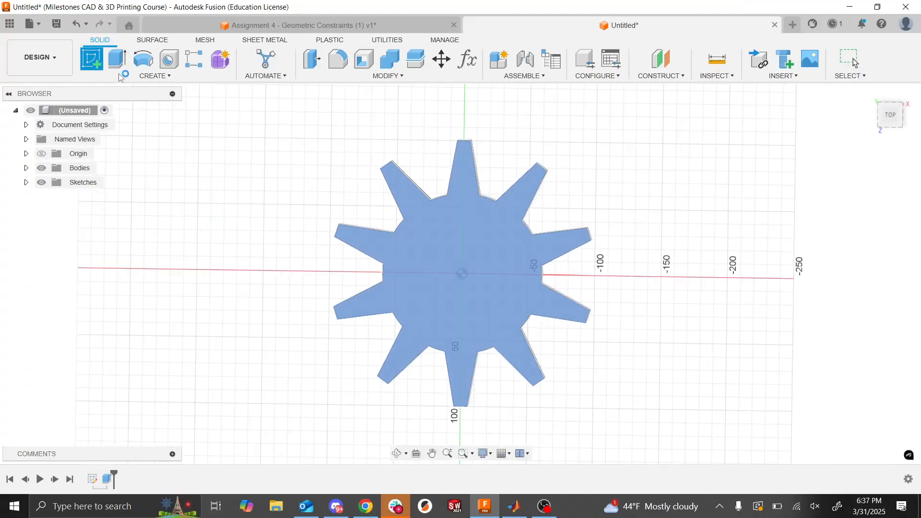
click(143, 59)
click(461, 274)
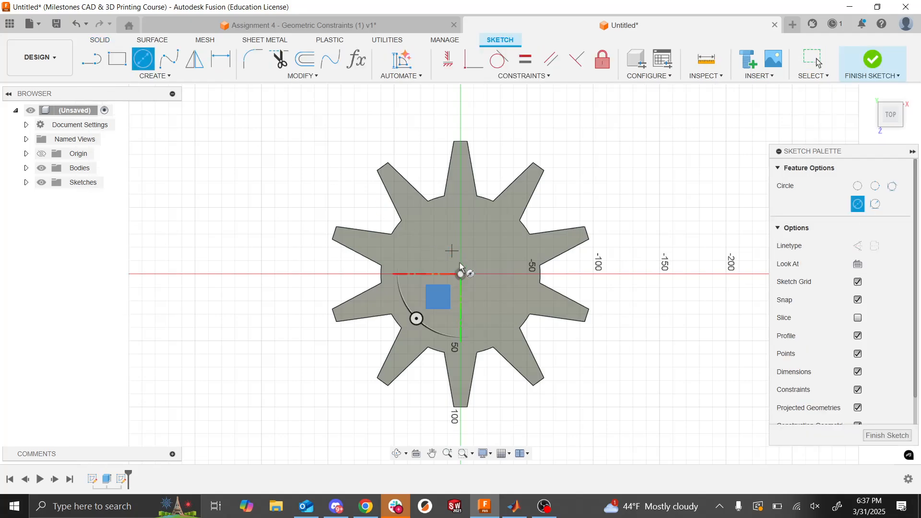
click(478, 282)
- Dimension the center circle's diameter as 30 mm and finish the sketch
click(220, 59)
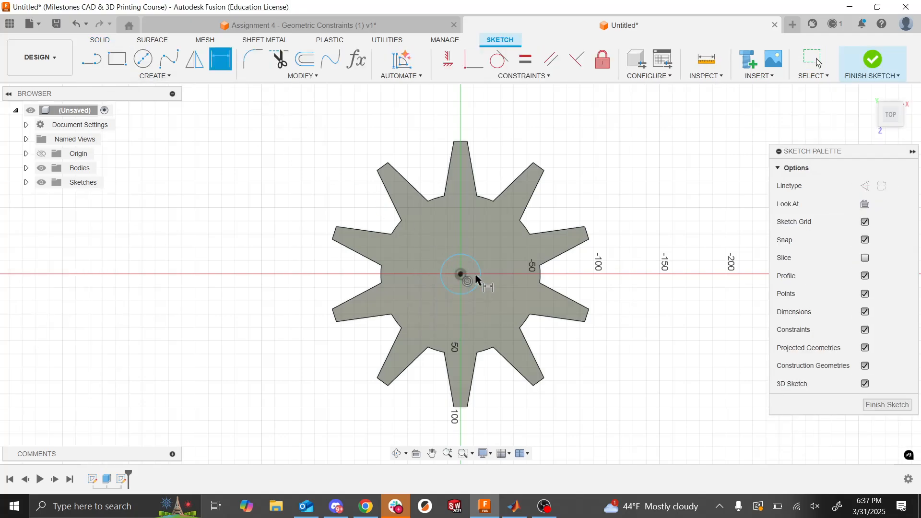
click(447, 263)
click(278, 306)
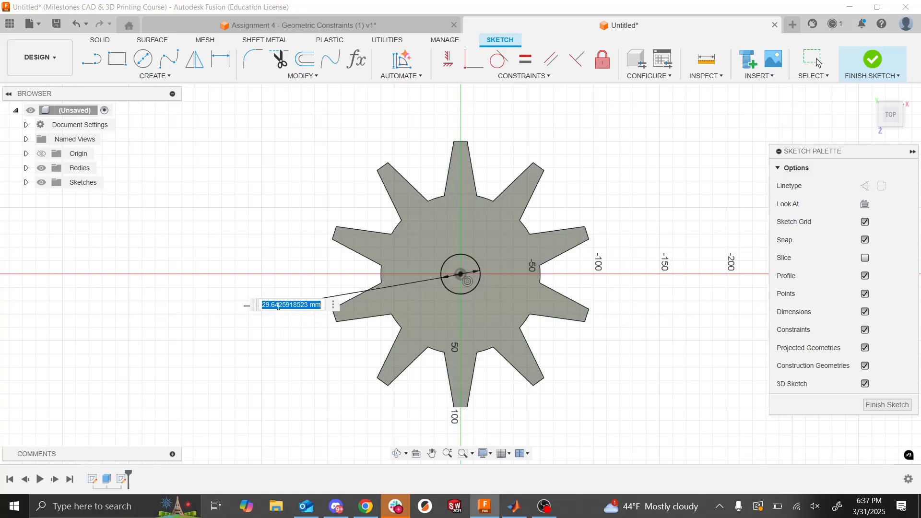
text(30)
key(Return)
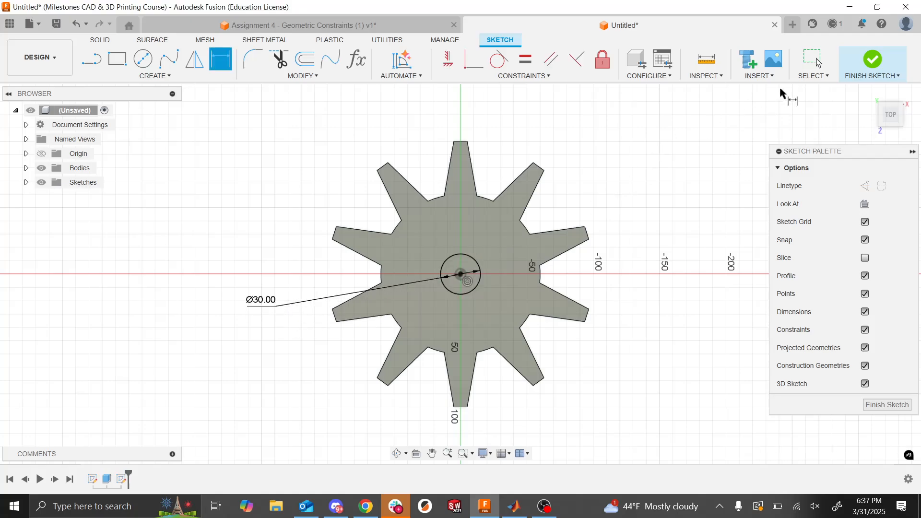
click(873, 60)
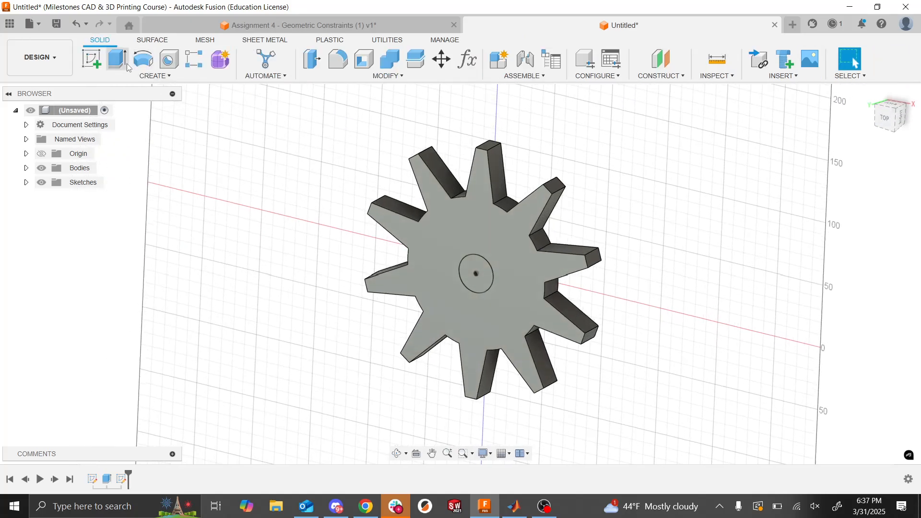
- Extrude the 30 mm circle as a cut through the full thickness of the gear to form the center hole
click(117, 59)
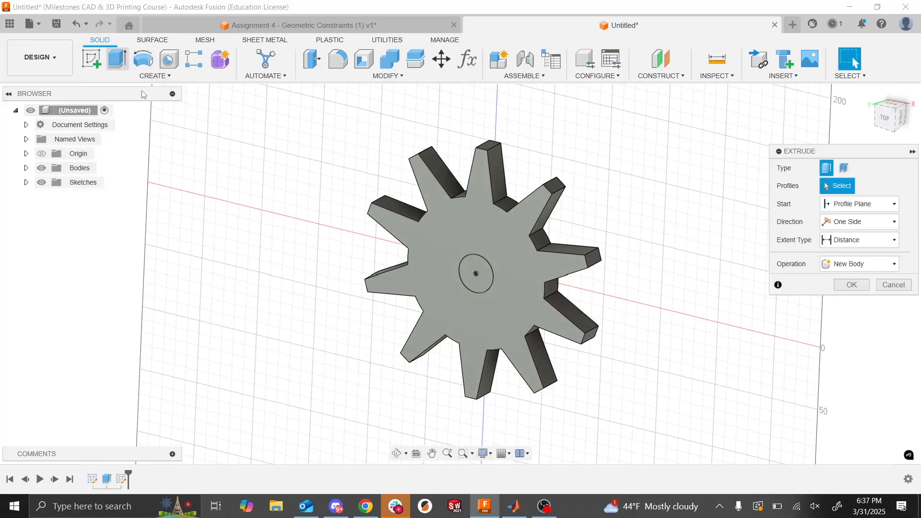
click(477, 275)
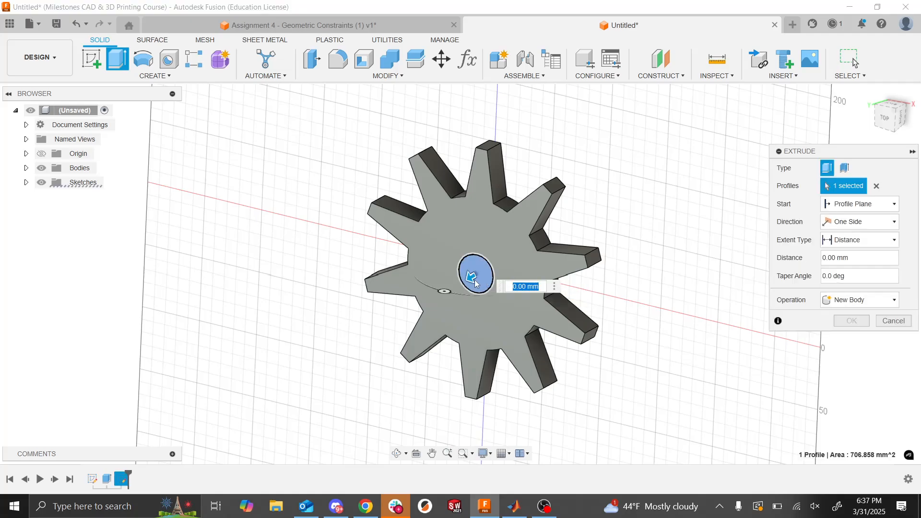
drag(524, 263, 570, 251)
click(853, 339)
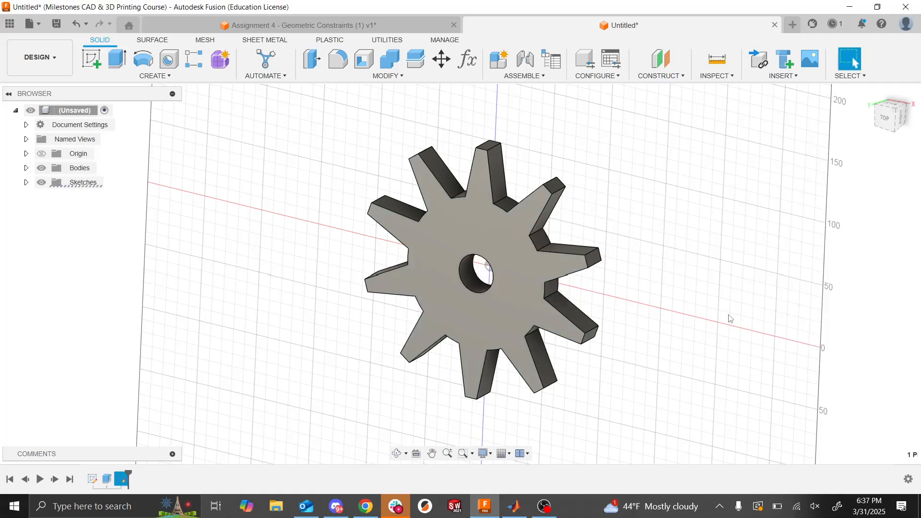
scroll(720, 316, up, 2)
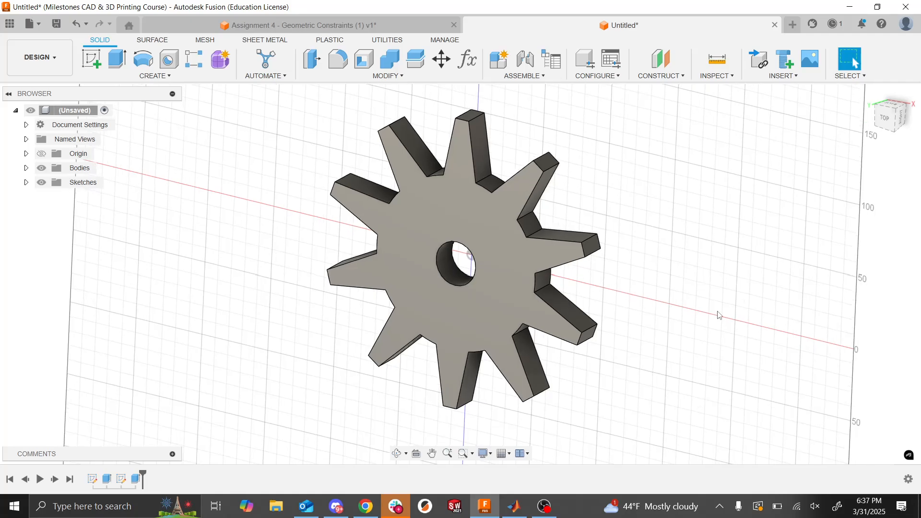
shift+middle_drag(720, 315, 719, 315)
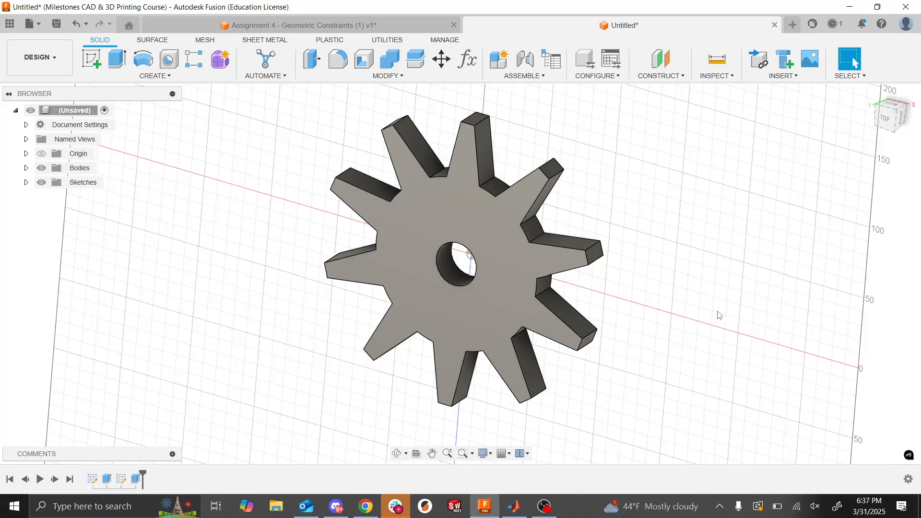
key(alt+Tab)
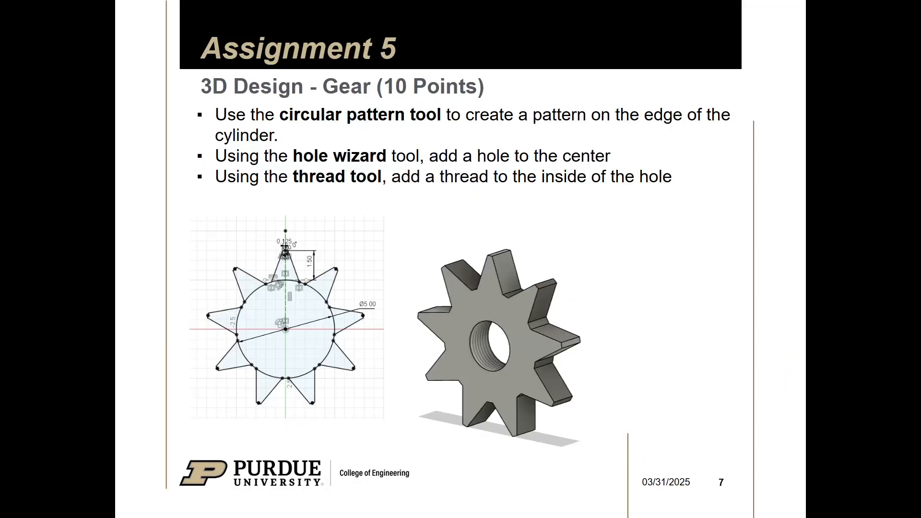
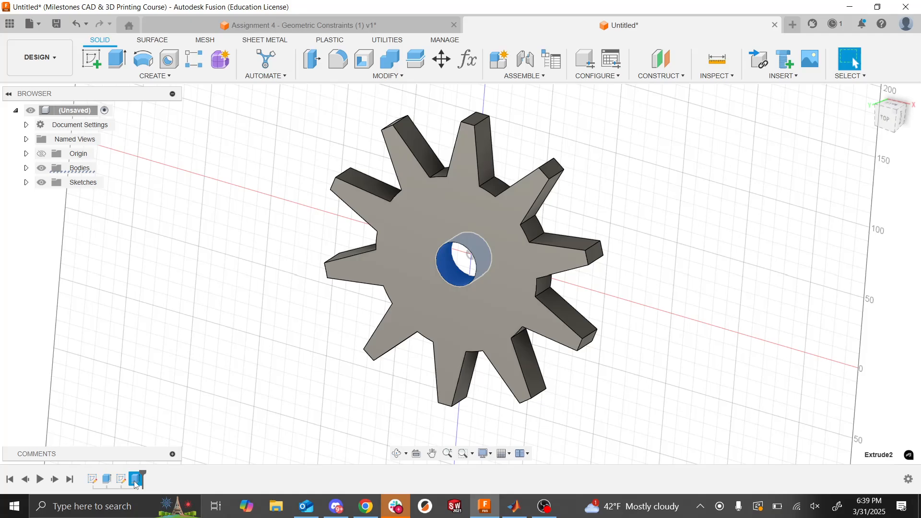
- Delete the extruded cut that forms the gear's center hole
key(Delete)
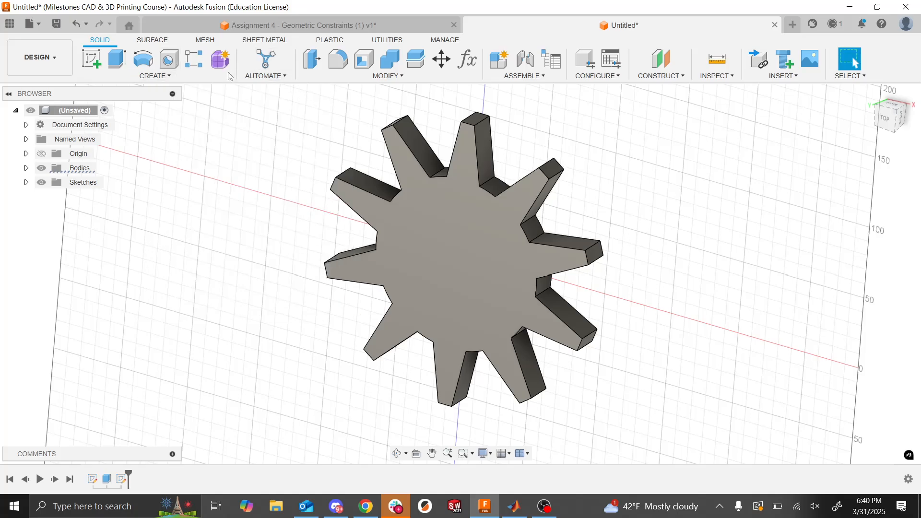
click(169, 60)
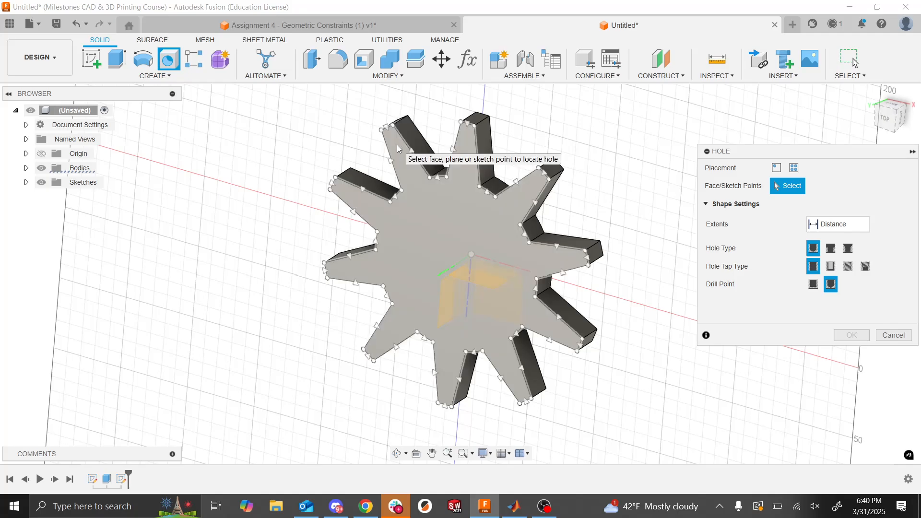
click(909, 340)
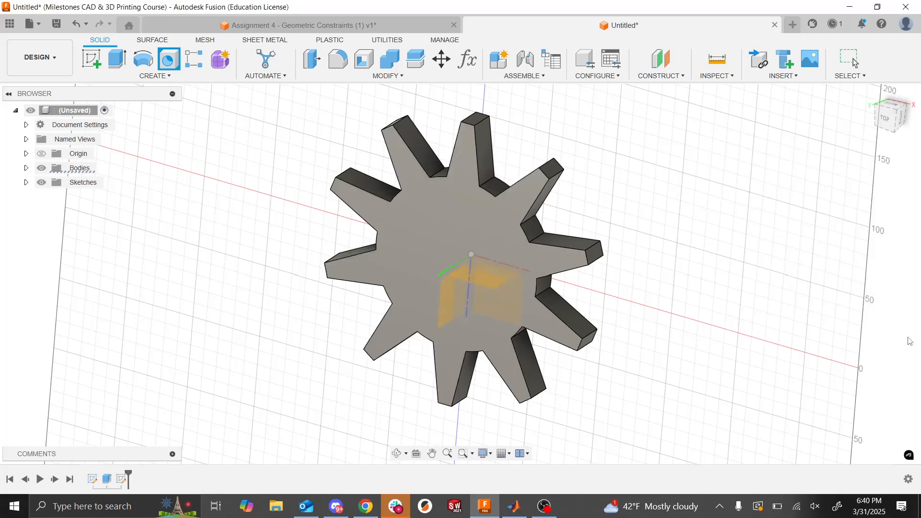
- Start a sketch on the gear's flat face and place a sketch point about 30 mm from the origin along both axes
click(93, 67)
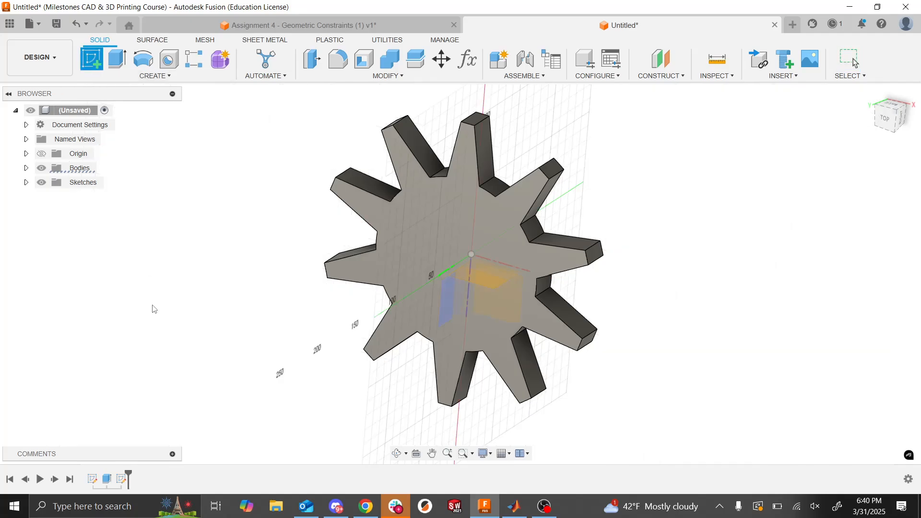
click(398, 249)
click(407, 241)
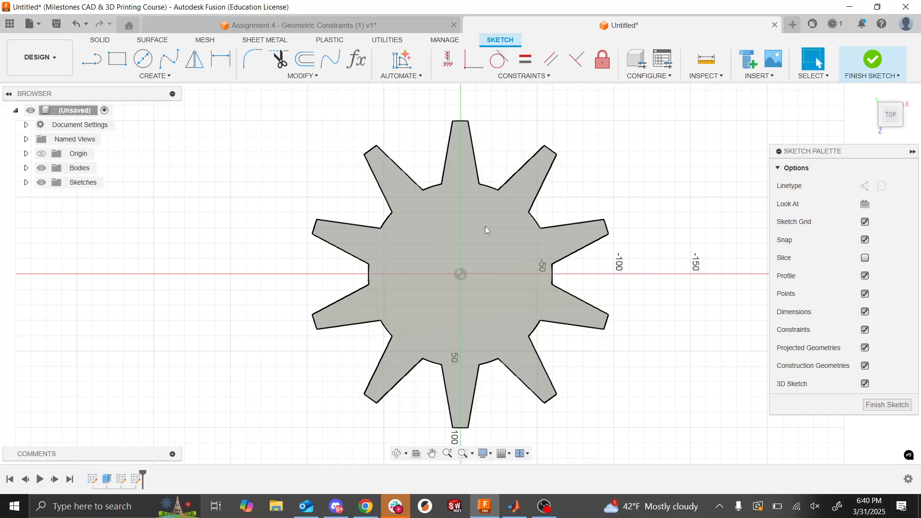
click(143, 59)
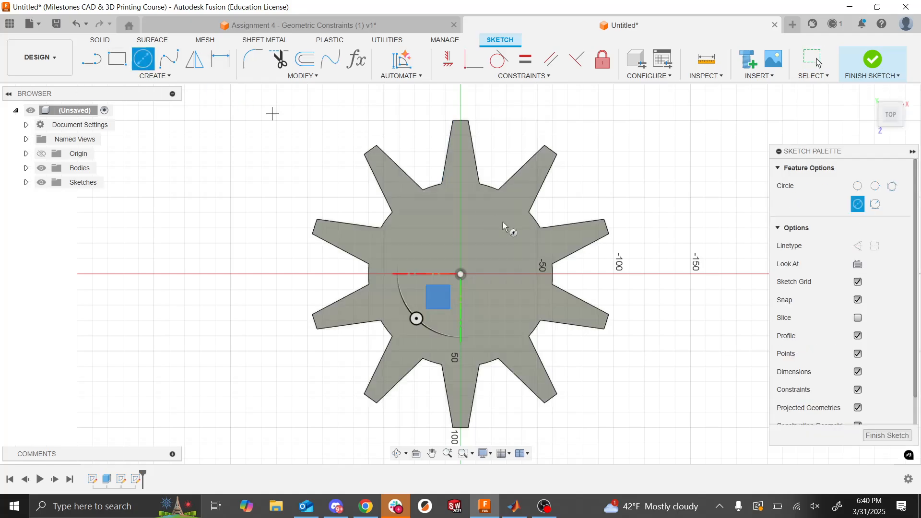
click(167, 77)
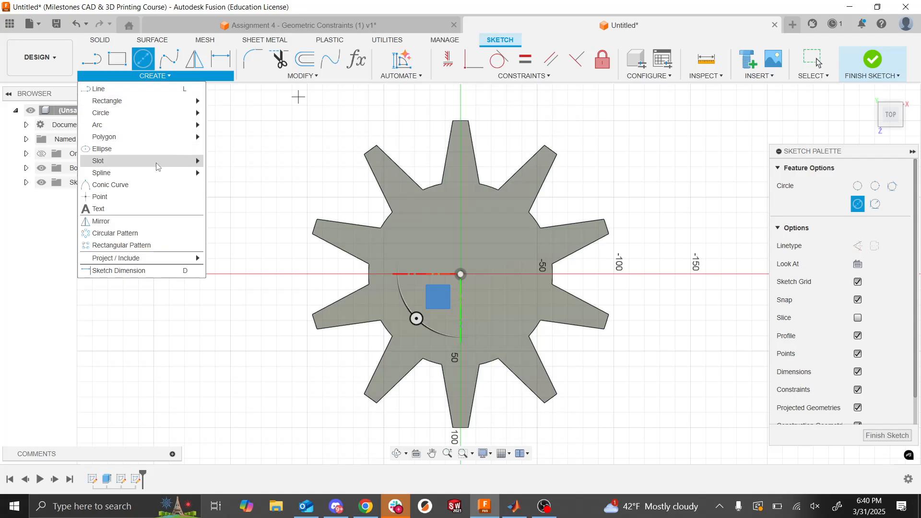
click(142, 201)
click(505, 227)
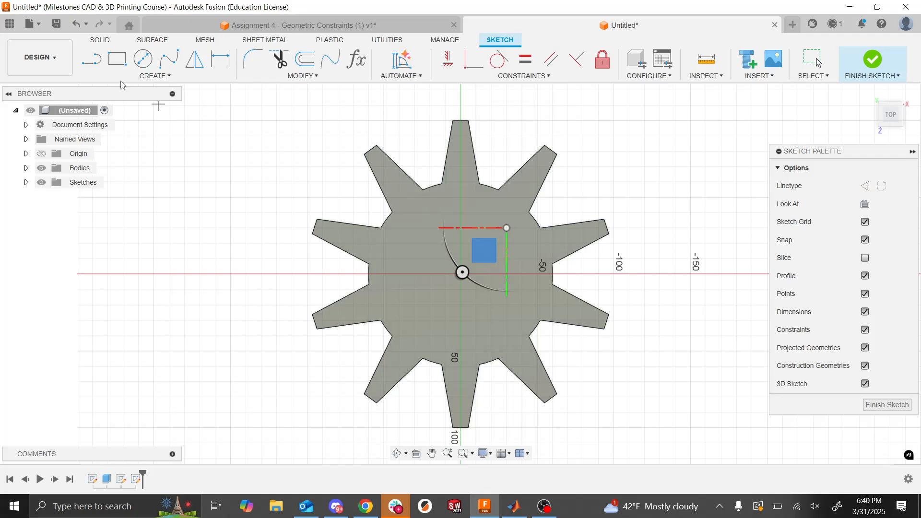
- Dimension the sketch point 30 mm vertically and 30 mm horizontally from the origin, and finish the sketch
click(221, 59)
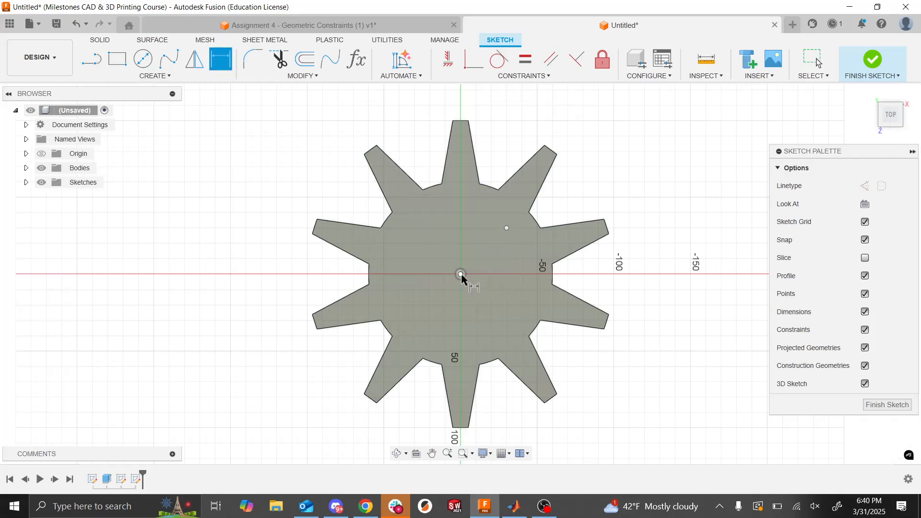
click(507, 227)
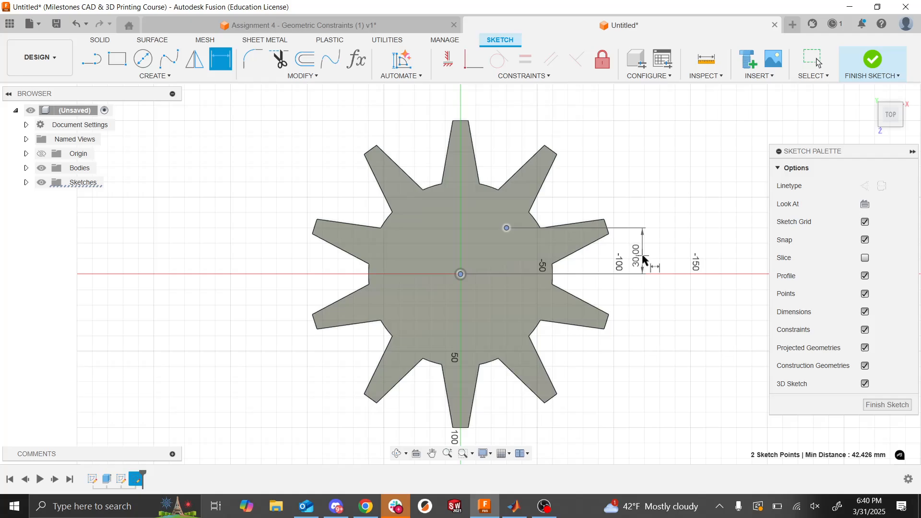
click(642, 256)
key(Return)
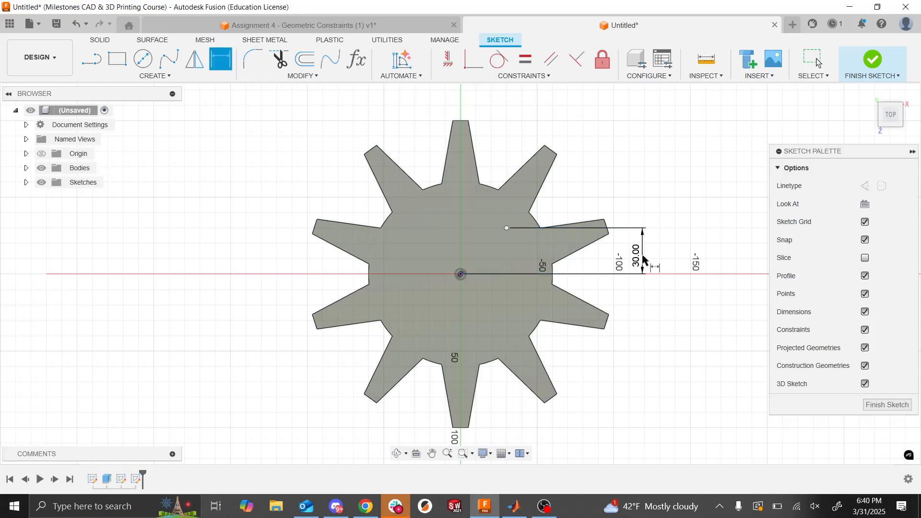
click(508, 228)
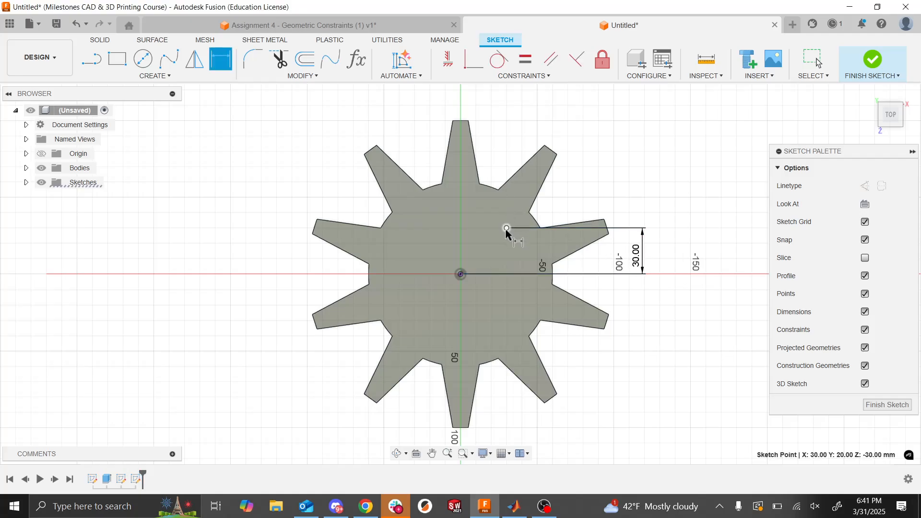
click(460, 273)
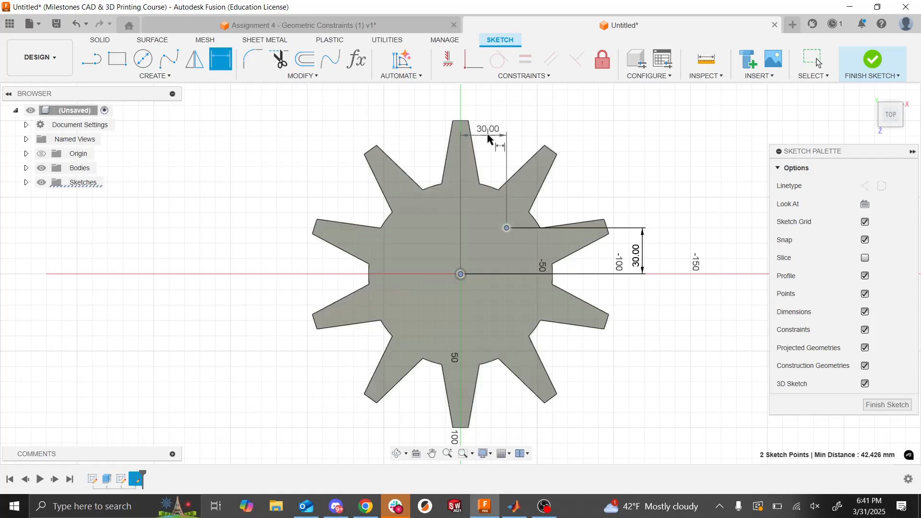
click(488, 138)
key(Return)
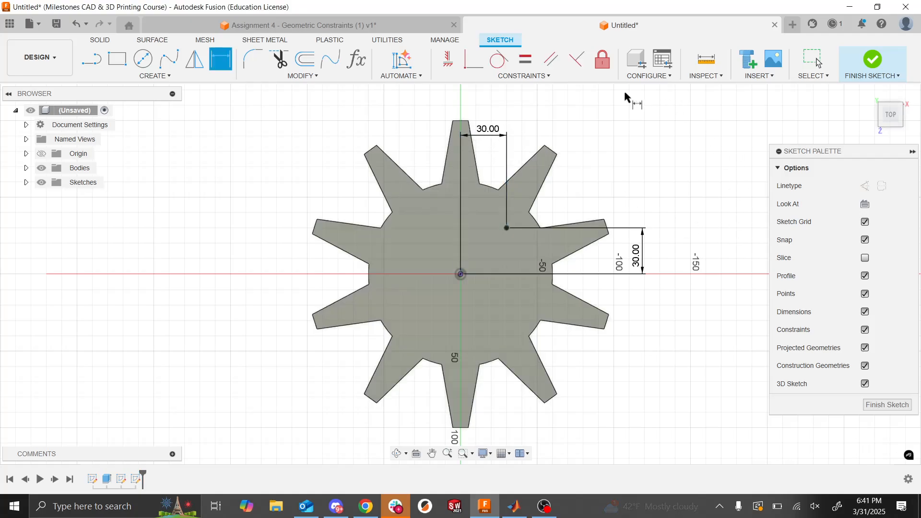
click(870, 66)
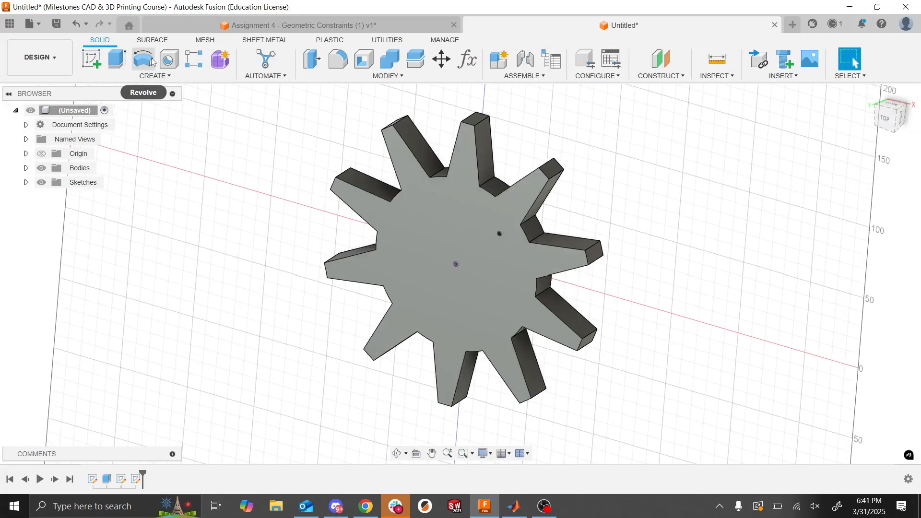
- Start a Hole feature, replace the off-center point selection with the gear's center point, and make the hole tapped
click(166, 61)
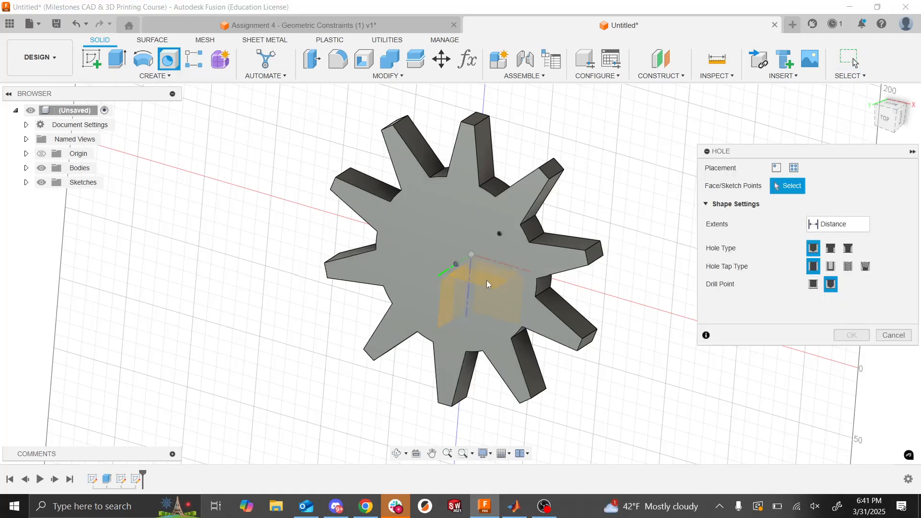
click(499, 234)
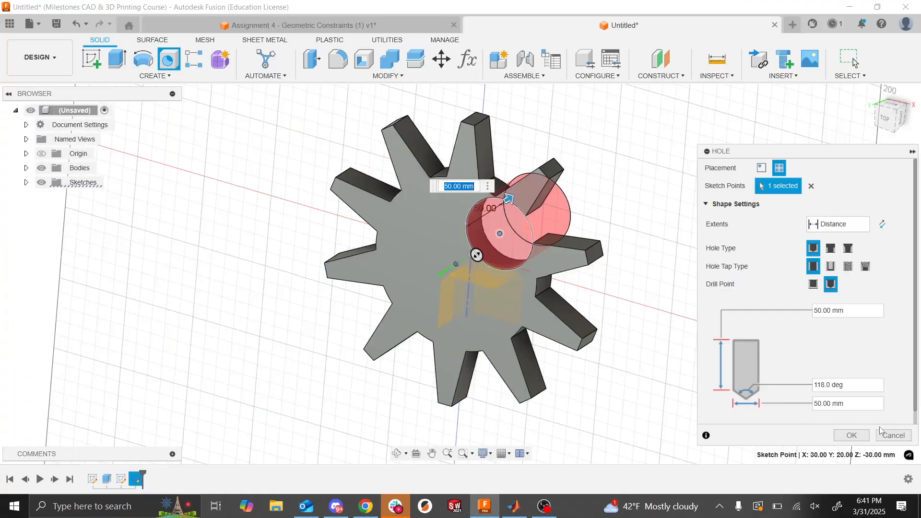
click(811, 185)
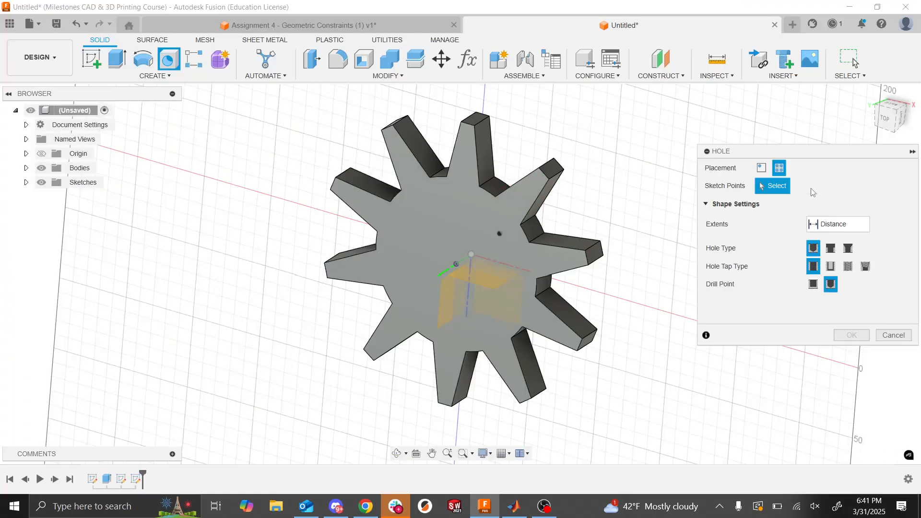
click(457, 263)
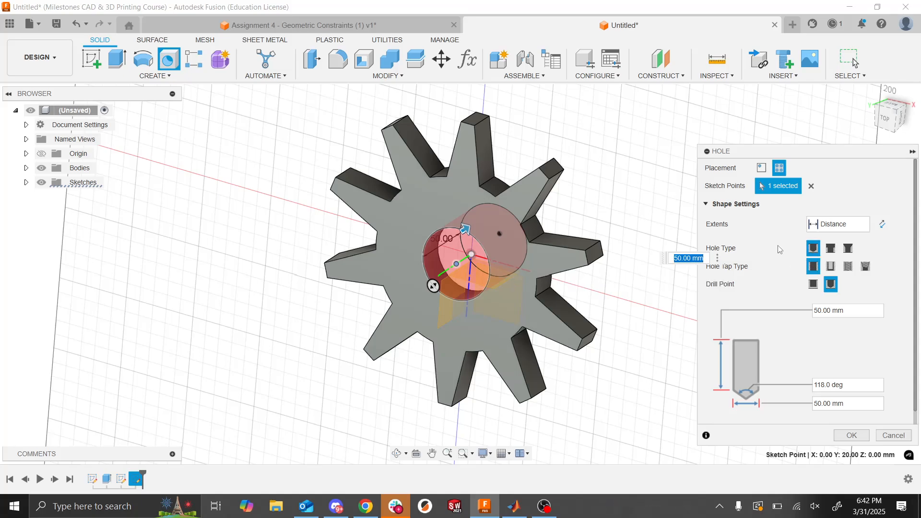
click(848, 267)
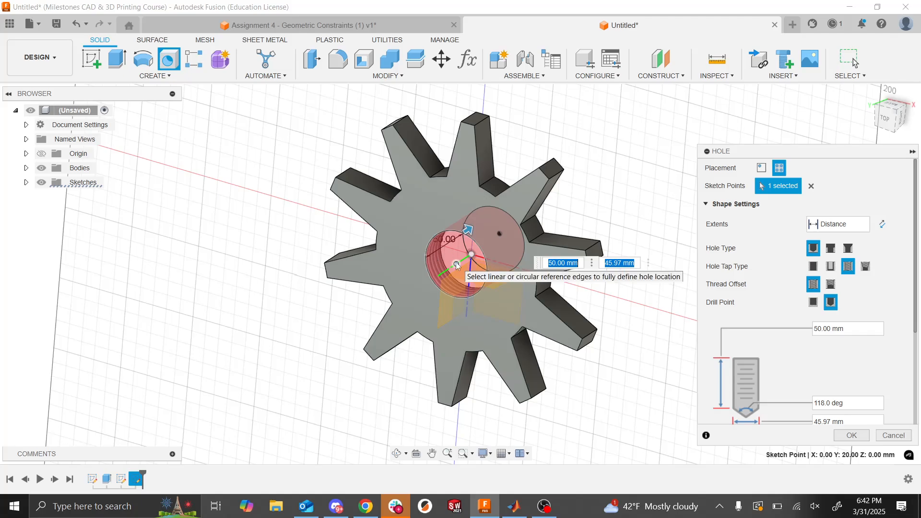
- Review the tapped hole's available thread designations and set its ISO Metric profile thread size to 70.0 mm
scroll(457, 264, up, 3)
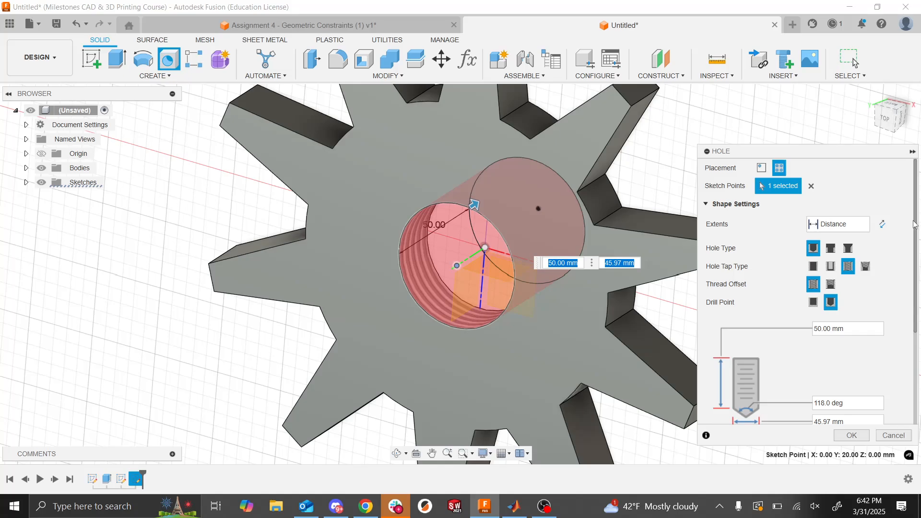
drag(915, 224, 919, 307)
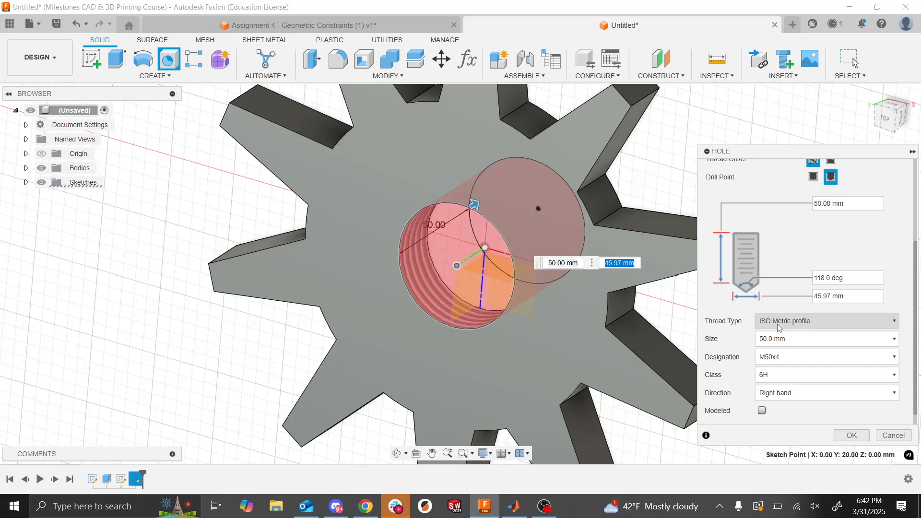
click(785, 359)
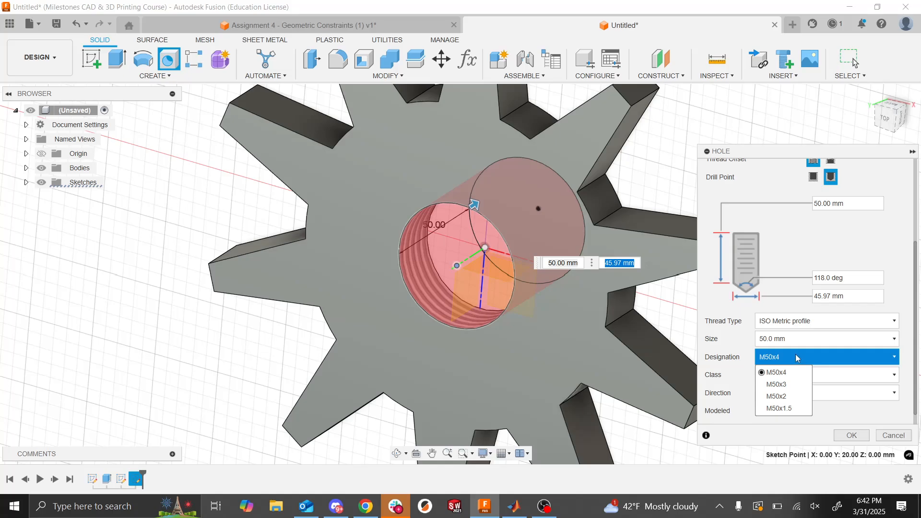
click(797, 358)
click(798, 358)
click(797, 358)
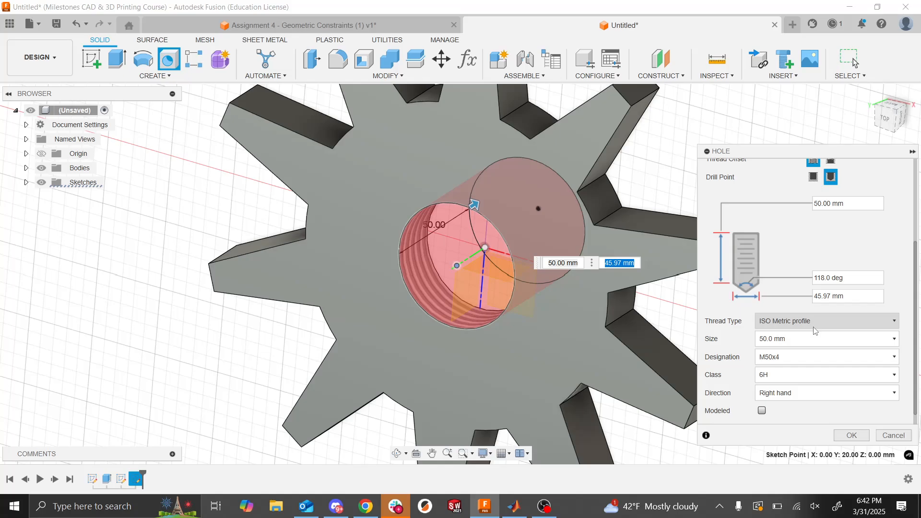
click(792, 357)
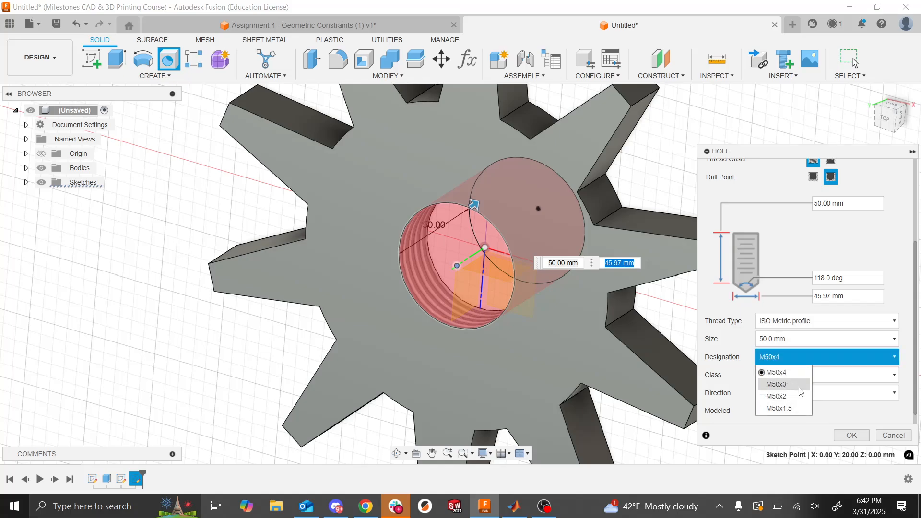
click(791, 293)
click(792, 338)
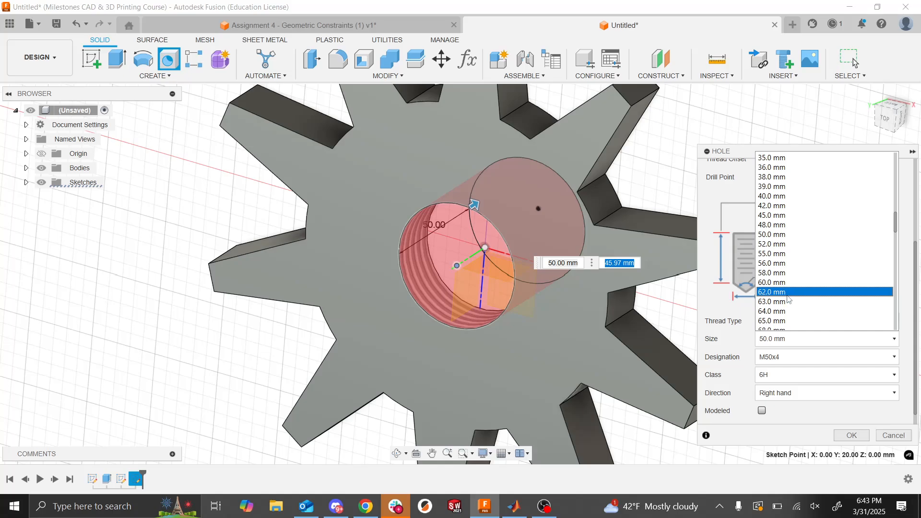
scroll(789, 299, down, 2)
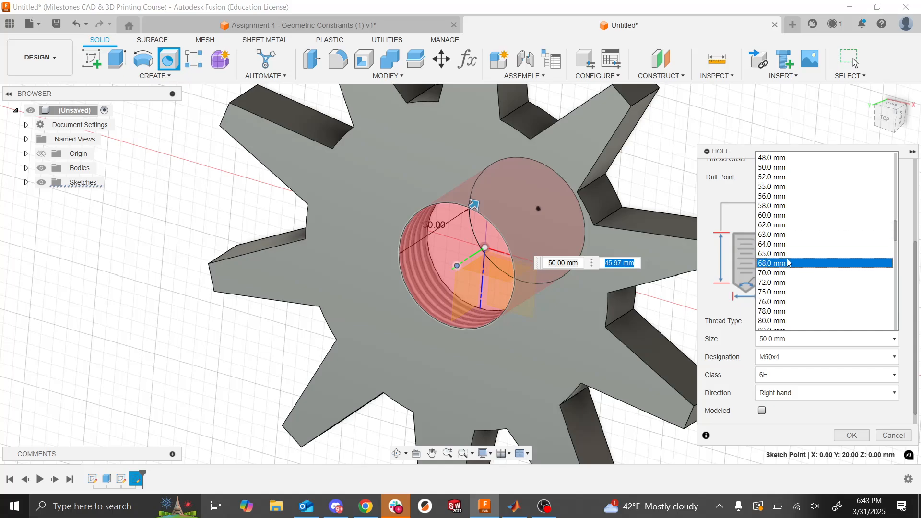
click(782, 278)
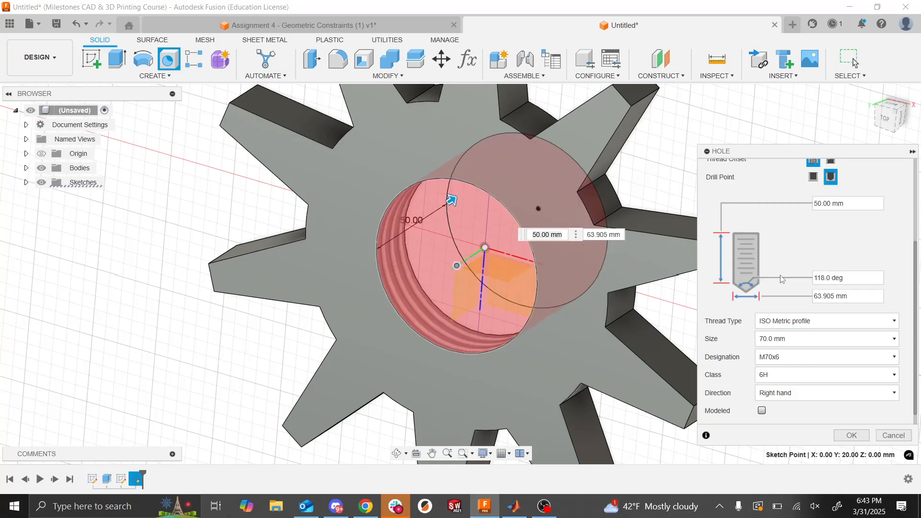
- Set the thread designation to M70x4 and create the tapped hole through the gear
click(778, 361)
click(777, 384)
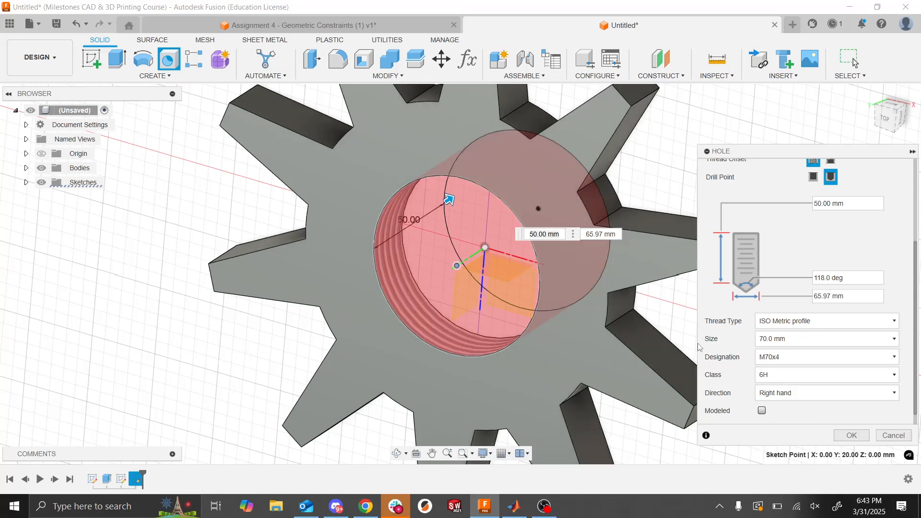
click(852, 437)
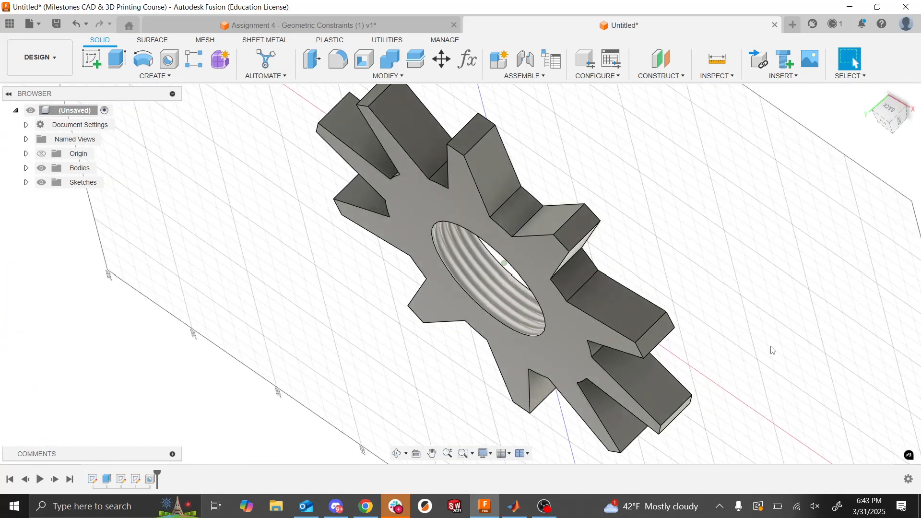
- Inspect the threaded center hole up close and highlight the point sketch and the hole feature in the design history
scroll(771, 351, up, 5)
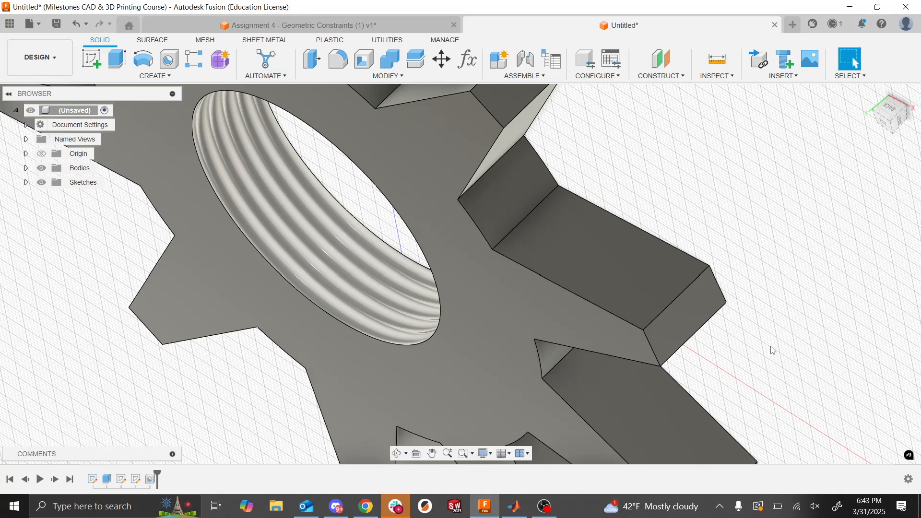
scroll(771, 351, down, 5)
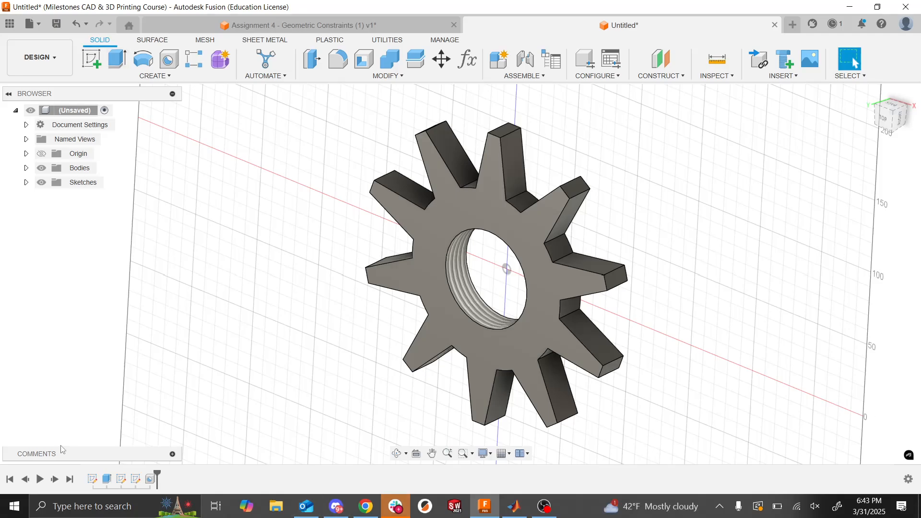
click(135, 479)
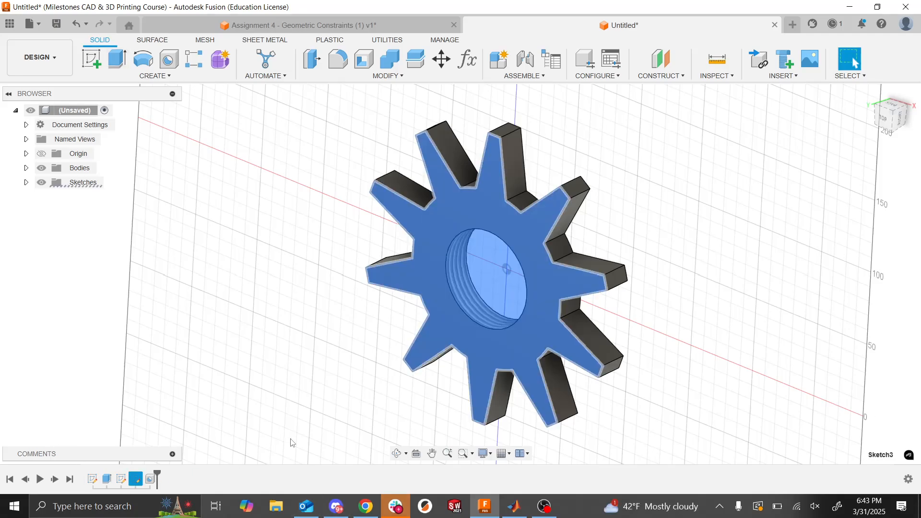
click(238, 402)
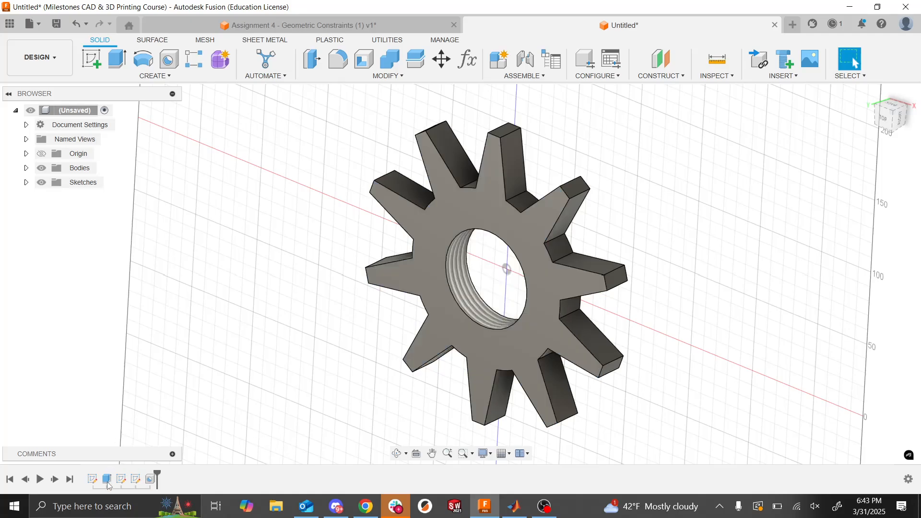
click(150, 479)
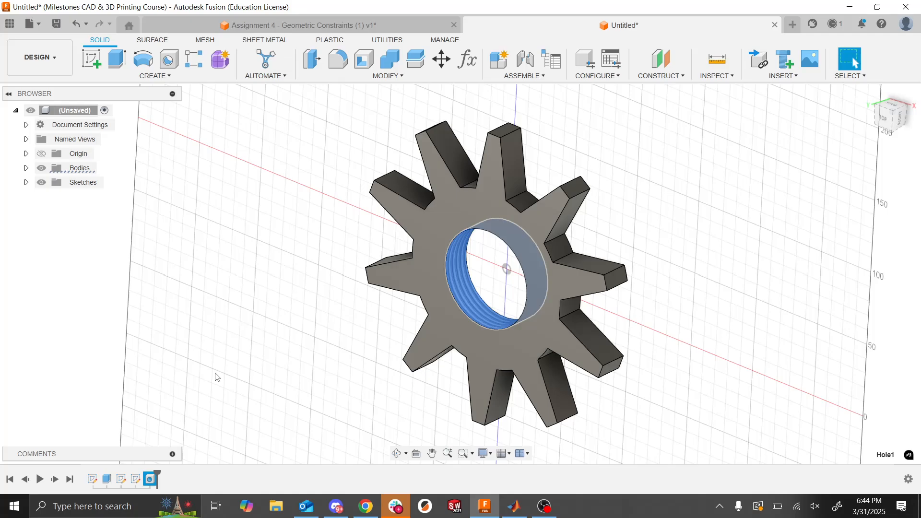
- Bring up the Assignment 6 hair dryer slide, create a new design for it, and review the slide's requirements
click(800, 248)
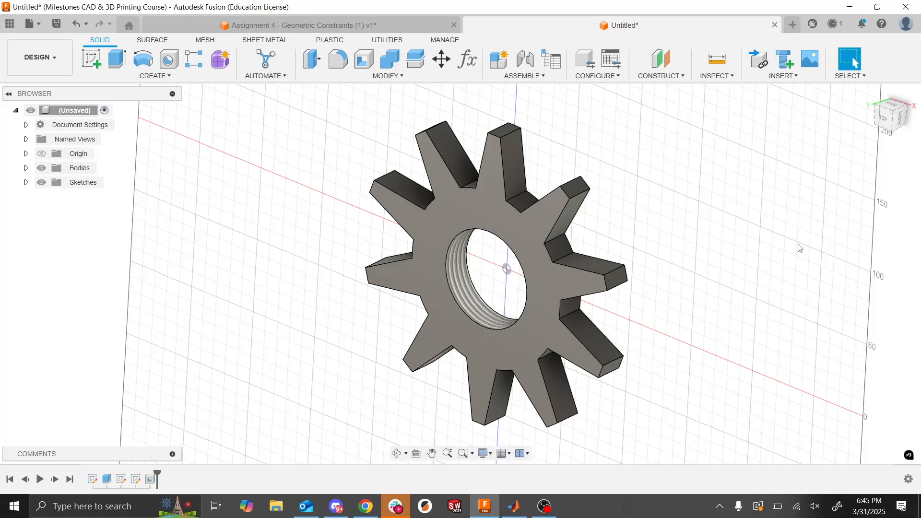
key(alt+Tab)
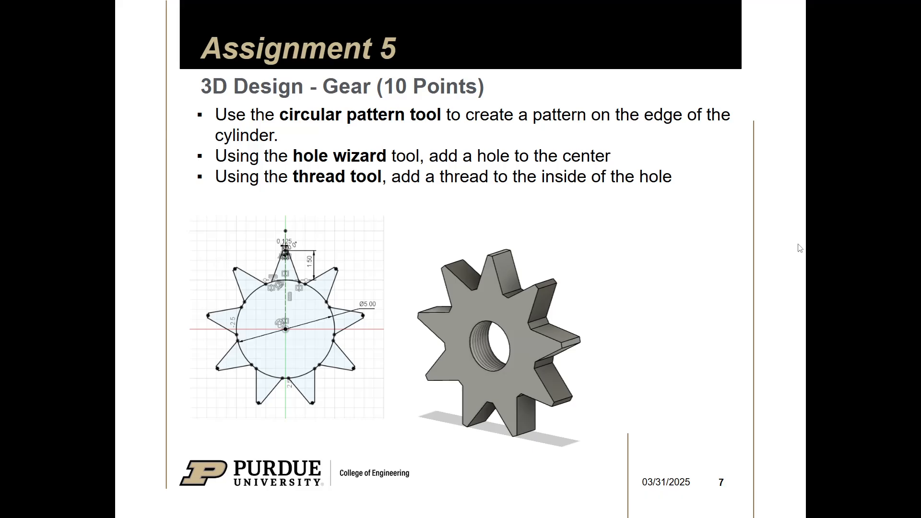
key(Right)
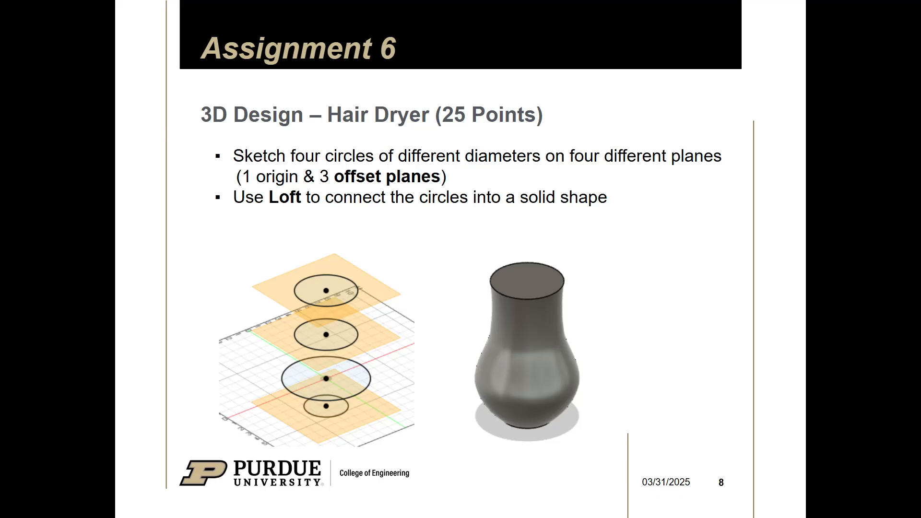
key(alt+Tab)
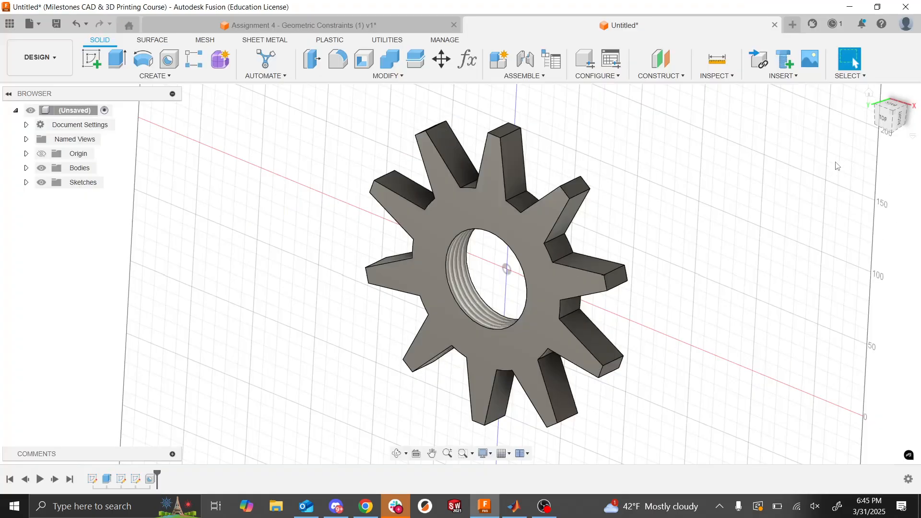
click(793, 24)
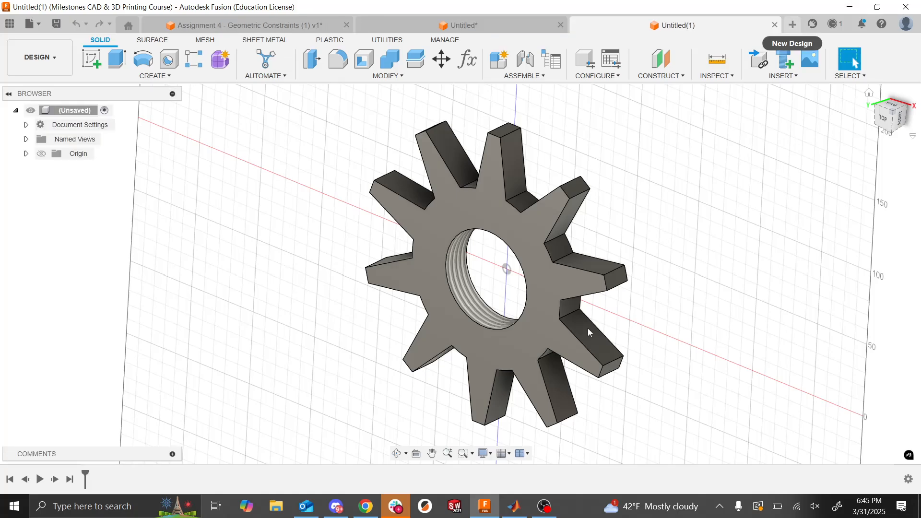
key(alt+Tab)
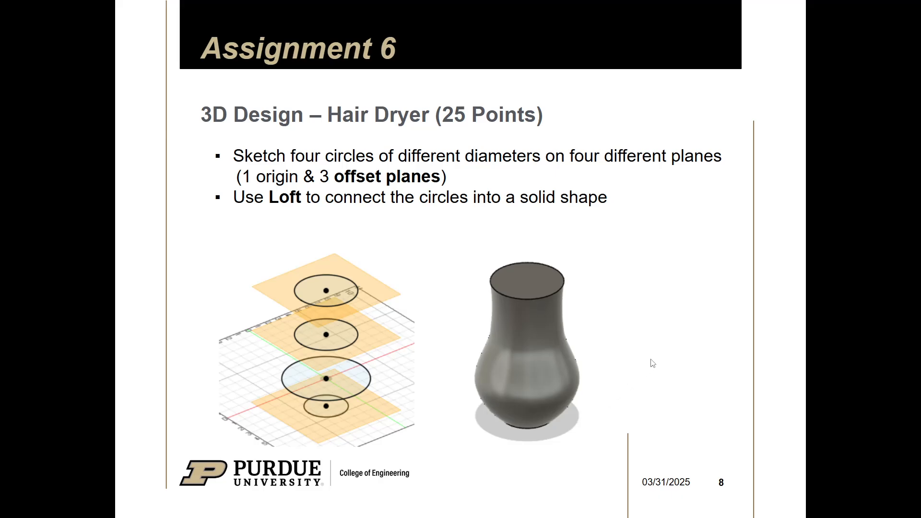
key(alt+Tab)
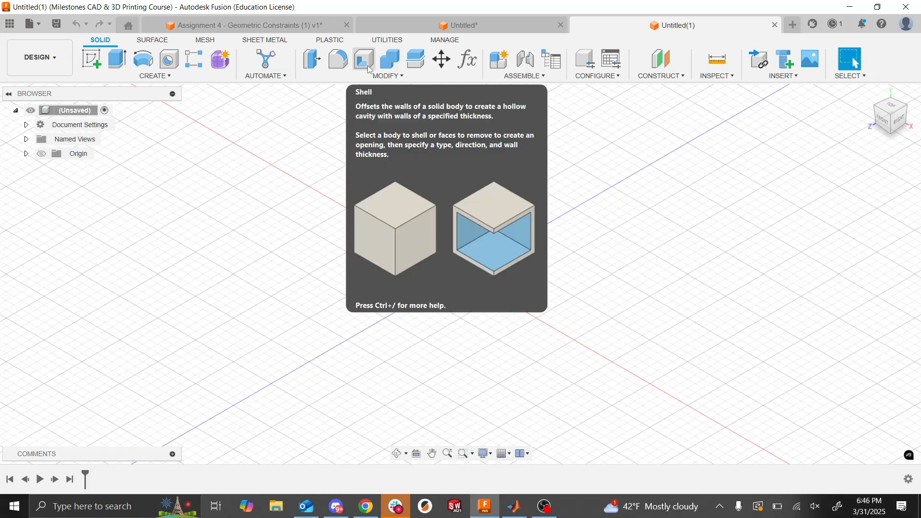
click(41, 153)
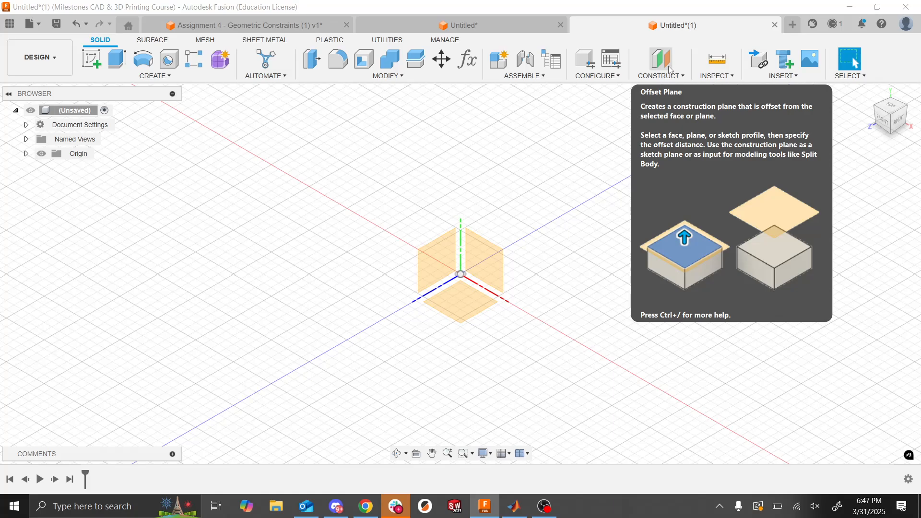
click(663, 67)
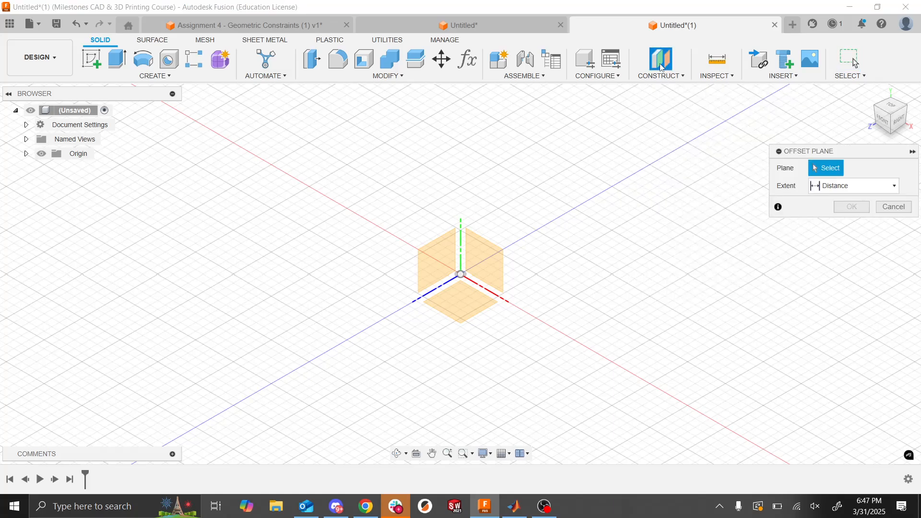
key(Escape)
click(665, 77)
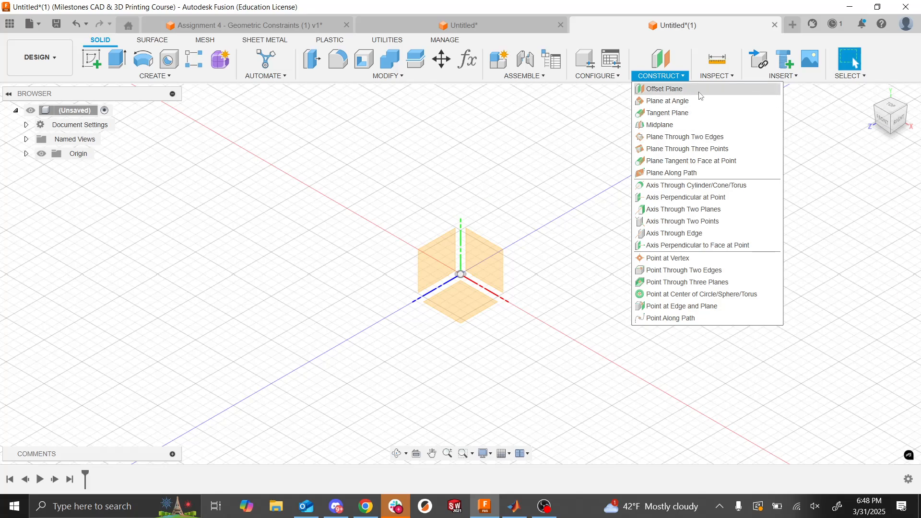
click(41, 154)
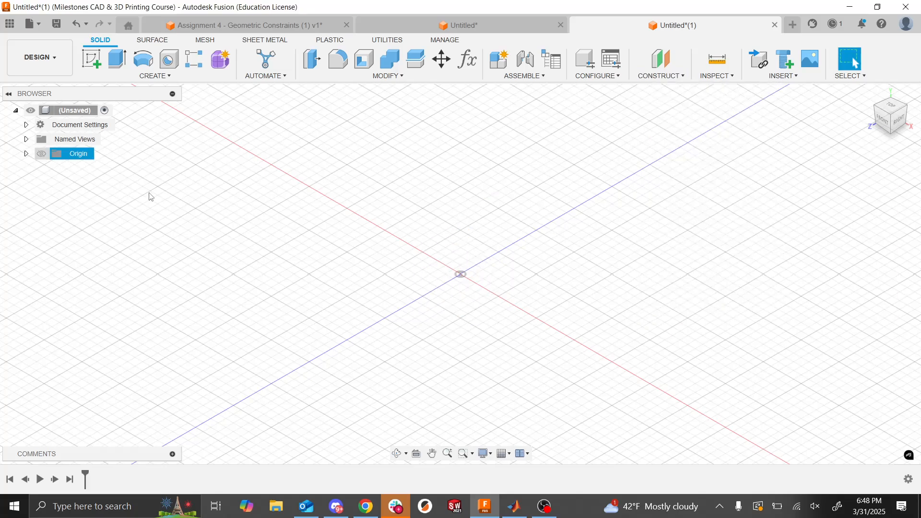
click(41, 154)
click(41, 154)
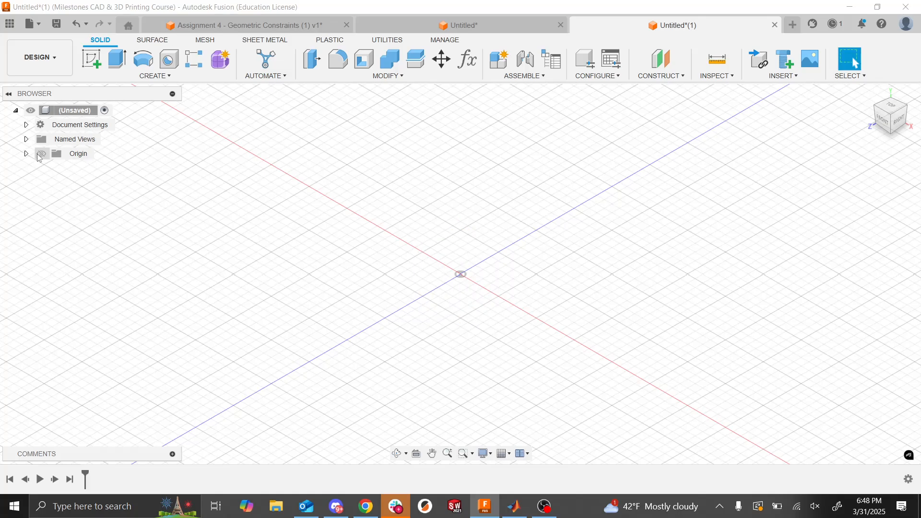
click(41, 154)
click(41, 154)
- Create an offset construction plane 40 mm above the horizontal XZ origin plane
click(662, 75)
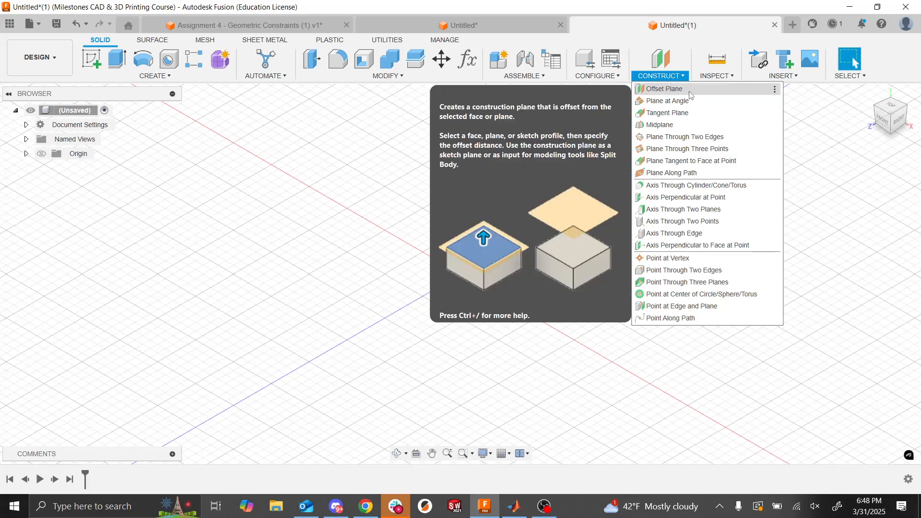
click(689, 93)
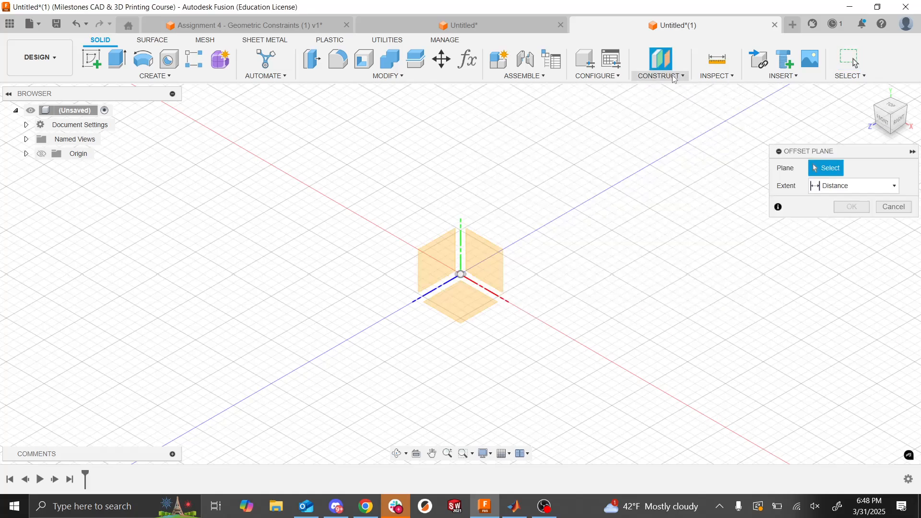
click(672, 75)
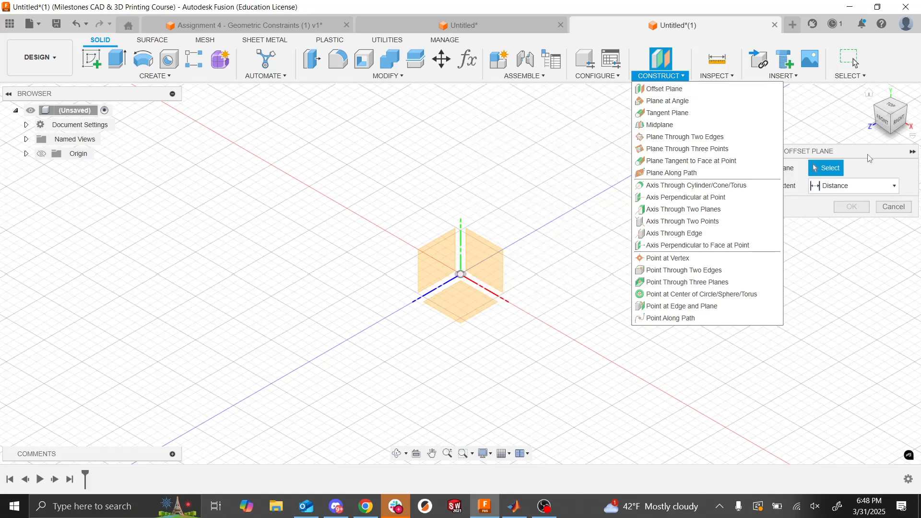
click(867, 154)
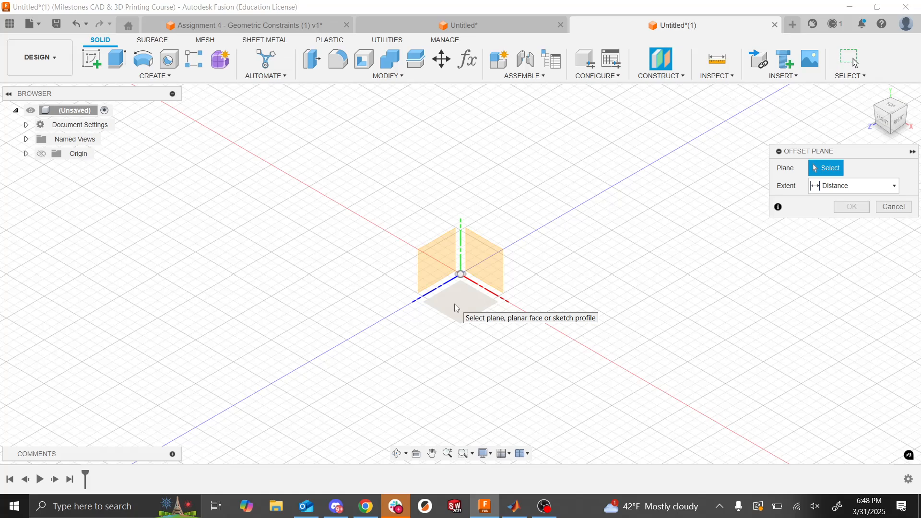
key(alt+Tab)
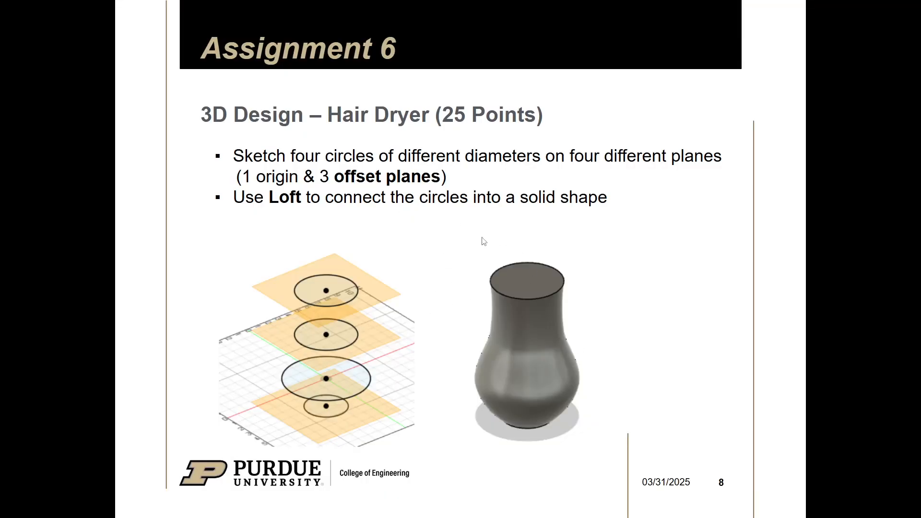
key(alt+Tab)
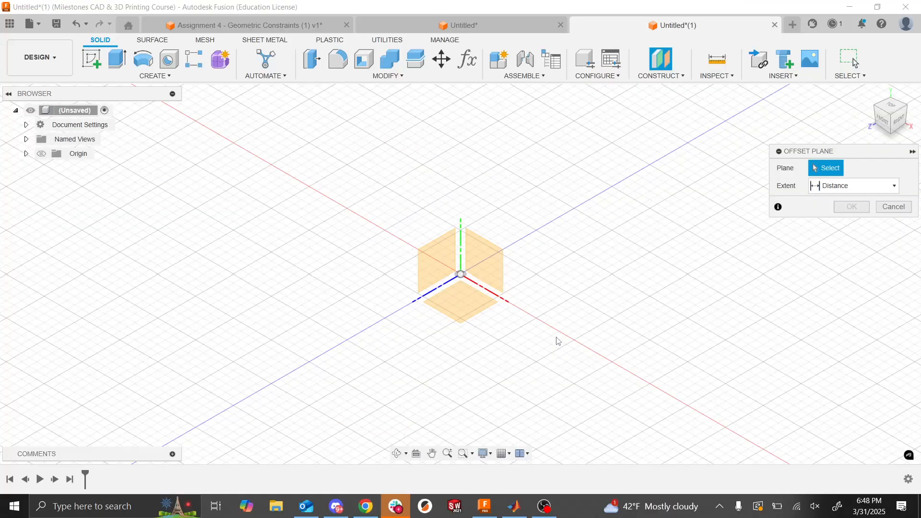
click(473, 310)
drag(866, 208, 604, 179)
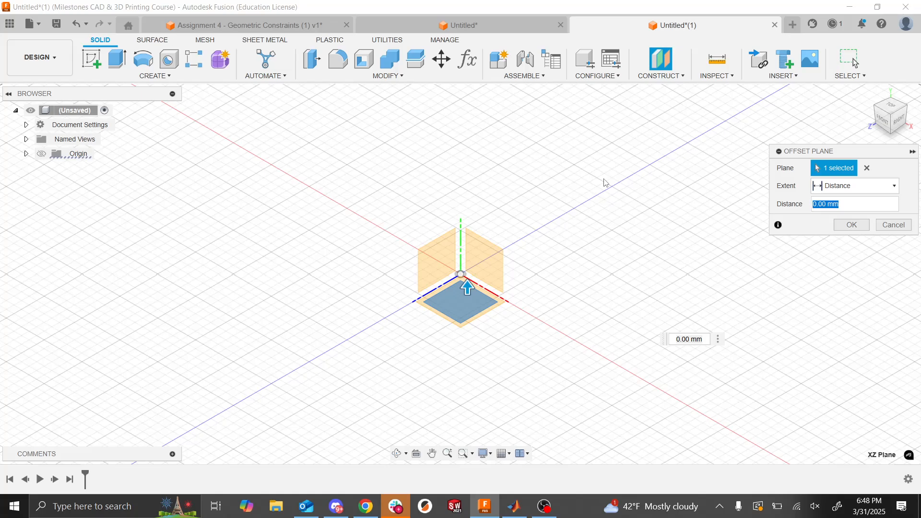
text(40)
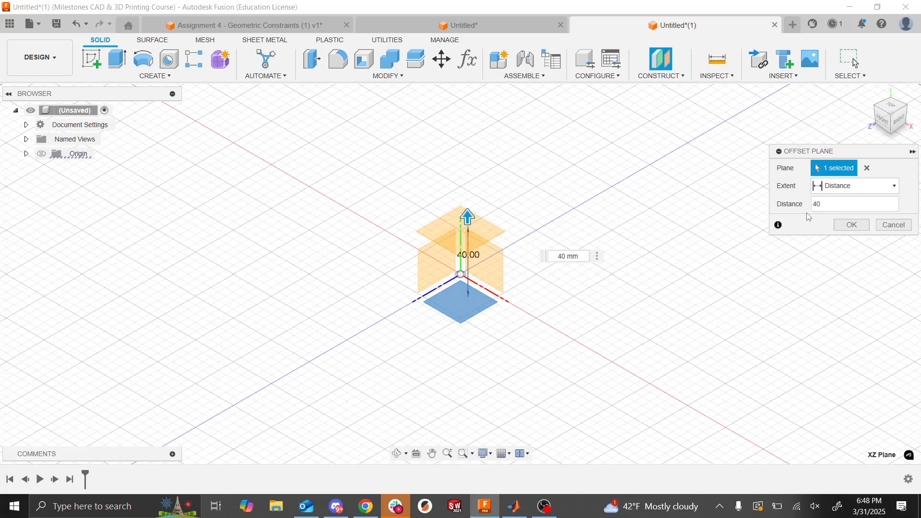
click(840, 224)
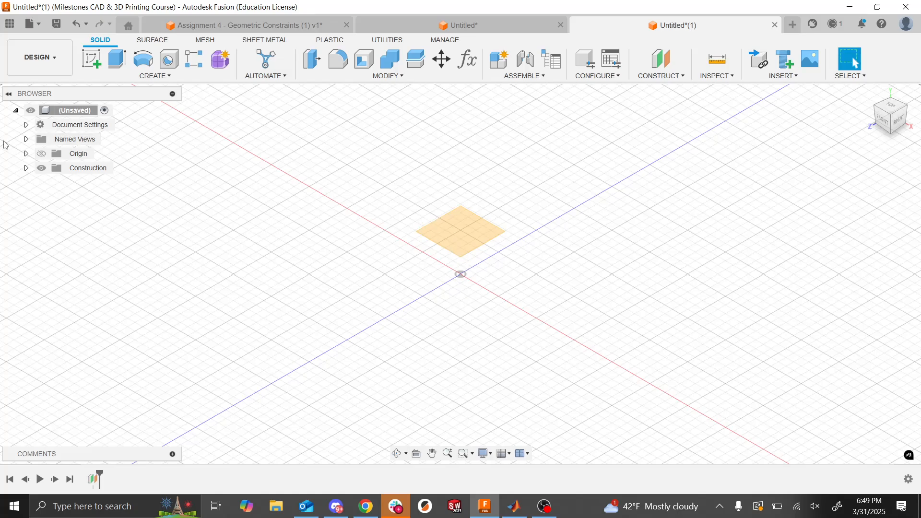
- Show the origin planes and create a second offset construction plane 100 mm above the first offset plane
click(41, 154)
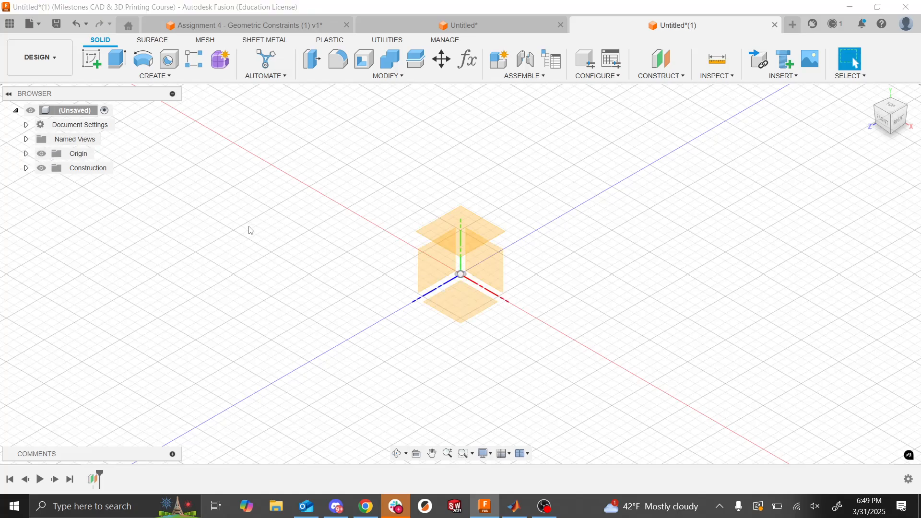
mouse_move(891, 135)
mouse_down()
mouse_move(881, 97)
mouse_move(891, 136)
mouse_move(896, 118)
mouse_up()
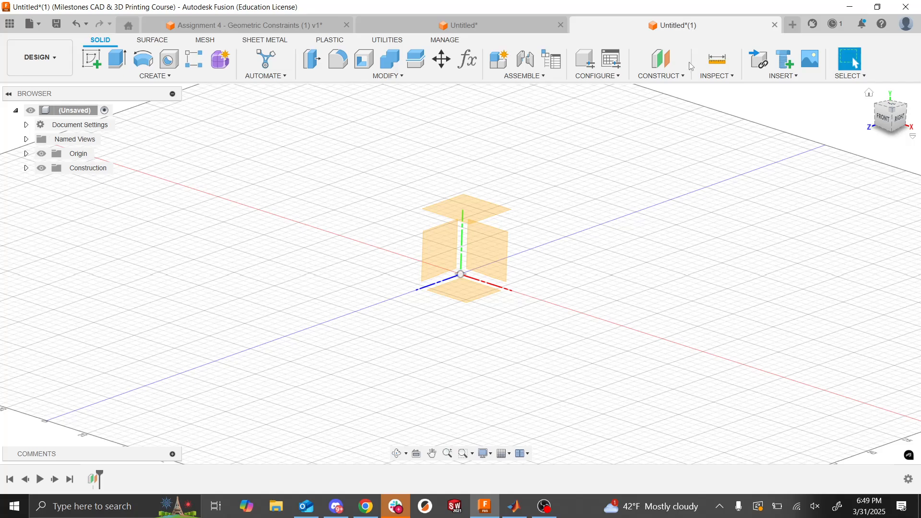
click(661, 59)
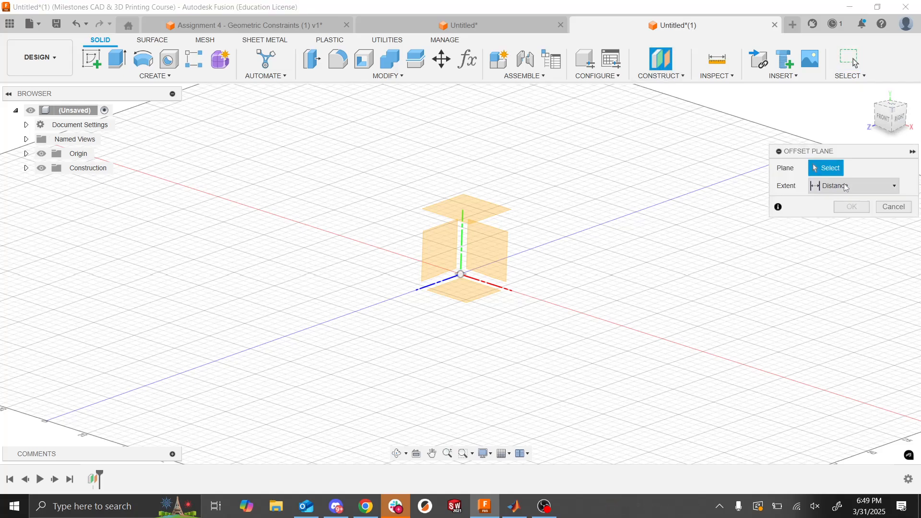
click(893, 207)
click(661, 76)
click(670, 89)
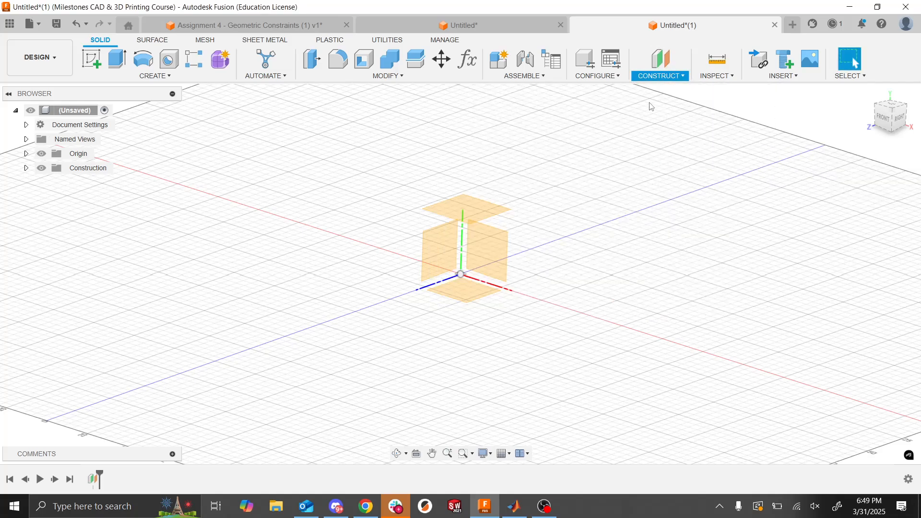
click(487, 206)
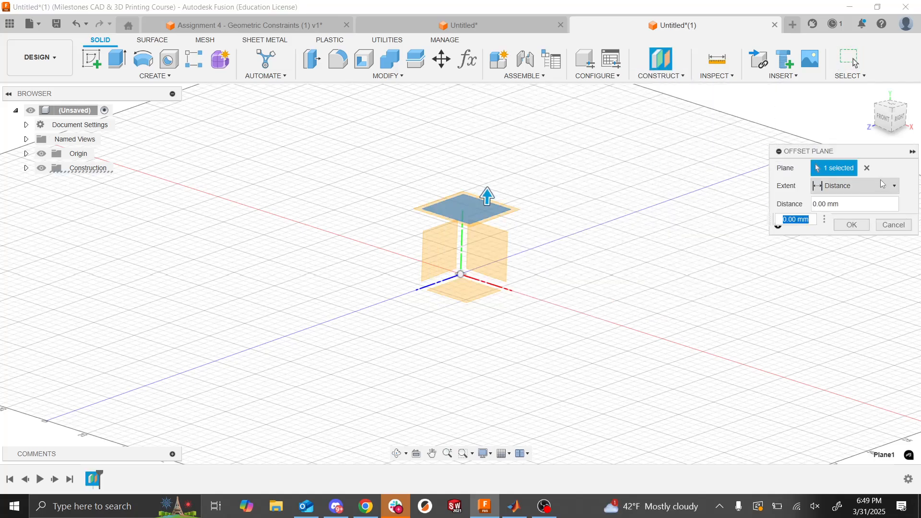
click(862, 204)
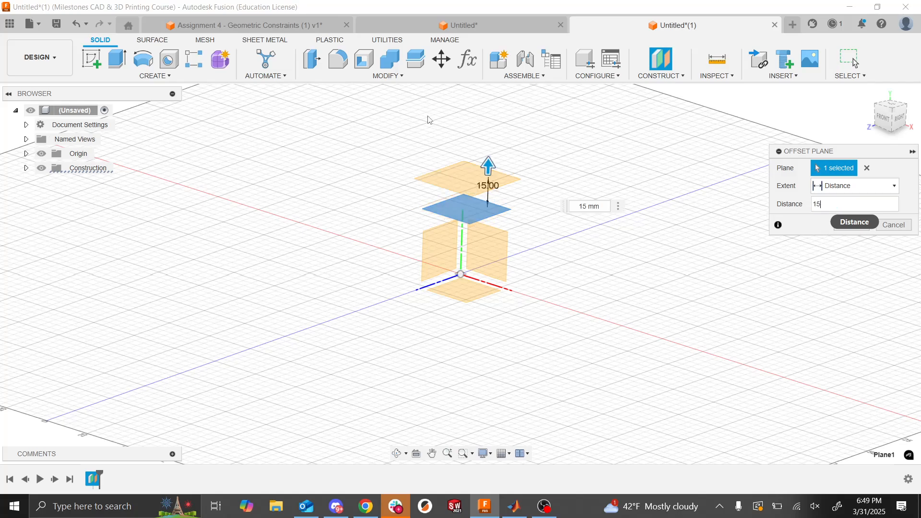
text(100)
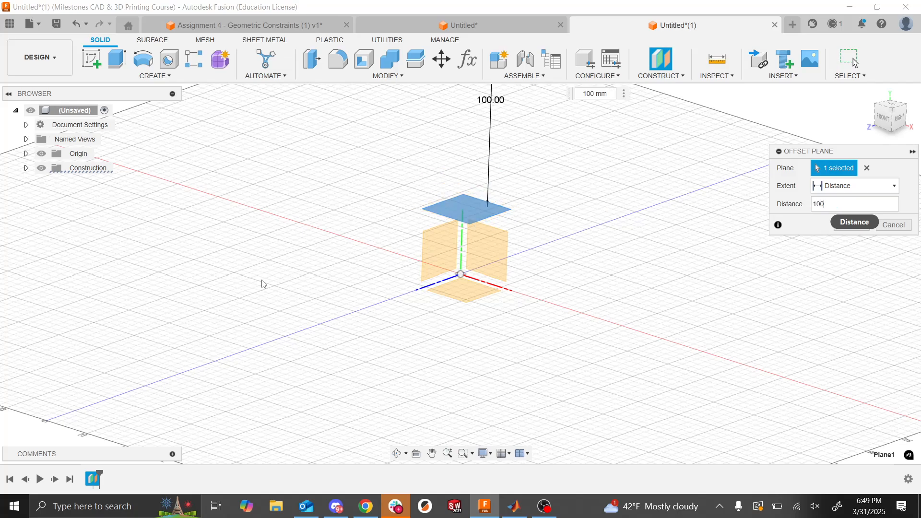
scroll(517, 269, down, 3)
scroll(516, 270, up, 6)
scroll(517, 270, down, 3)
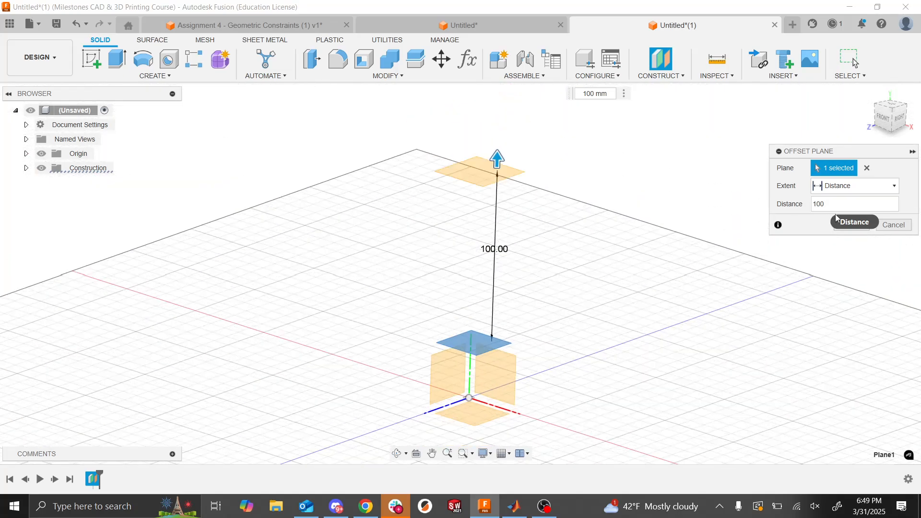
key(BackSpace)
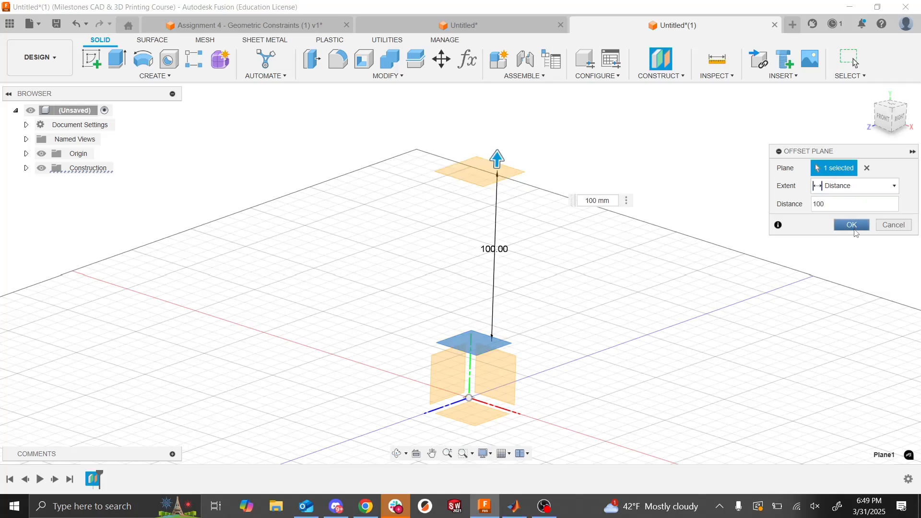
click(854, 233)
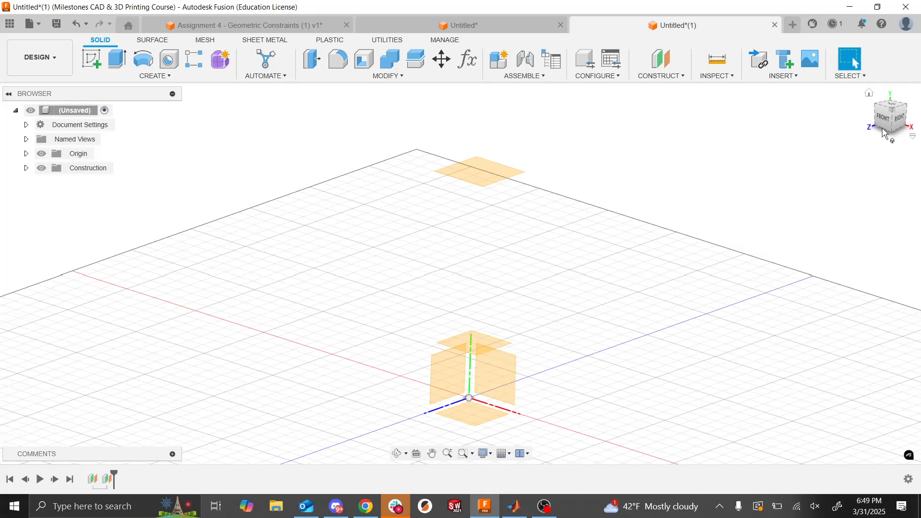
- Create a midplane between the first offset plane and the topmost offset plane
mouse_move(901, 126)
mouse_down()
mouse_move(889, 102)
mouse_move(910, 112)
mouse_up()
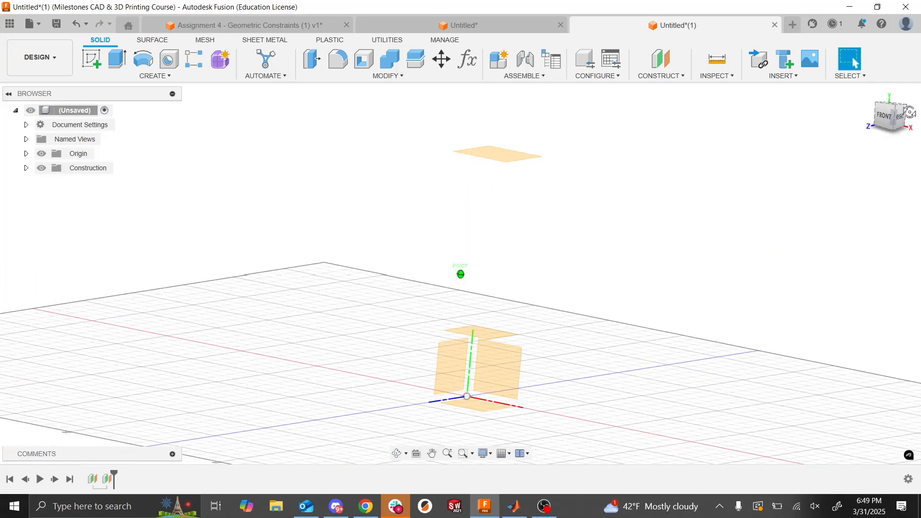
click(662, 77)
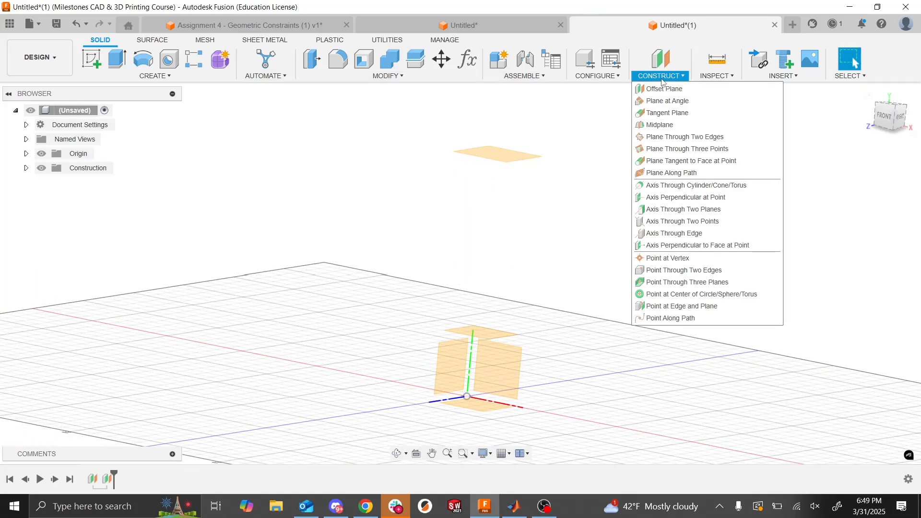
click(659, 126)
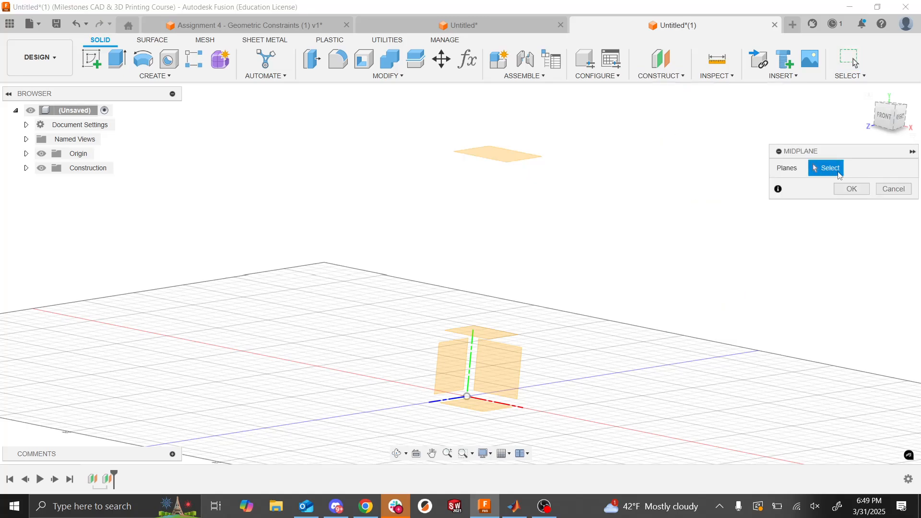
drag(886, 129, 873, 133)
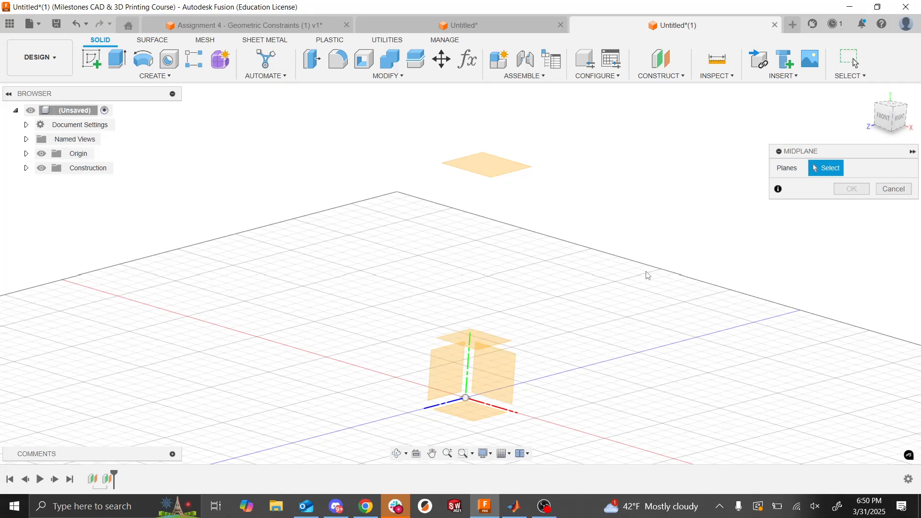
click(496, 341)
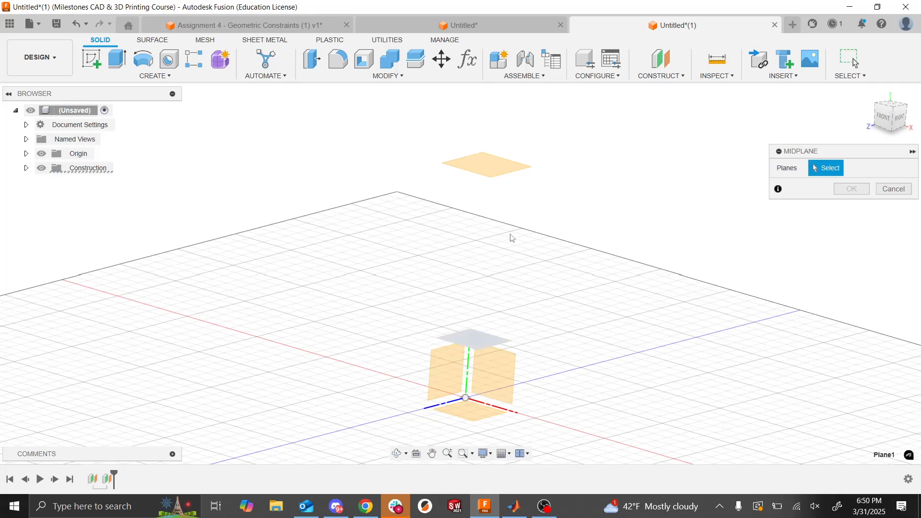
click(491, 175)
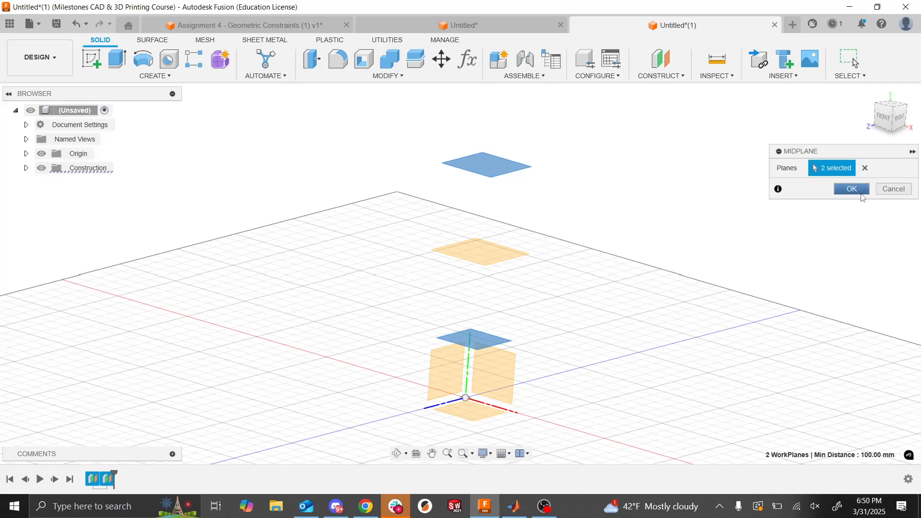
click(852, 189)
mouse_move(884, 122)
mouse_down()
mouse_move(868, 98)
mouse_move(882, 122)
mouse_up()
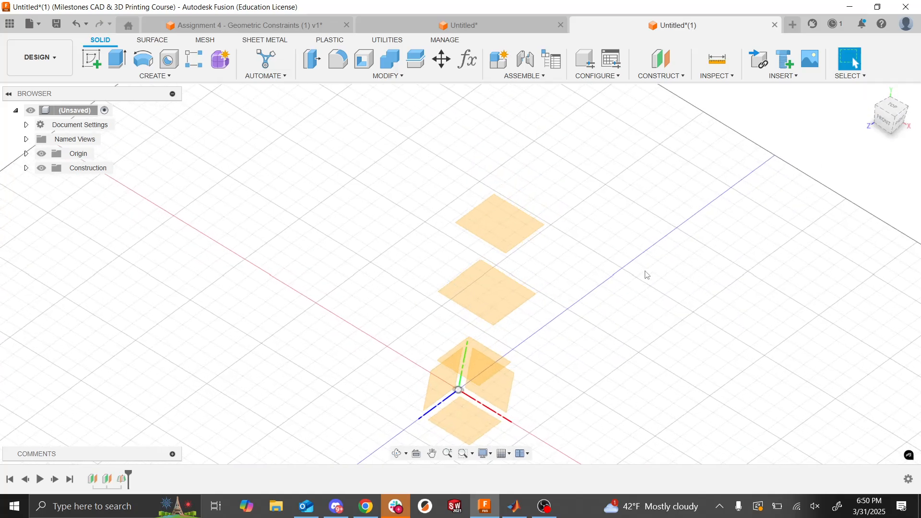
- Edit the topmost offset plane's feature and increase its distance above the first offset plane
right_click(110, 484)
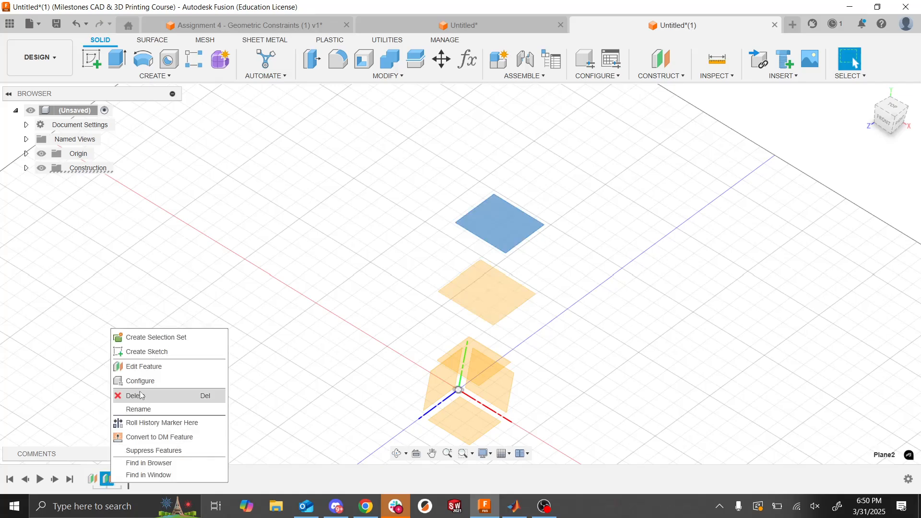
click(144, 367)
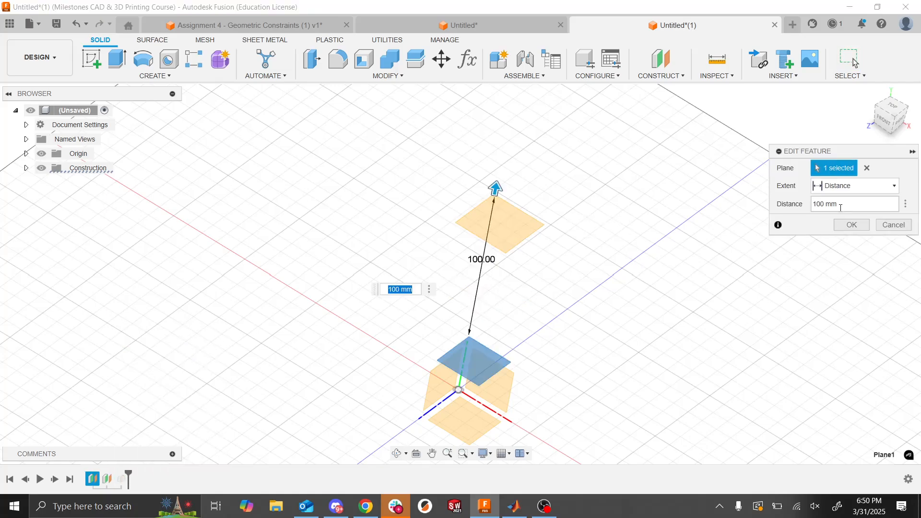
click(843, 204)
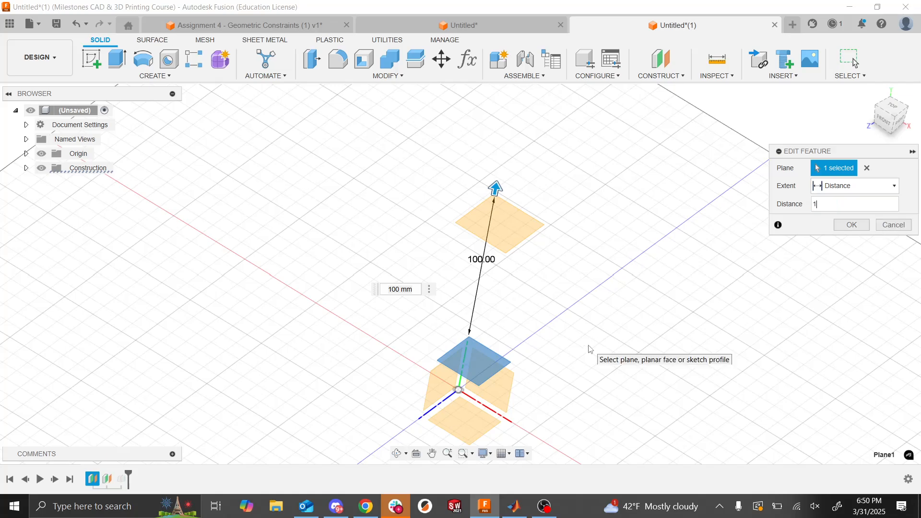
key(Return)
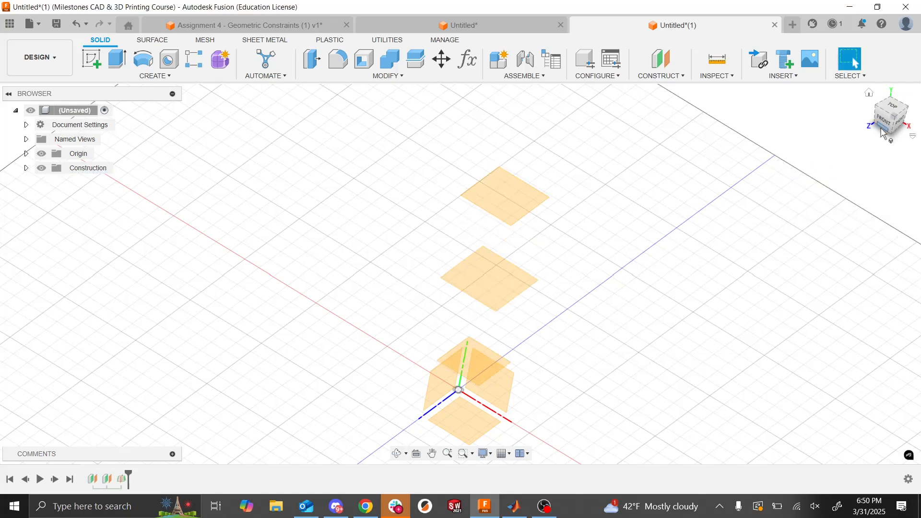
mouse_move(885, 126)
mouse_down()
mouse_move(873, 98)
mouse_move(886, 132)
mouse_up()
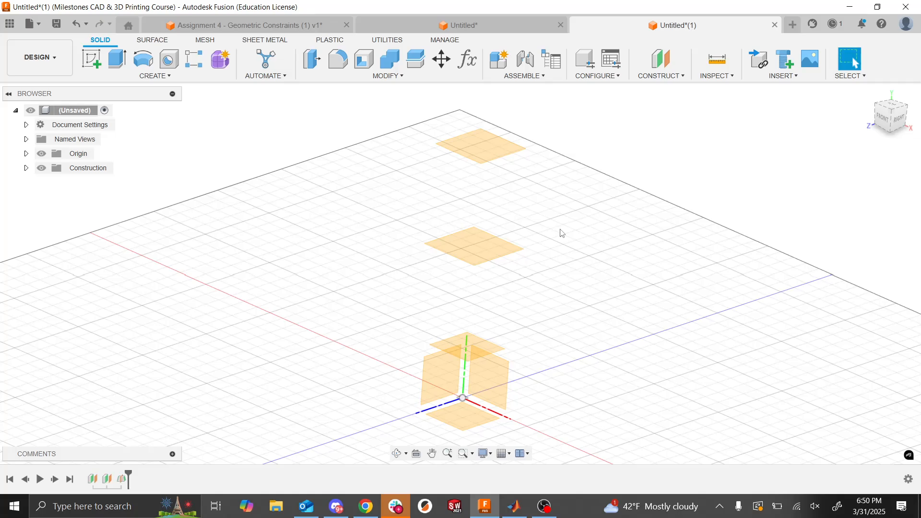
- Switch to the Assignment 6 hair dryer slide to check the circle layout, and return to the Fusion design
key(alt+Tab)
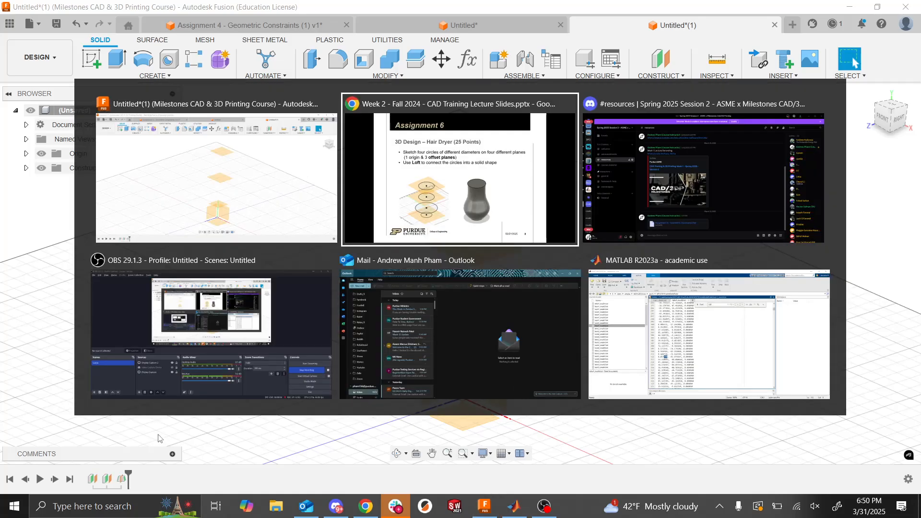
click(452, 227)
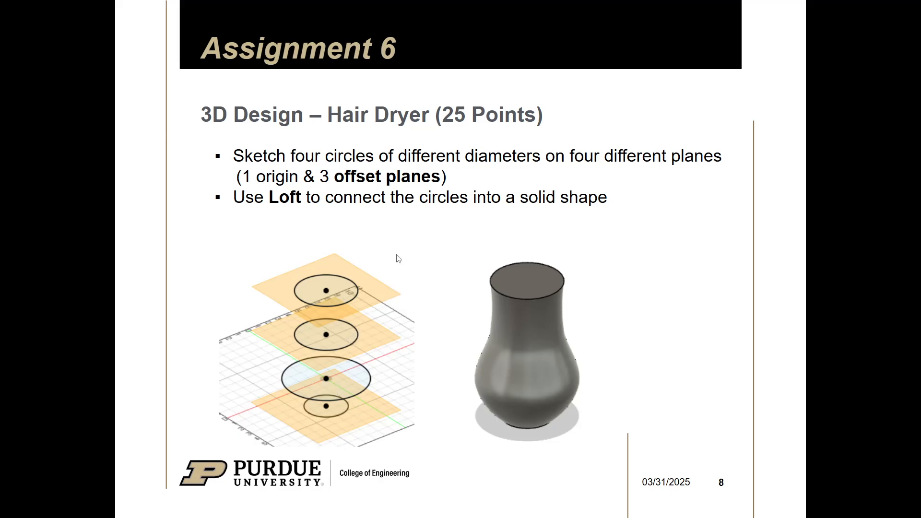
key(alt+Tab)
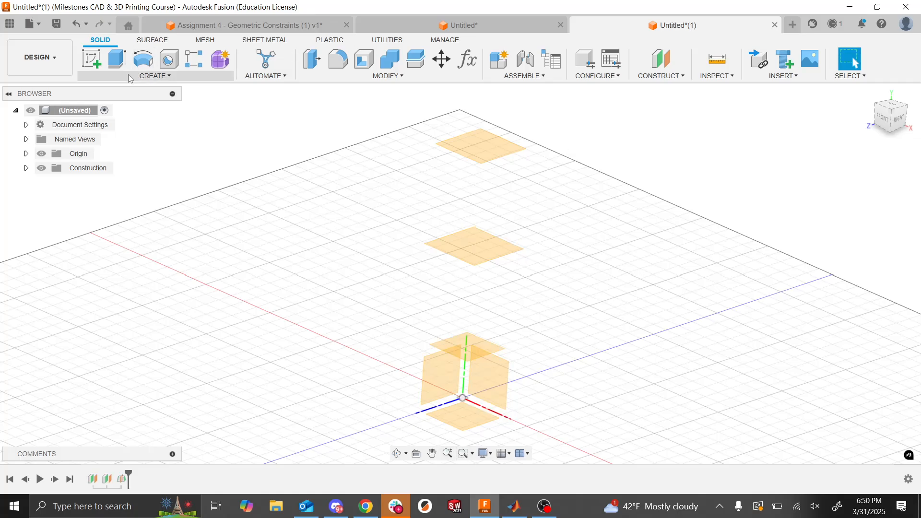
- Start a sketch on the horizontal origin plane, with the construction planes hidden, and draw a center-diameter circle centered on the origin
click(97, 61)
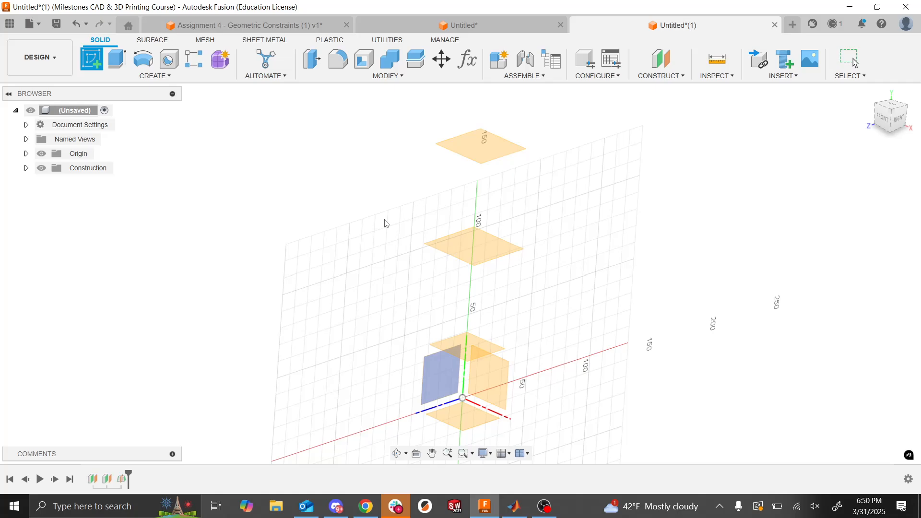
click(468, 413)
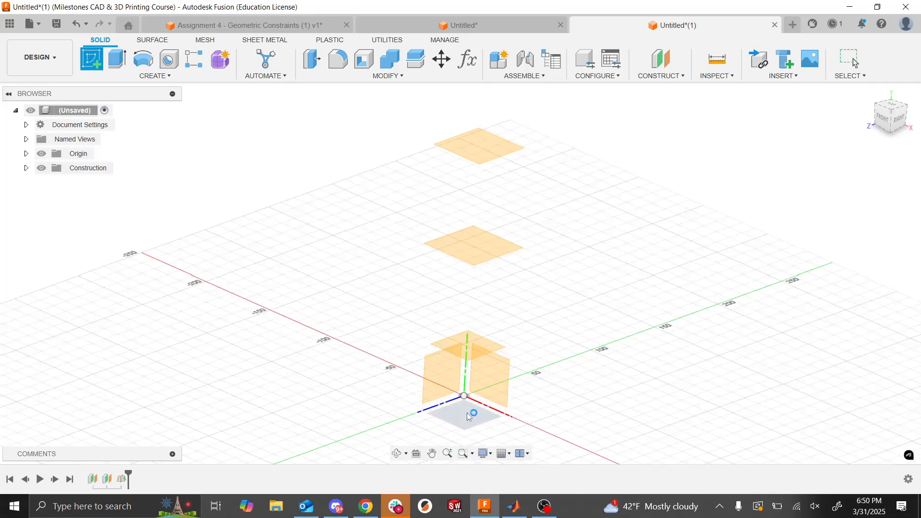
click(143, 59)
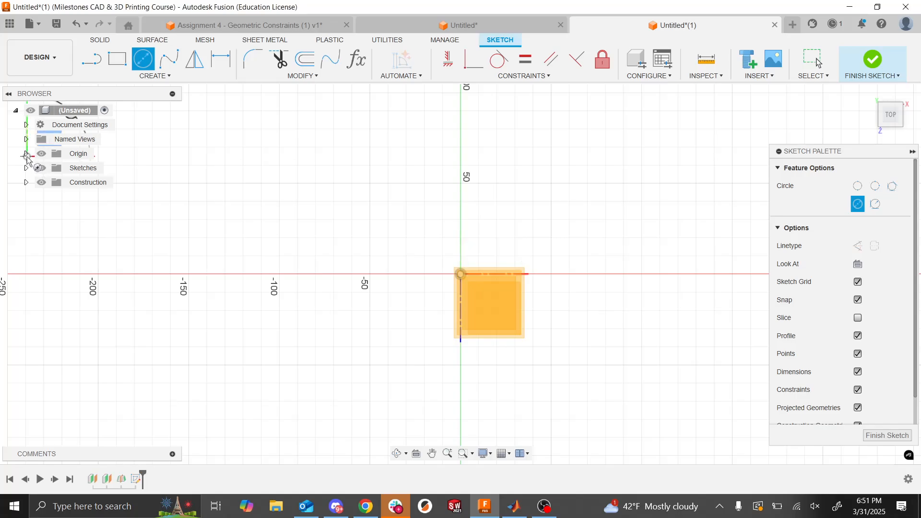
key(Escape)
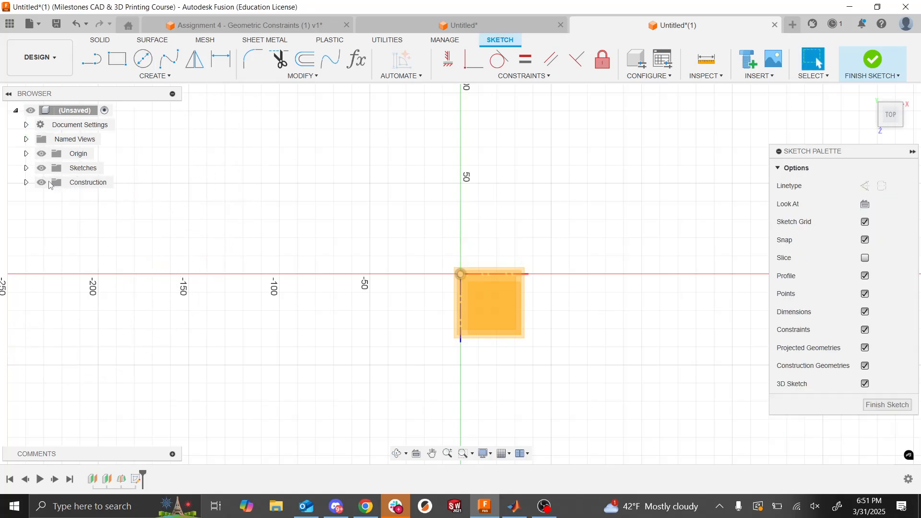
click(143, 58)
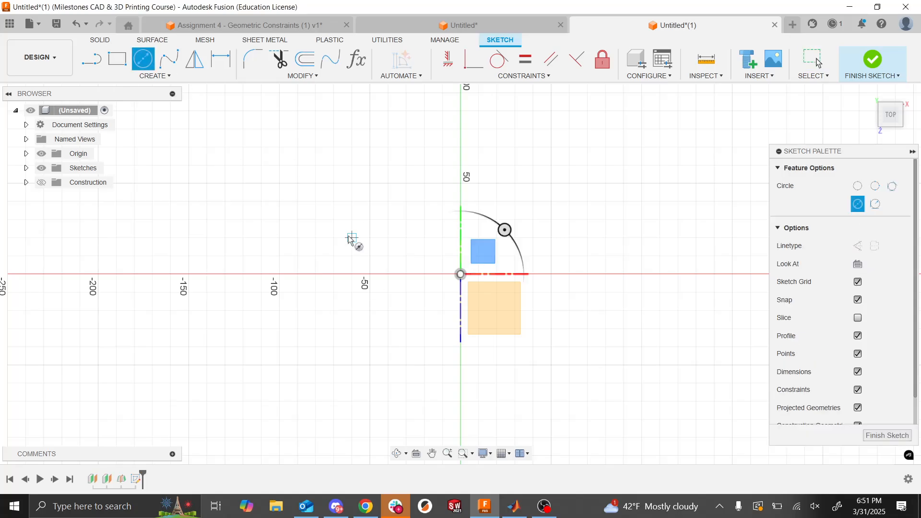
click(461, 275)
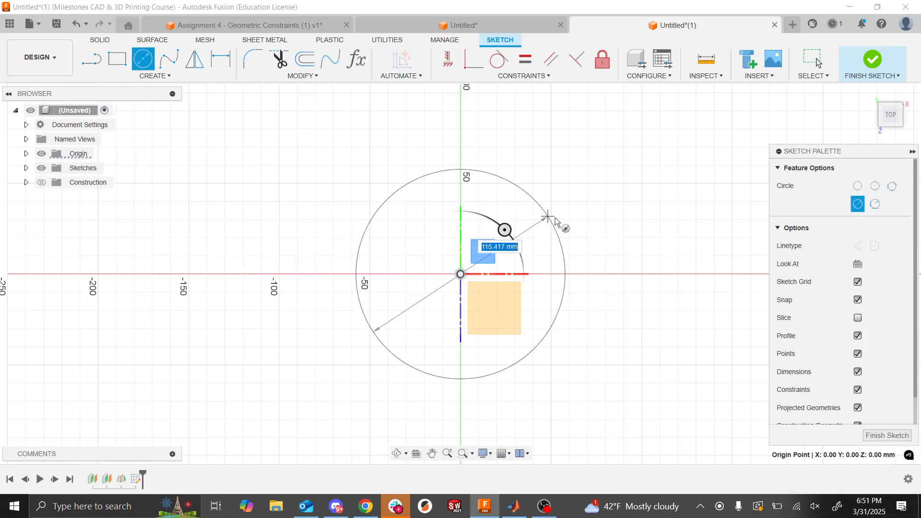
click(562, 218)
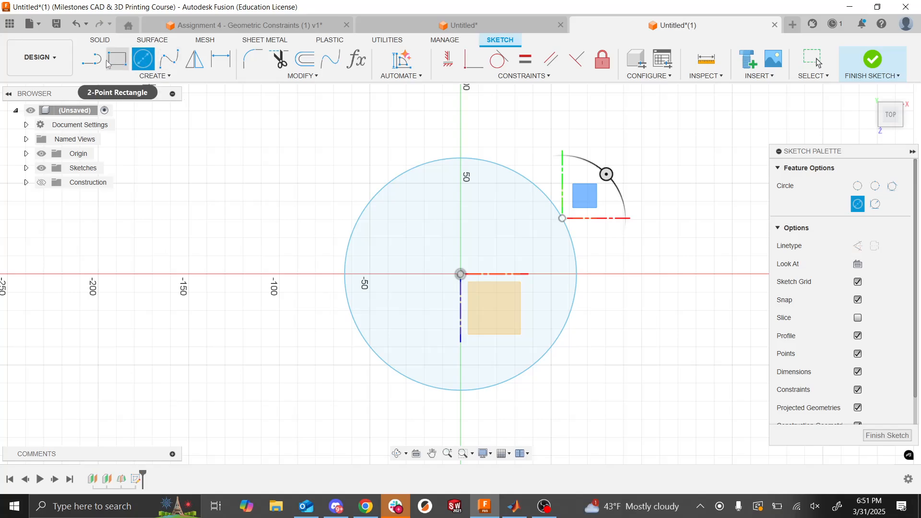
- Dimension the origin-centered circle's diameter as 30 mm
click(216, 65)
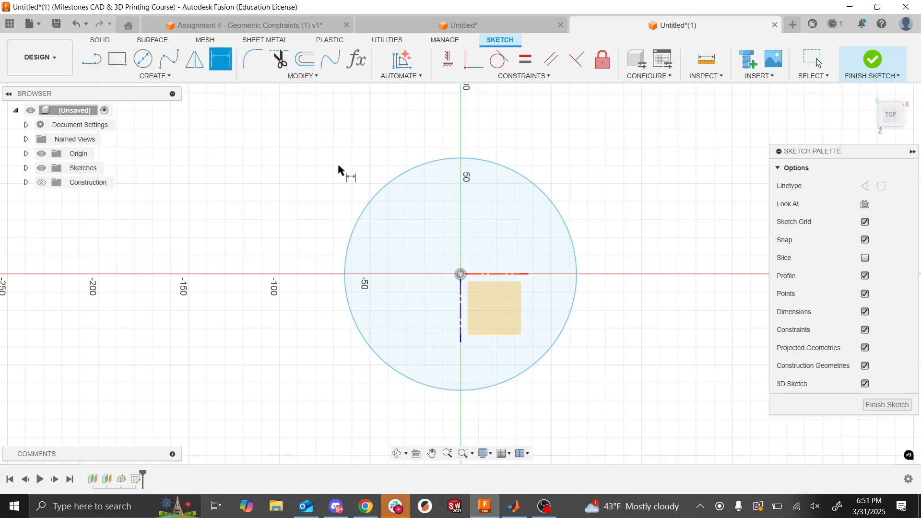
click(374, 199)
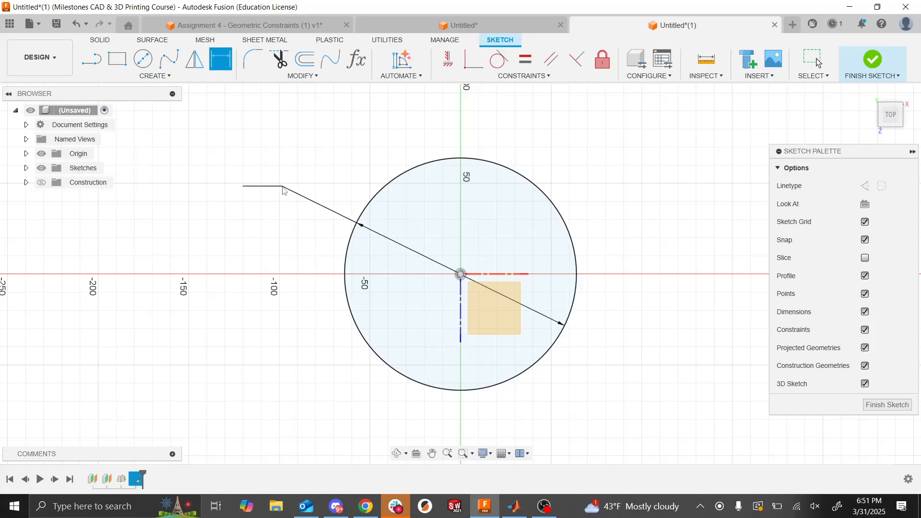
click(284, 191)
text(30)
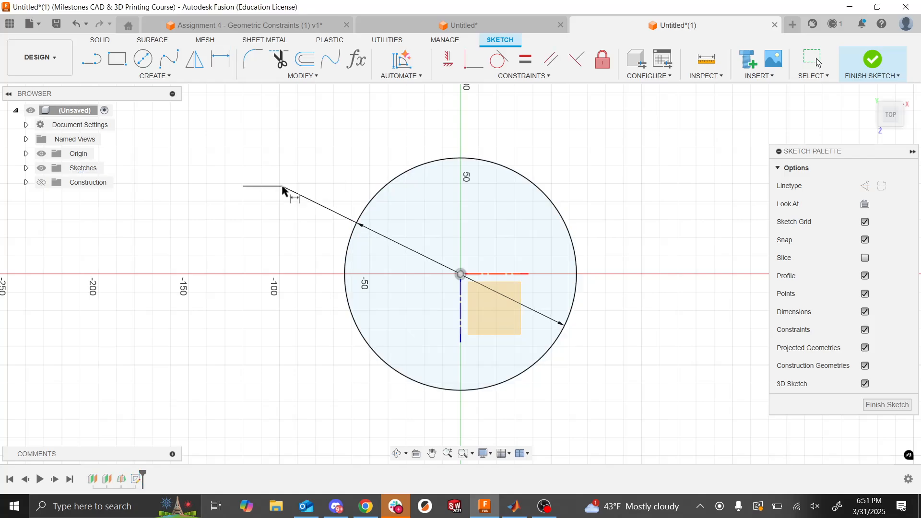
key(Return)
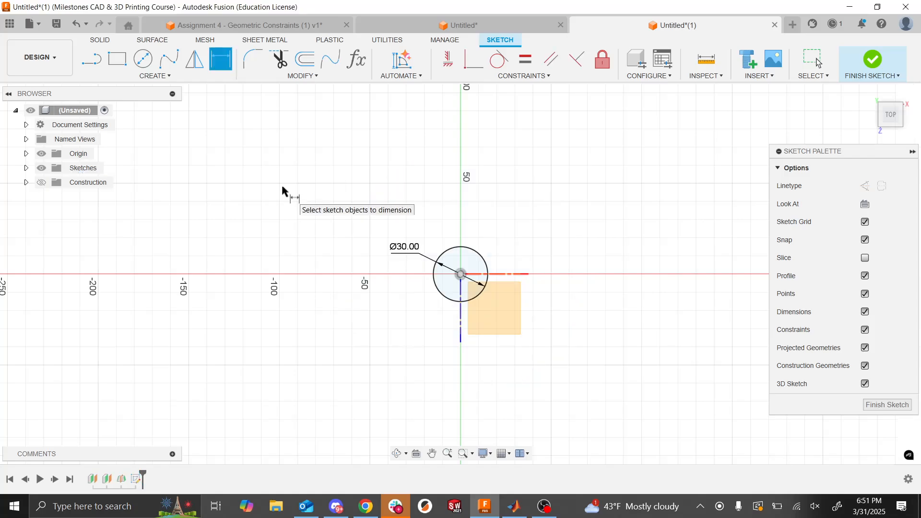
- Change the circle's diameter dimension to 40 mm and finish the sketch
double_click(403, 249)
text(40)
key(Return)
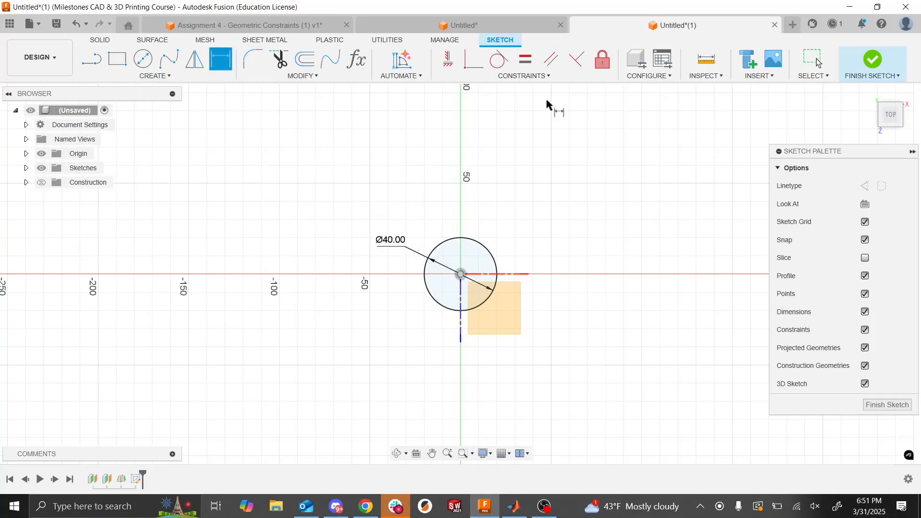
click(873, 60)
- Show the construction planes again and start a new sketch on the lowest offset plane
click(42, 183)
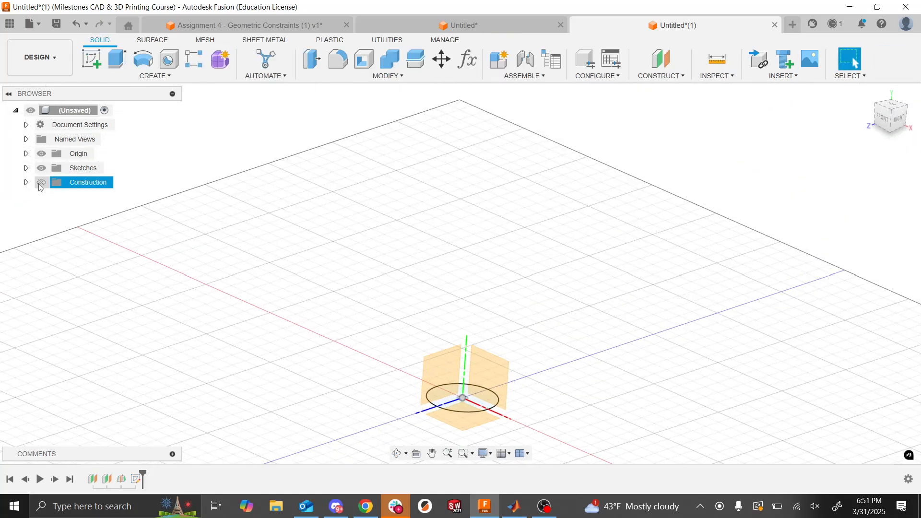
click(92, 58)
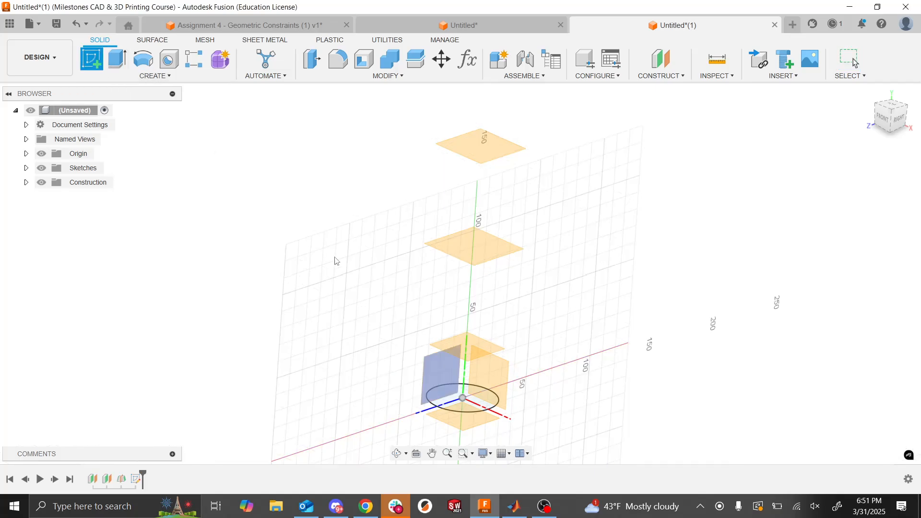
click(472, 357)
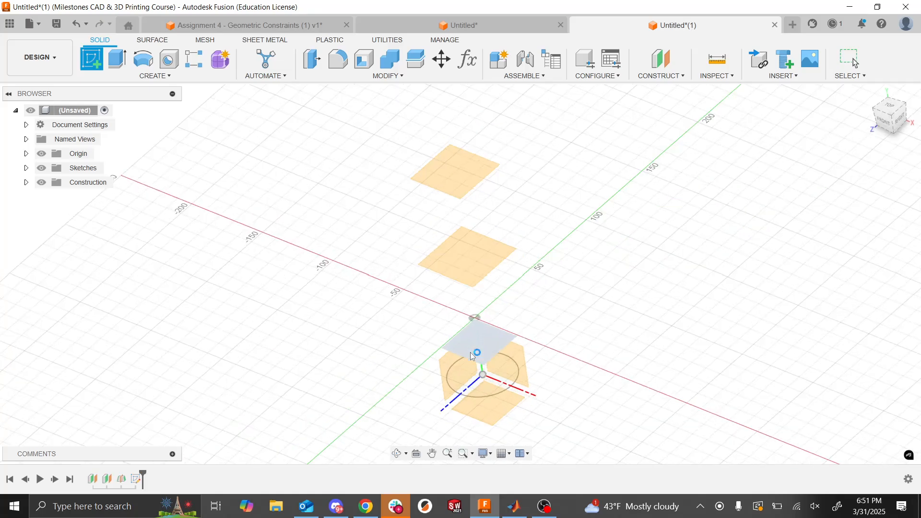
click(143, 59)
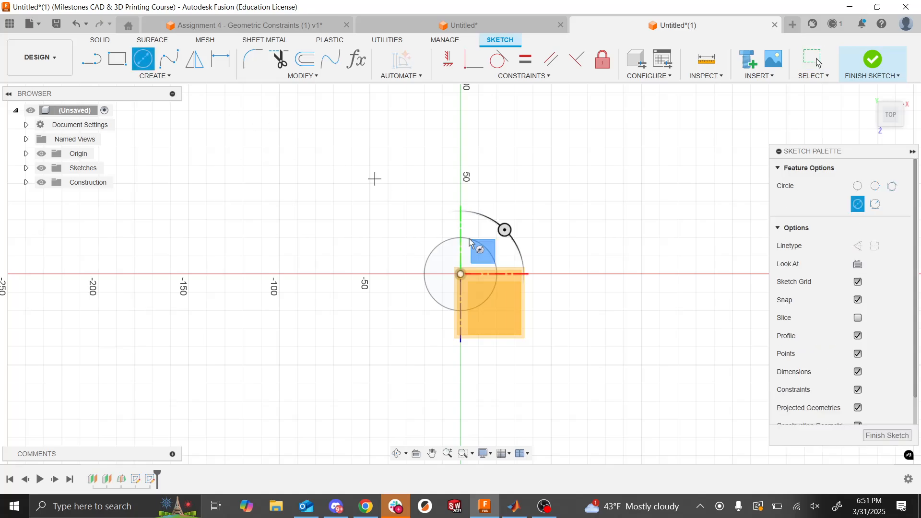
click(460, 273)
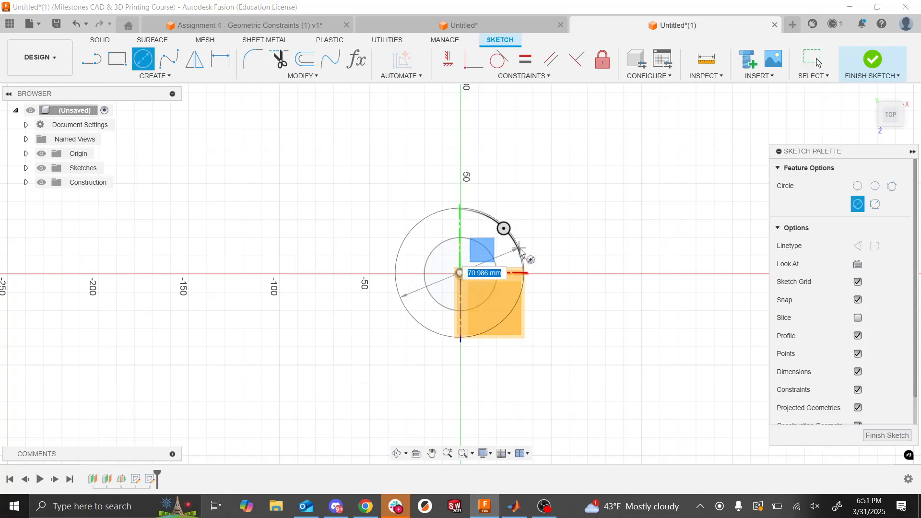
key(Escape)
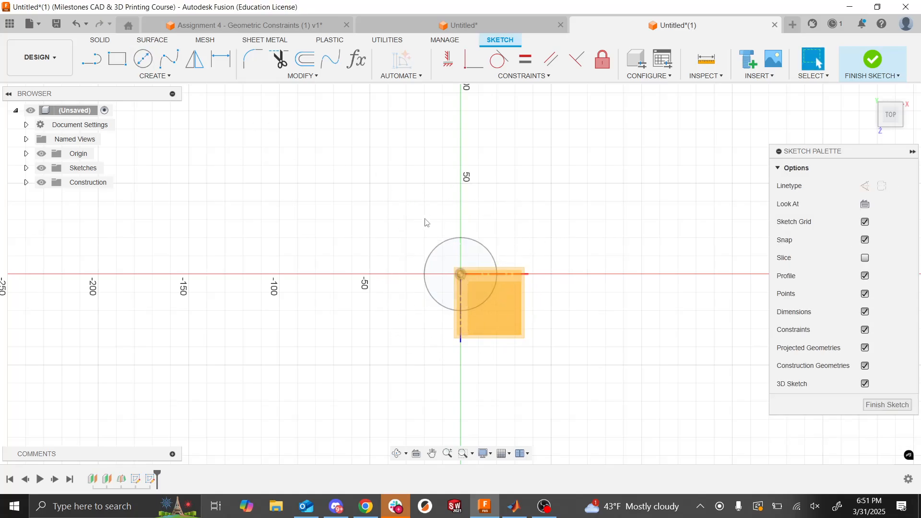
click(143, 59)
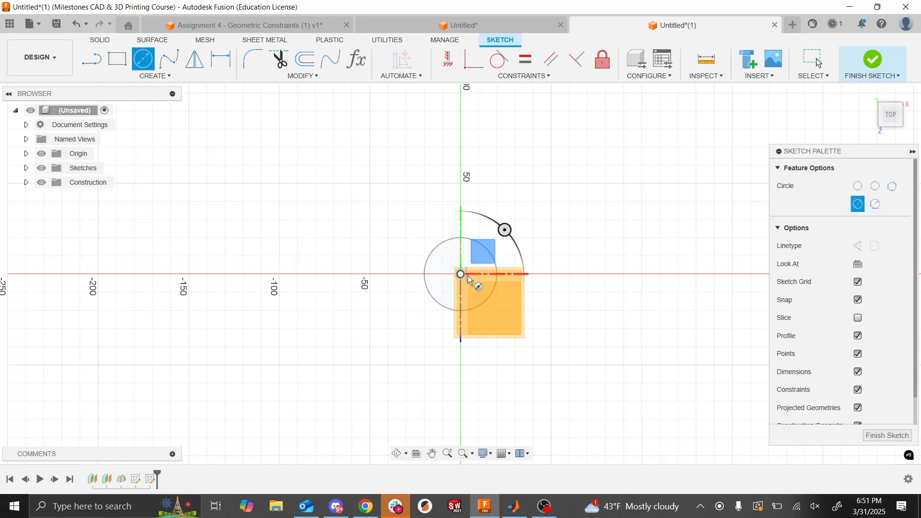
key(Escape)
- Hide the construction planes and draw a center-diameter circle about 213 mm in diameter, centered on the origin
click(41, 183)
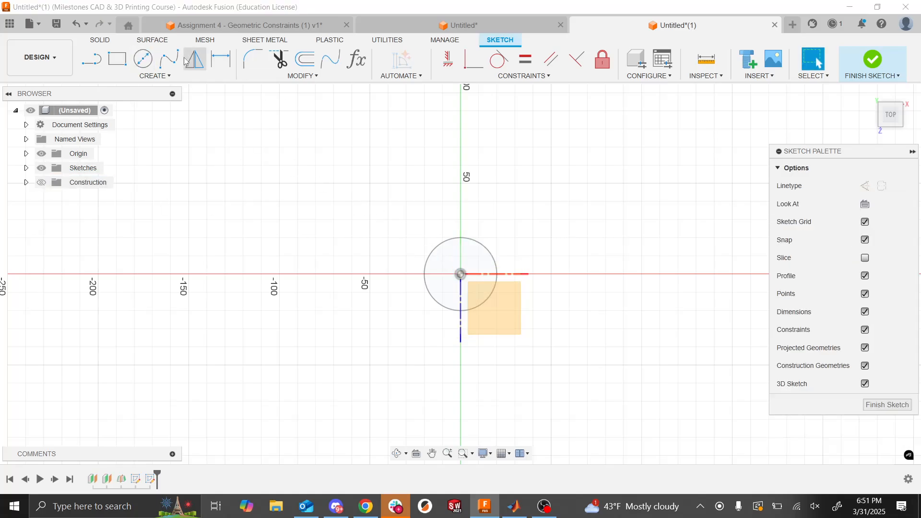
click(142, 59)
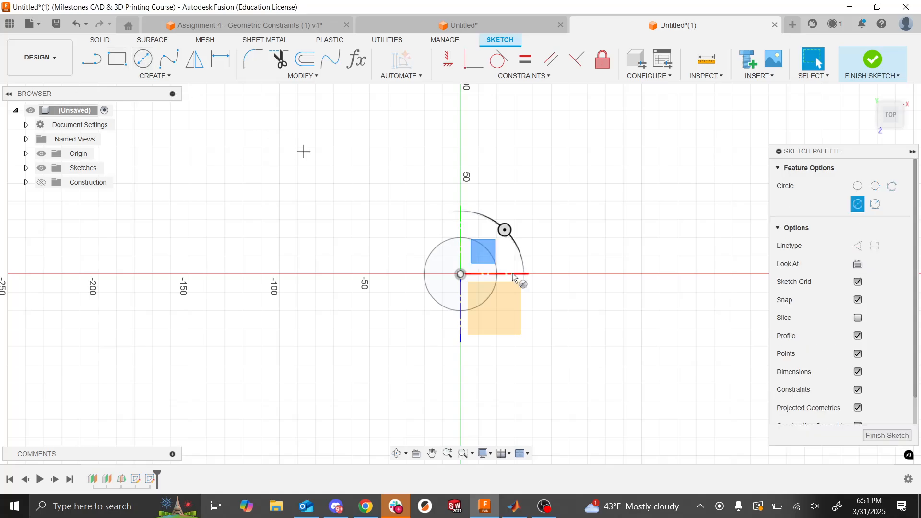
click(460, 275)
click(623, 169)
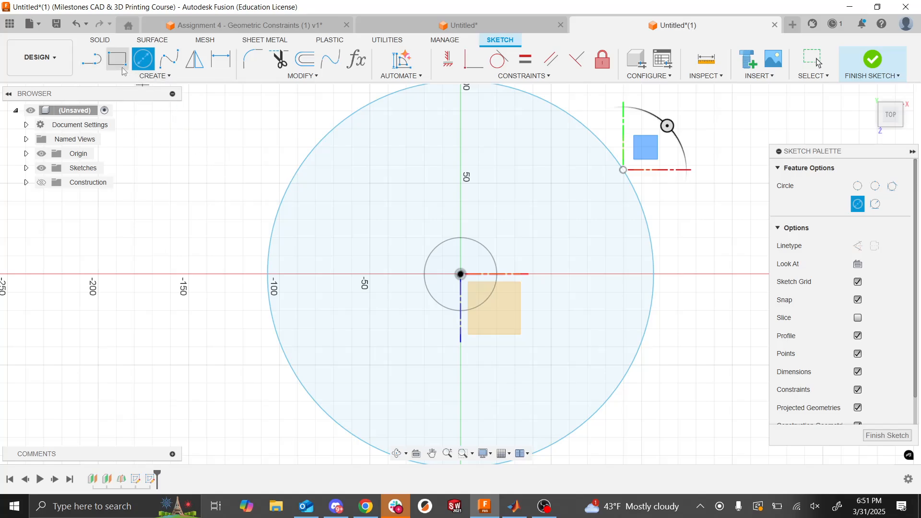
- Dimension the new circle's diameter as 70 mm
click(221, 59)
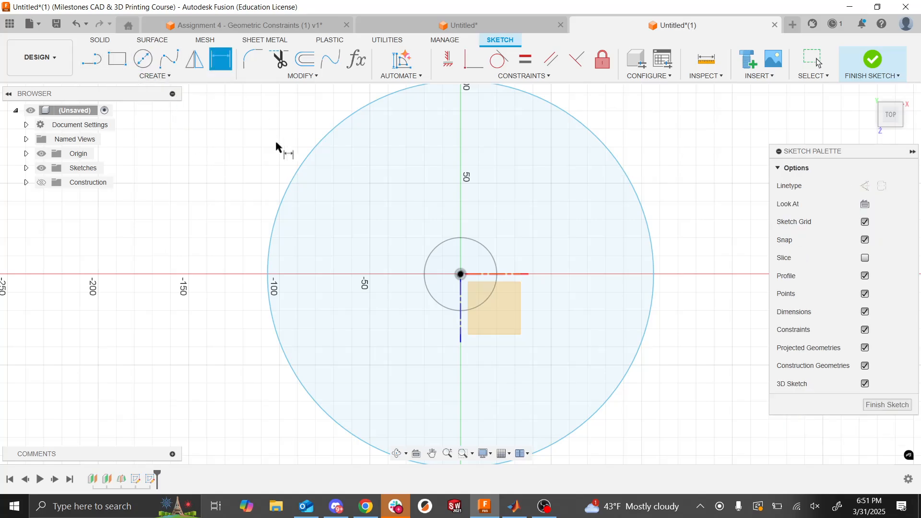
click(297, 180)
click(219, 260)
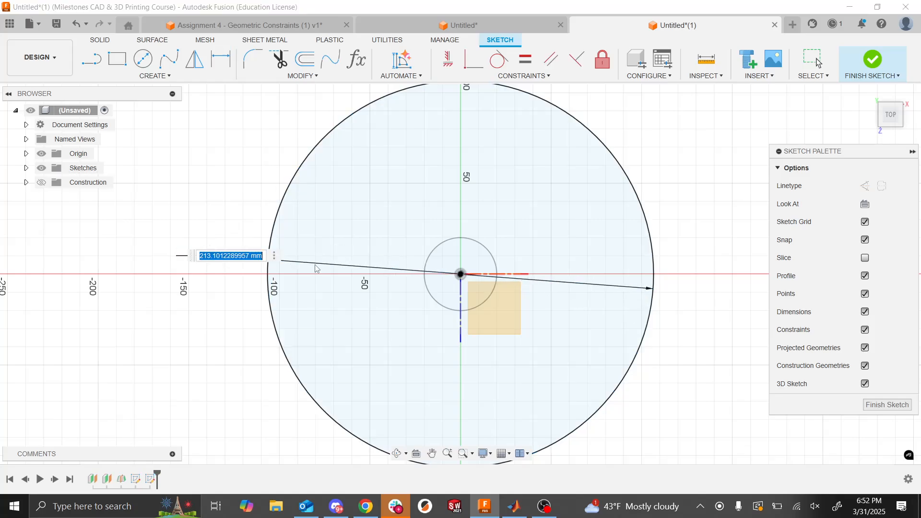
text(70)
key(Return)
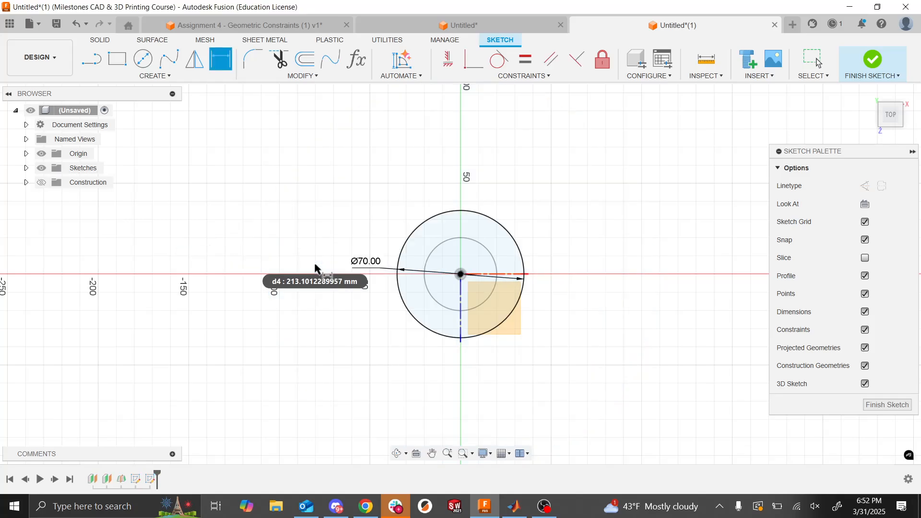
- Change the circle's diameter dimension to 80 mm and finish the sketch
double_click(372, 262)
text(80)
key(Return)
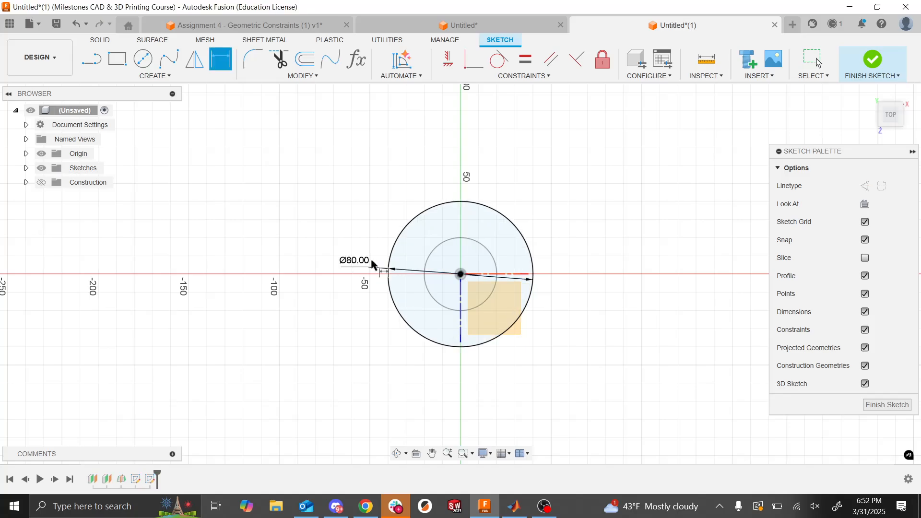
click(873, 59)
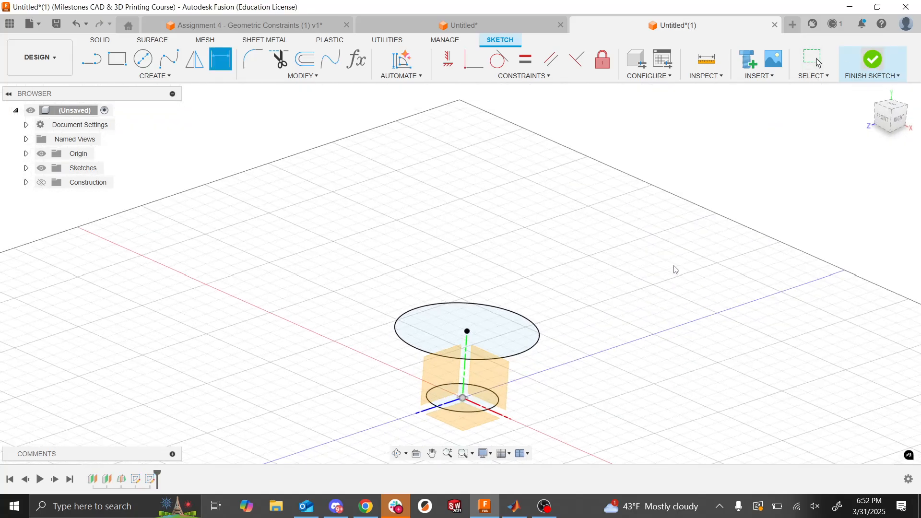
- Show the construction planes again and start a new sketch on the middle offset plane
click(42, 183)
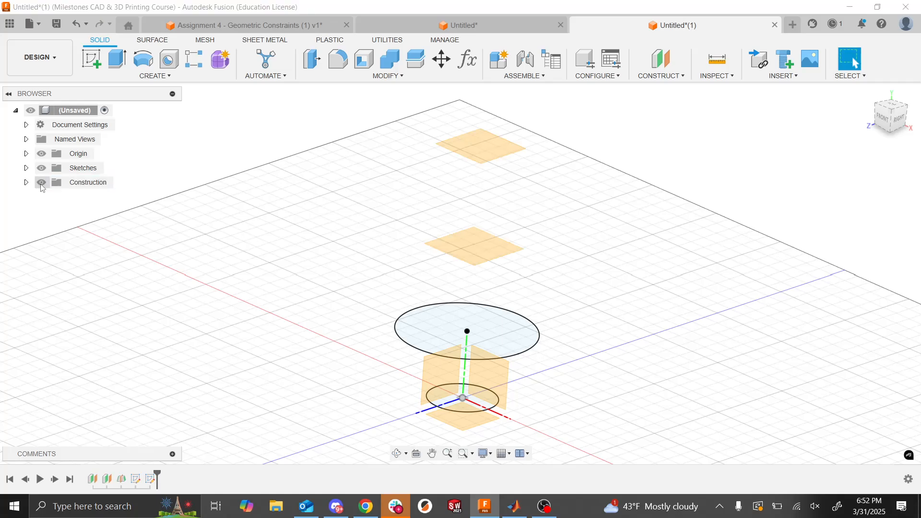
click(94, 61)
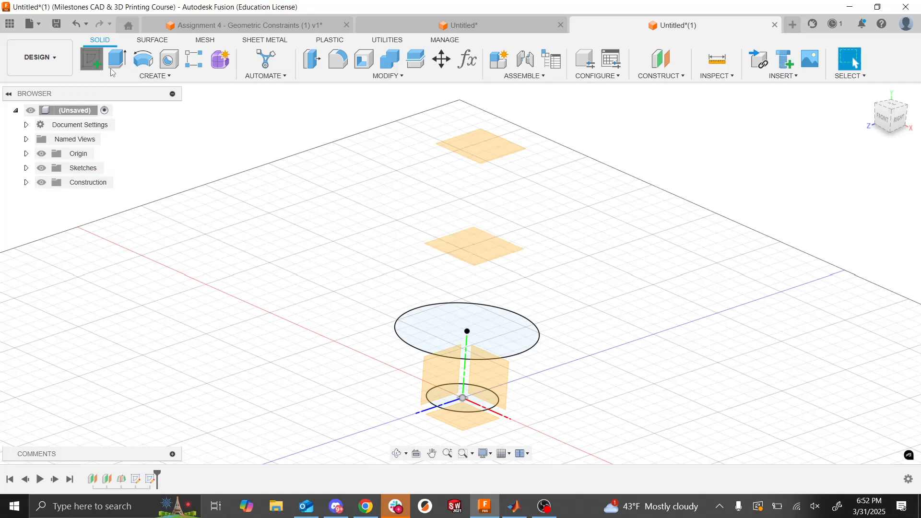
click(471, 239)
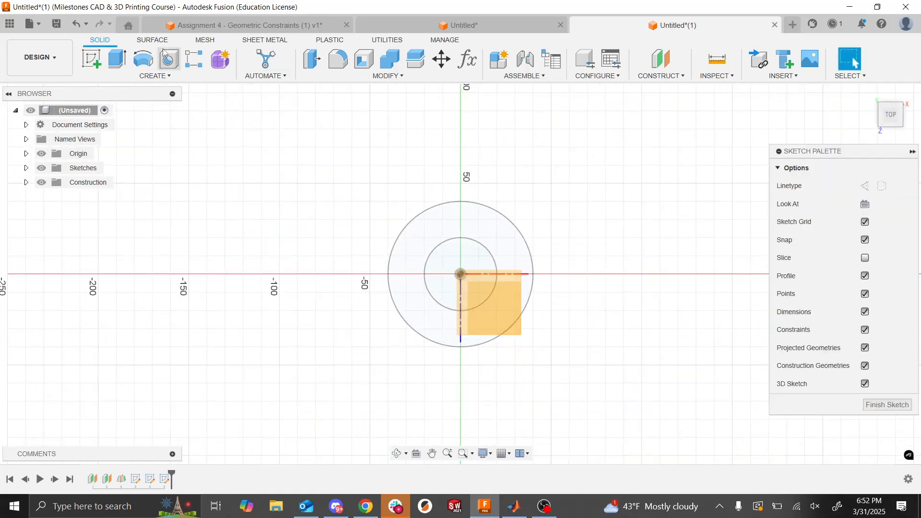
click(143, 59)
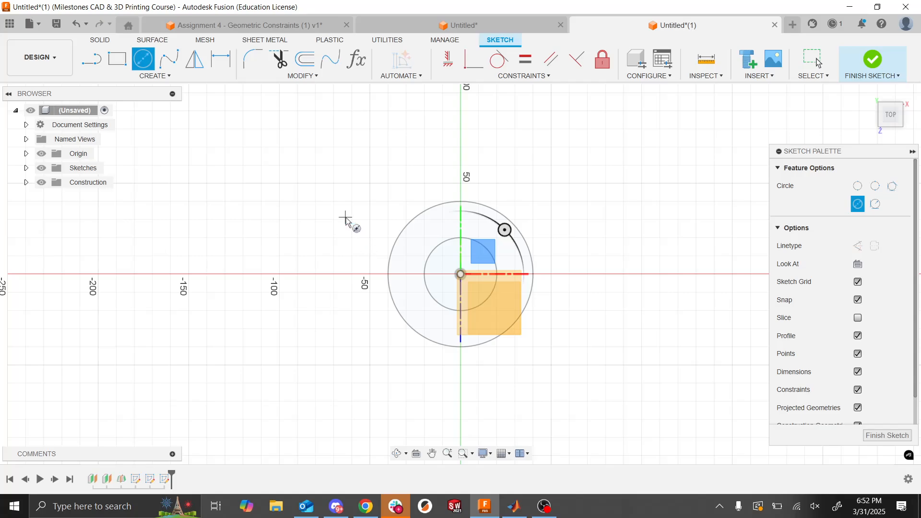
click(41, 183)
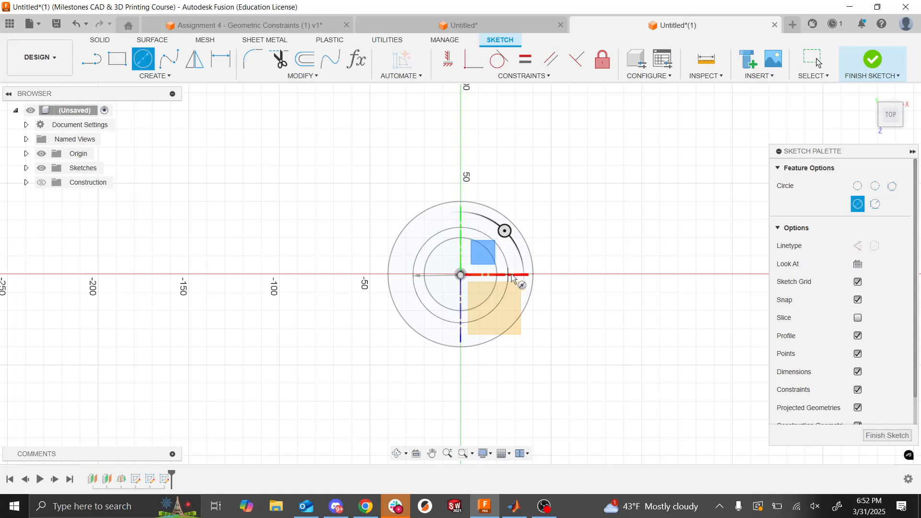
key(Escape)
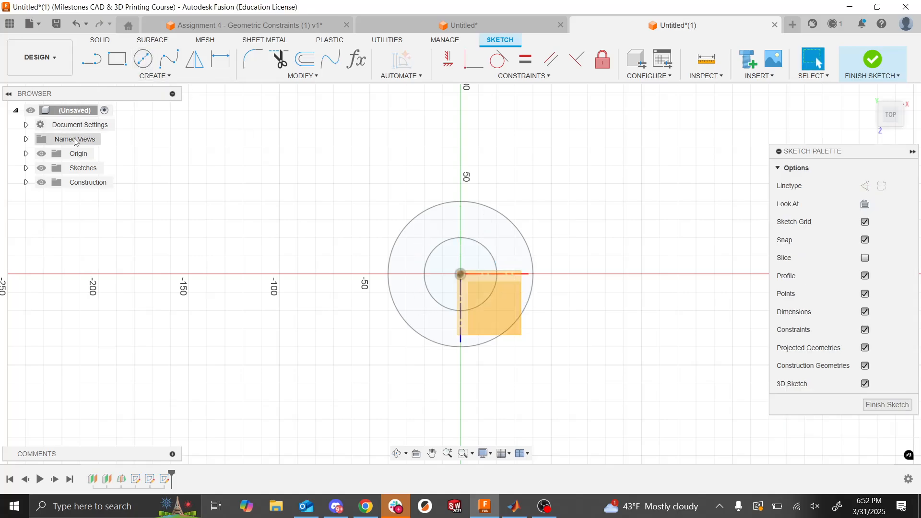
- Hide the construction planes and draw a center-diameter circle about 61 mm in diameter, centered on the origin
click(41, 182)
click(143, 59)
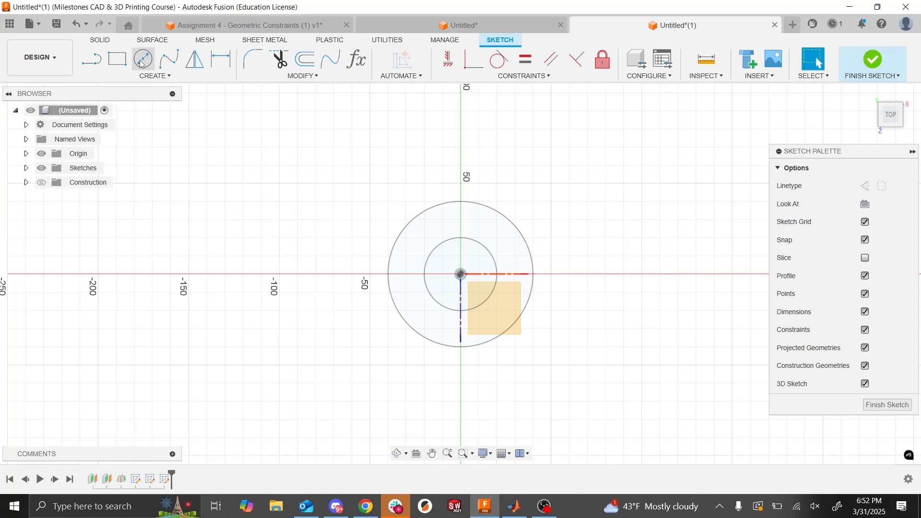
click(461, 275)
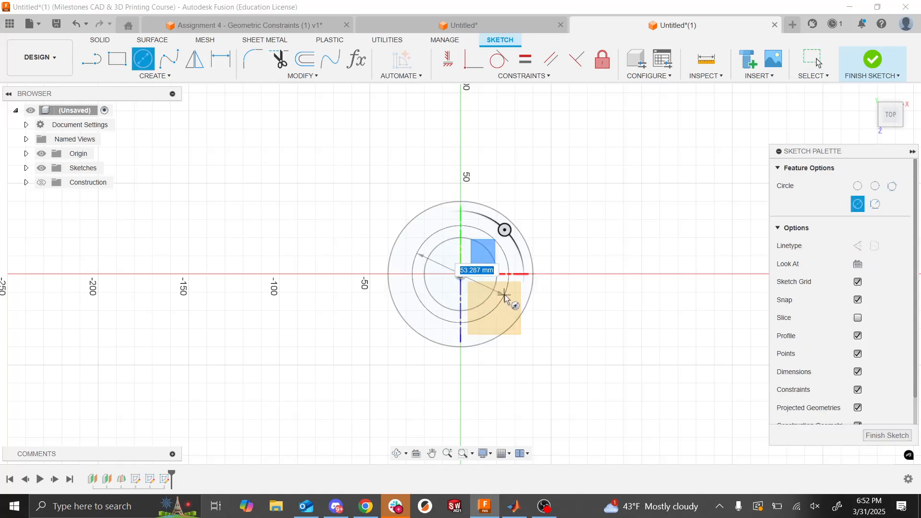
click(511, 297)
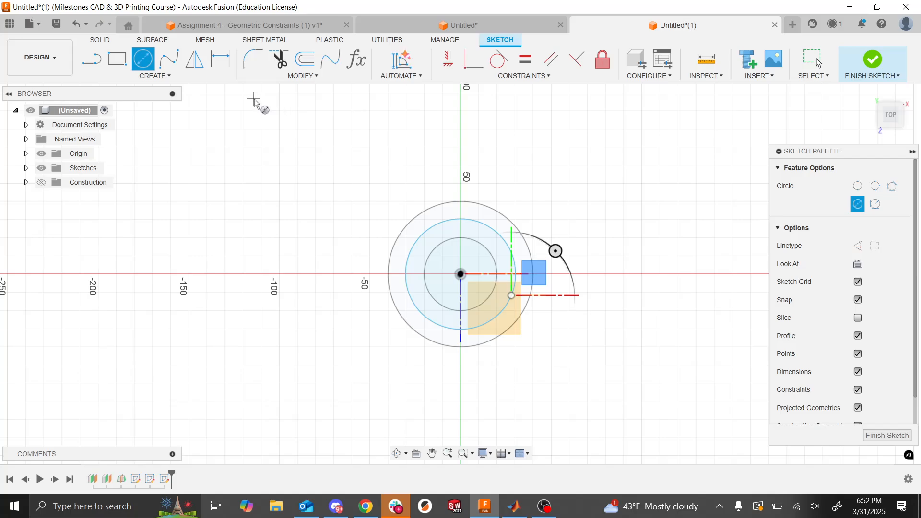
- Dimension the middle plane's circle with a 60 mm diameter and finish the sketch
click(40, 57)
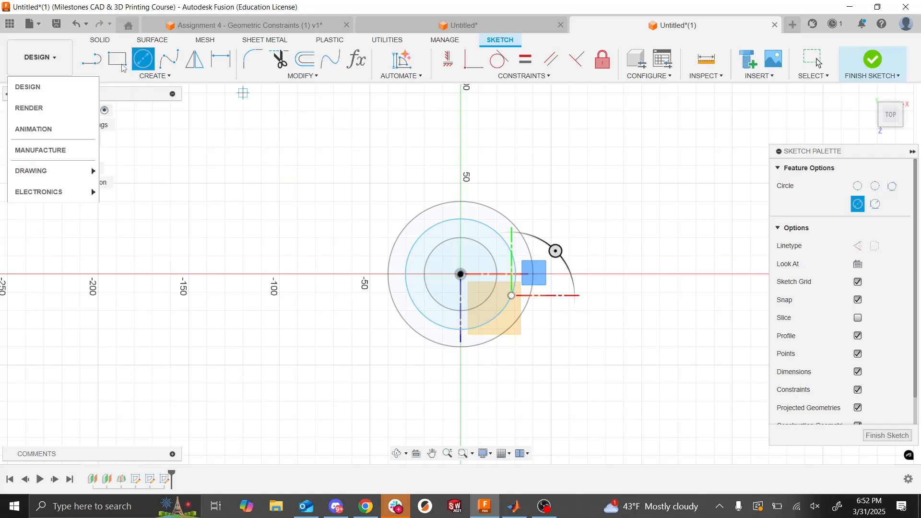
key(Escape)
key(d)
click(406, 262)
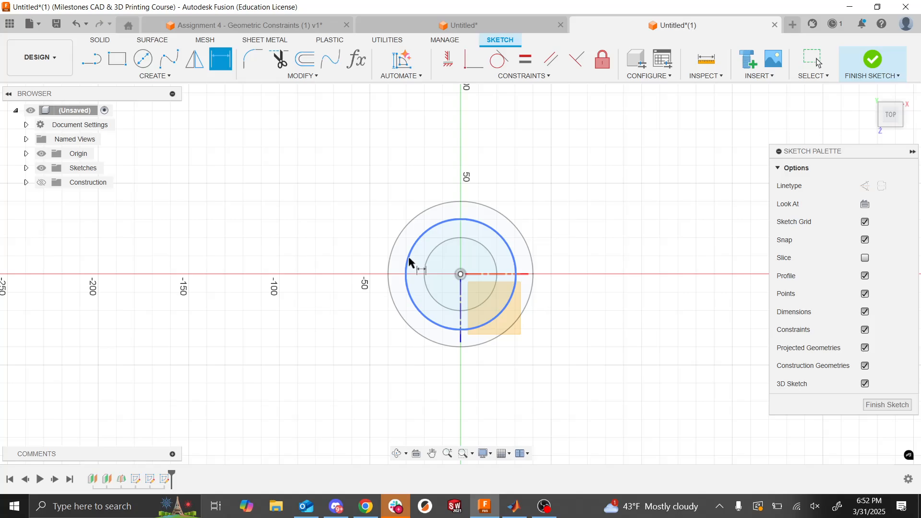
click(312, 225)
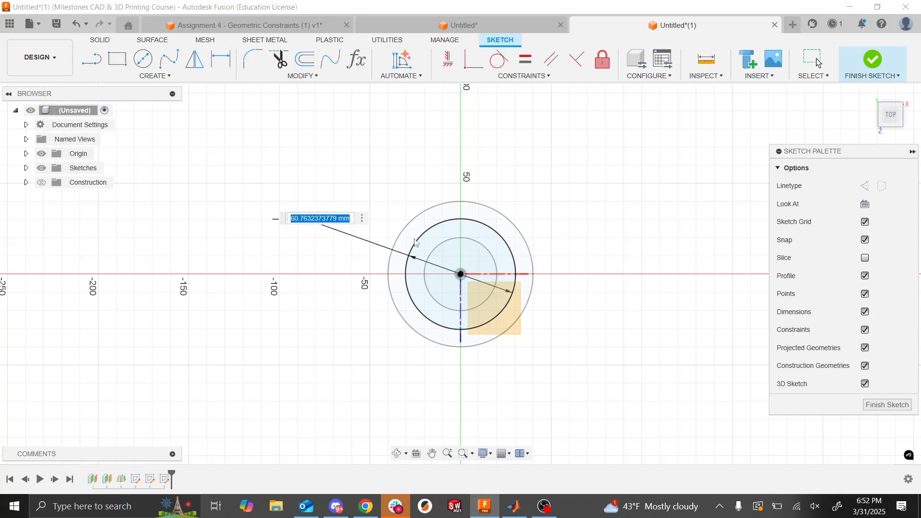
text(60)
key(Return)
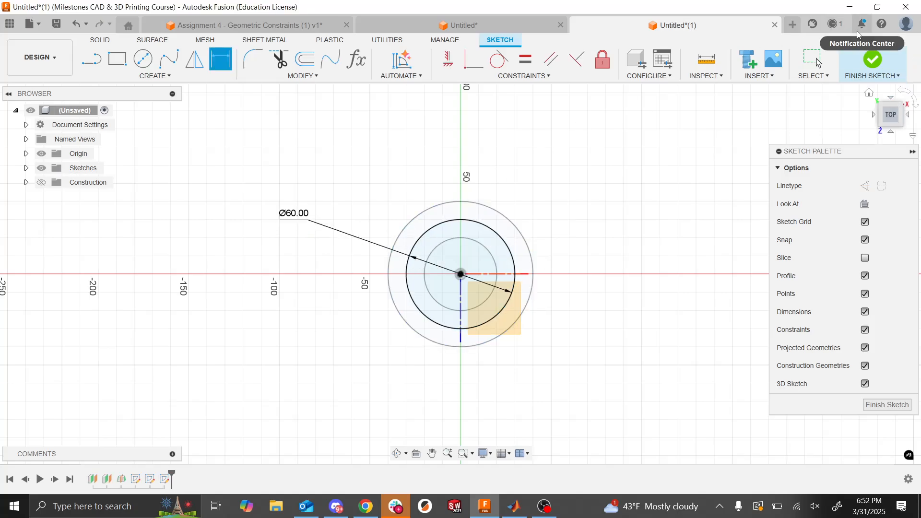
click(872, 59)
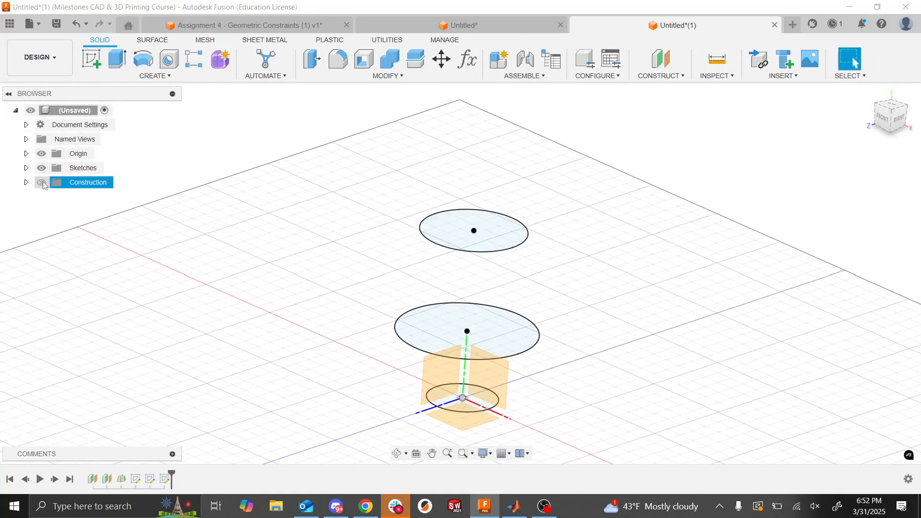
- Start a sketch on the topmost offset plane, with the construction planes shown, and draw an origin-centered circle about 50 mm in diameter
click(42, 182)
click(91, 59)
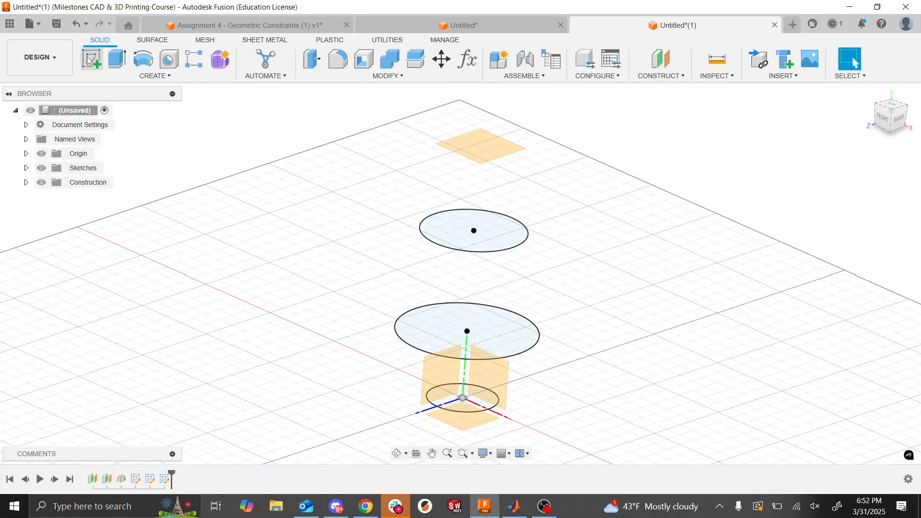
click(493, 158)
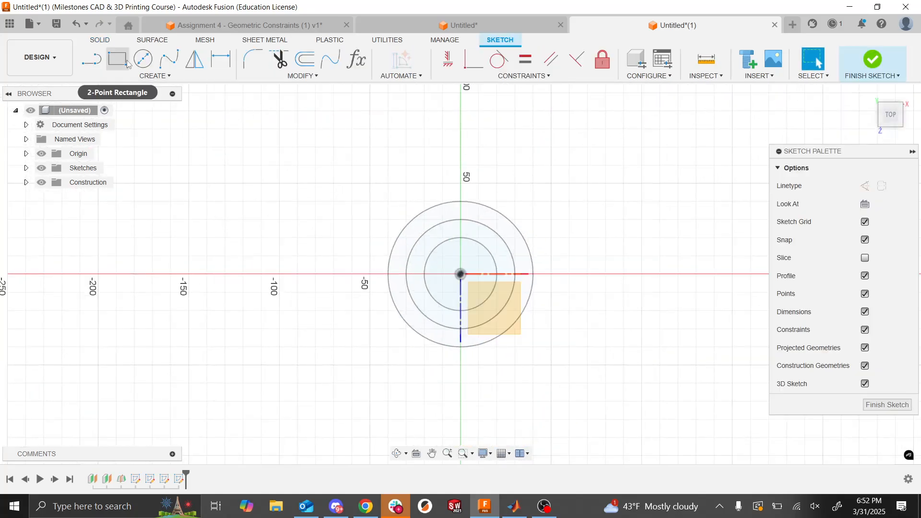
click(143, 59)
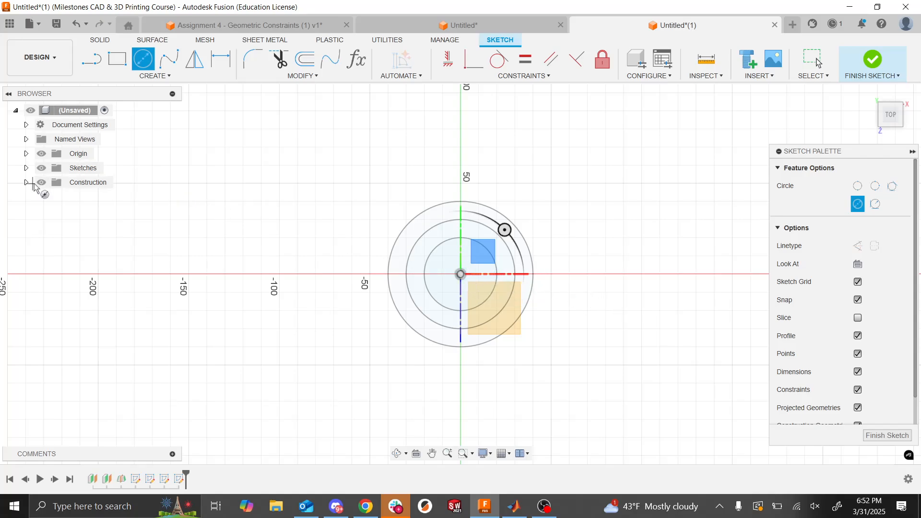
click(460, 274)
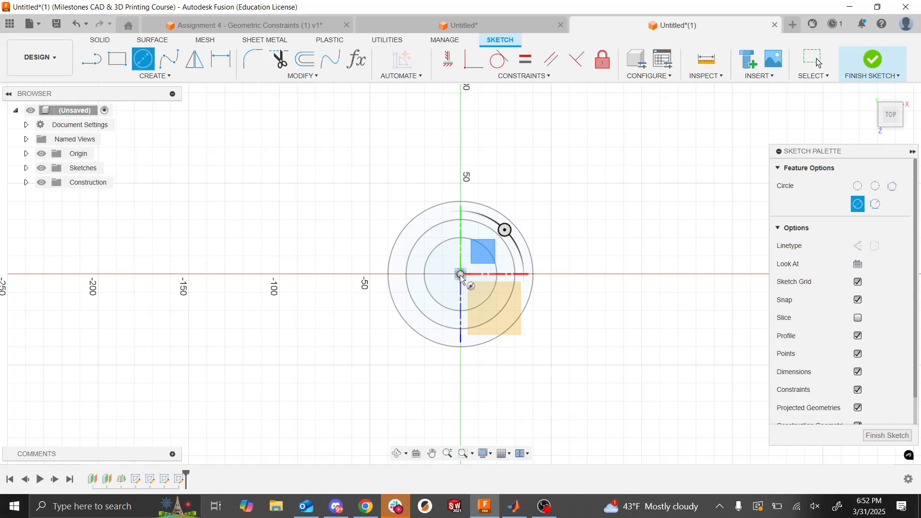
click(504, 287)
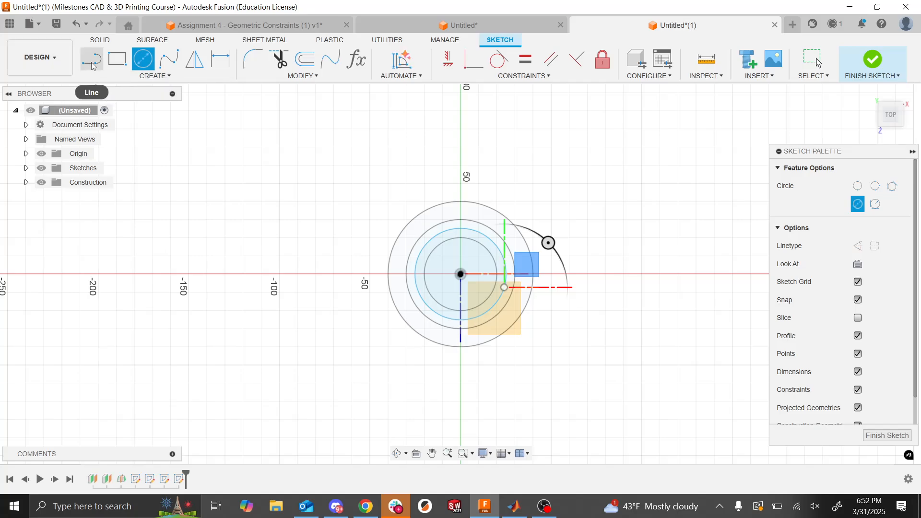
- Dimension the topmost circle's diameter as 70 mm and finish the sketch
click(221, 59)
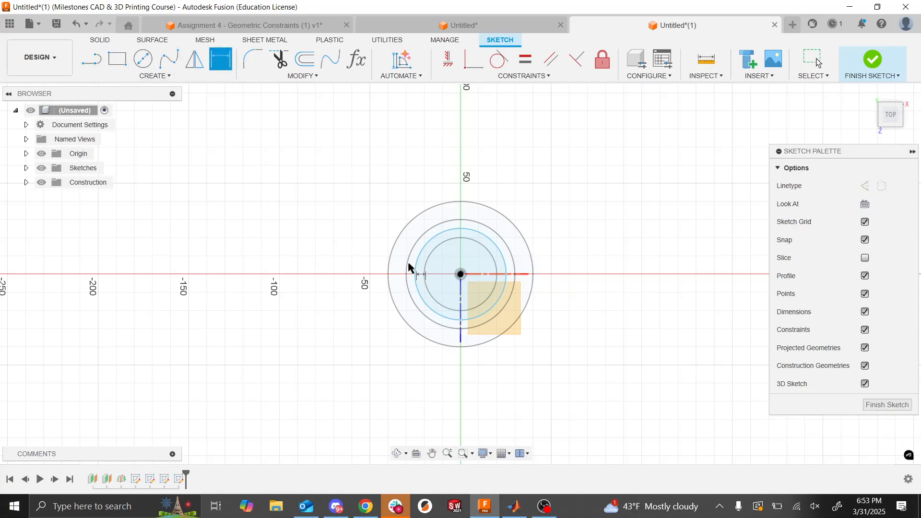
click(417, 291)
click(370, 191)
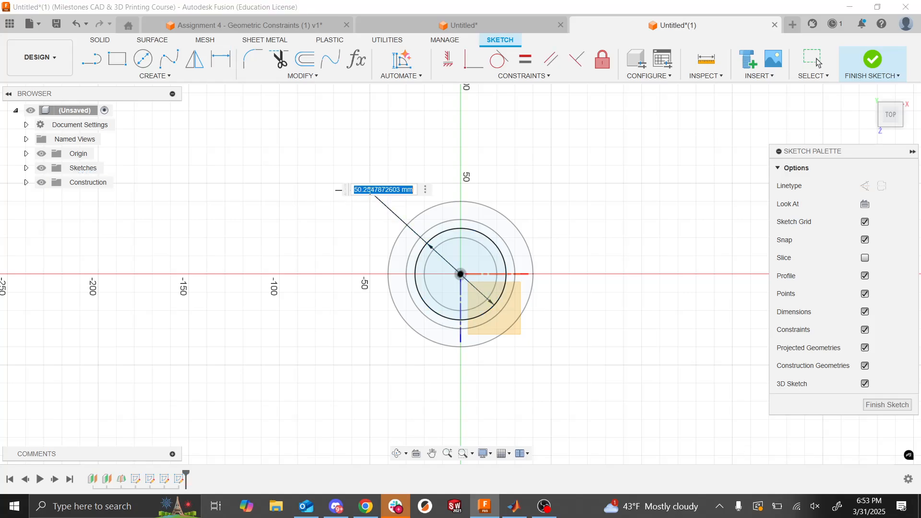
text(70)
key(Return)
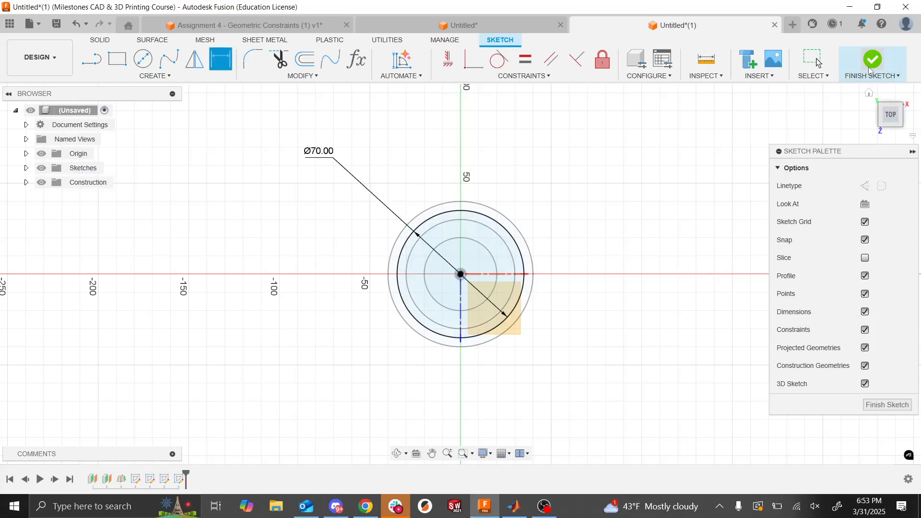
click(871, 67)
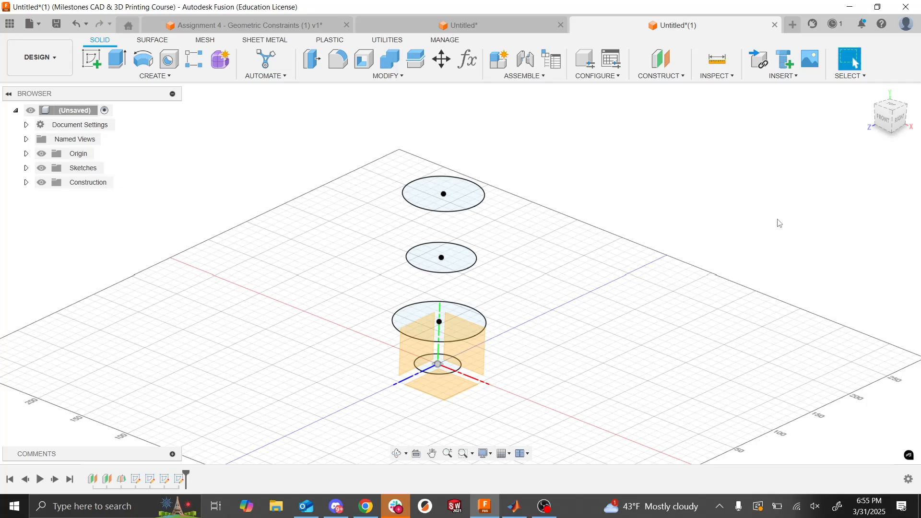
- Check the Assignment 6 slide, then loft a new body through the four circles in order from the origin plane to the topmost plane
key(alt+Tab)
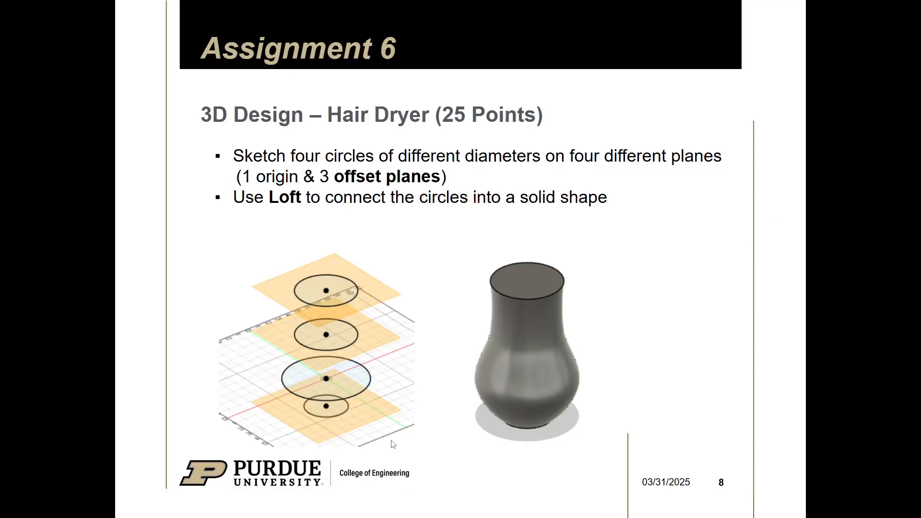
key(alt+Tab)
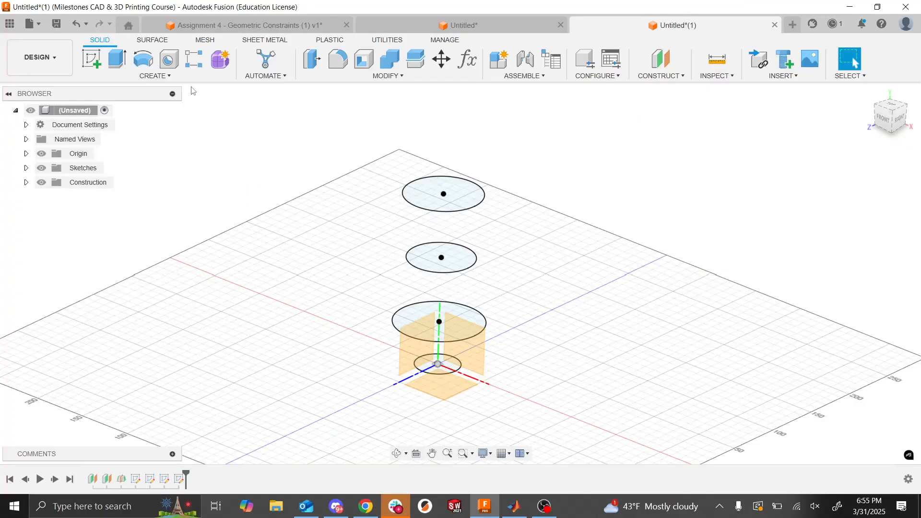
click(170, 79)
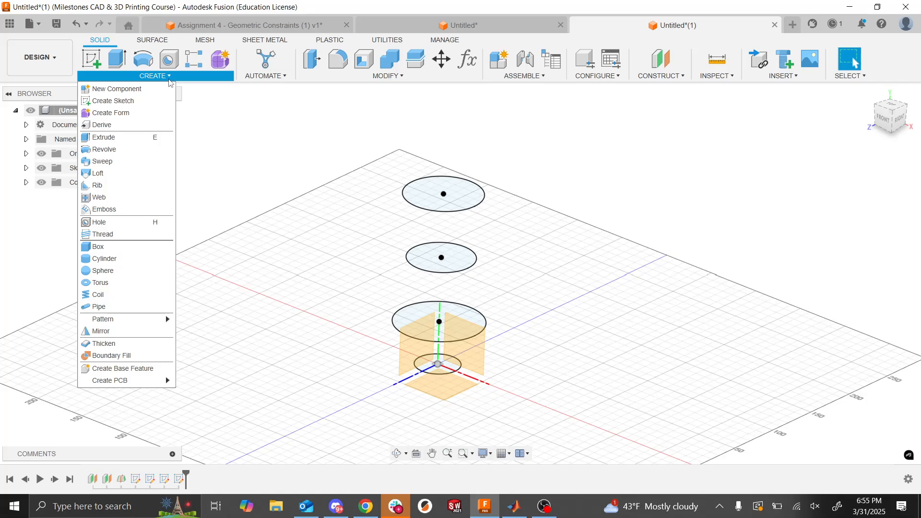
click(114, 178)
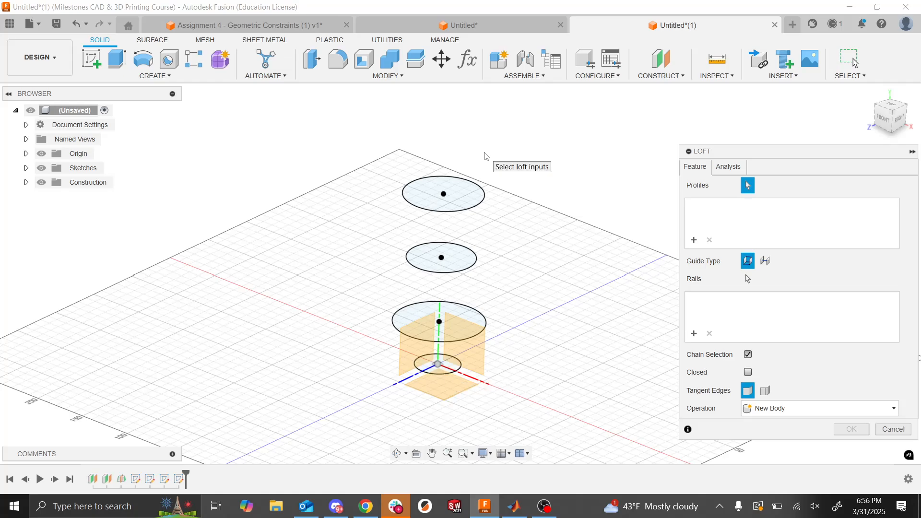
click(450, 374)
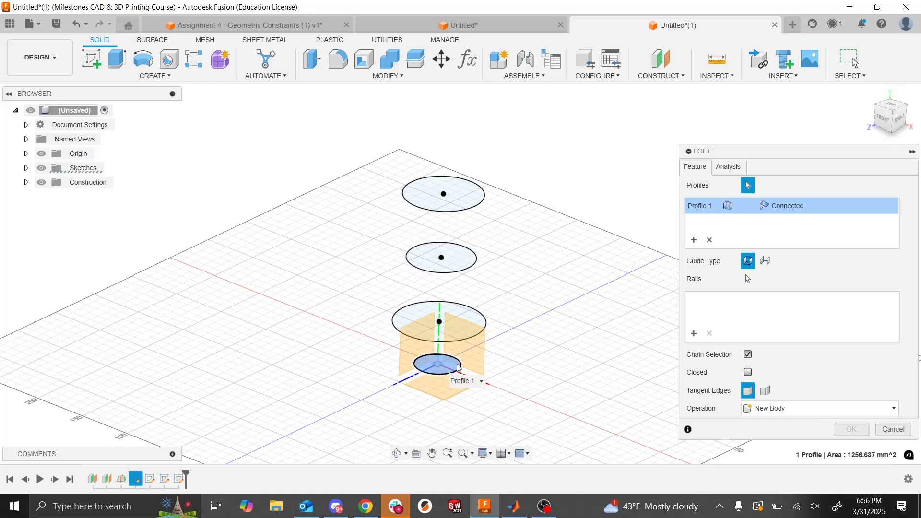
click(468, 337)
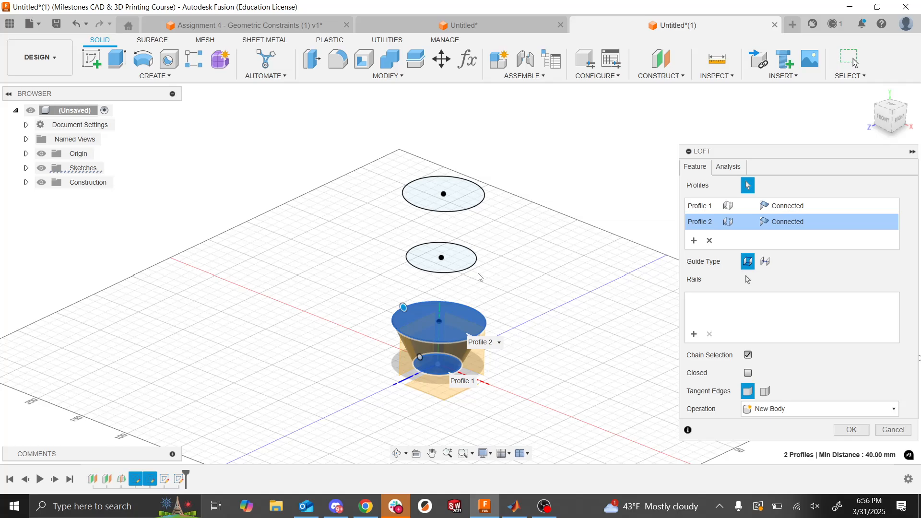
click(451, 267)
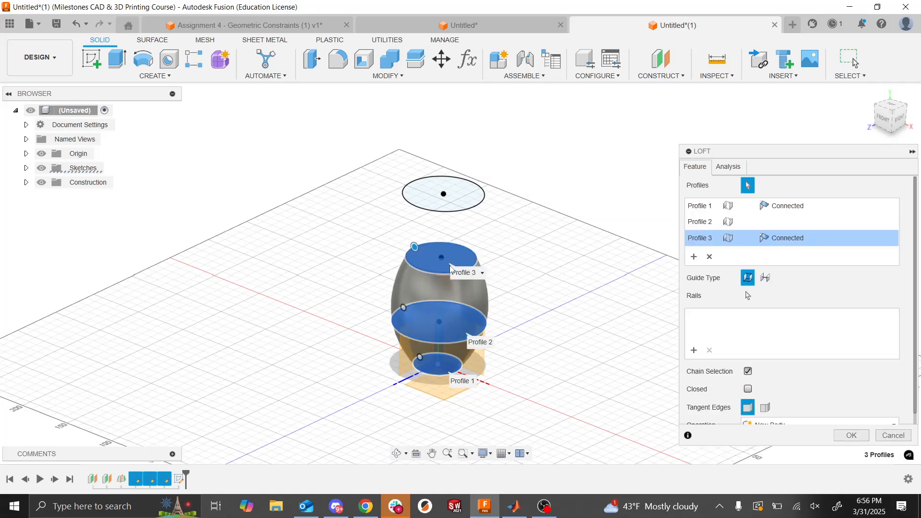
click(462, 208)
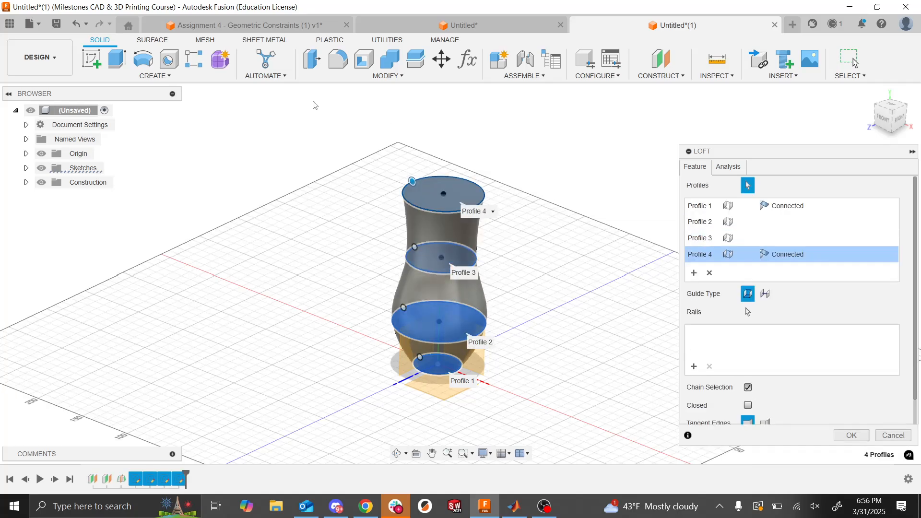
click(172, 78)
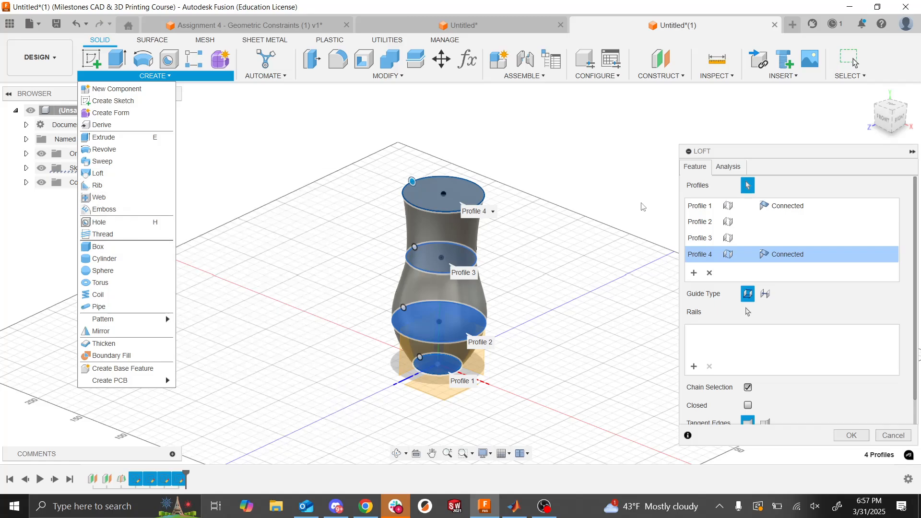
click(852, 436)
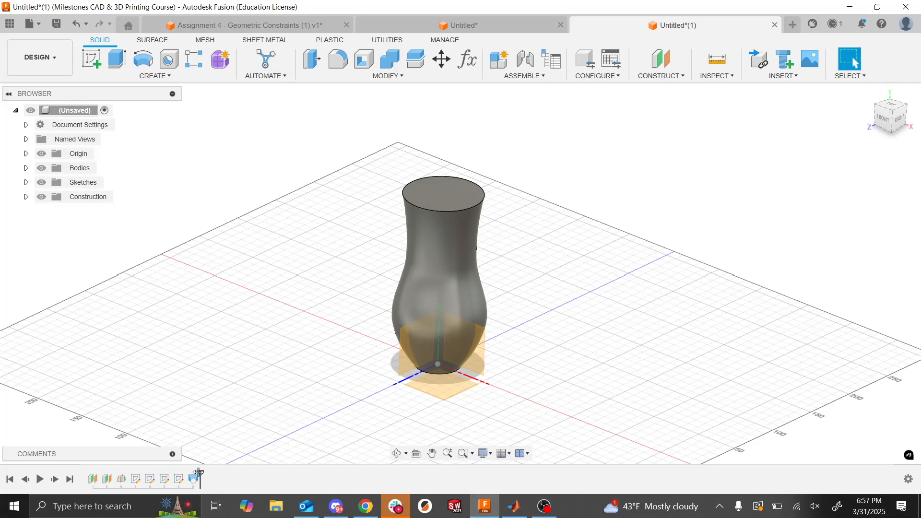
- Roll the timeline back to before the loft and show all four circle sketches
drag(200, 475, 186, 475)
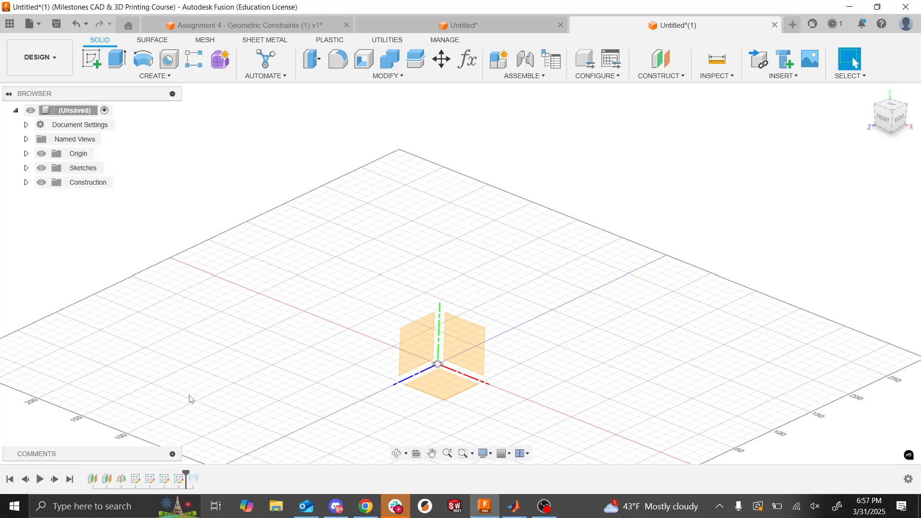
click(26, 168)
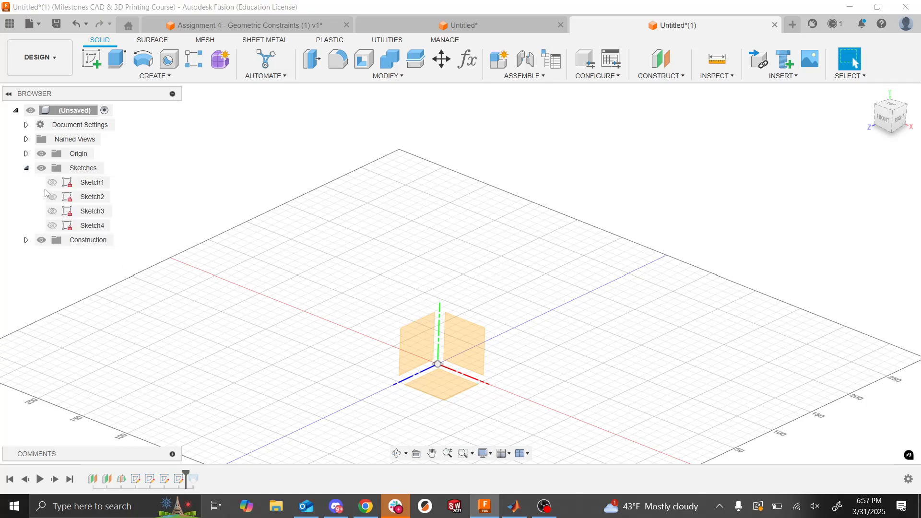
click(52, 183)
click(53, 197)
click(52, 211)
click(52, 225)
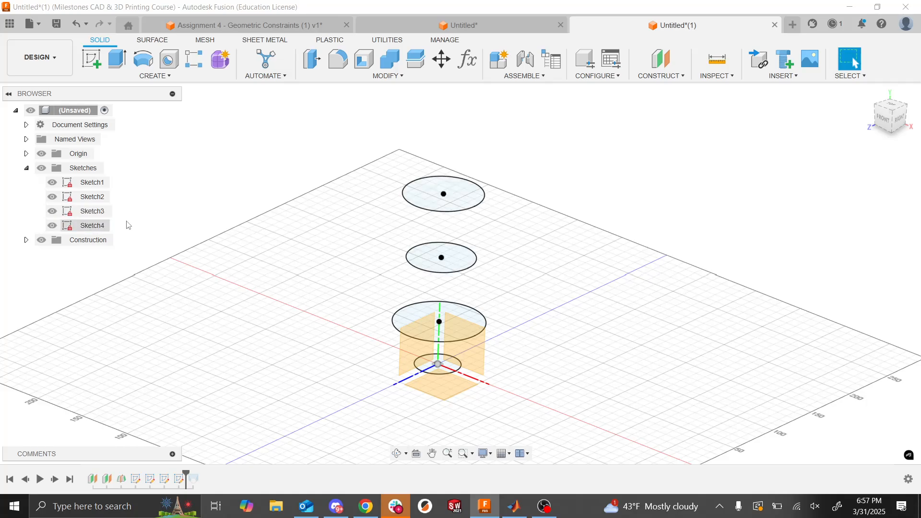
- Loft a new body through the circles out of order: lowest, third from the base, second from the base, and topmost
click(152, 77)
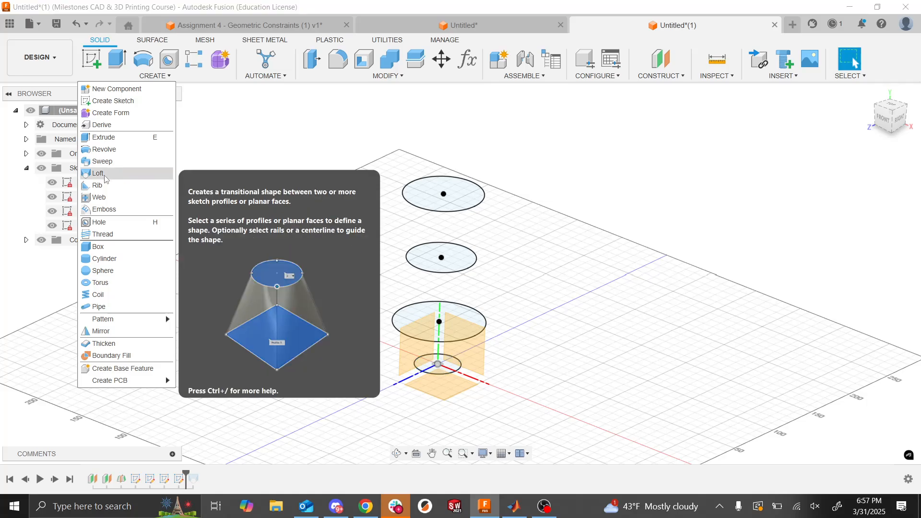
click(98, 173)
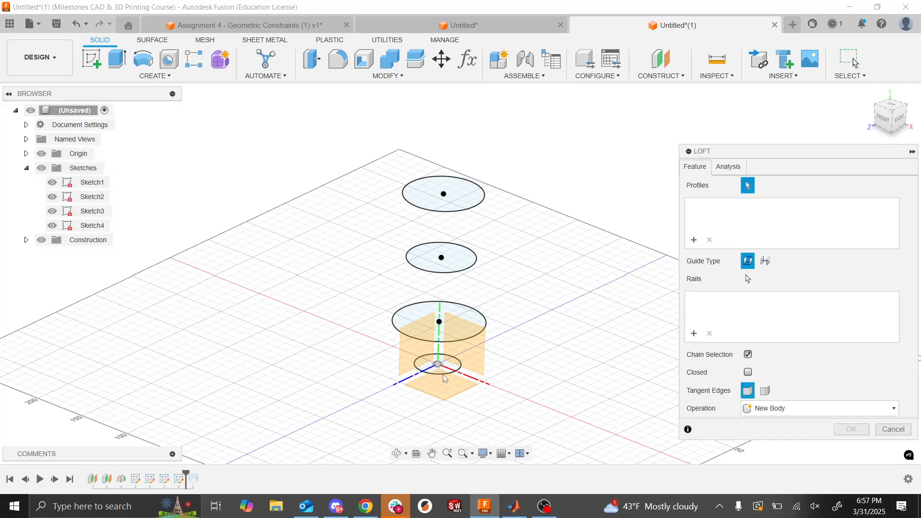
click(446, 372)
click(454, 269)
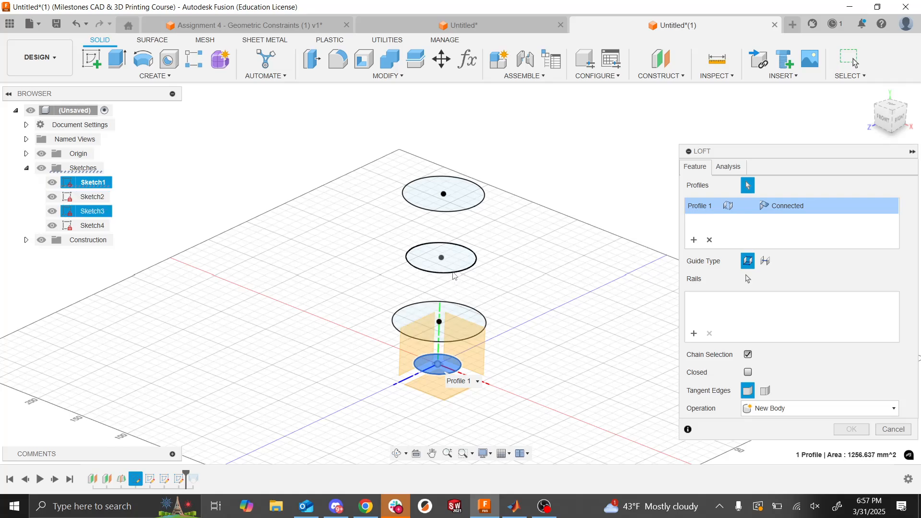
click(467, 342)
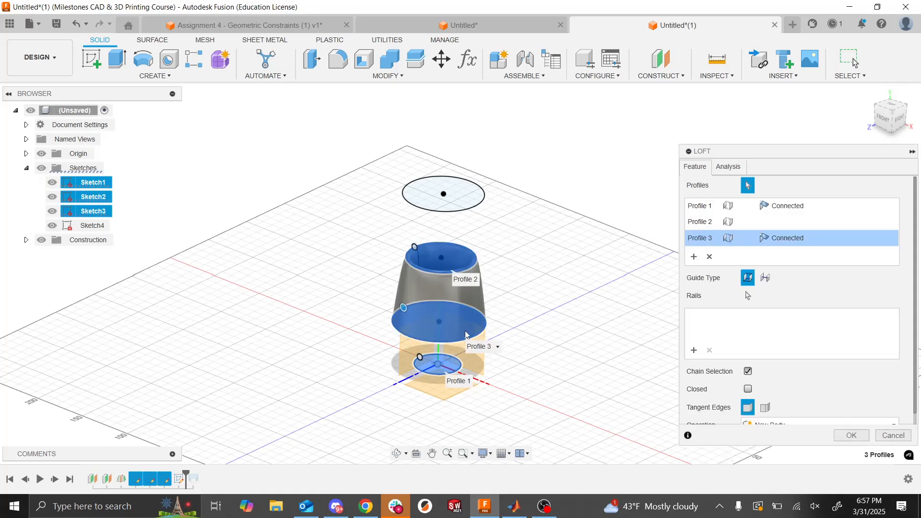
click(461, 215)
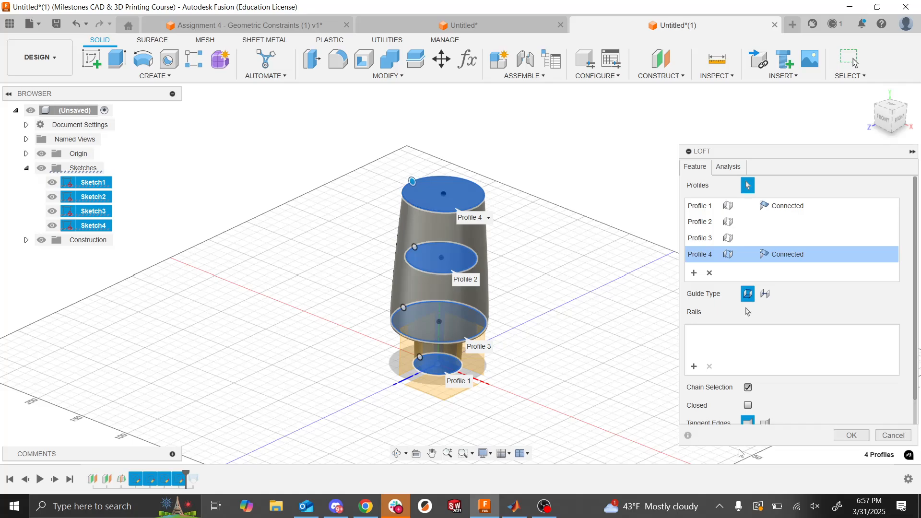
click(852, 435)
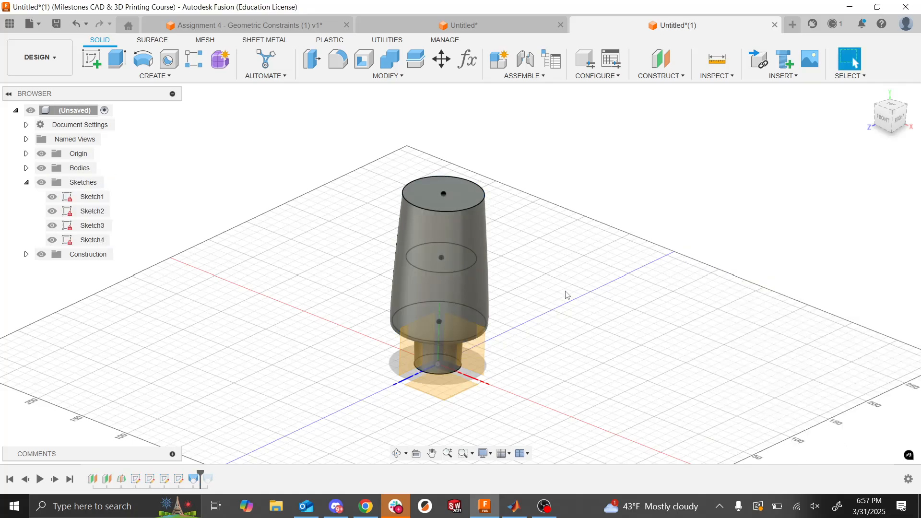
- Inspect the out-of-order loft, delete it, and restore the original hair dryer loft
shift+middle_drag(568, 296, 548, 293)
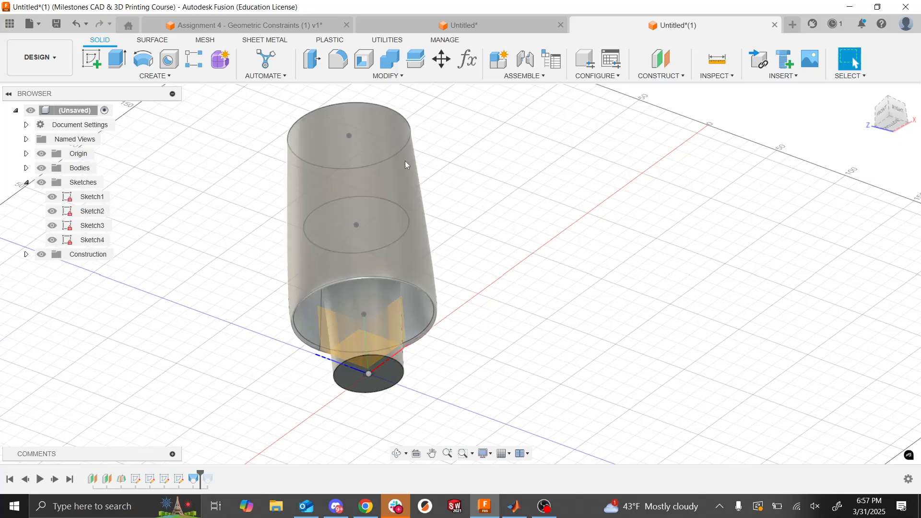
shift+middle_drag(560, 280, 557, 280)
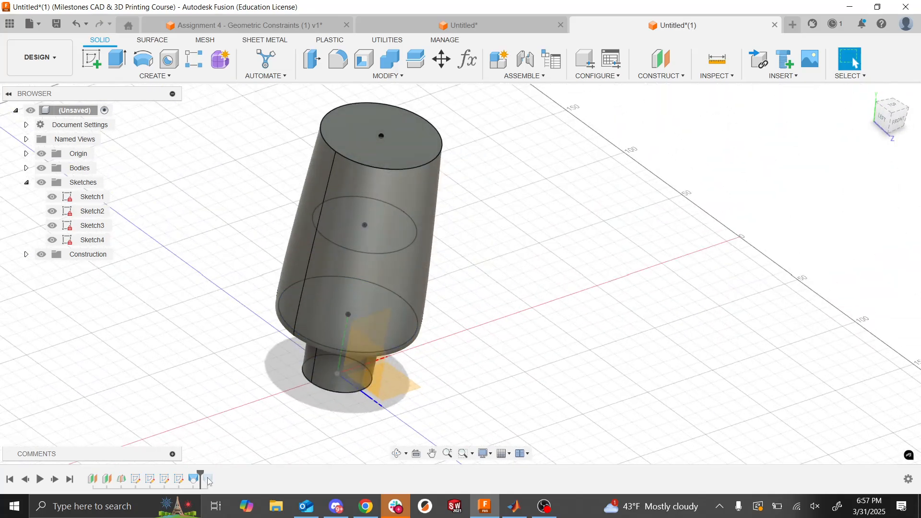
click(195, 483)
key(Delete)
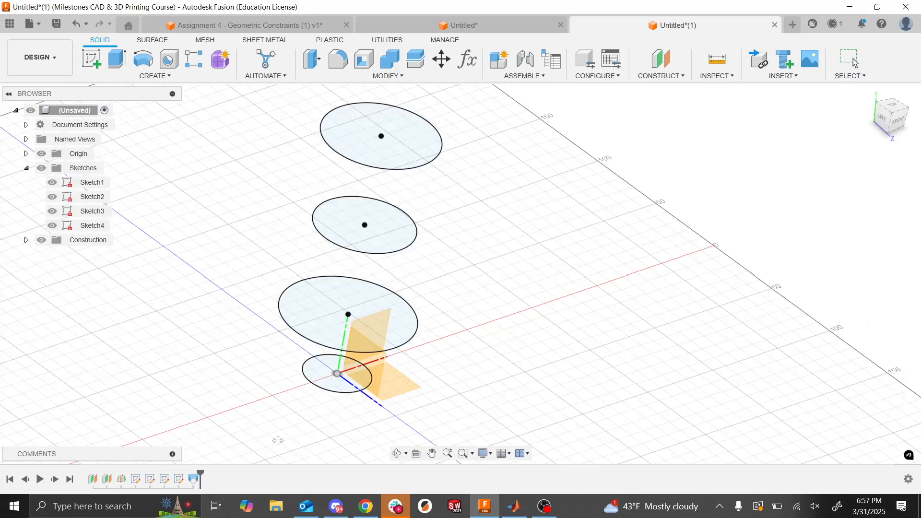
key(ctrl+z)
shift+middle_drag(362, 387, 361, 387)
click(52, 197)
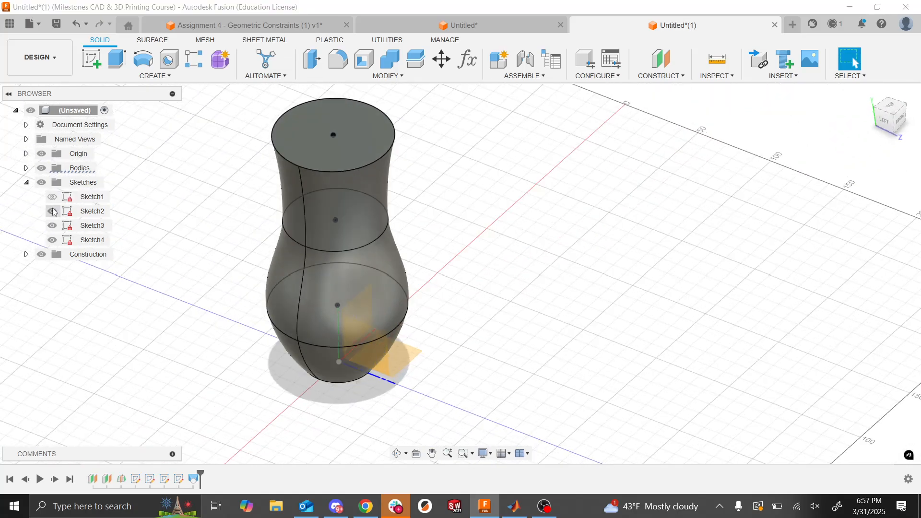
click(53, 211)
click(53, 211)
click(52, 197)
shift+middle_drag(278, 387, 277, 384)
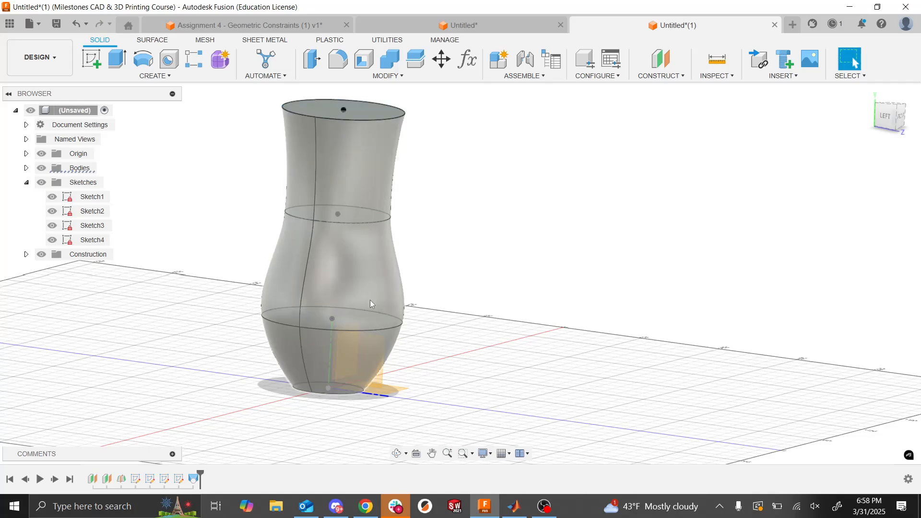
shift+middle_drag(536, 361, 536, 360)
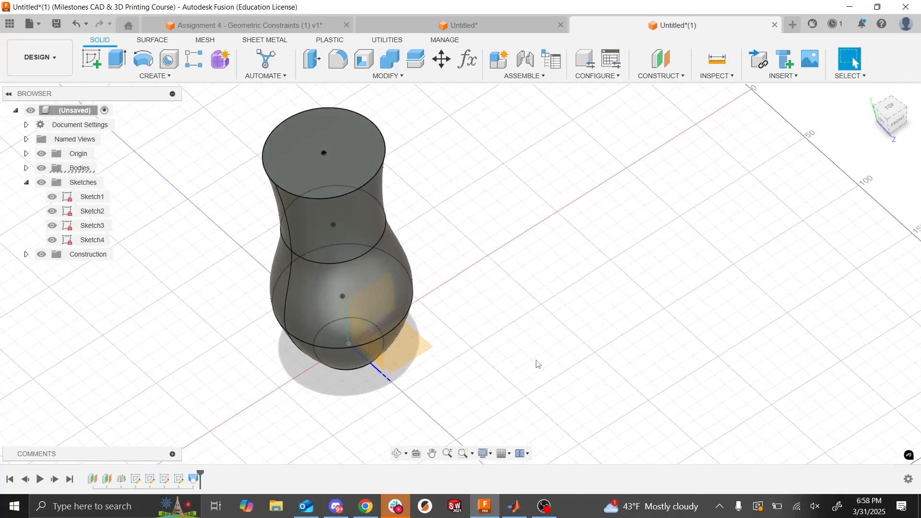
click(164, 76)
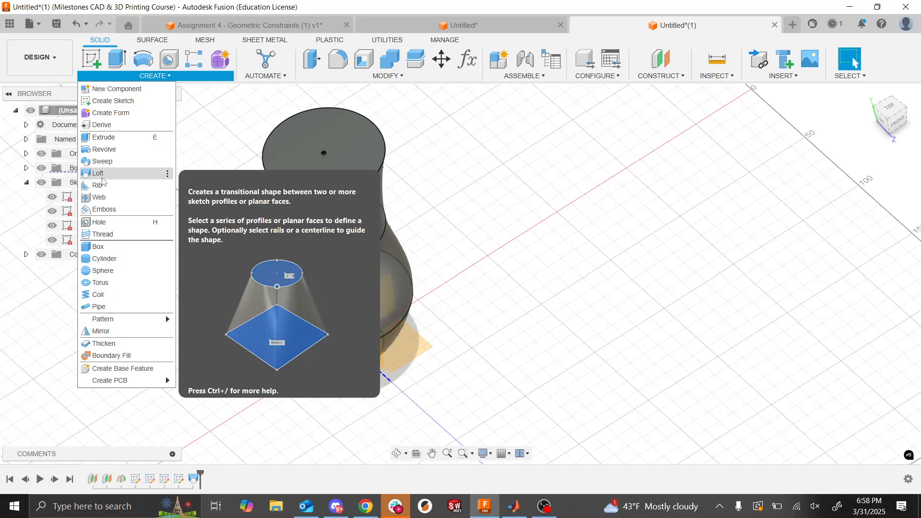
click(600, 159)
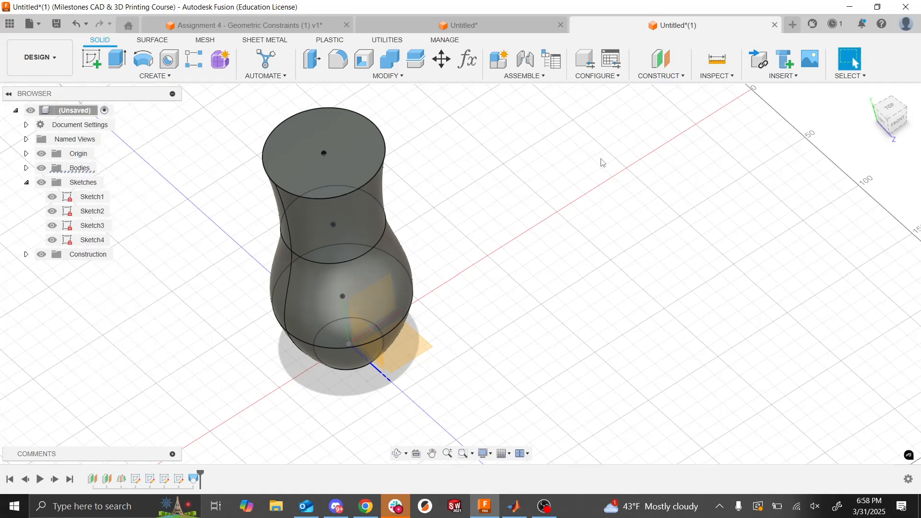
- Hide Sketch1 through Sketch4 and the origin geometry around the lofted body
click(52, 196)
click(51, 211)
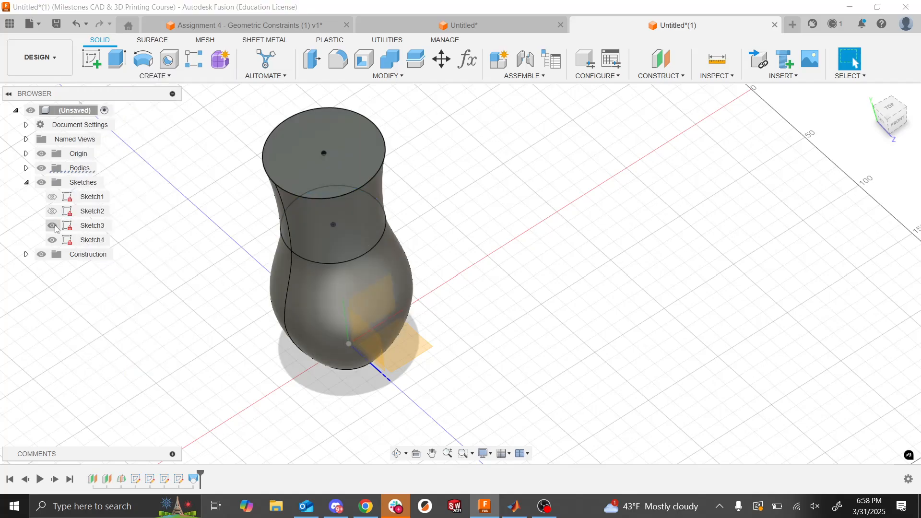
click(52, 225)
click(52, 240)
click(26, 183)
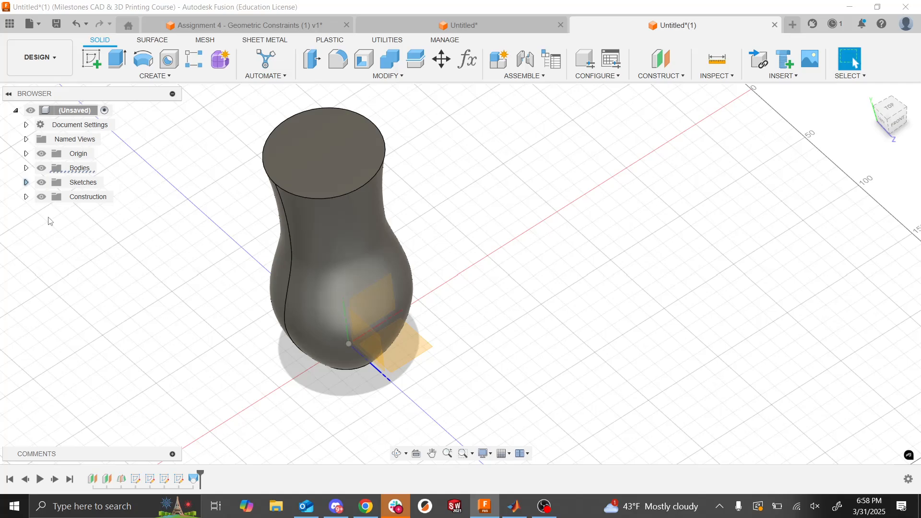
shift+middle_drag(199, 319, 199, 320)
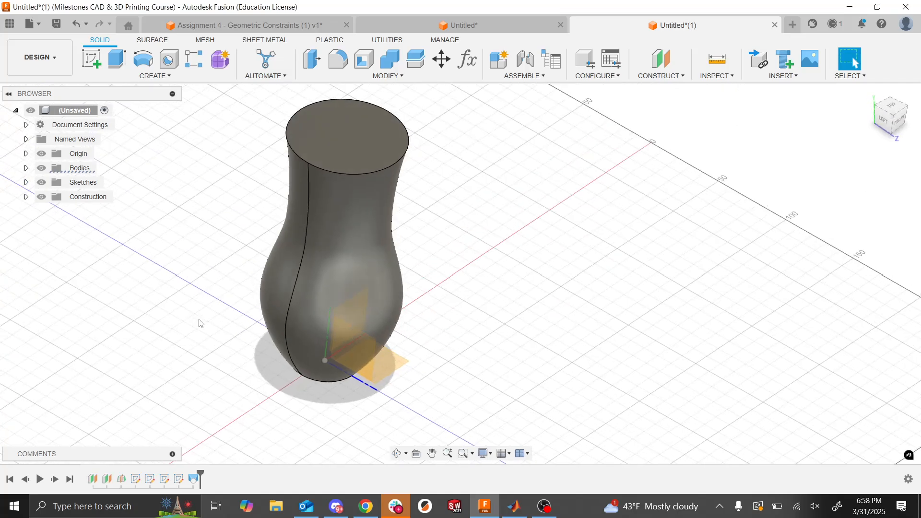
click(42, 154)
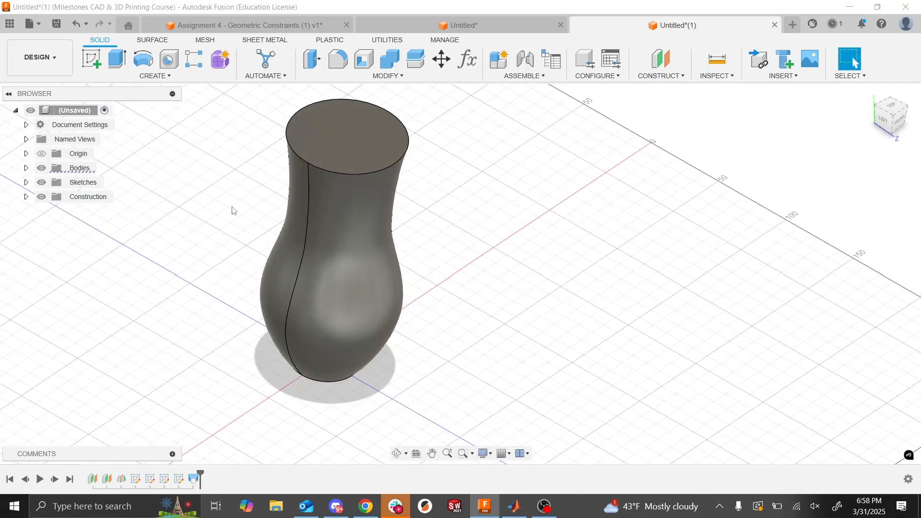
mouse_move(232, 207)
middle_down()
mouse_move(275, 226)
mouse_move(232, 207)
middle_up()
scroll(231, 208, down, 3)
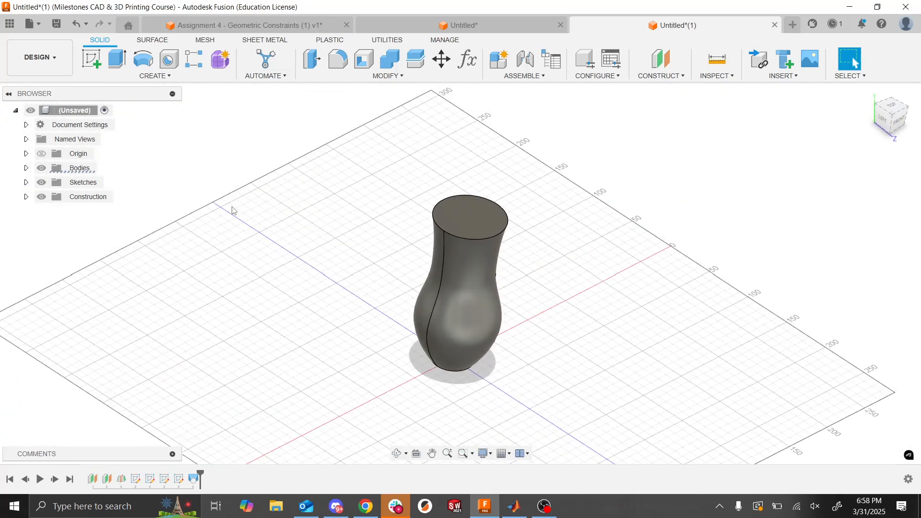
scroll(231, 207, right, 2)
scroll(232, 207, up, 3)
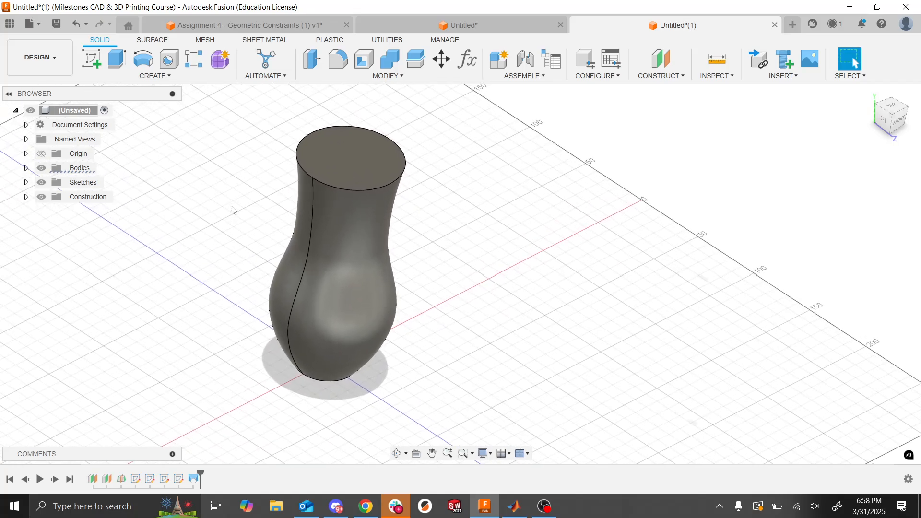
scroll(232, 207, left, 1)
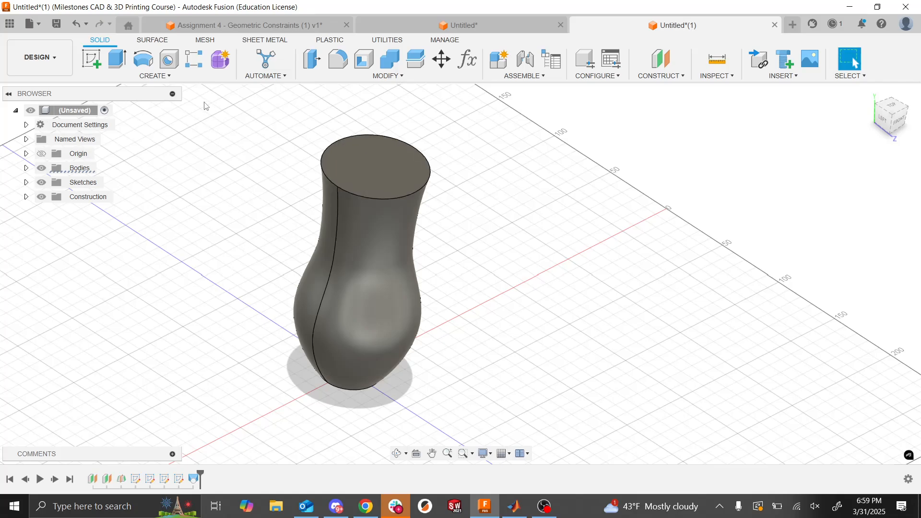
click(171, 77)
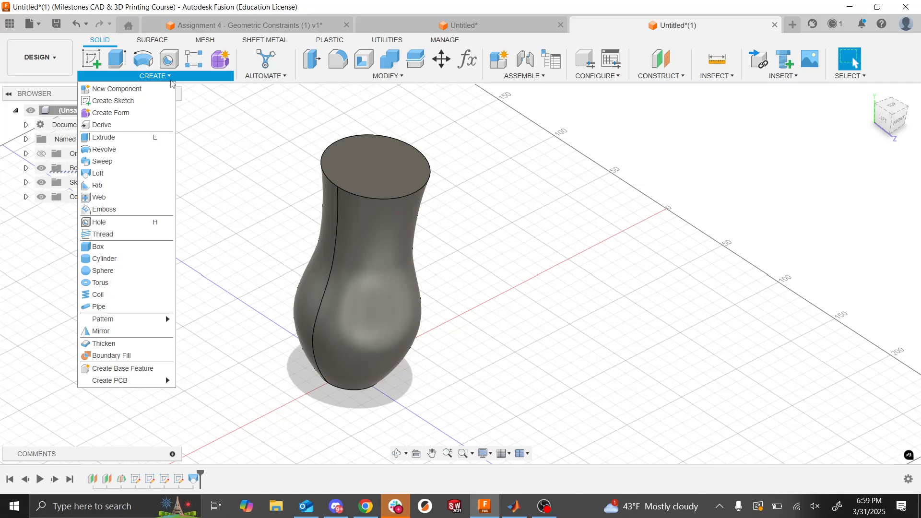
- Consult the Assignment 6 slide in Chrome for the shell and rim fillet instructions, and return to the Fusion model
click(223, 154)
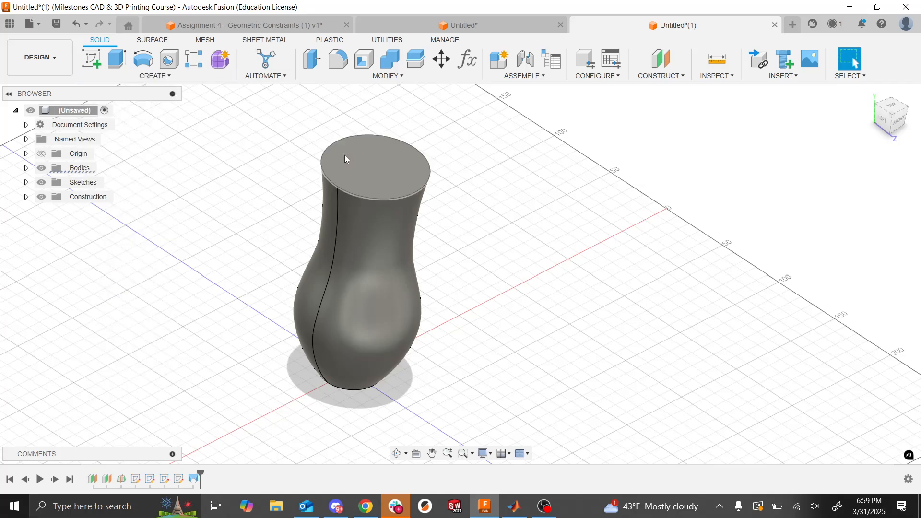
key(alt+Tab)
click(413, 328)
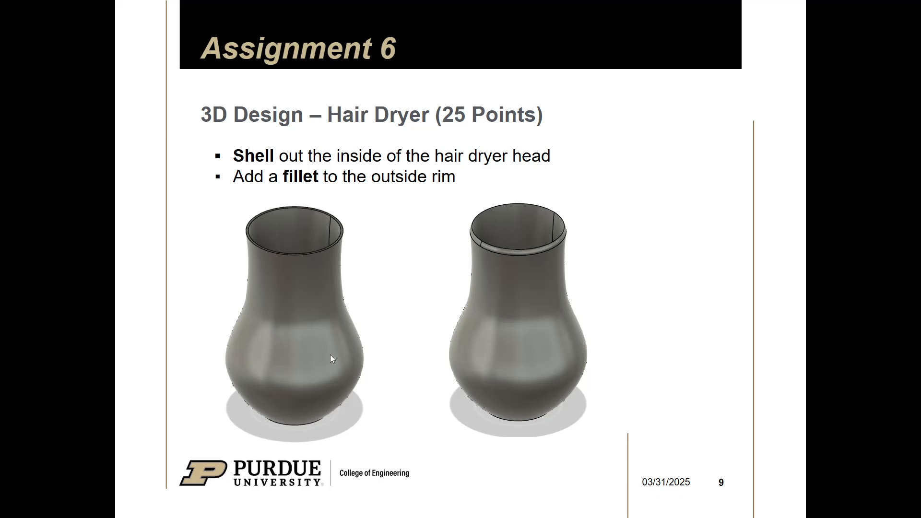
key(alt+Tab)
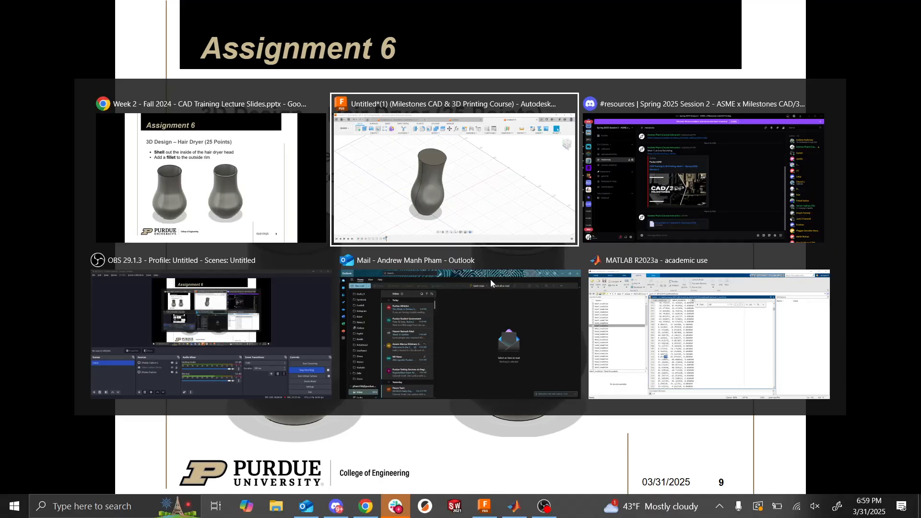
click(447, 186)
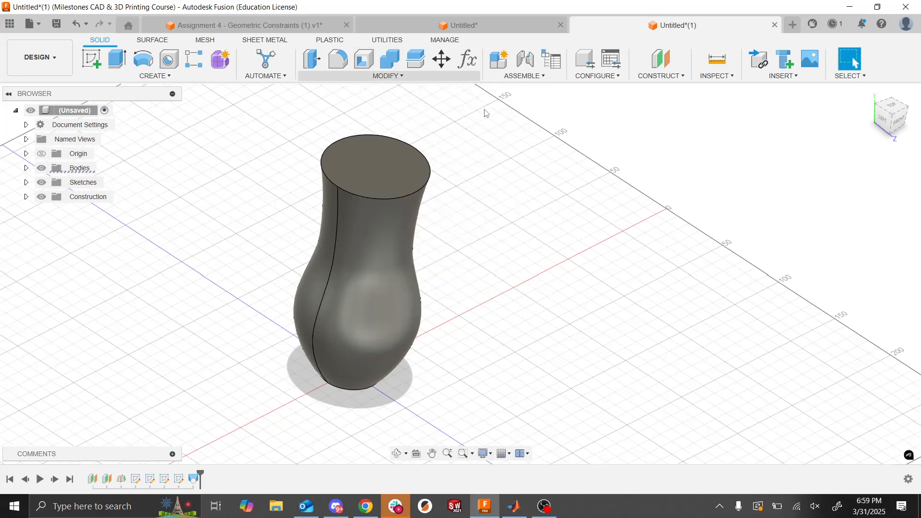
- Shell the hair dryer body open at its top face with a 5 mm inside thickness
click(363, 60)
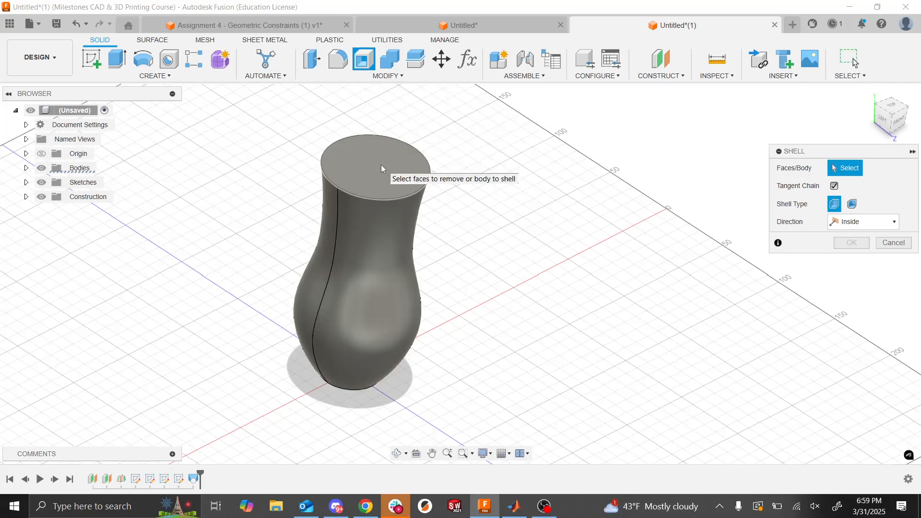
click(381, 165)
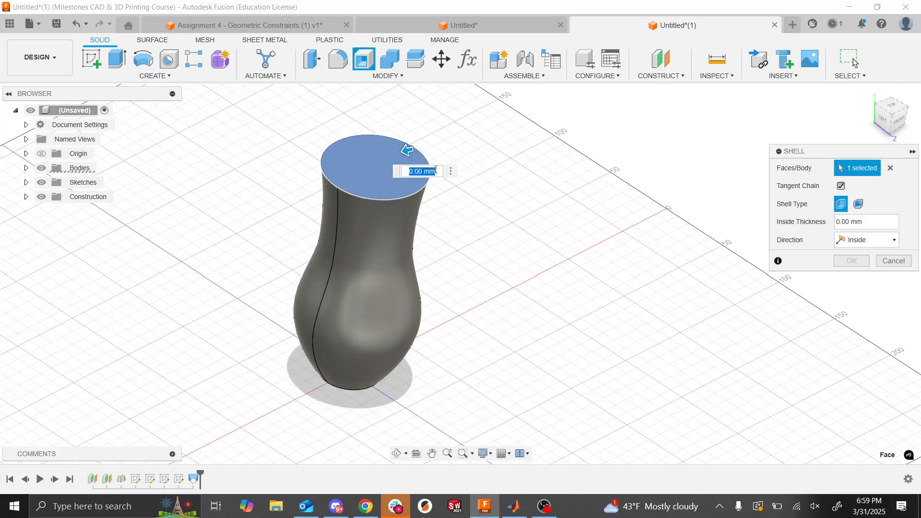
click(859, 221)
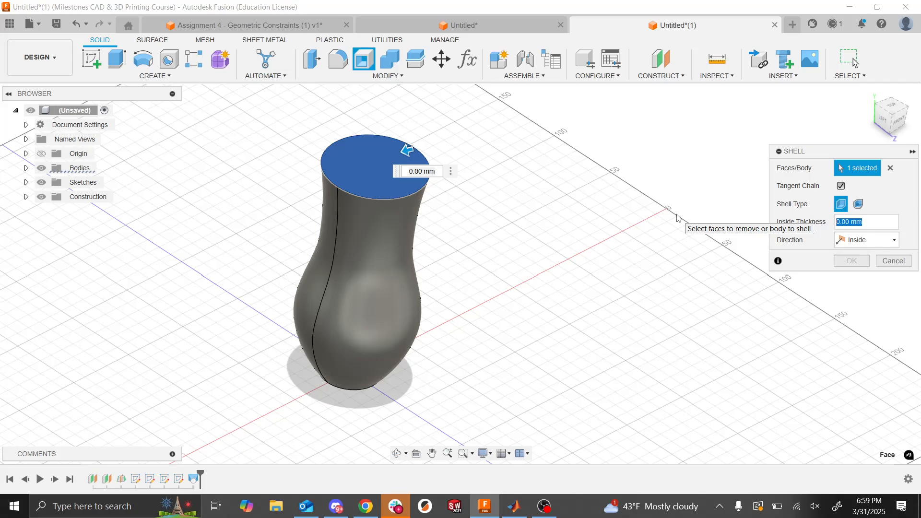
text(10)
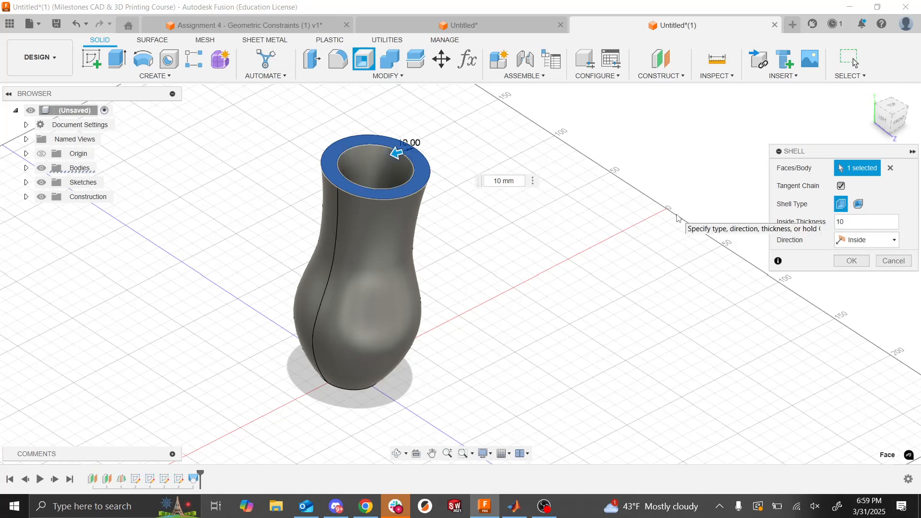
key(BackSpace)
key(BackSpace)
text(5)
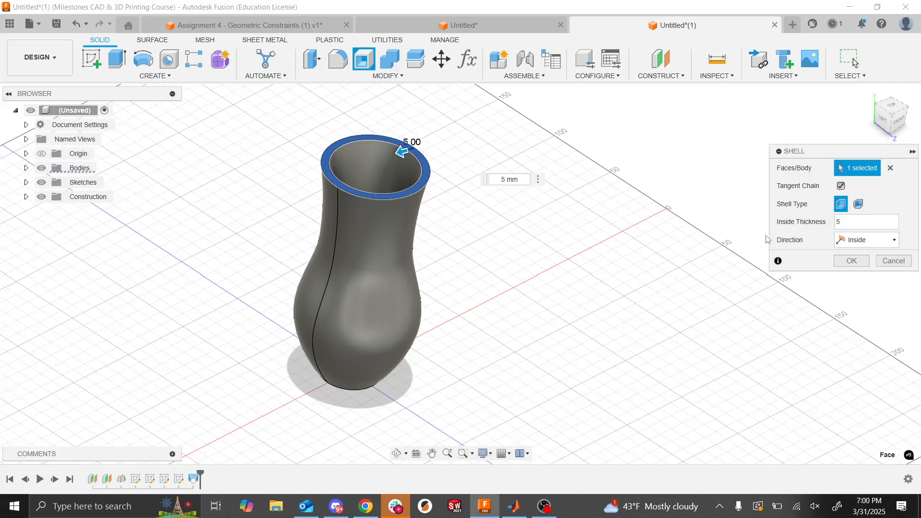
click(852, 261)
- Inspect the hollow body from several angles and compare its rim with the fillet example on the assignment slide
shift+middle_drag(632, 290, 632, 290)
scroll(633, 290, down, 6)
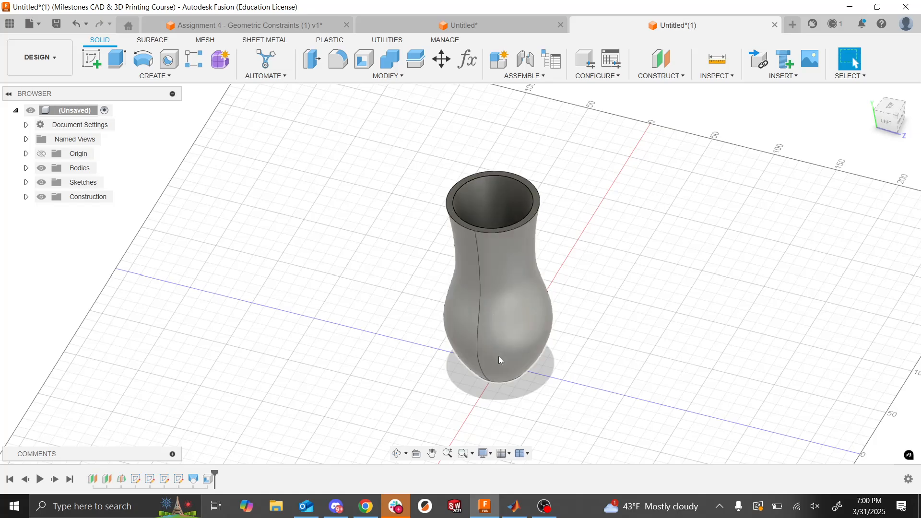
shift+middle_drag(499, 356, 499, 356)
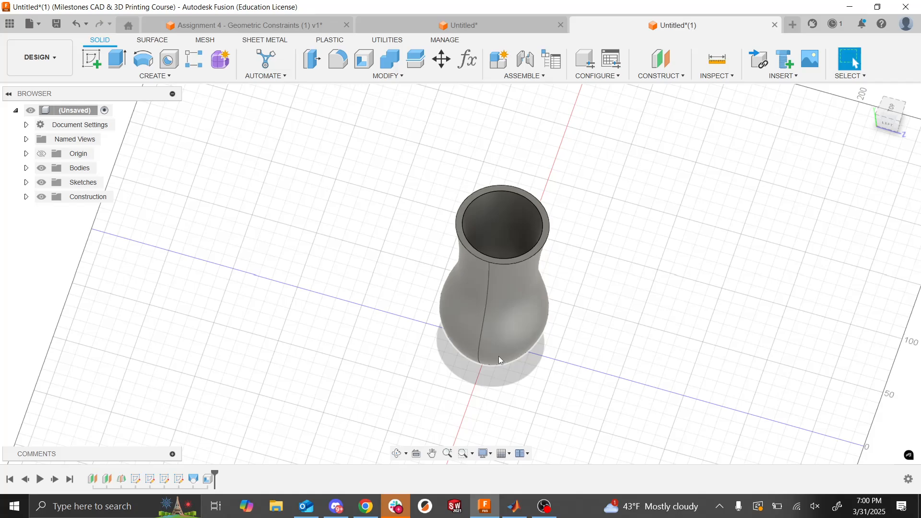
shift+middle_drag(499, 356, 499, 356)
key(alt+Tab)
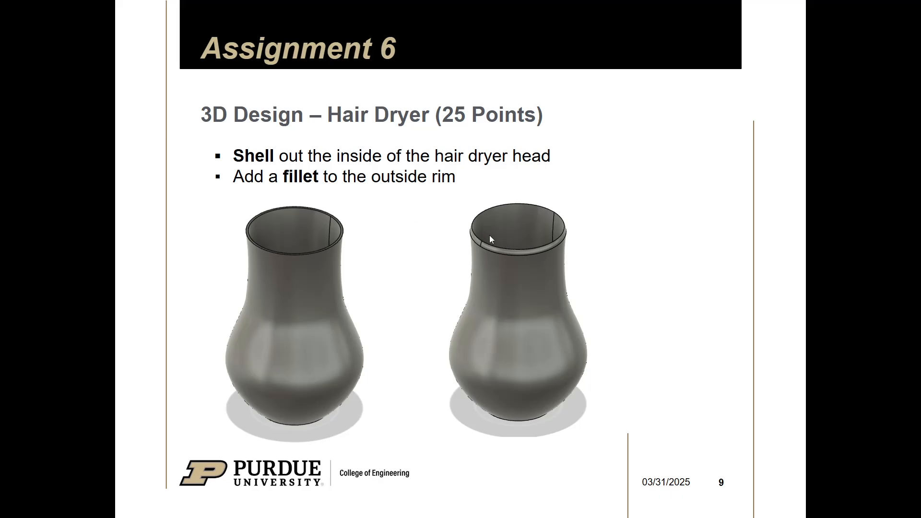
key(alt+Tab)
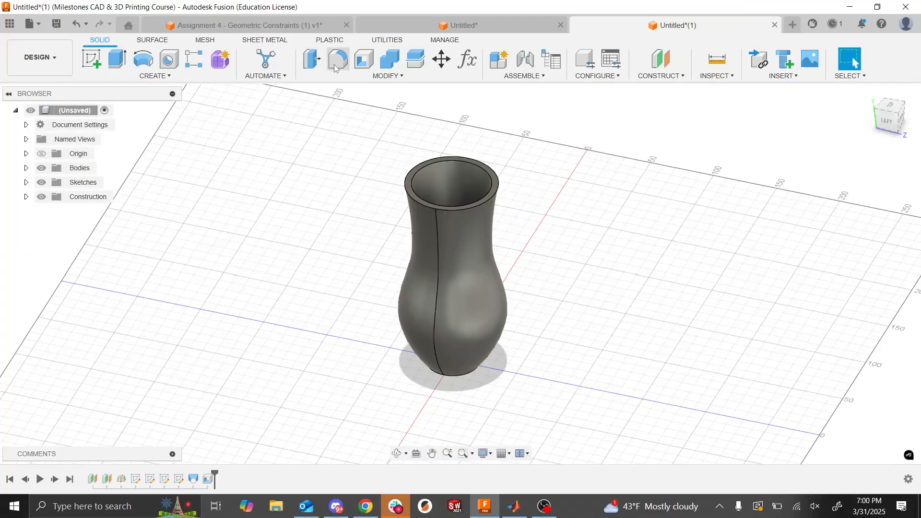
- Fillet both the outer and inner edges of the top rim with a constant 1.5 mm radius
click(336, 66)
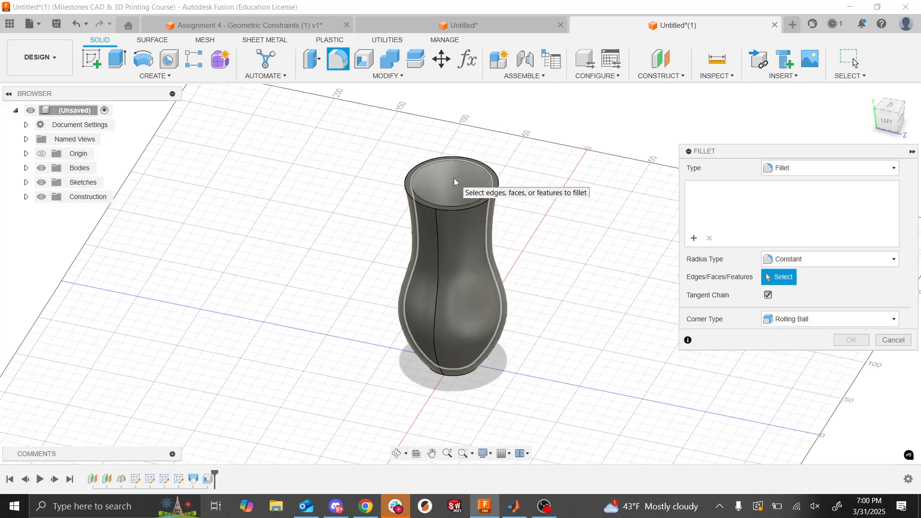
scroll(455, 181, up, 5)
scroll(455, 182, down, 5)
scroll(455, 182, up, 4)
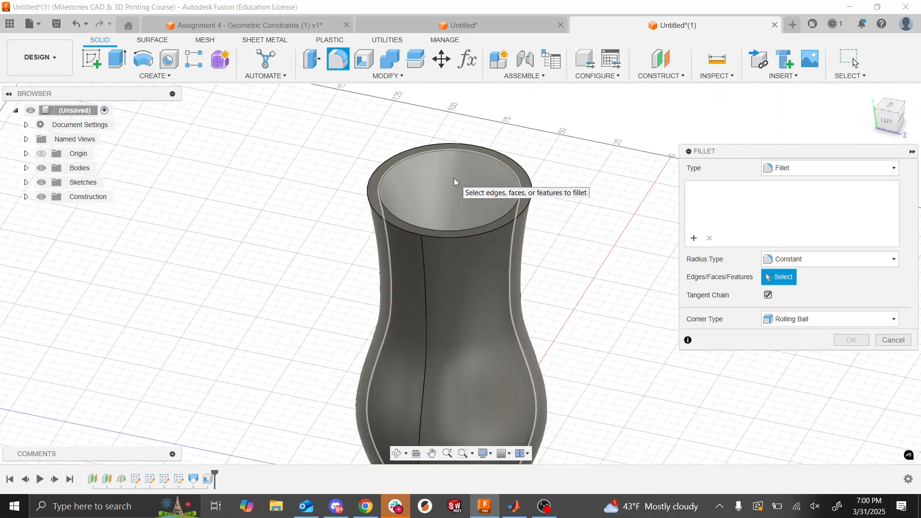
scroll(455, 182, up, 3)
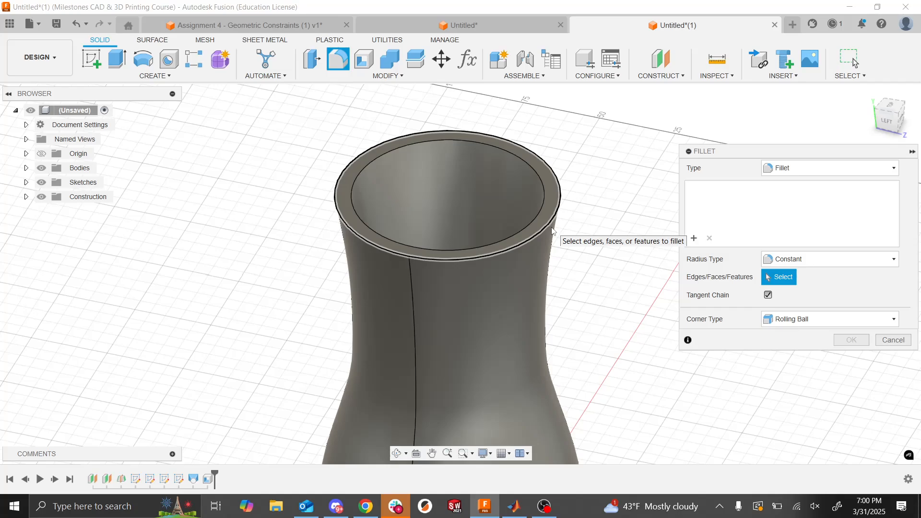
click(554, 231)
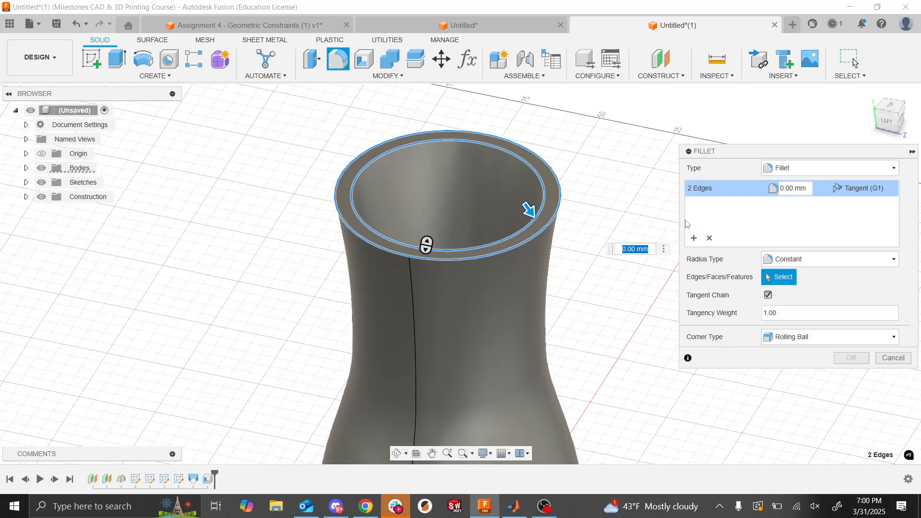
click(783, 188)
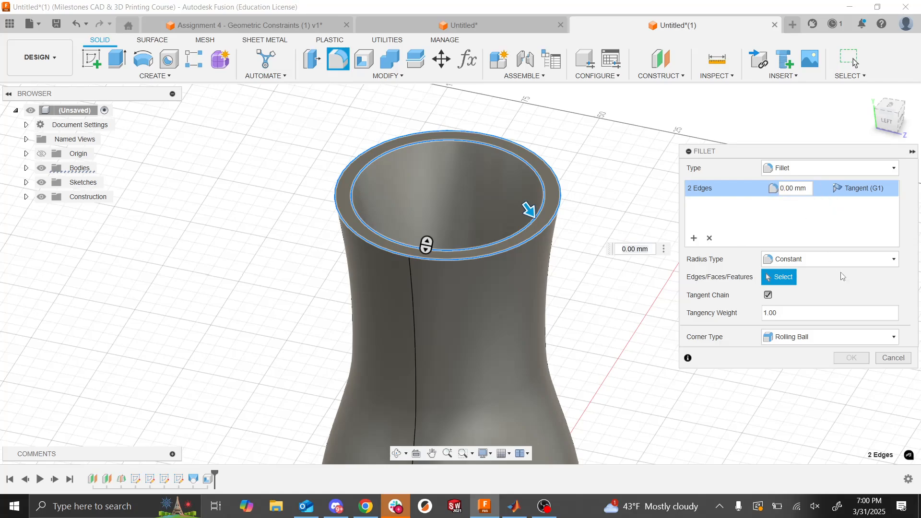
key(Delete)
key(Delete)
text(10)
key(BackSpace)
key(BackSpace)
text(2)
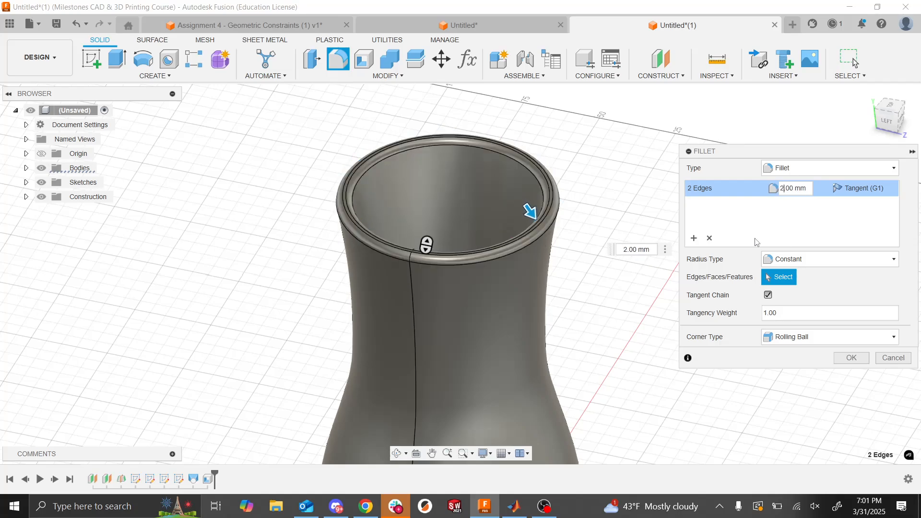
key(BackSpace)
text(1)
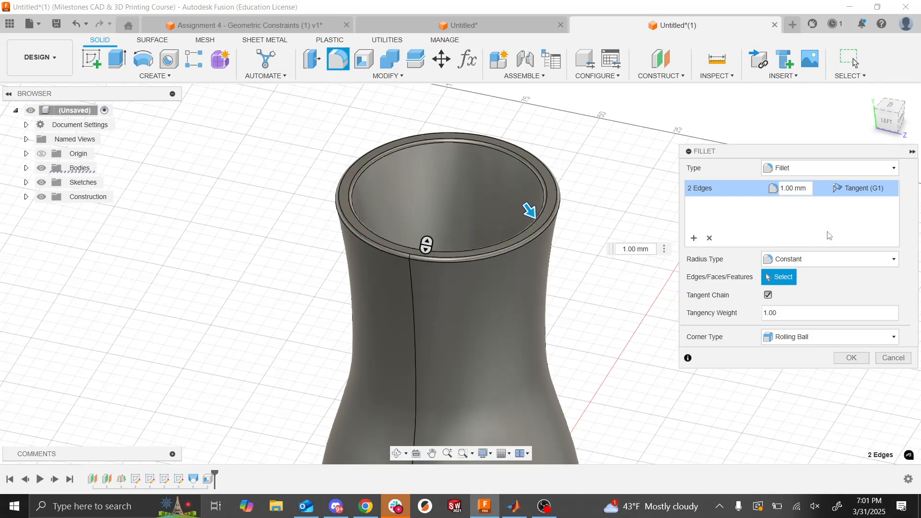
key(Right)
text(5)
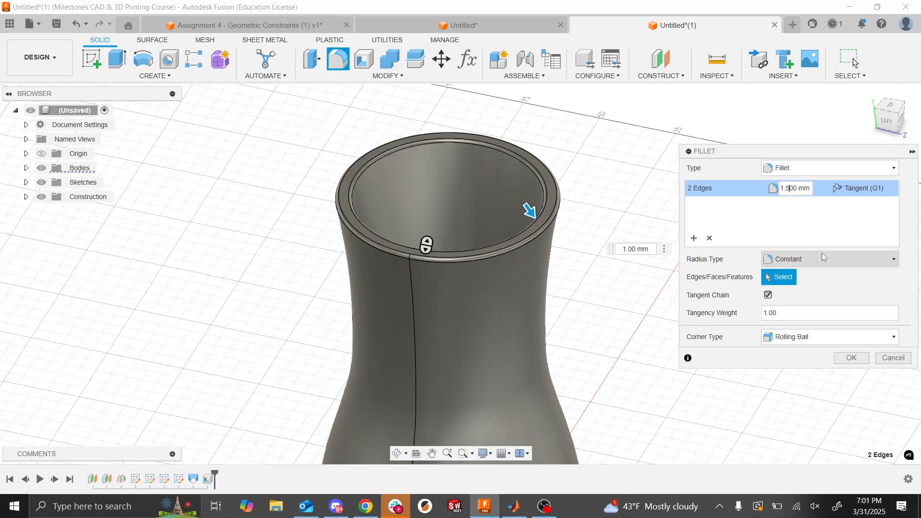
click(853, 355)
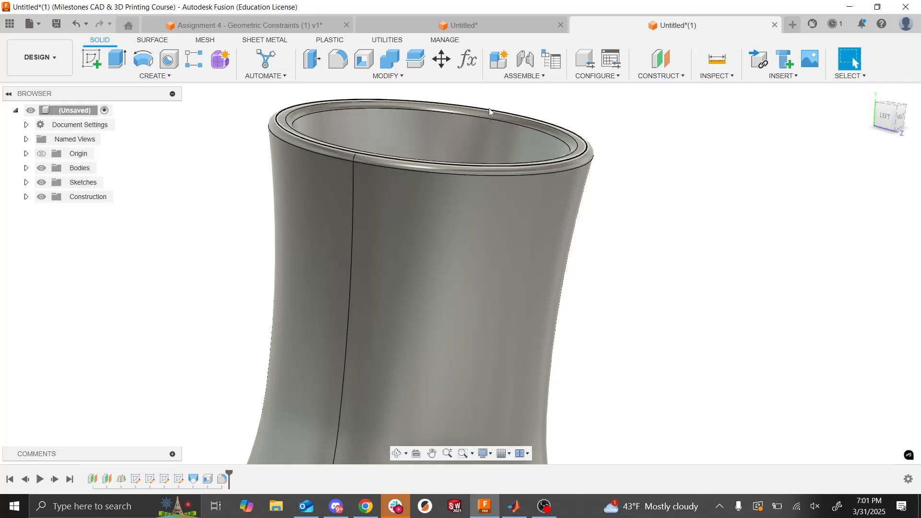
- Review the whole filleted body and consult the next Assignment 6 slide in Chrome for the offset plane and handle instructions
scroll(489, 110, down, 5)
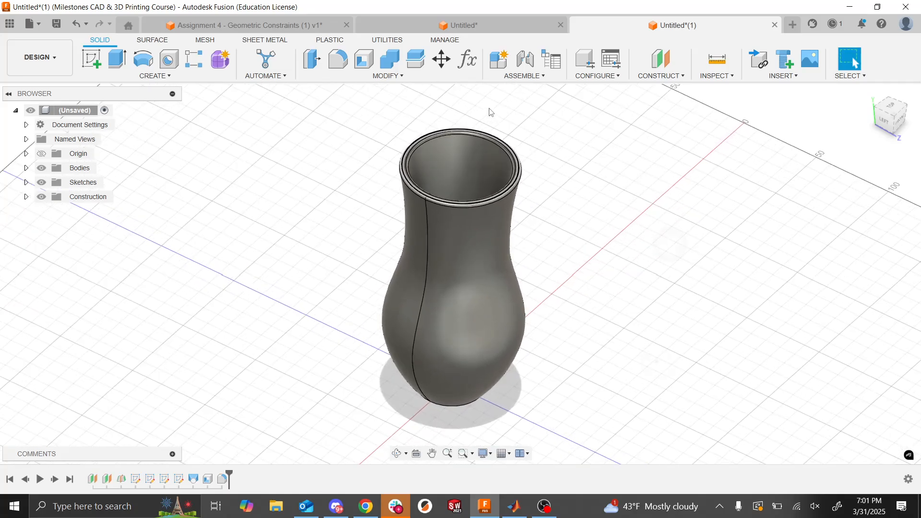
key(alt+Tab)
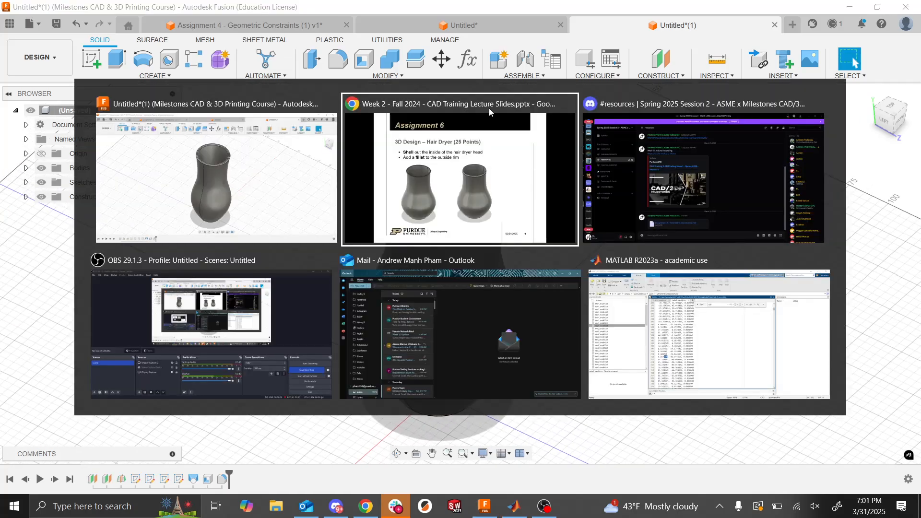
key(Right)
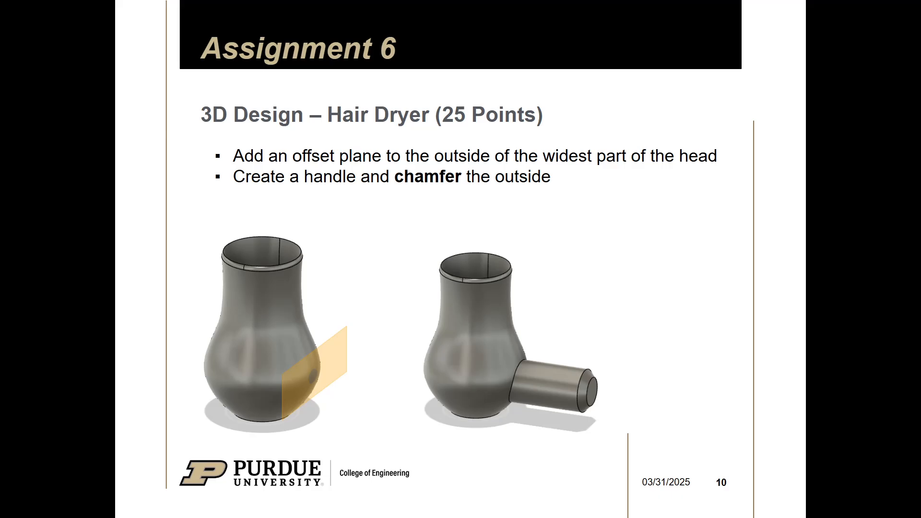
key(alt+Tab)
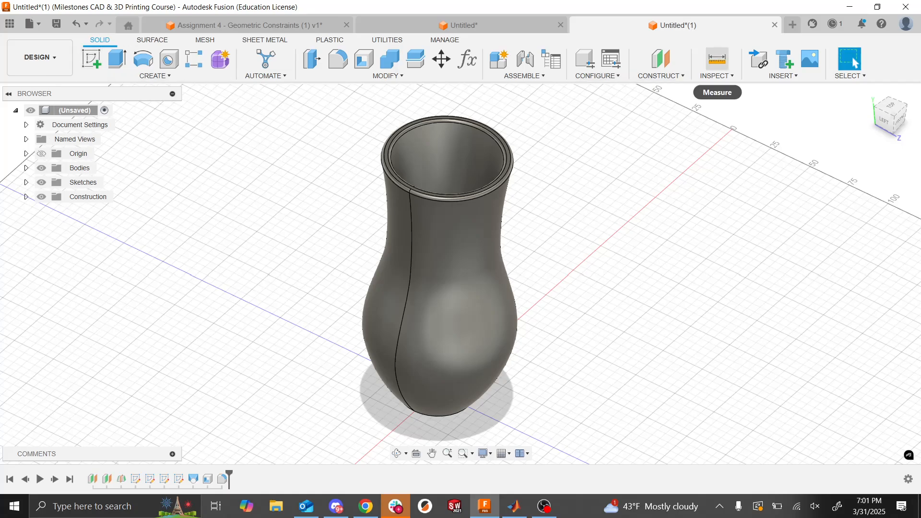
- Create a construction plane offset 45 mm from the XY plane, outside the widest part of the body
click(661, 75)
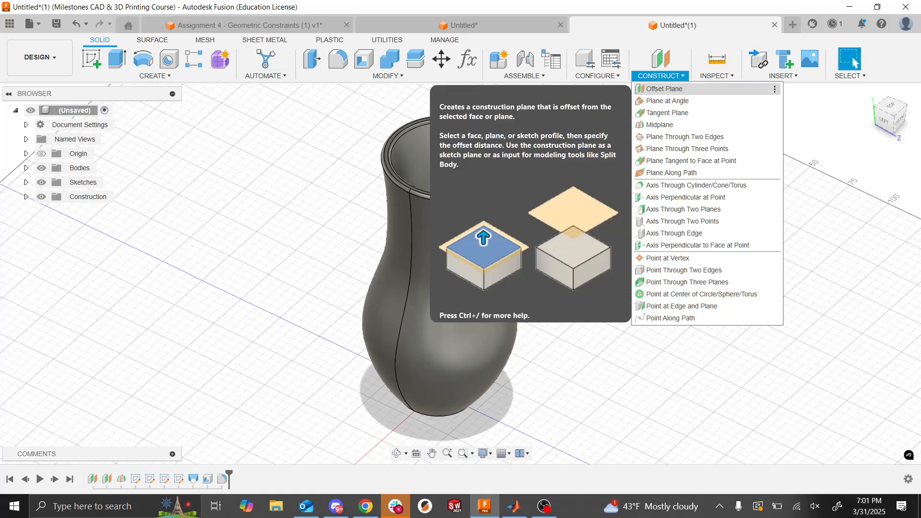
click(665, 88)
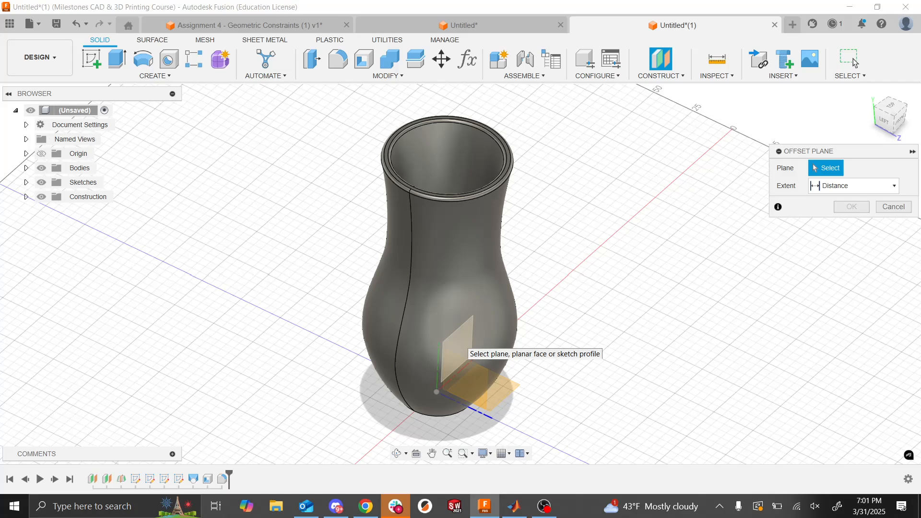
click(458, 344)
drag(461, 362, 538, 376)
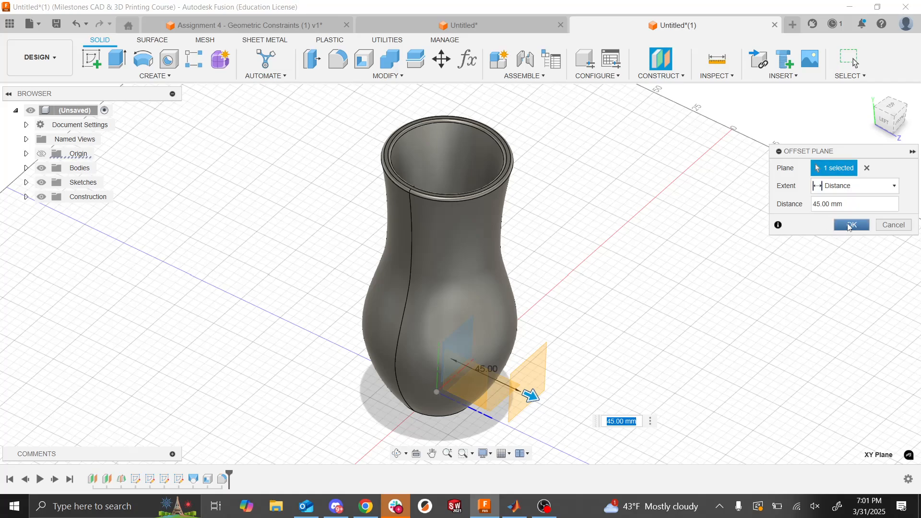
click(849, 225)
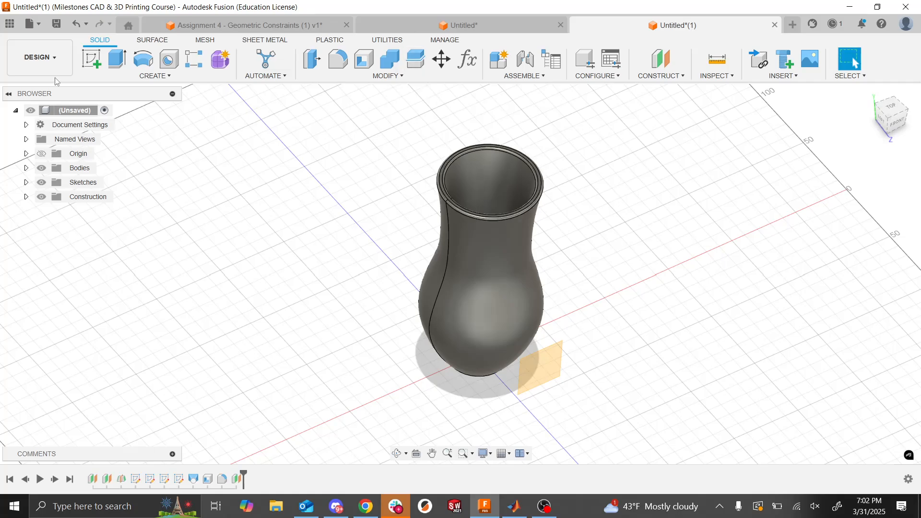
- Start a sketch on the new offset plane and draw a center-diameter circle beside the lower part of the body
click(89, 63)
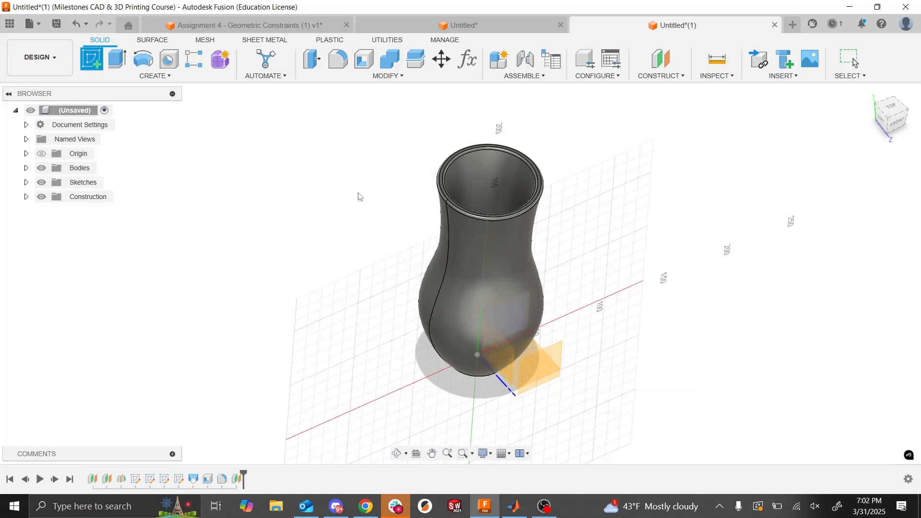
click(546, 362)
click(91, 59)
click(550, 368)
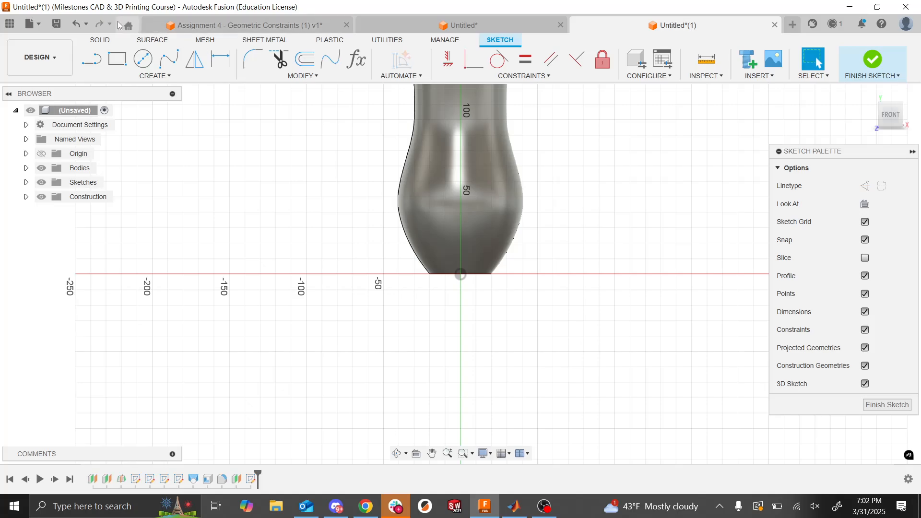
click(139, 67)
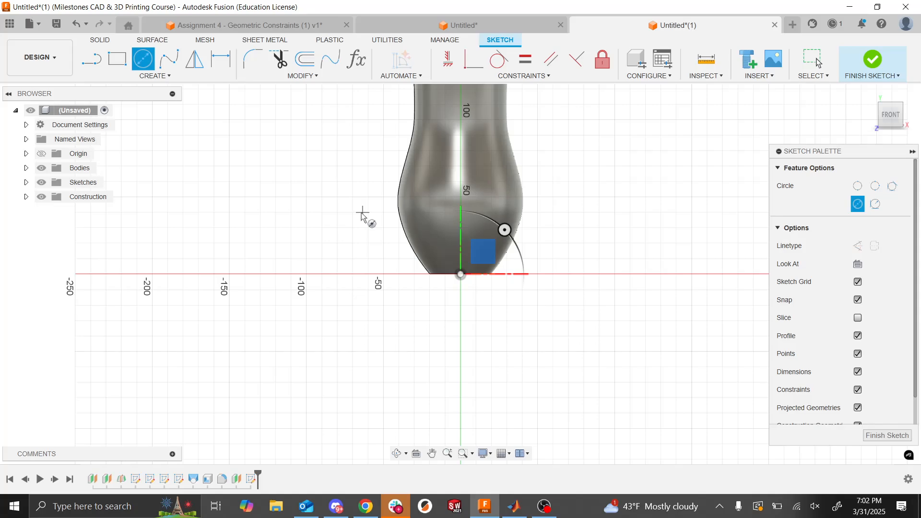
click(331, 210)
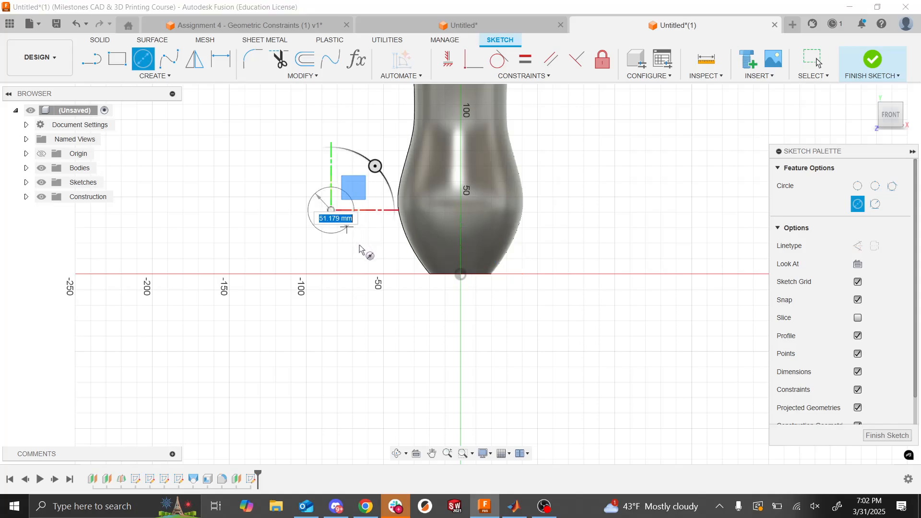
click(364, 248)
key(Escape)
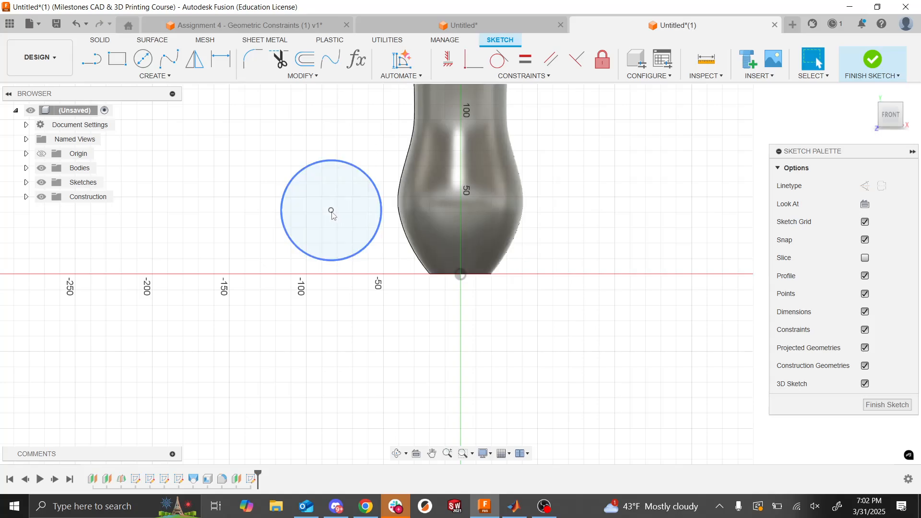
- Move the circle over the lower body and constrain its center vertically in line with the sketch origin
drag(331, 210, 407, 196)
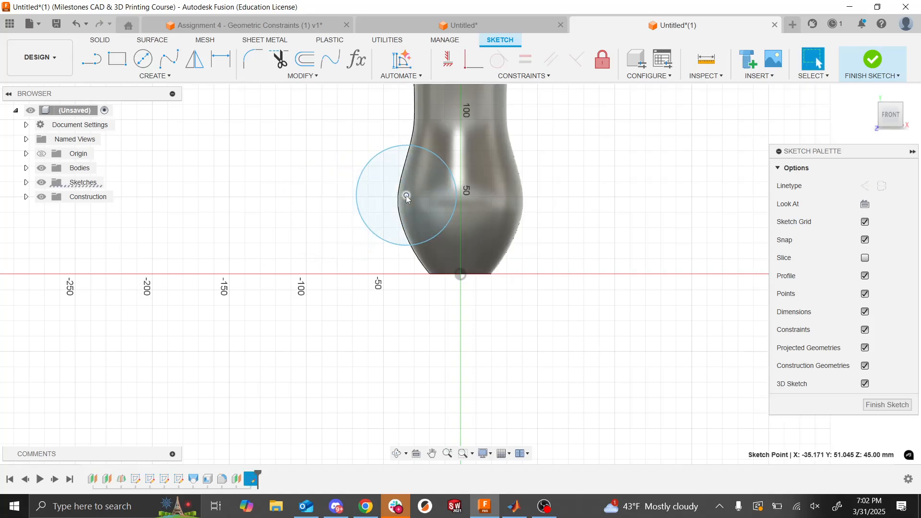
shift+click(460, 275)
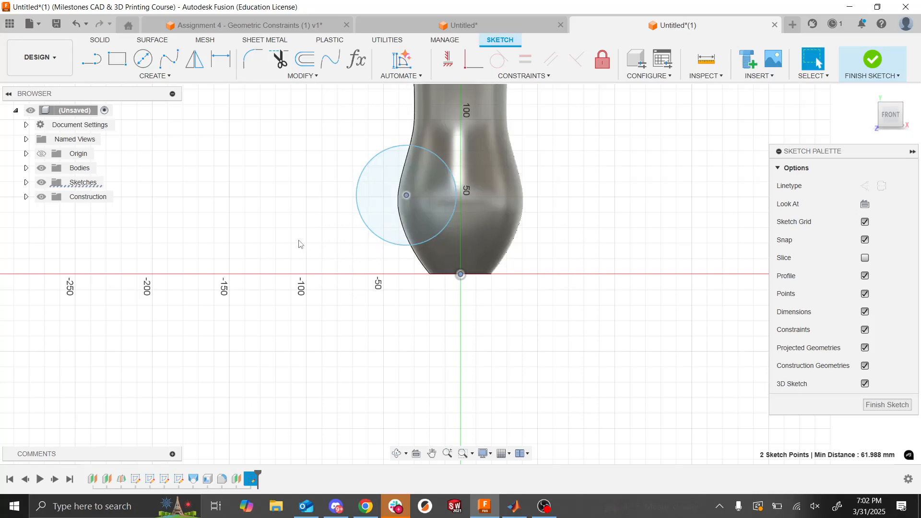
click(448, 59)
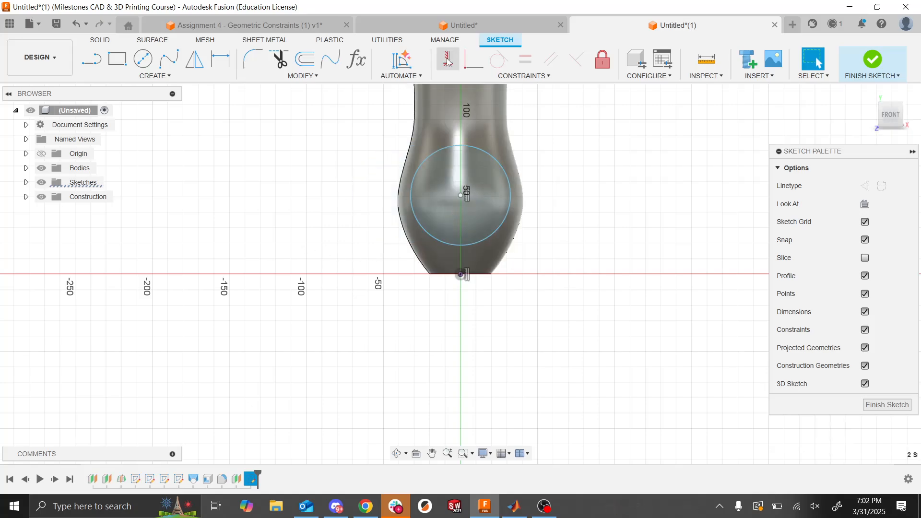
key(Escape)
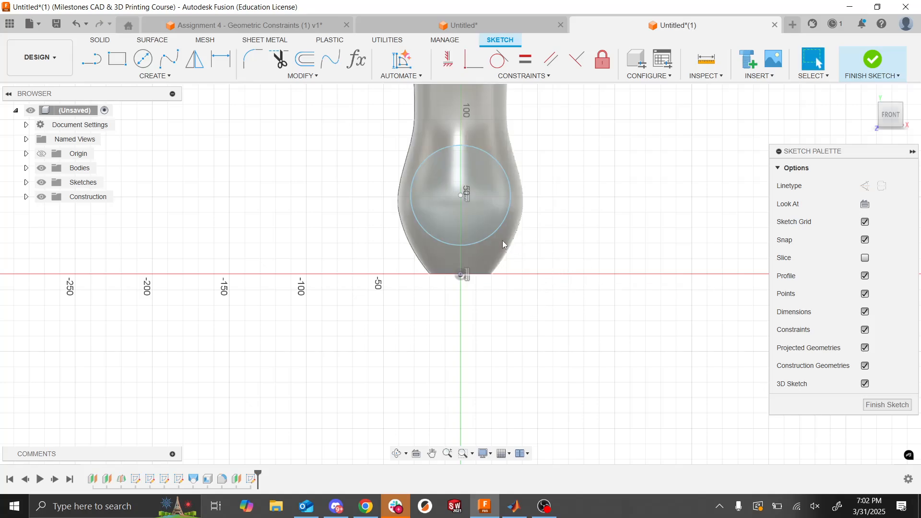
- Dimension the vertical distance from the origin to the circle's center as 40 mm
click(221, 59)
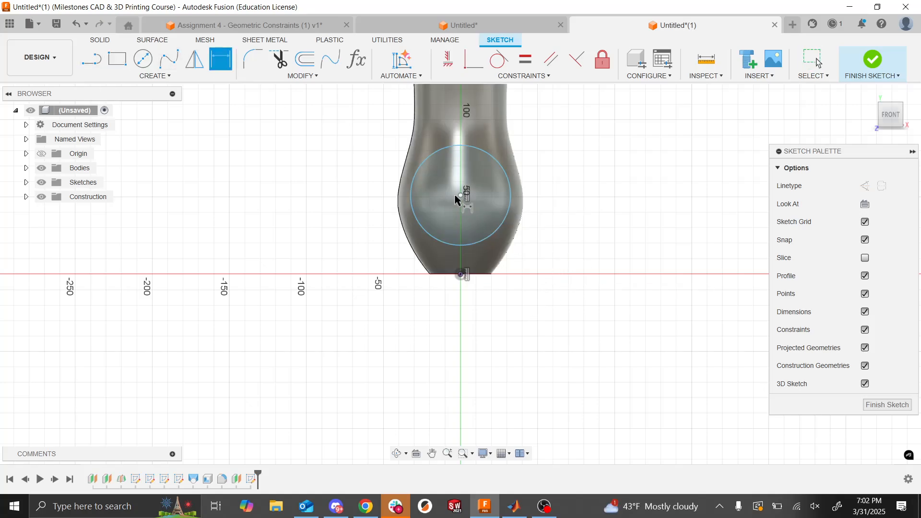
click(460, 195)
click(461, 275)
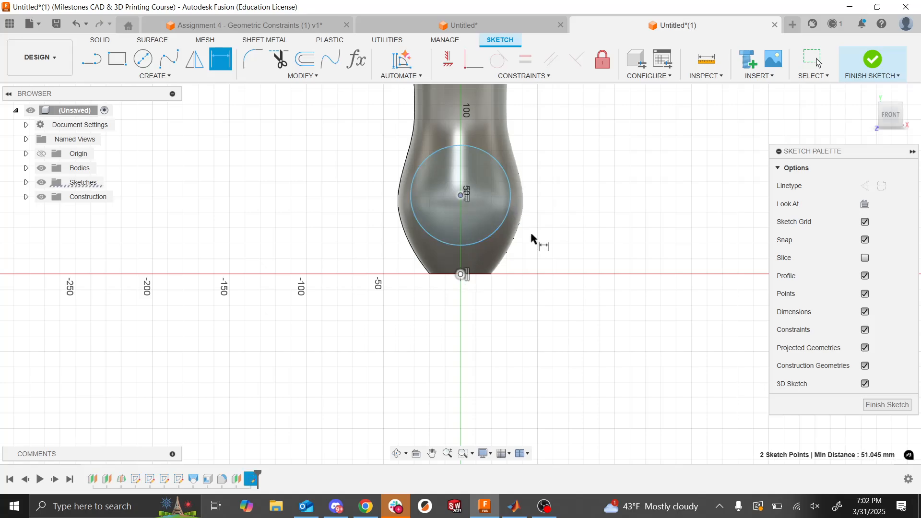
click(591, 238)
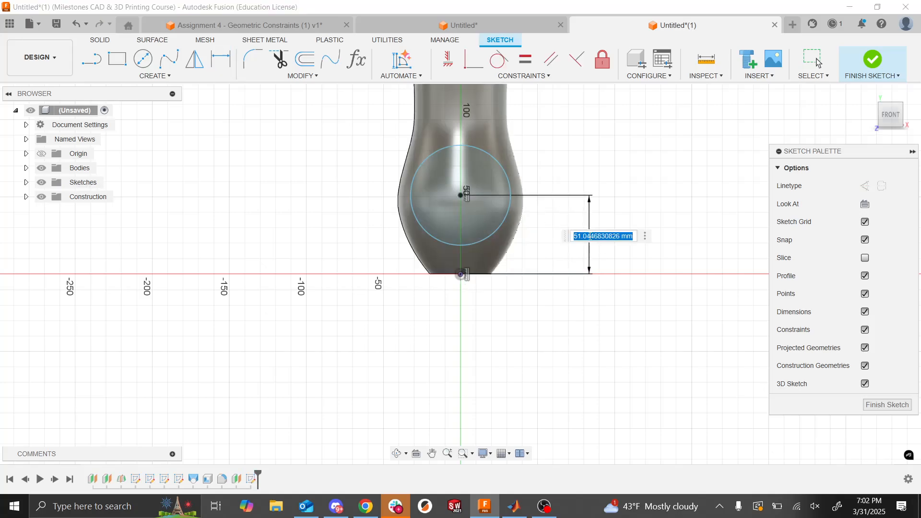
text(40)
key(Return)
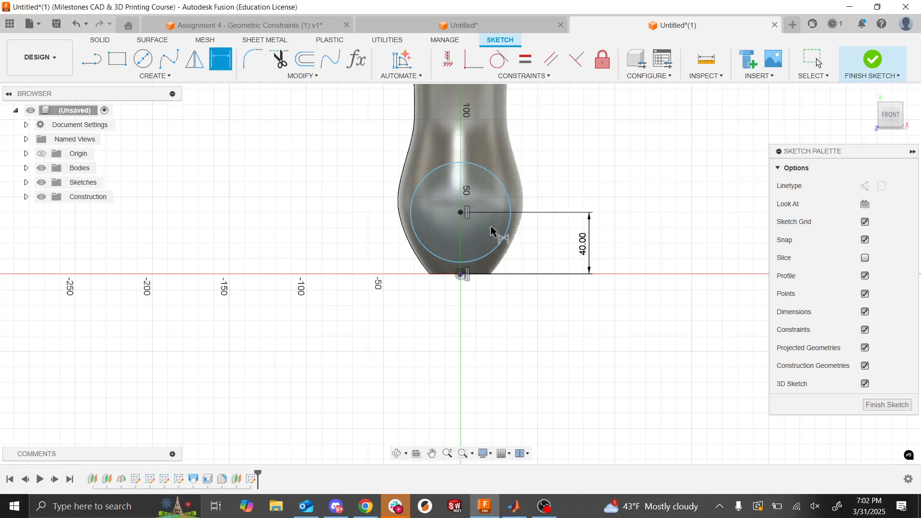
- Dimension the circle's diameter as 40 mm
click(494, 261)
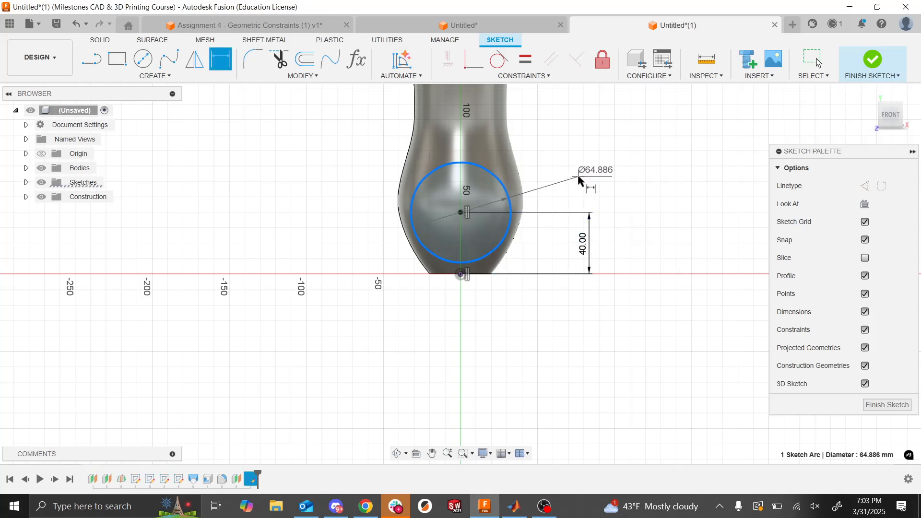
click(562, 179)
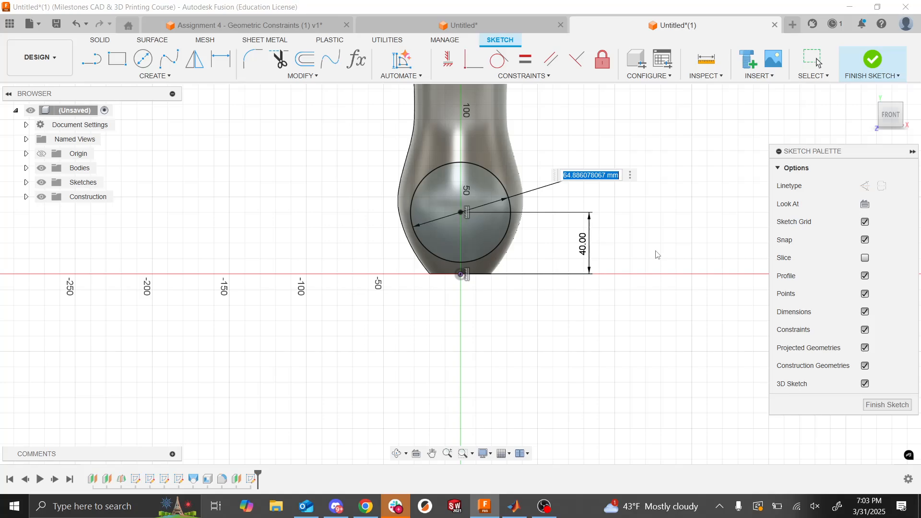
text(40)
key(Return)
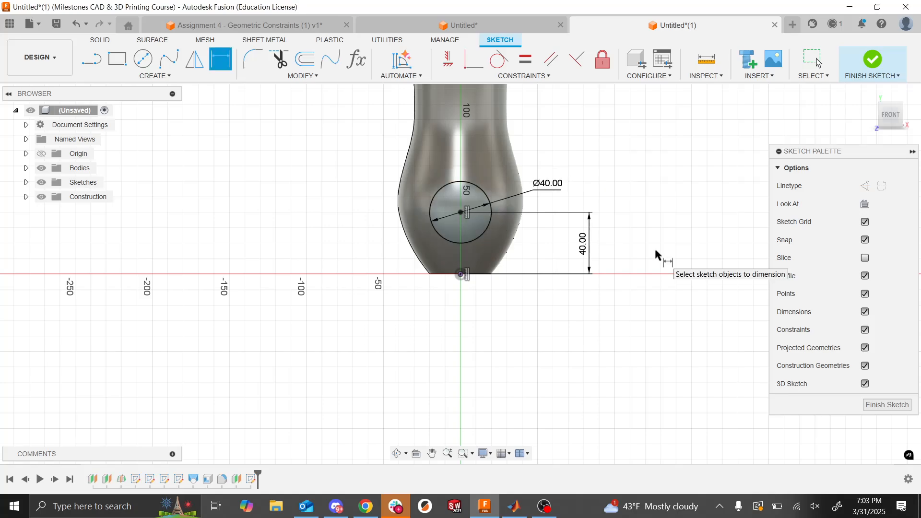
- Set the circle center's height above the origin to 45 mm and finish the sketch
double_click(583, 242)
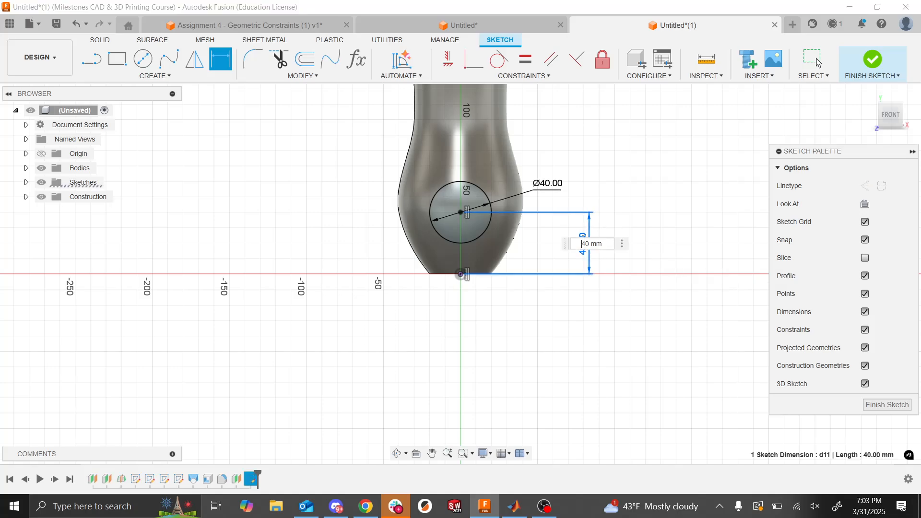
text(45)
key(Return)
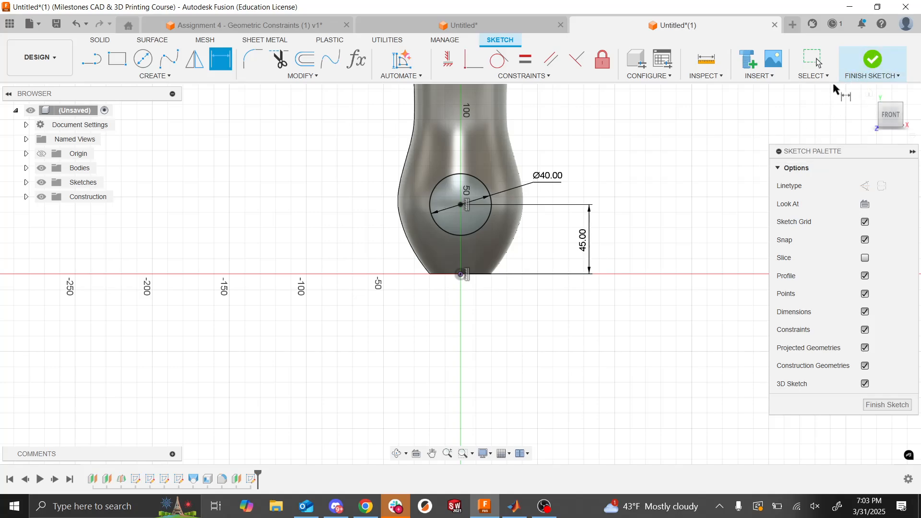
click(873, 59)
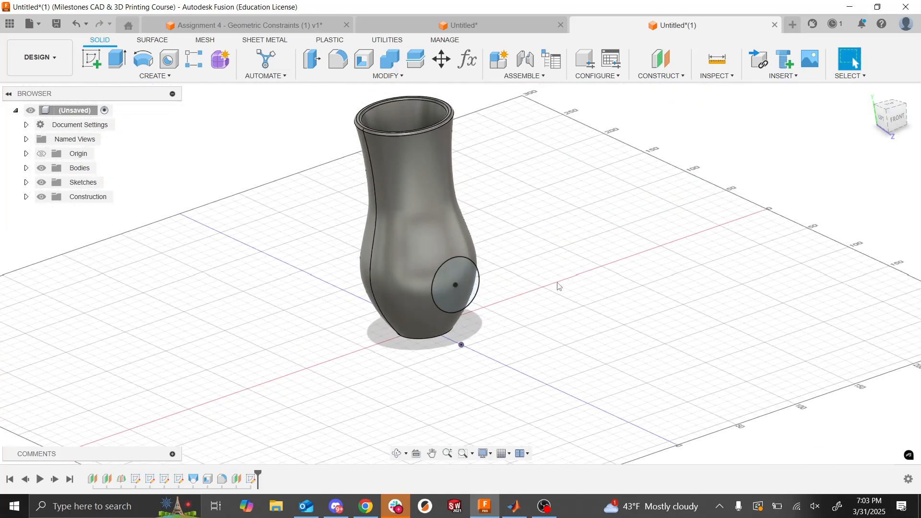
- Set up a Two Sides extrusion of the circle with a Side 1 distance of 150 mm away from the body
click(118, 60)
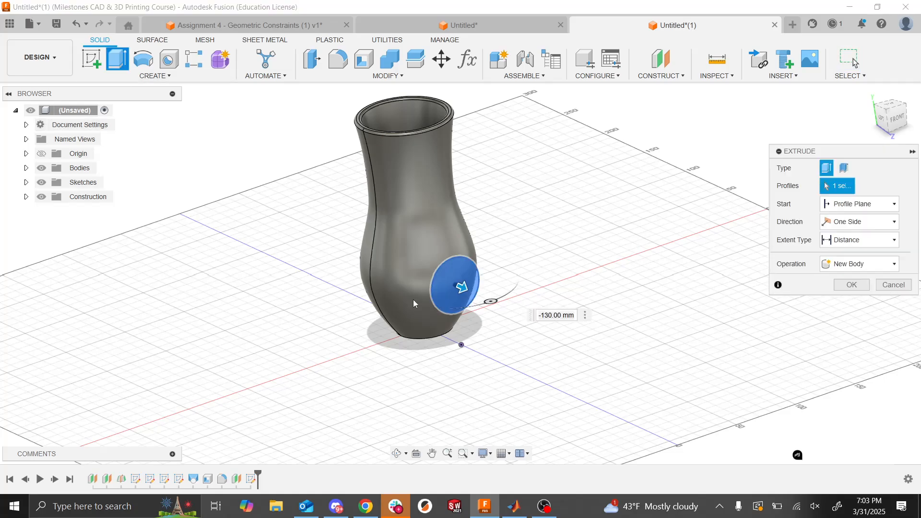
shift+middle_drag(599, 284, 599, 284)
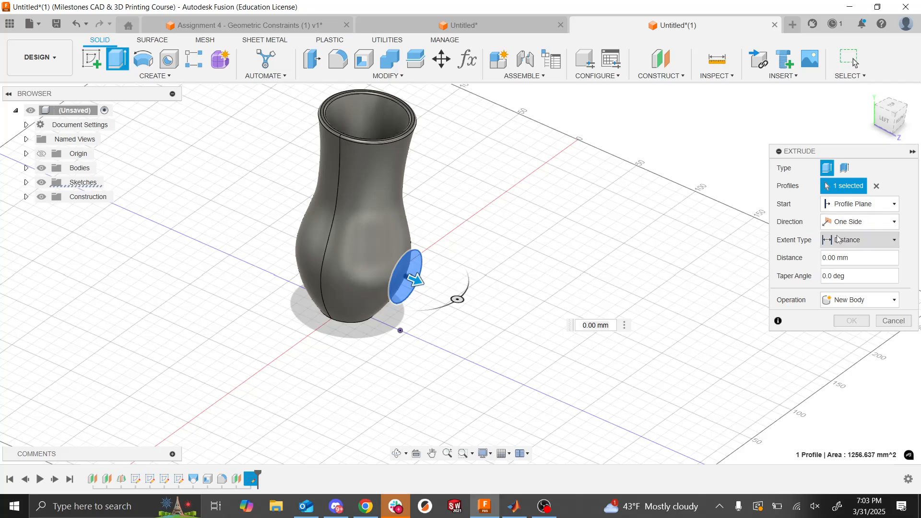
click(849, 224)
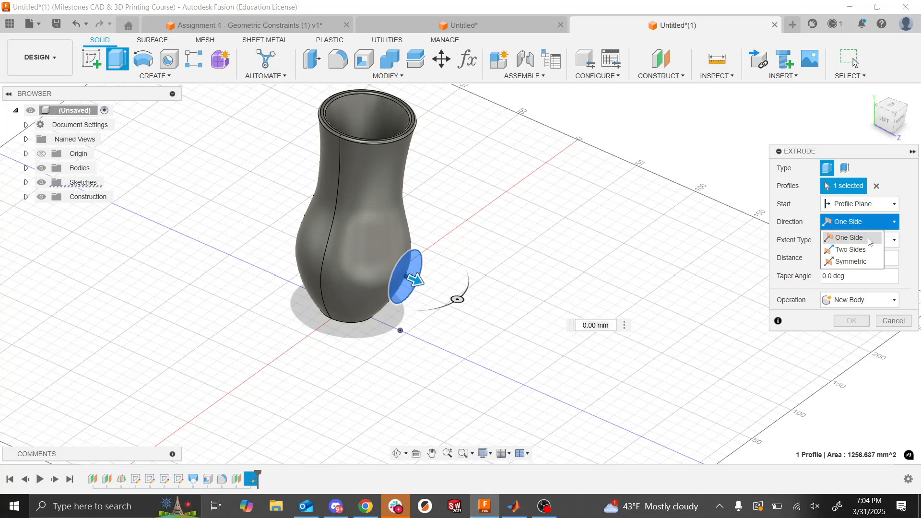
click(850, 249)
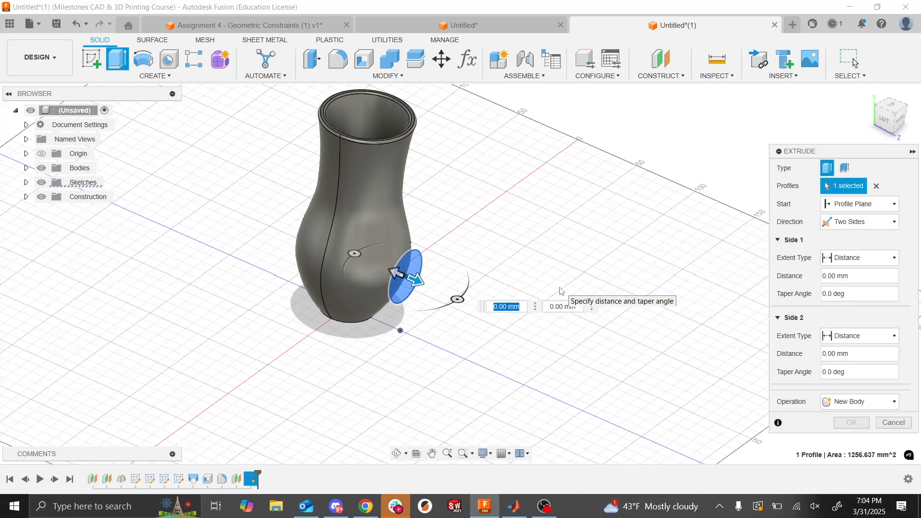
click(878, 276)
drag(418, 279, 435, 268)
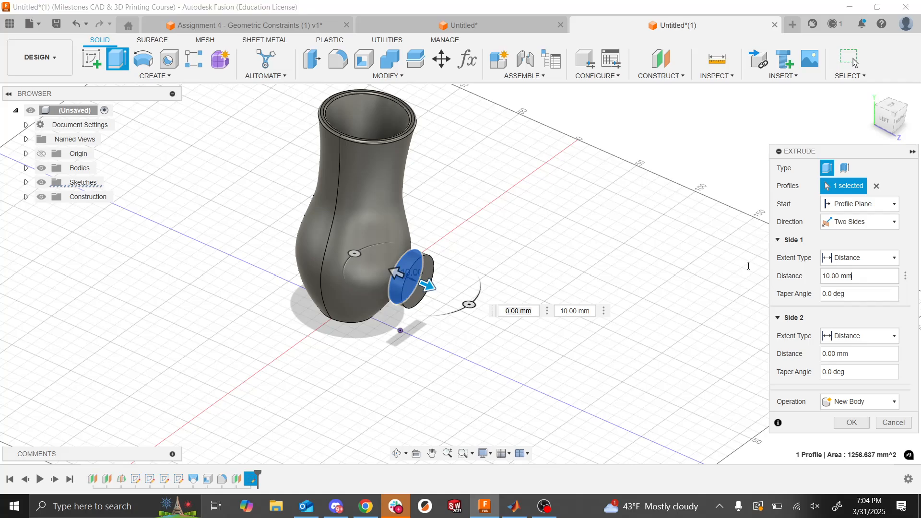
click(849, 276)
text(80)
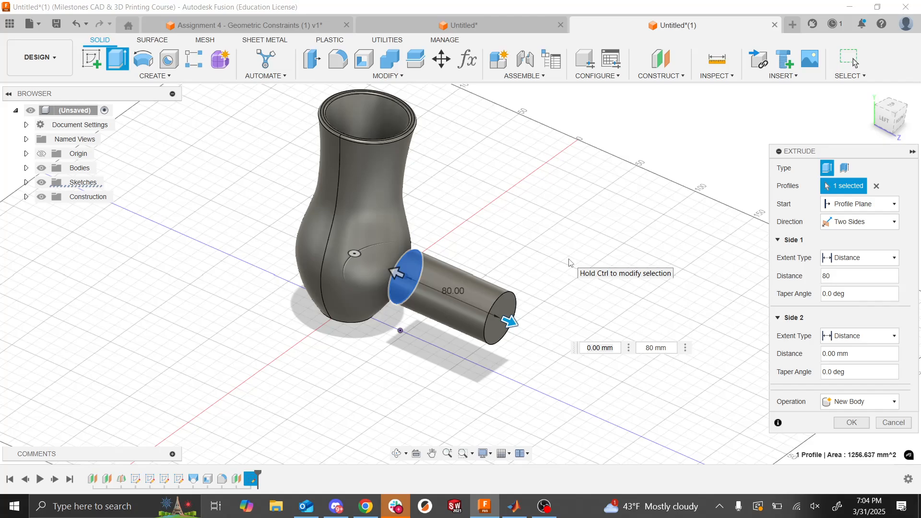
text(0150)
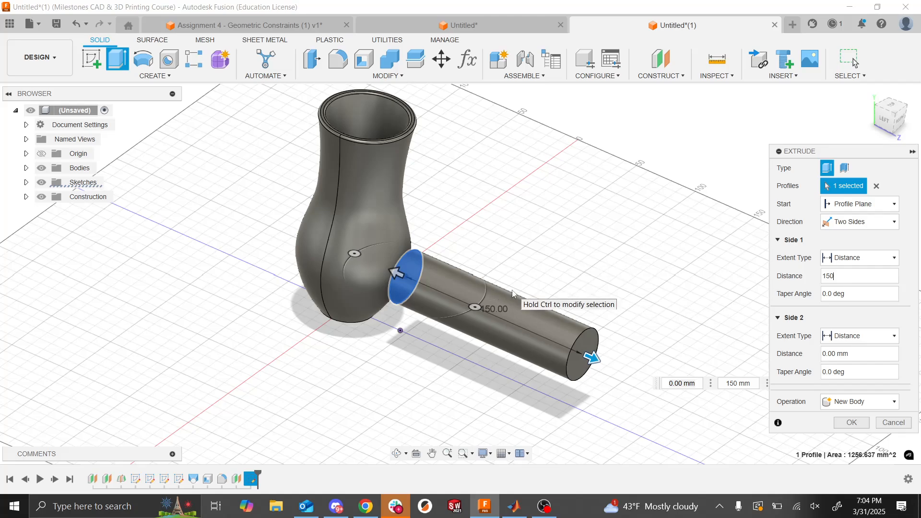
- Set the Side 2 extent to To Object and pick the outer face of the lofted body as its end
shift+middle_drag(512, 290, 512, 293)
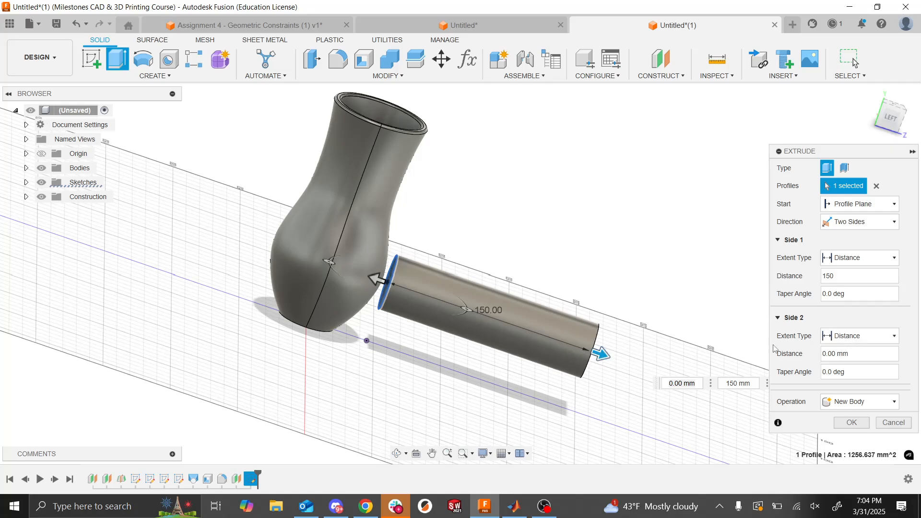
click(842, 338)
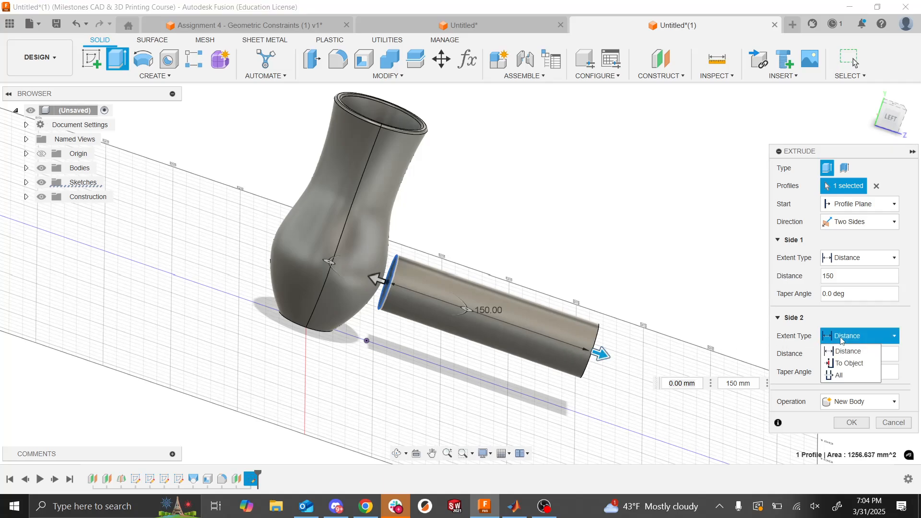
click(846, 365)
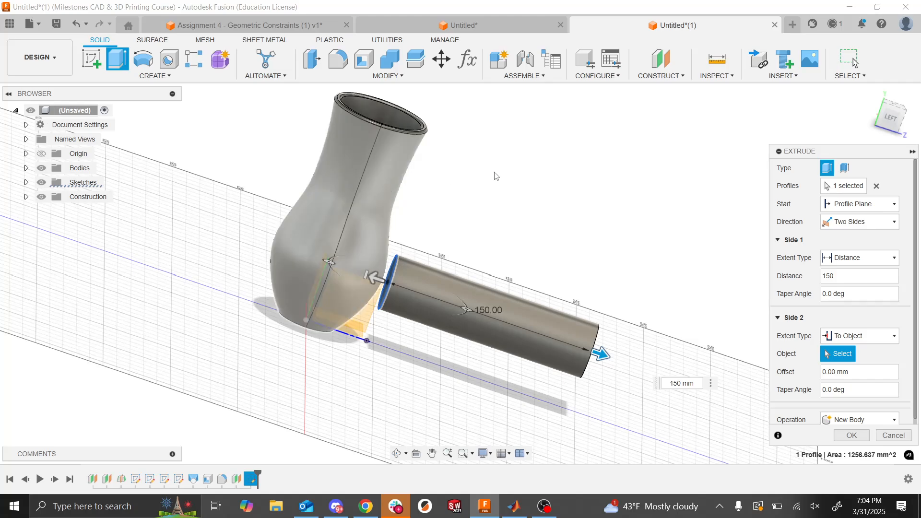
click(375, 239)
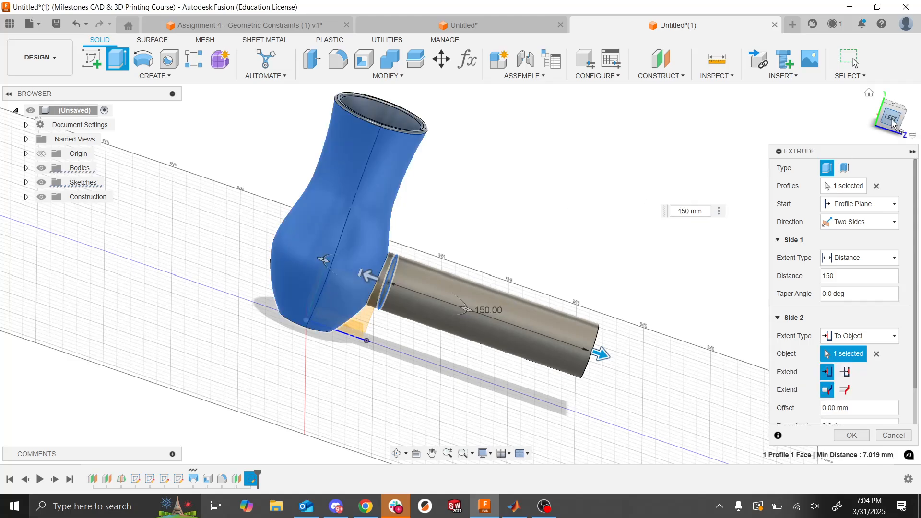
mouse_move(894, 123)
mouse_down()
mouse_move(884, 133)
mouse_move(903, 181)
mouse_up()
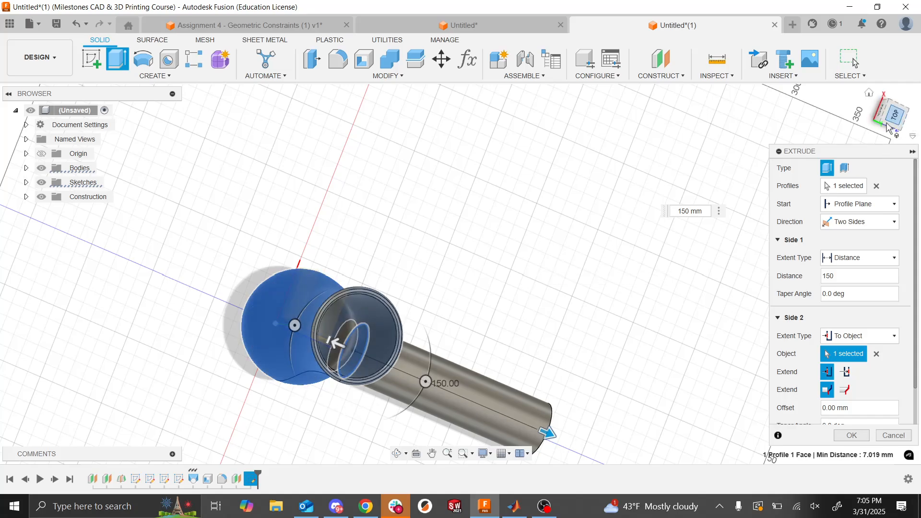
mouse_move(892, 116)
mouse_down()
mouse_move(884, 89)
mouse_move(891, 111)
mouse_up()
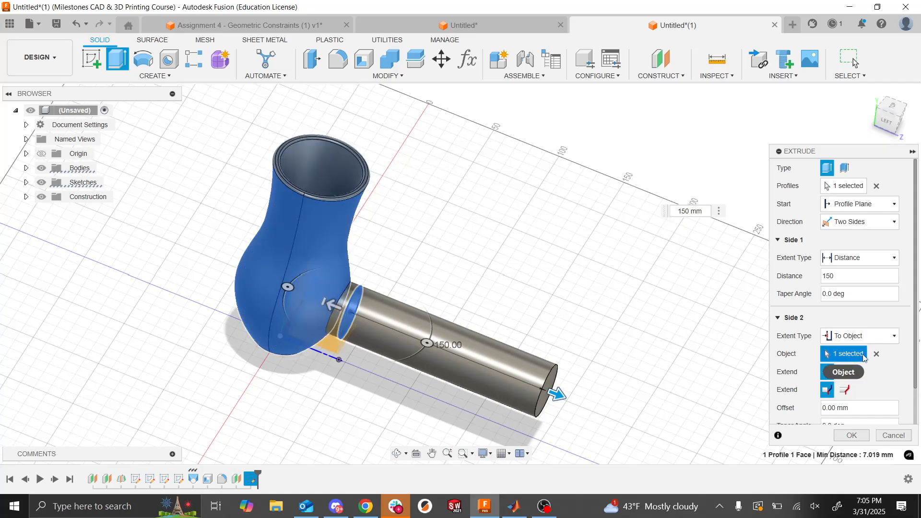
- Keep Join as the extrusion's operation and complete the handle attached to the body
click(857, 338)
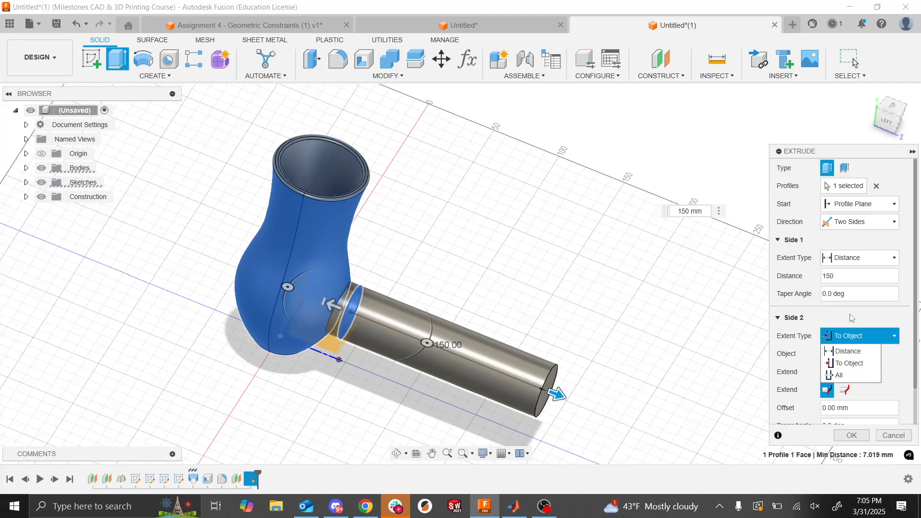
click(862, 319)
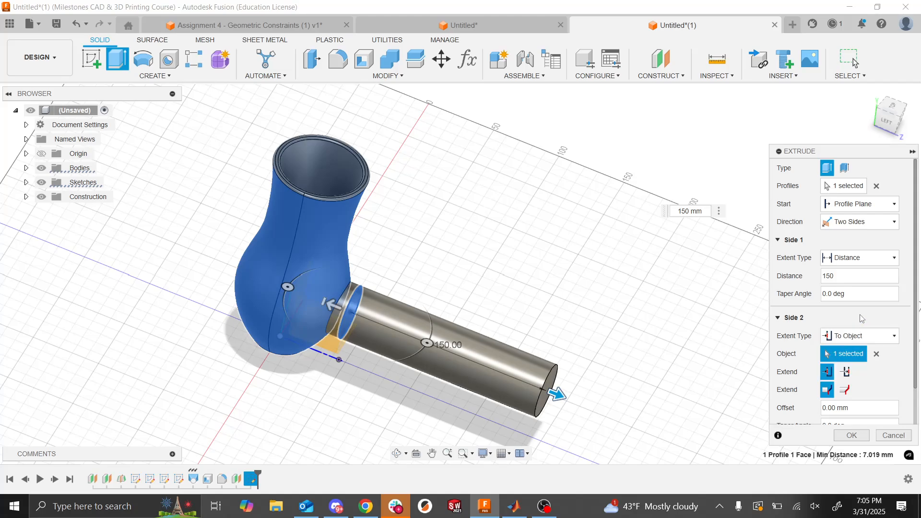
scroll(829, 315, down, 1)
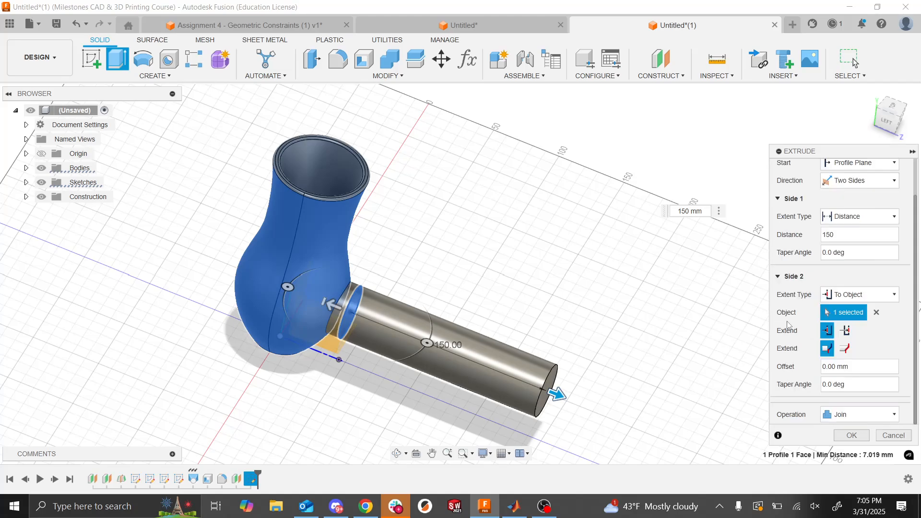
click(841, 416)
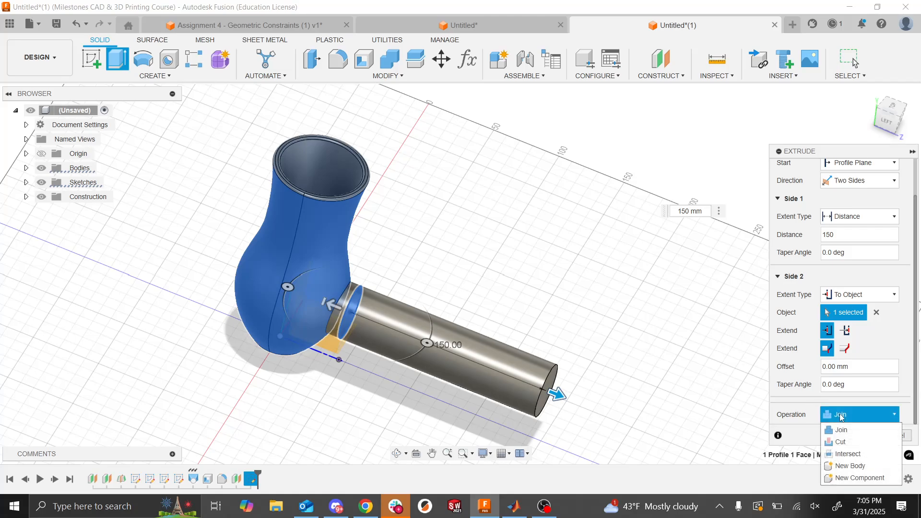
click(804, 408)
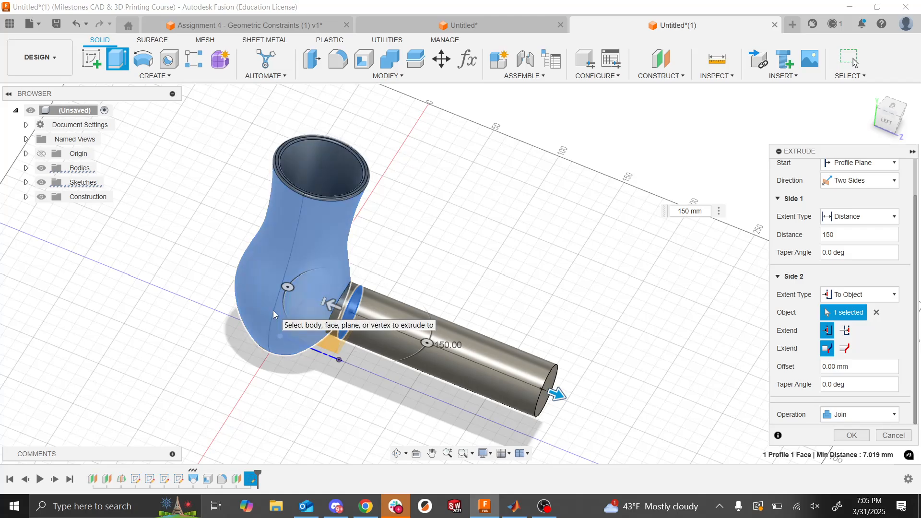
click(852, 436)
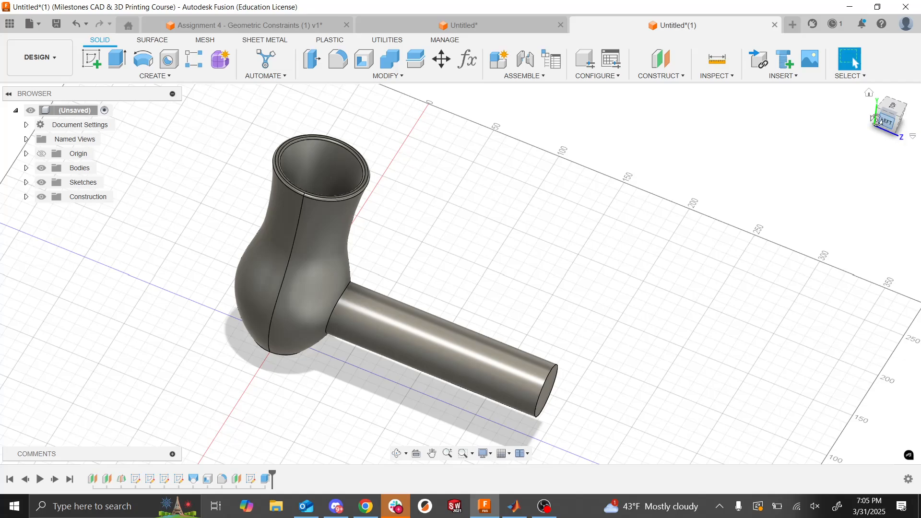
mouse_move(879, 125)
mouse_down()
mouse_move(884, 82)
mouse_move(888, 152)
mouse_move(882, 125)
mouse_up()
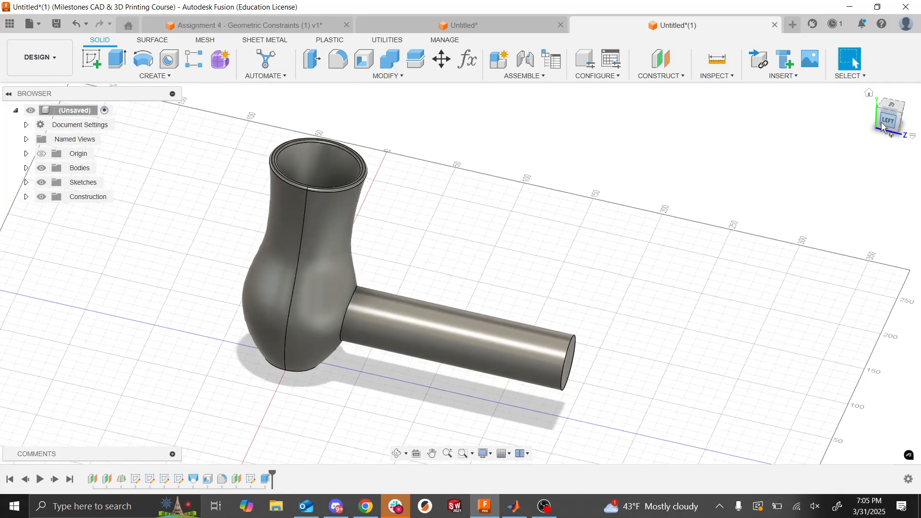
scroll(357, 319, up, 4)
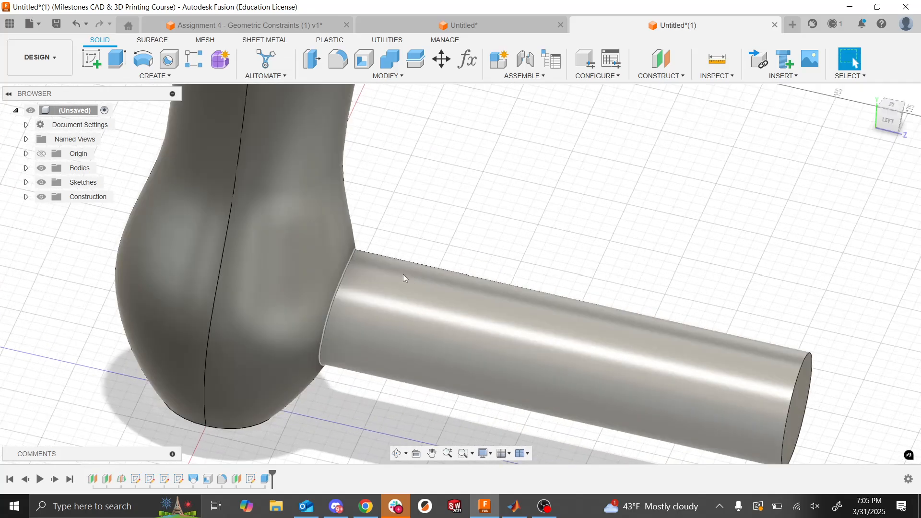
- Review the whole model, check the handle and chamfer instructions on the Assignment 6 slide, and return to Fusion
scroll(535, 216, down, 1)
scroll(545, 270, down, 2)
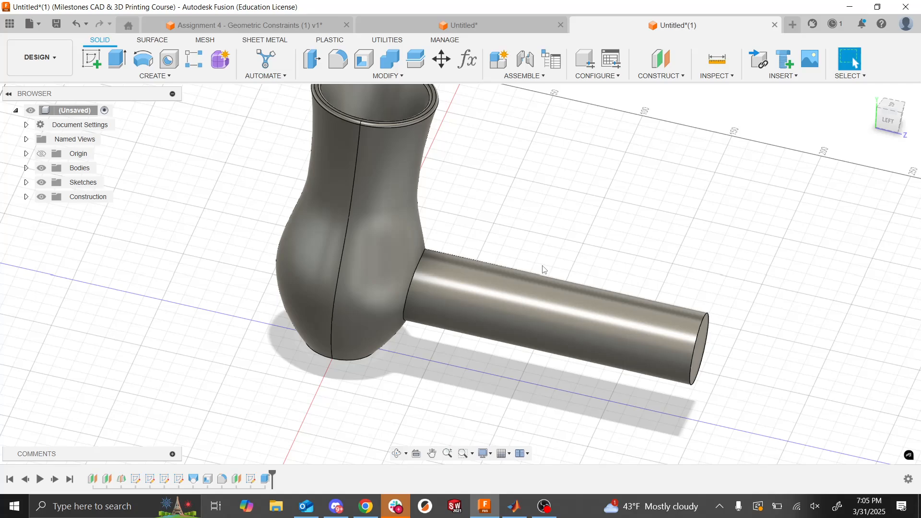
scroll(629, 271, down, 1)
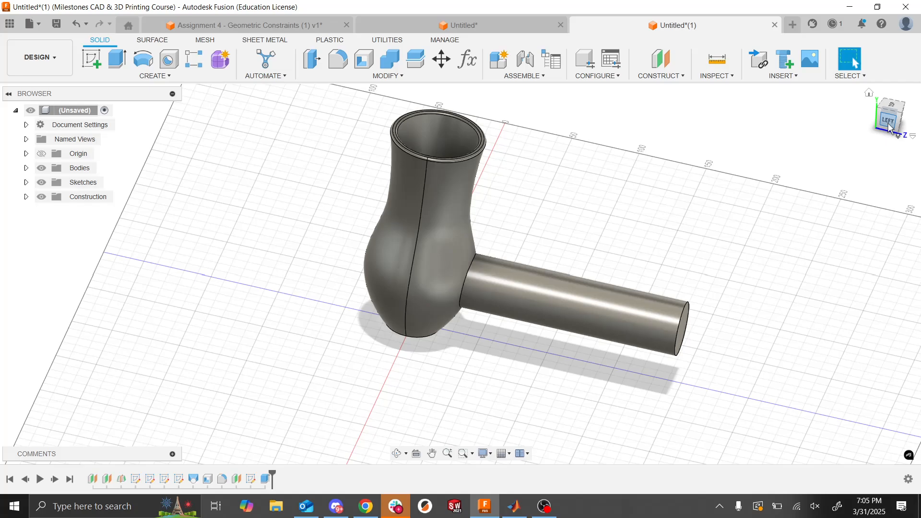
drag(888, 128, 883, 149)
key(alt+Tab)
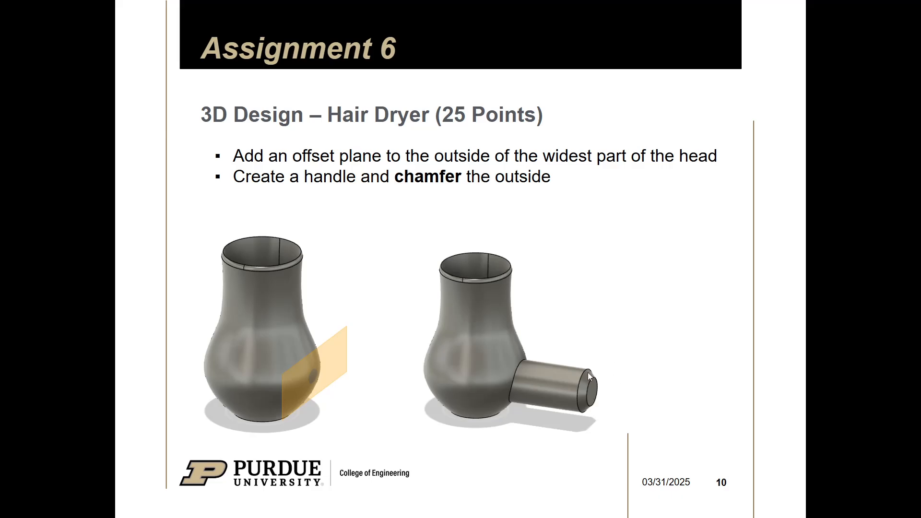
key(alt+Tab)
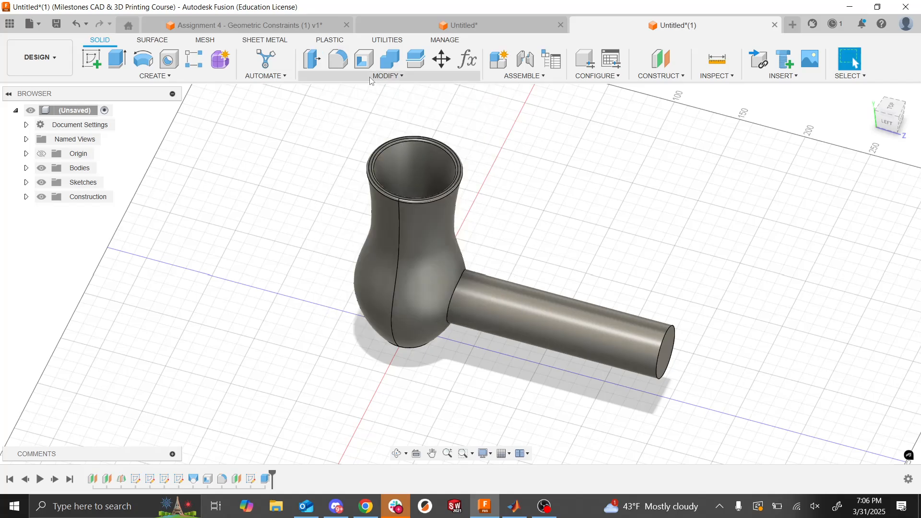
- Set up an equal-distance chamfer of 5 mm on the circular edge at the handle's free end
click(387, 76)
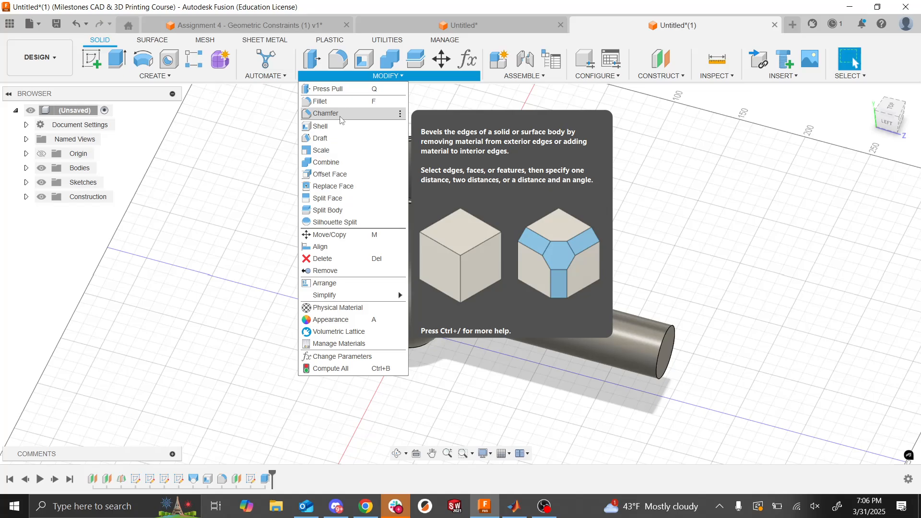
click(342, 115)
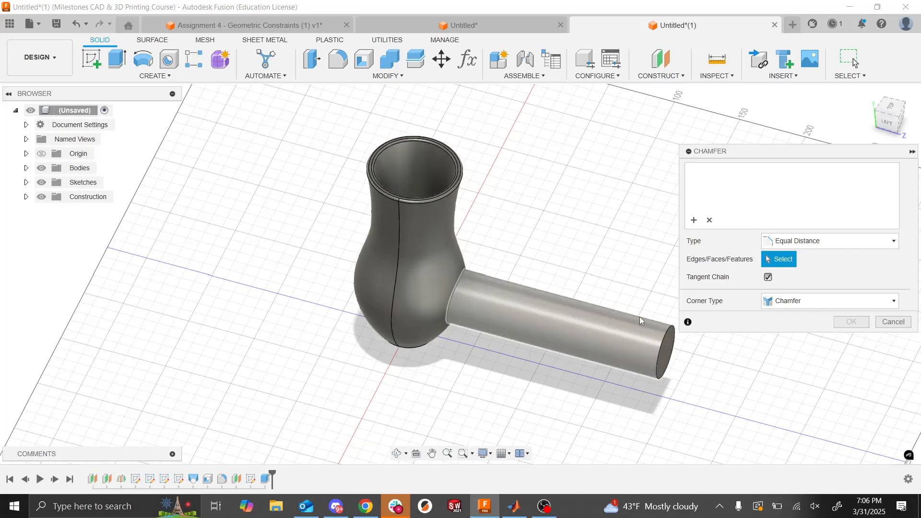
click(659, 351)
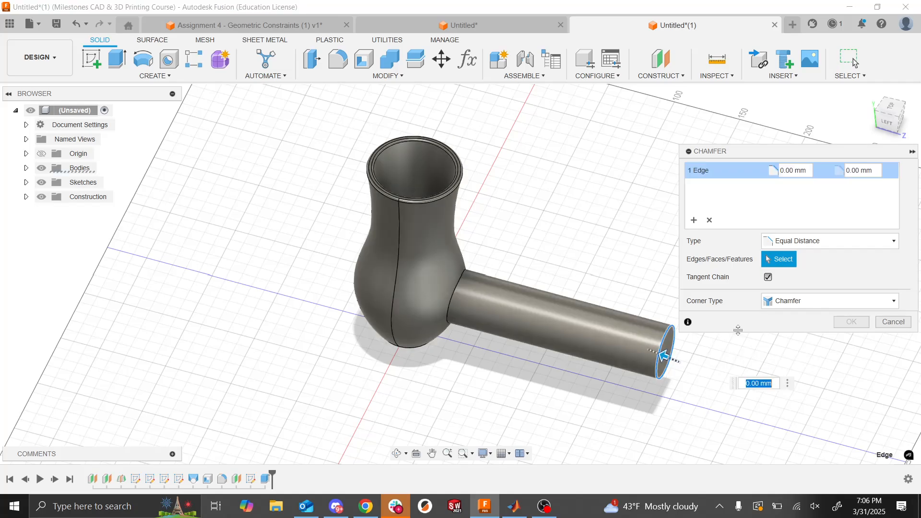
click(785, 172)
key(BackSpace)
text(5)
key(Return)
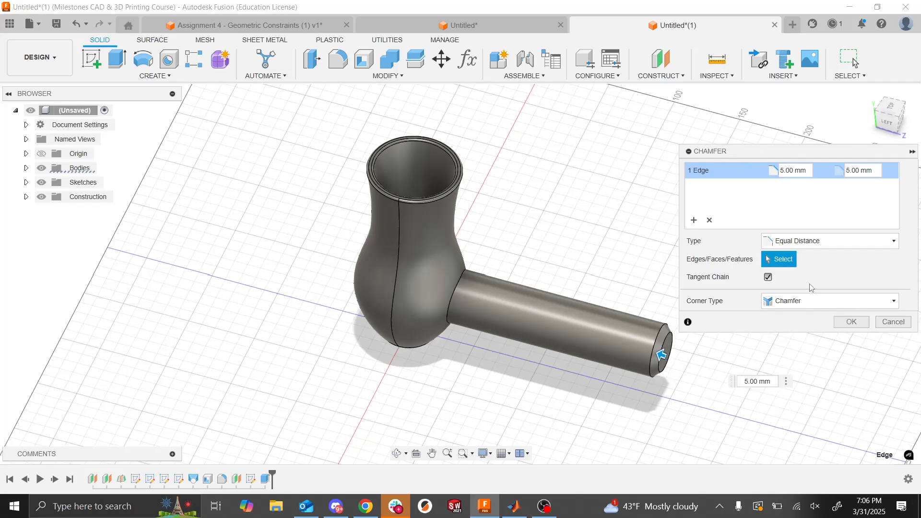
- Set the chamfer distance to 7 mm, inspect the beveled handle end up close and complete the chamfer
key(BackSpace)
text(7)
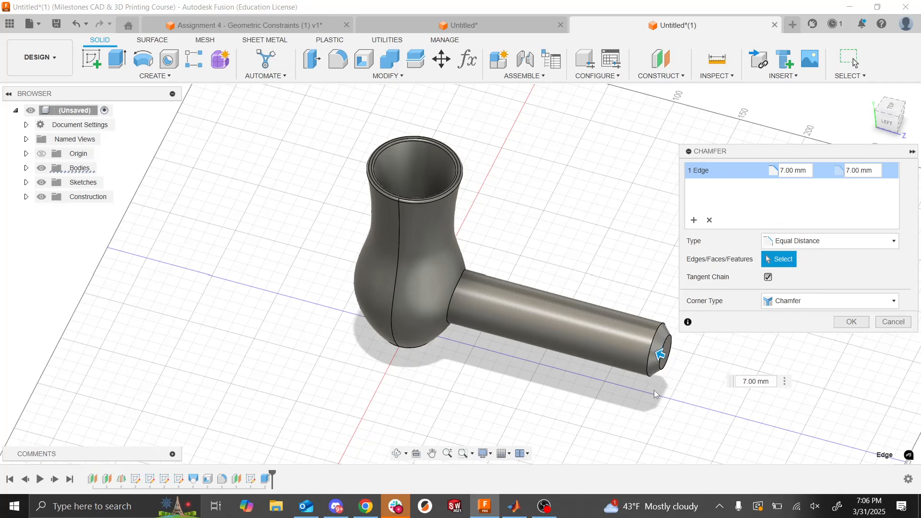
scroll(662, 383, up, 5)
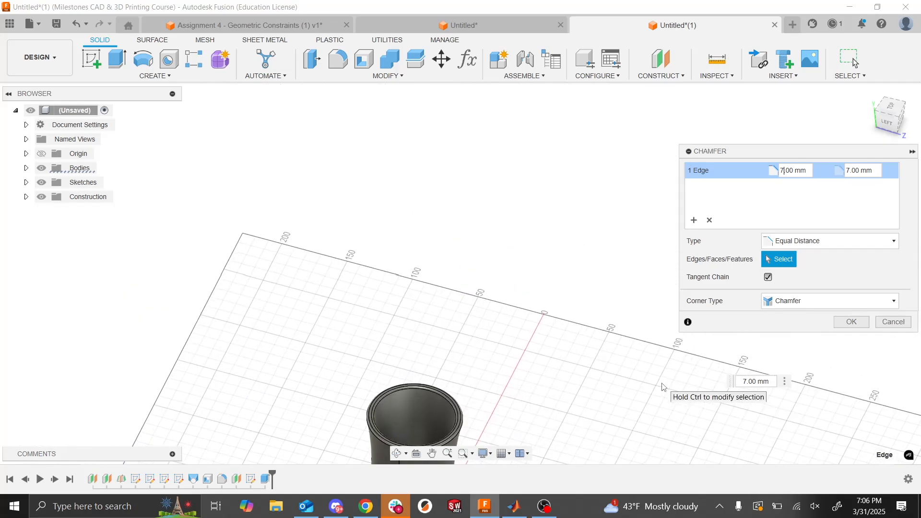
scroll(662, 383, down, 5)
scroll(663, 387, up, 3)
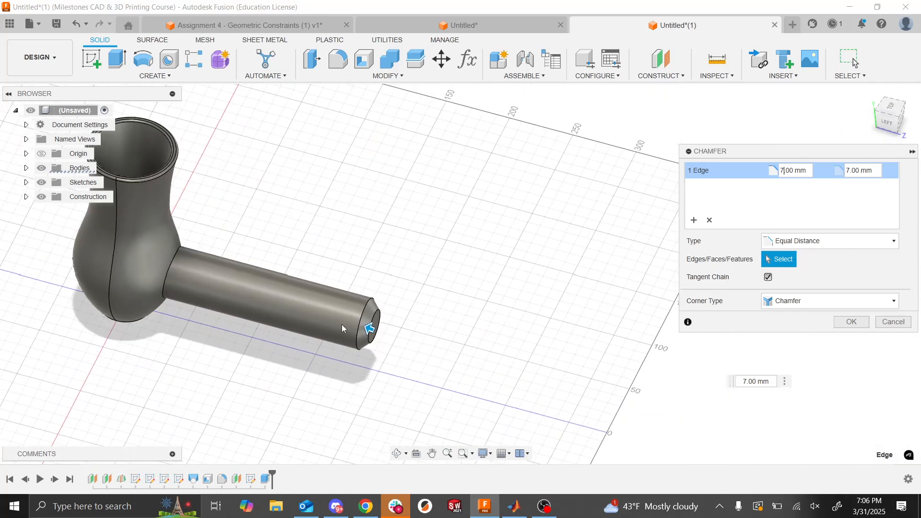
scroll(343, 329, up, 3)
scroll(344, 329, up, 5)
scroll(344, 330, down, 5)
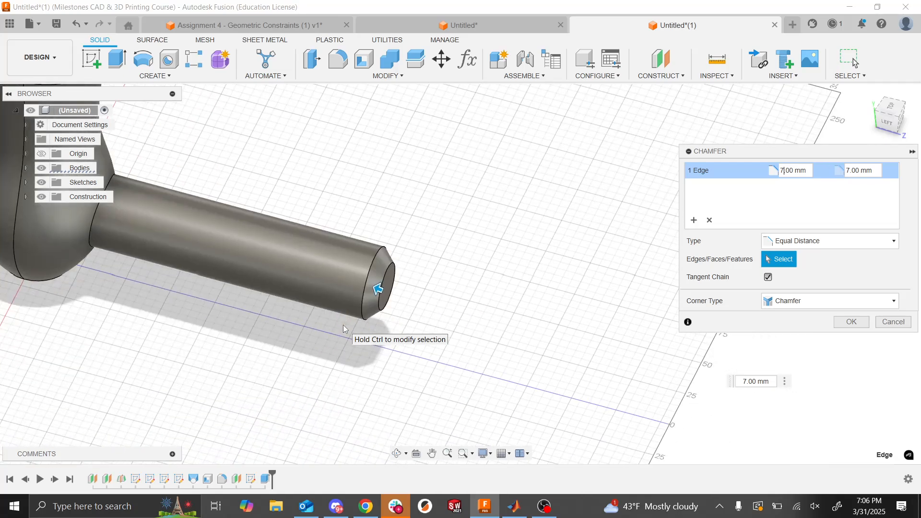
scroll(344, 329, up, 3)
scroll(343, 329, up, 2)
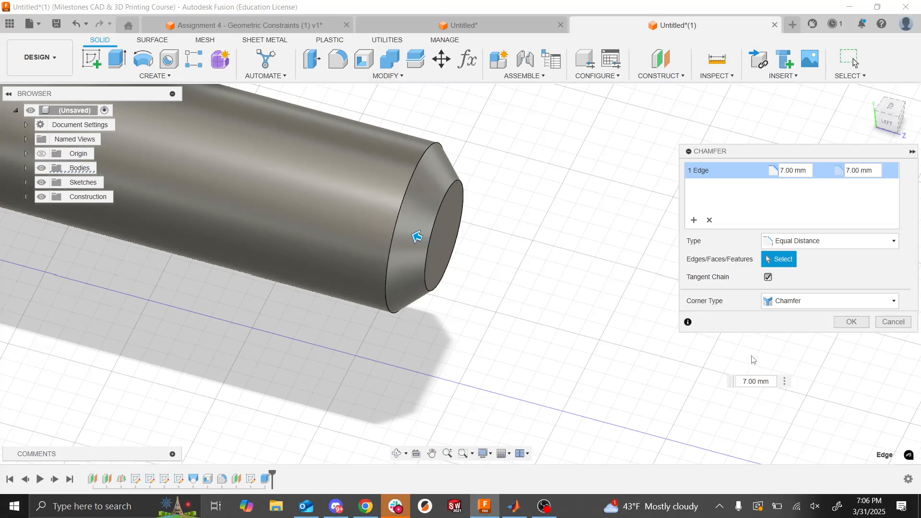
click(854, 327)
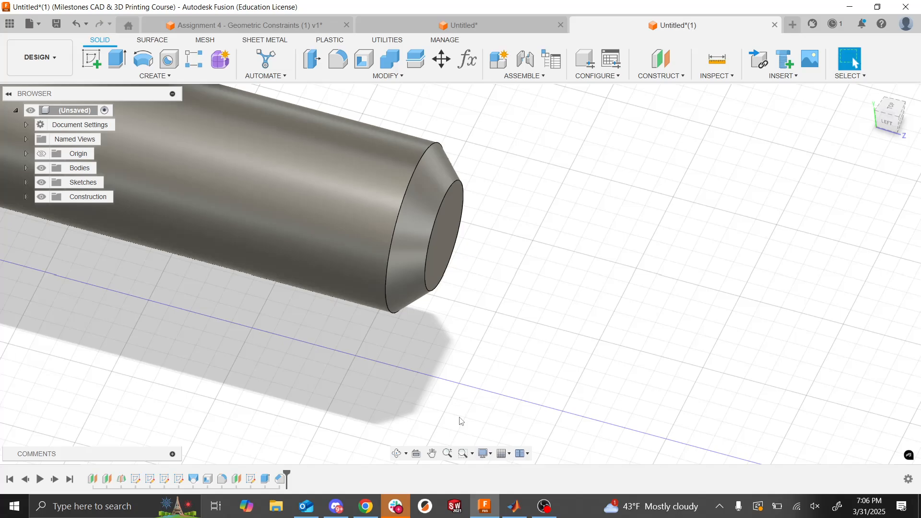
scroll(460, 422, down, 3)
scroll(461, 421, down, 5)
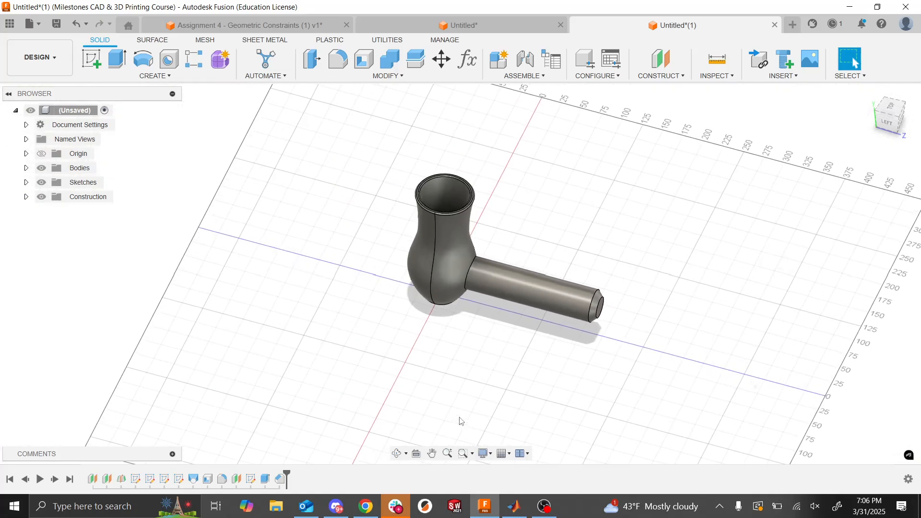
scroll(460, 421, up, 2)
scroll(461, 421, down, 1)
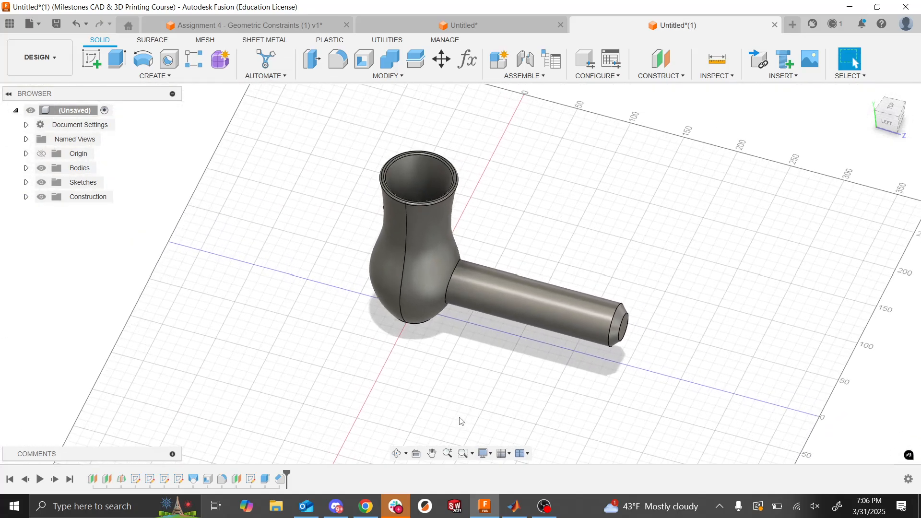
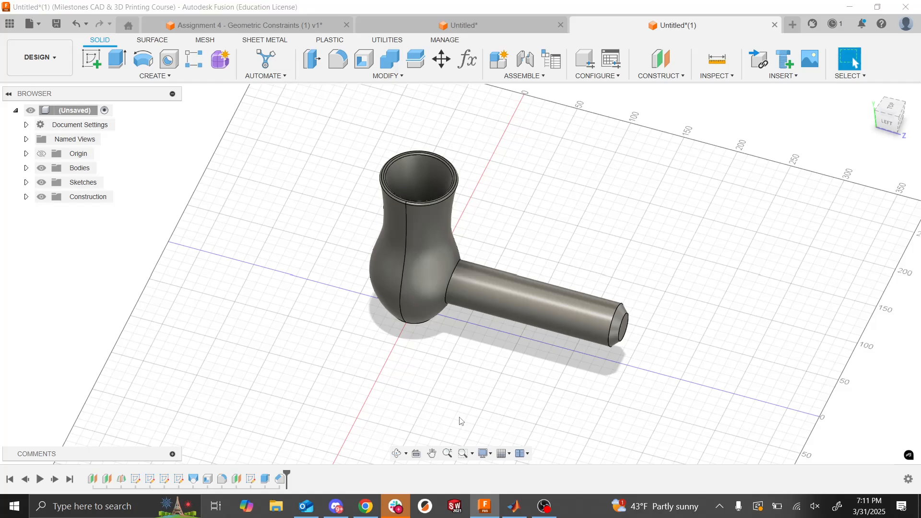
- Examine the finished hair dryer and highlight its loft, shell and rim fillet features in the design history
key(alt+Tab)
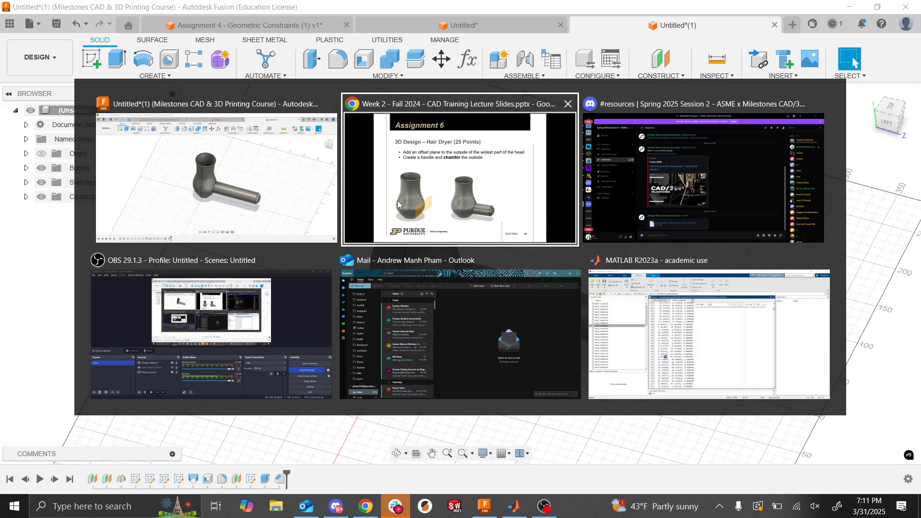
key(Escape)
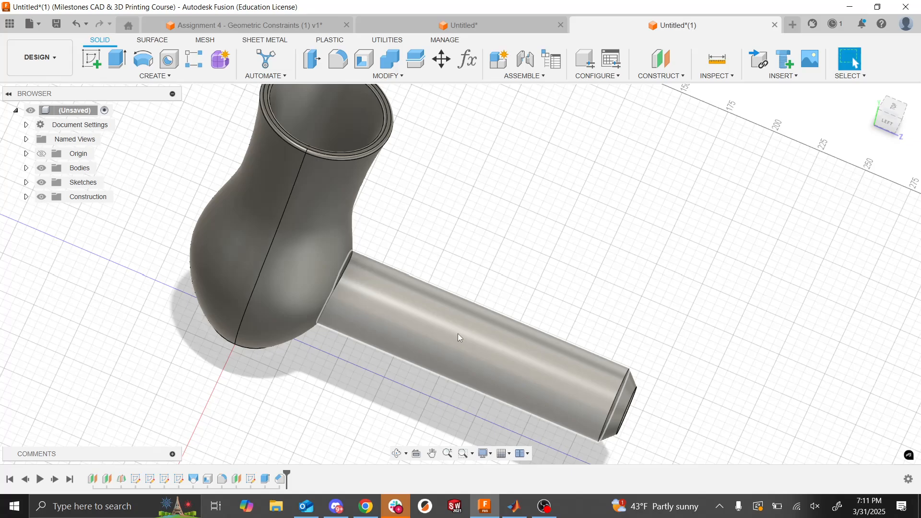
shift+middle_drag(458, 334, 458, 334)
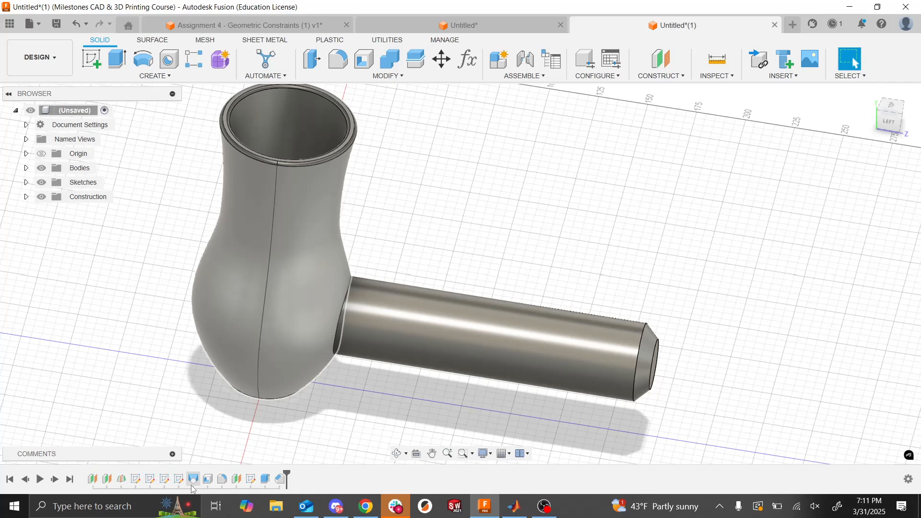
click(194, 481)
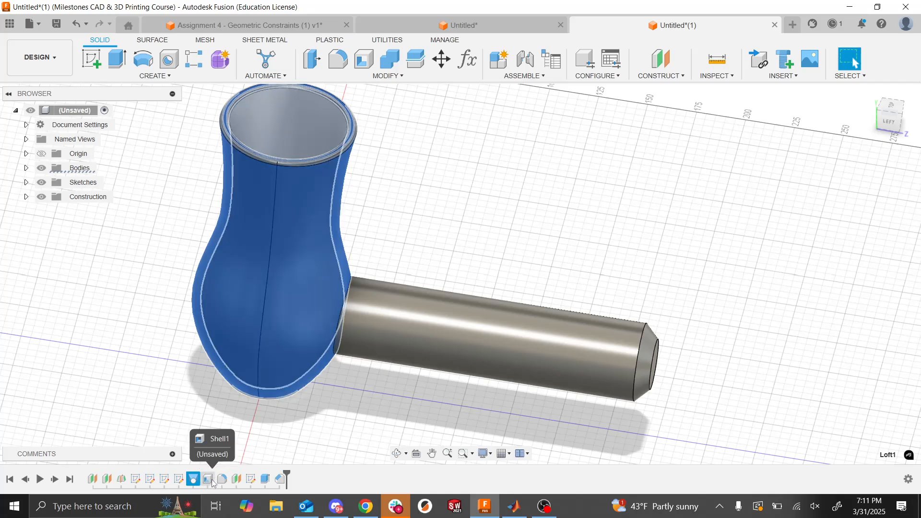
click(211, 481)
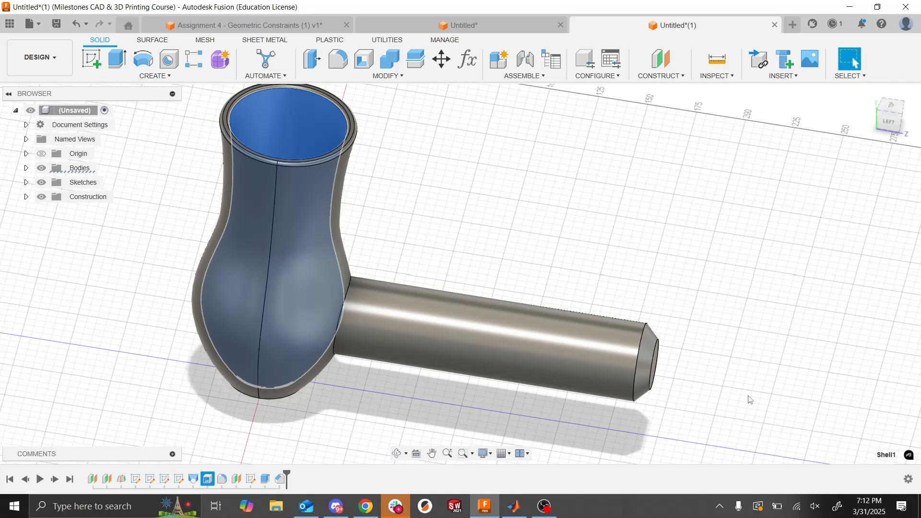
click(223, 480)
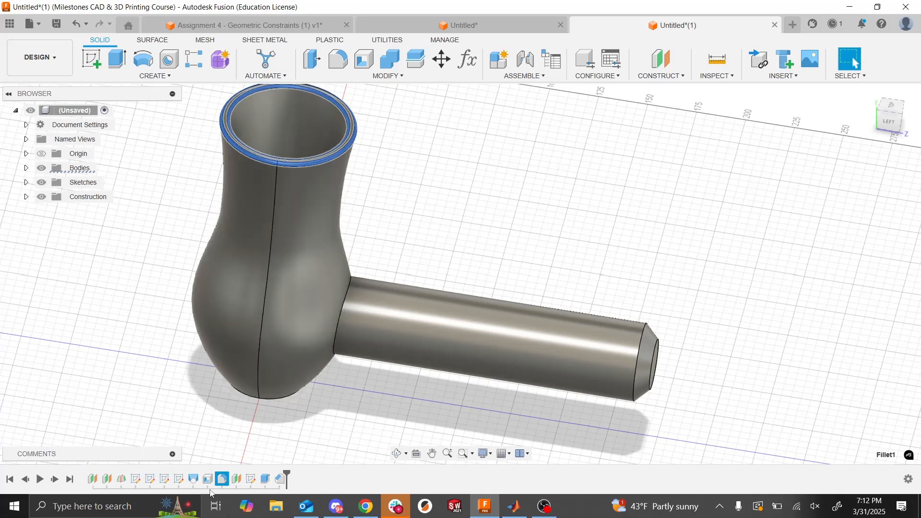
- Roll the design history back to just before the rim fillet and examine the shelled head
drag(287, 474, 215, 475)
scroll(440, 270, down, 2)
scroll(440, 282, up, 5)
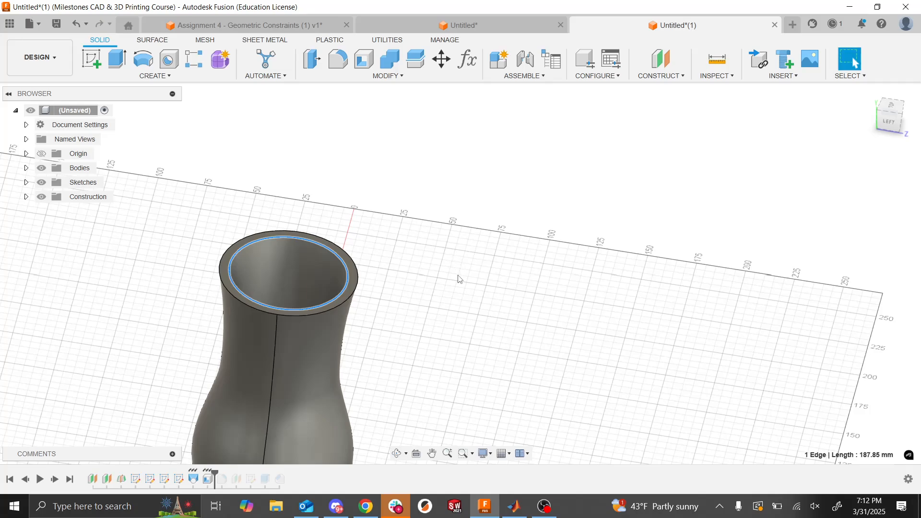
click(208, 479)
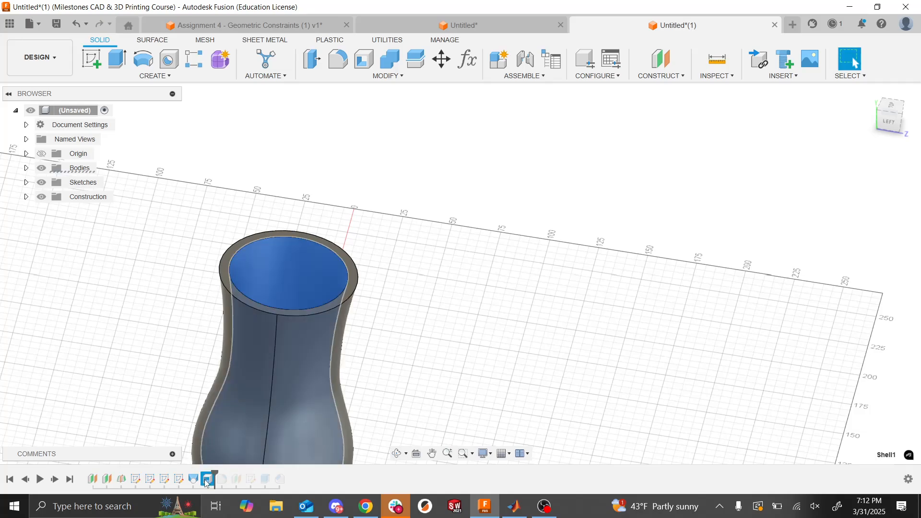
click(490, 389)
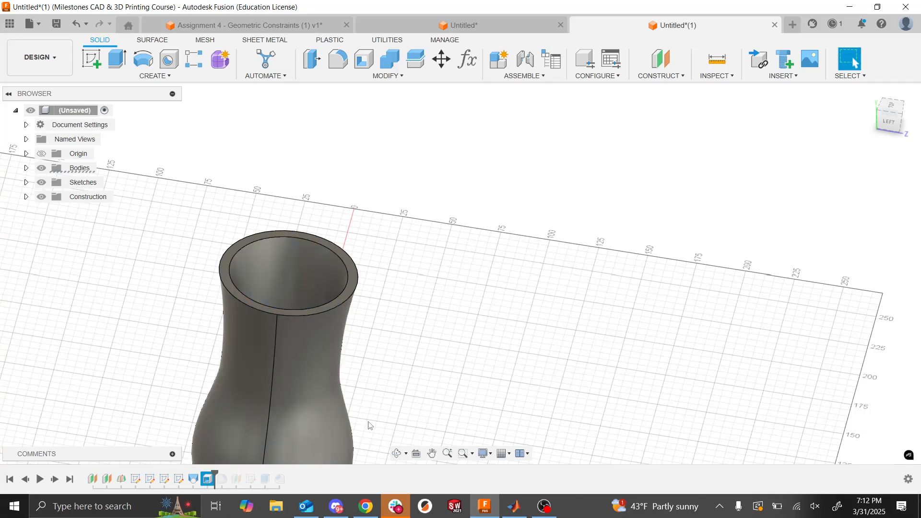
- Roll the history forward past the rim fillet and compare the surfaces belonging to the shell and fillet features
drag(215, 472, 229, 472)
click(222, 479)
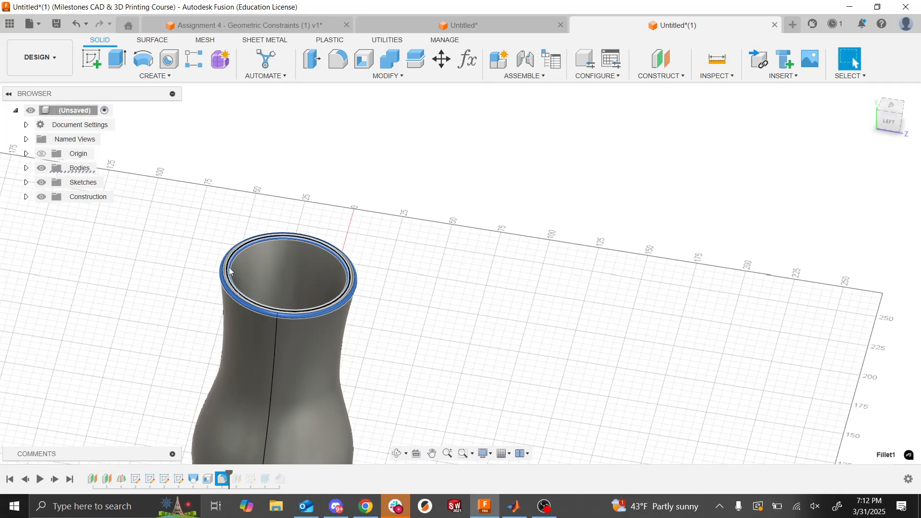
click(207, 480)
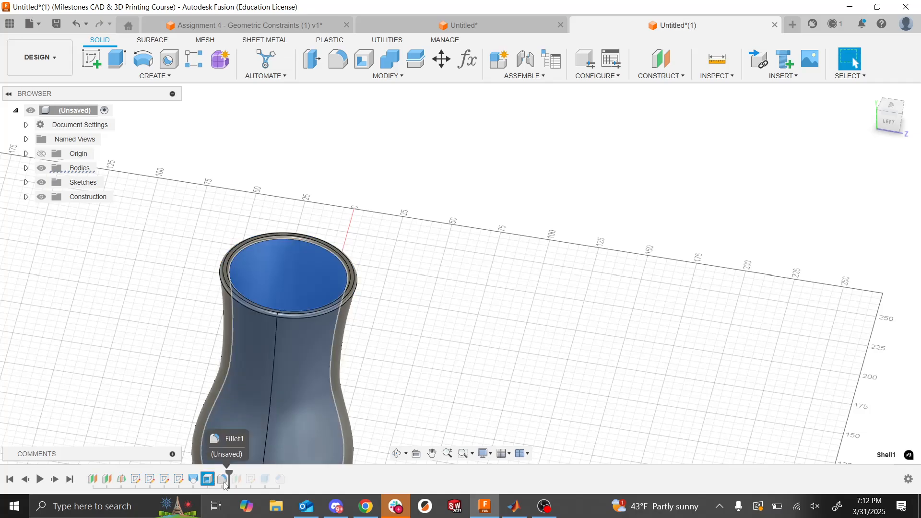
drag(224, 482, 232, 479)
click(224, 482)
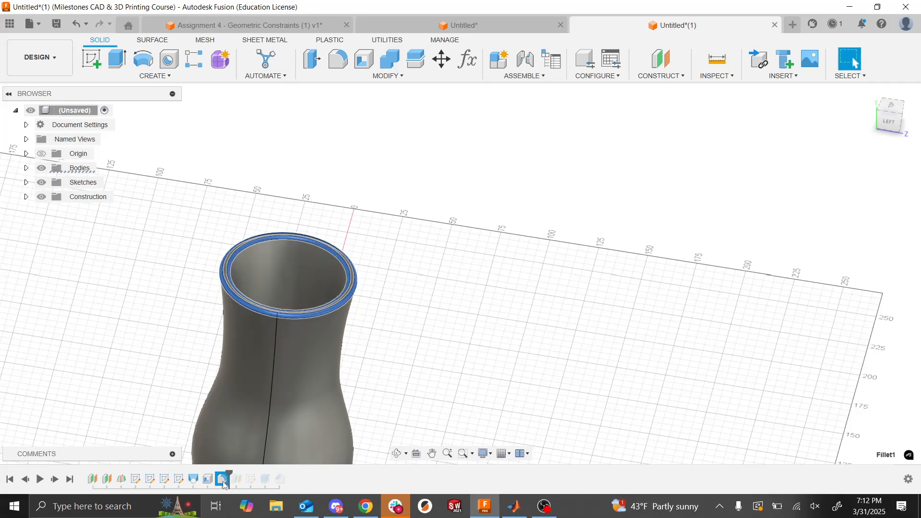
click(209, 482)
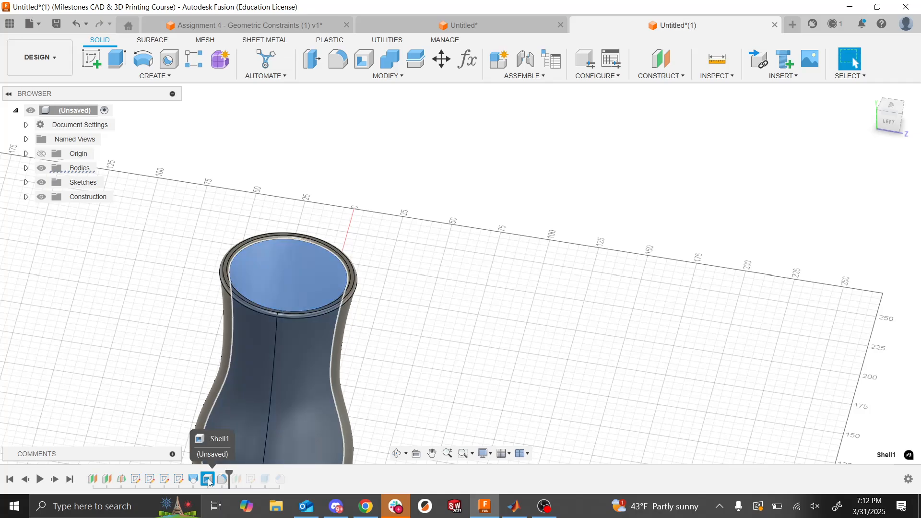
click(223, 480)
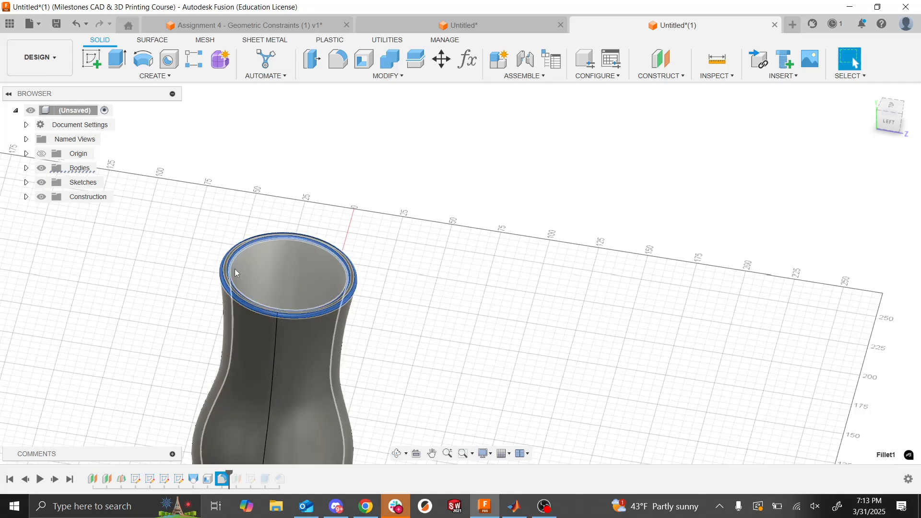
right_click(224, 480)
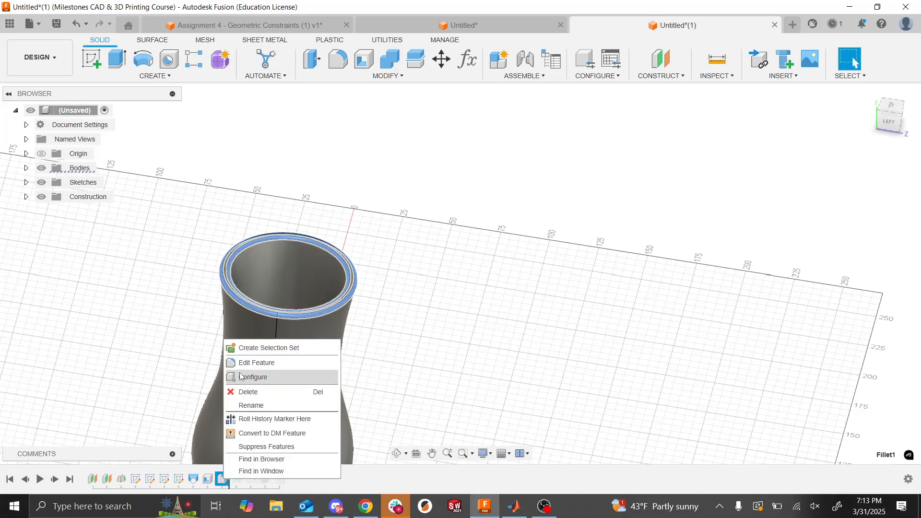
click(240, 364)
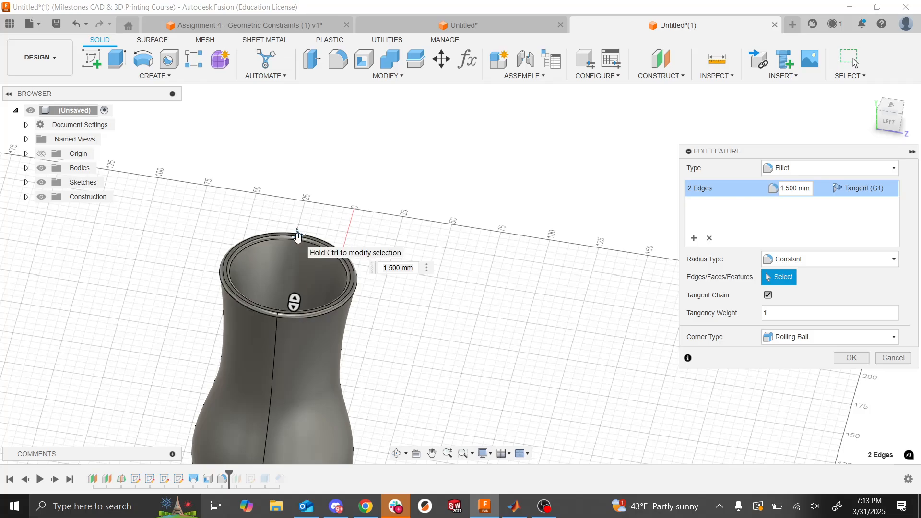
key(Return)
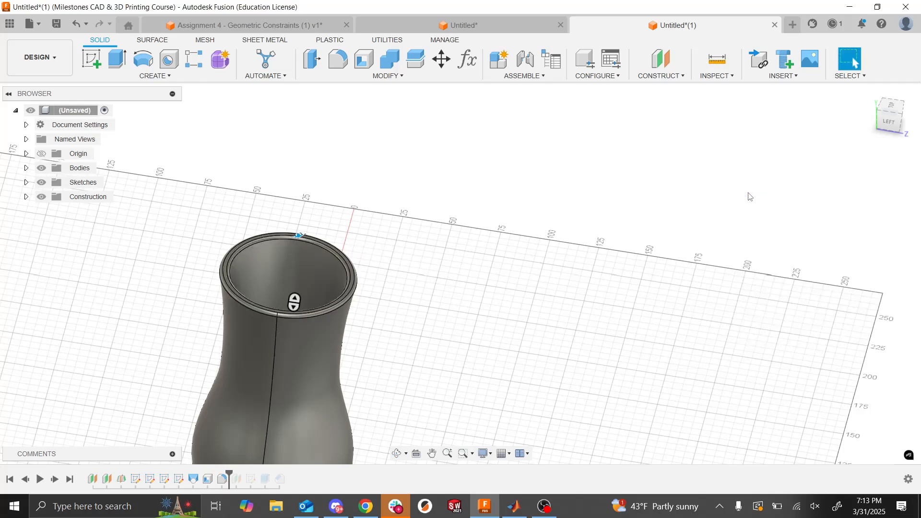
- Edit the rim fillet: replace its two-edge selection set with only the outer rim edge at a 1.5 mm radius
right_click(223, 479)
click(247, 363)
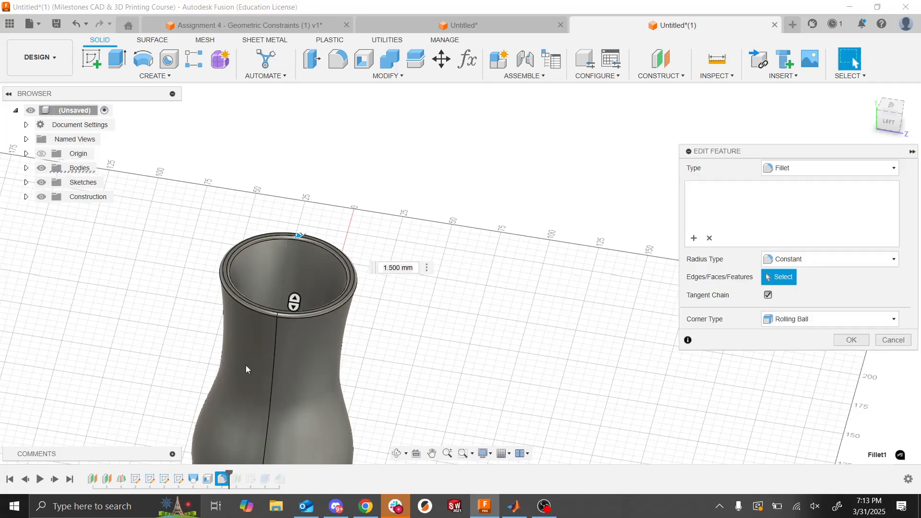
click(710, 239)
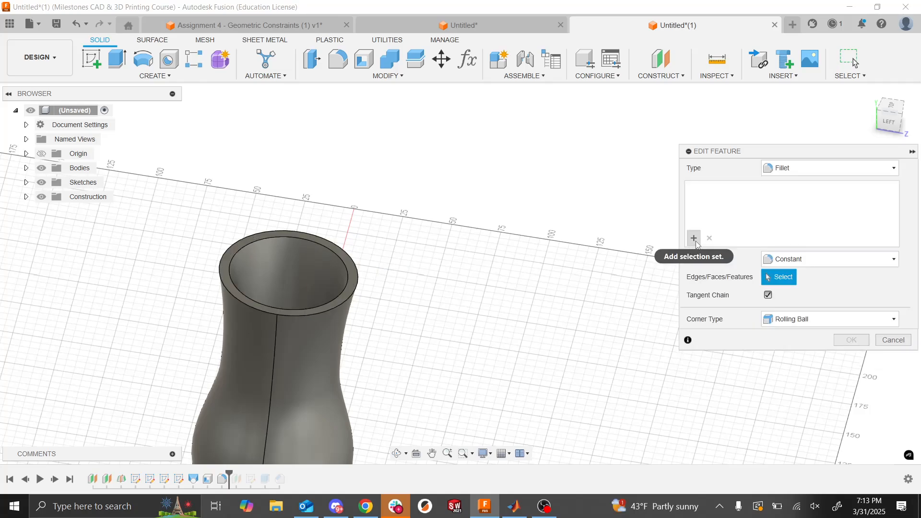
click(354, 306)
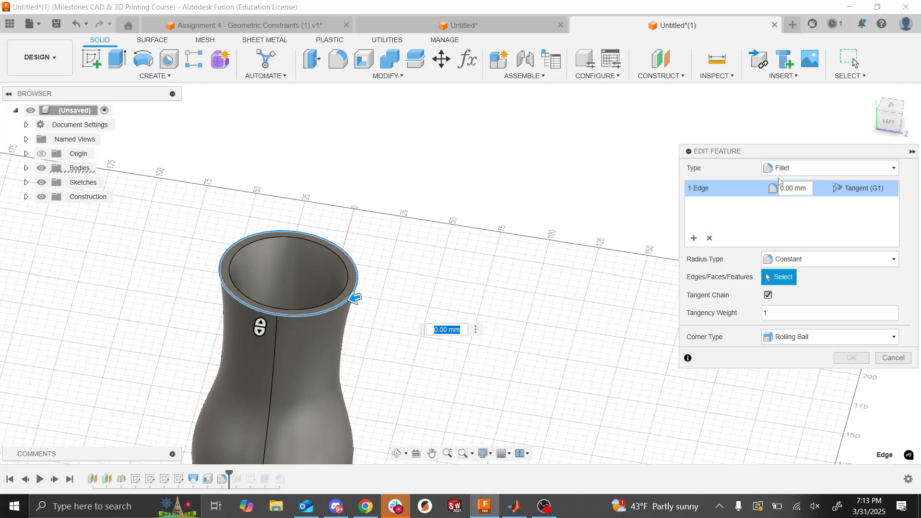
text(1.5)
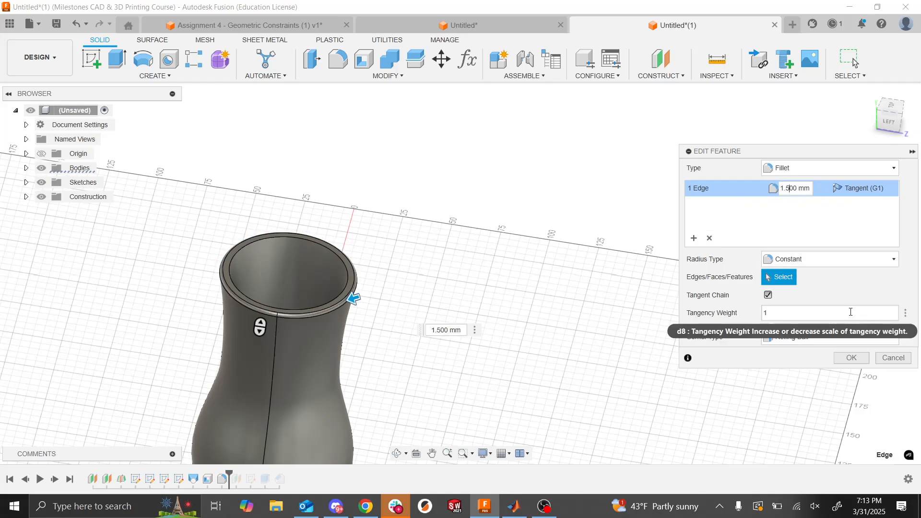
click(857, 360)
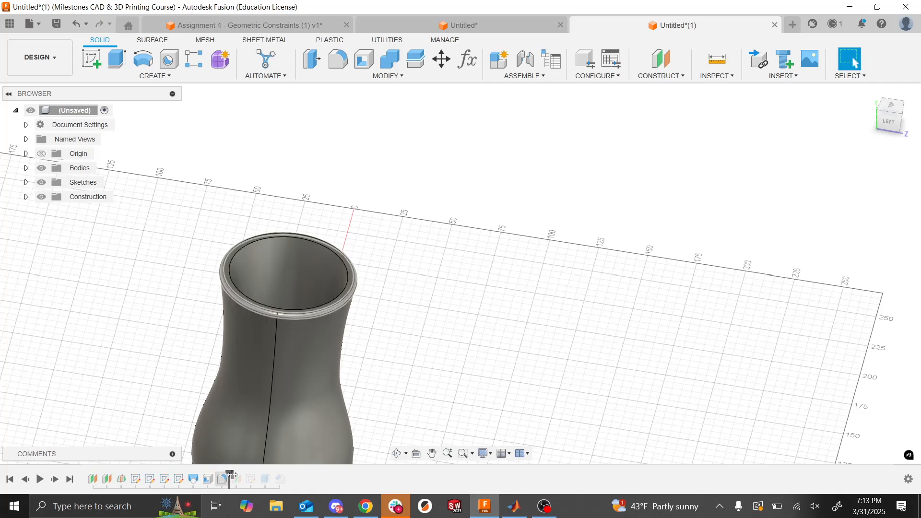
- Roll the design history forward to its end and review the complete hair dryer with its handle
drag(230, 472, 316, 472)
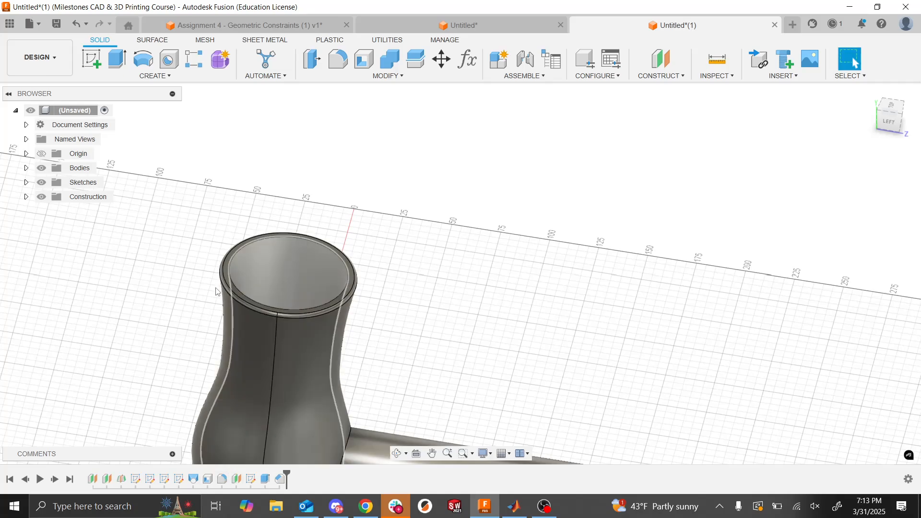
scroll(356, 328, down, 5)
scroll(356, 329, up, 2)
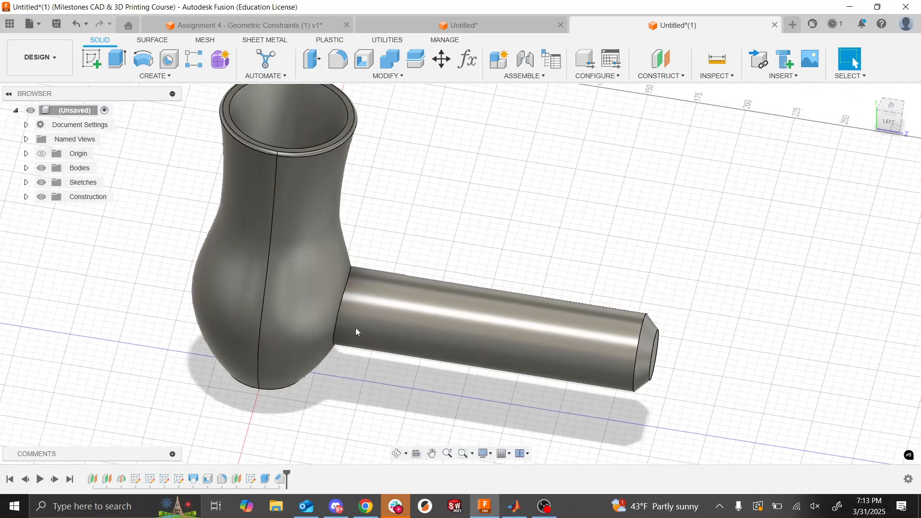
scroll(356, 327, up, 1)
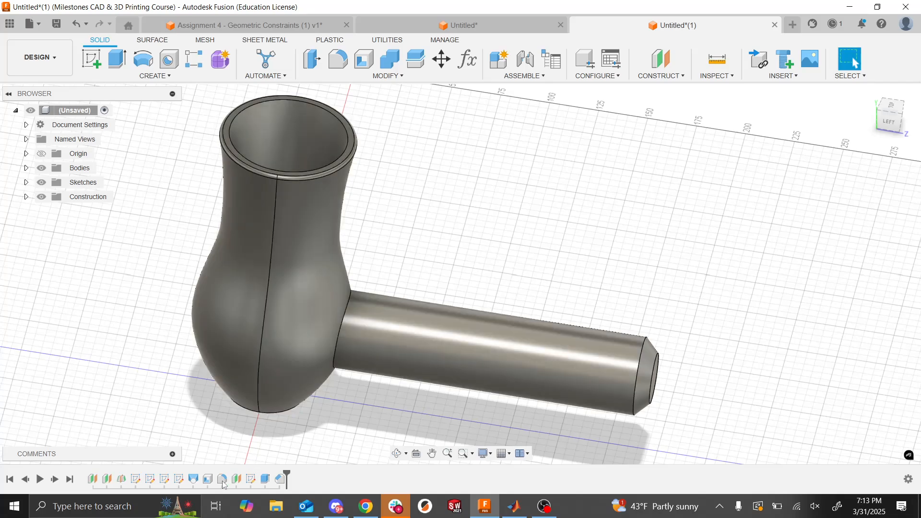
- Reorder the shell to the end of the design history, after the handle chamfer, and inspect the hollowed handle
click(208, 479)
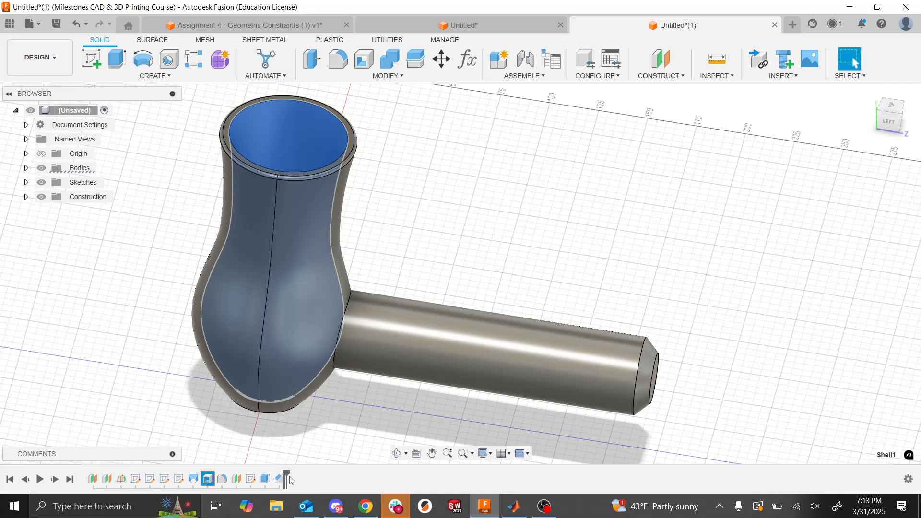
drag(289, 480, 287, 479)
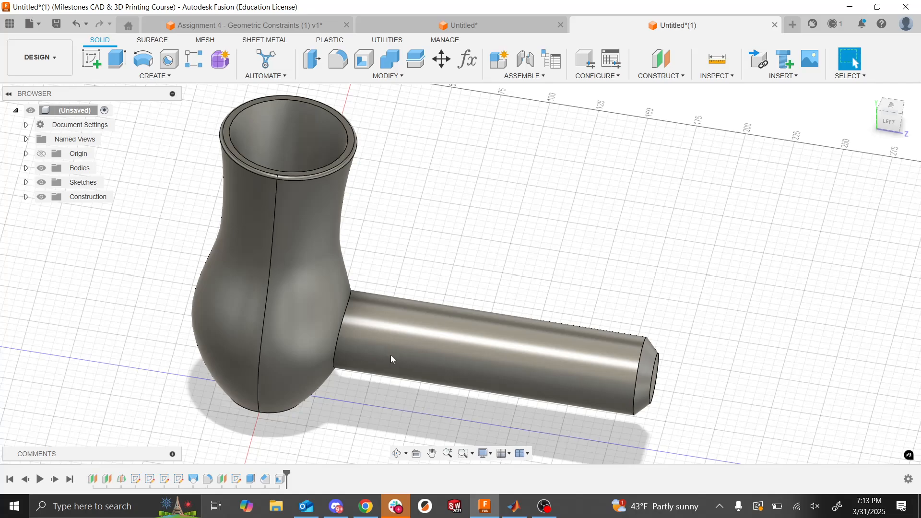
click(281, 478)
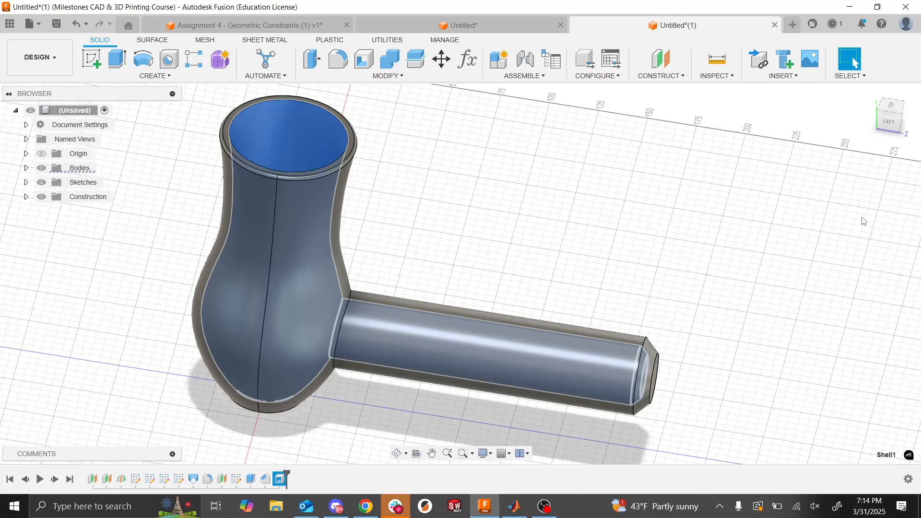
shift+middle_drag(864, 221, 864, 221)
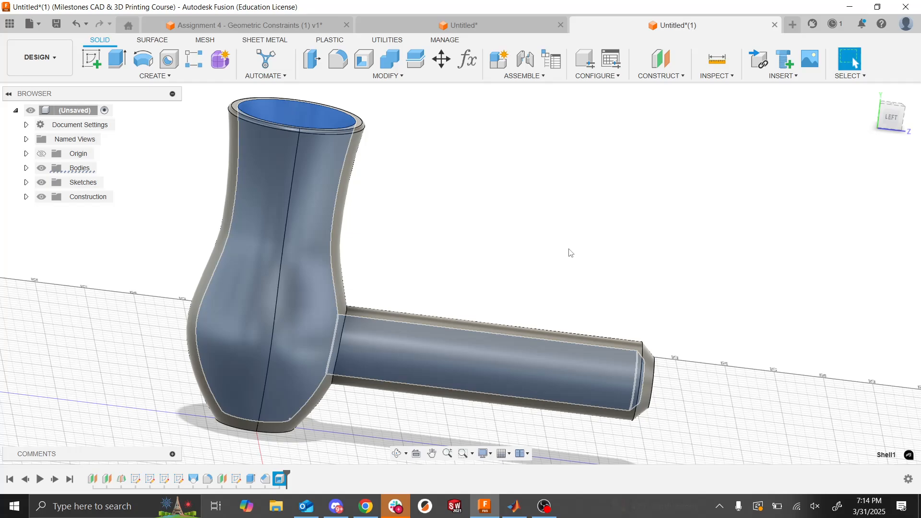
- Try the handle chamfer after the shell in the design history and inspect the shell's inner walls from the Left view
click(266, 479)
drag(278, 482, 287, 481)
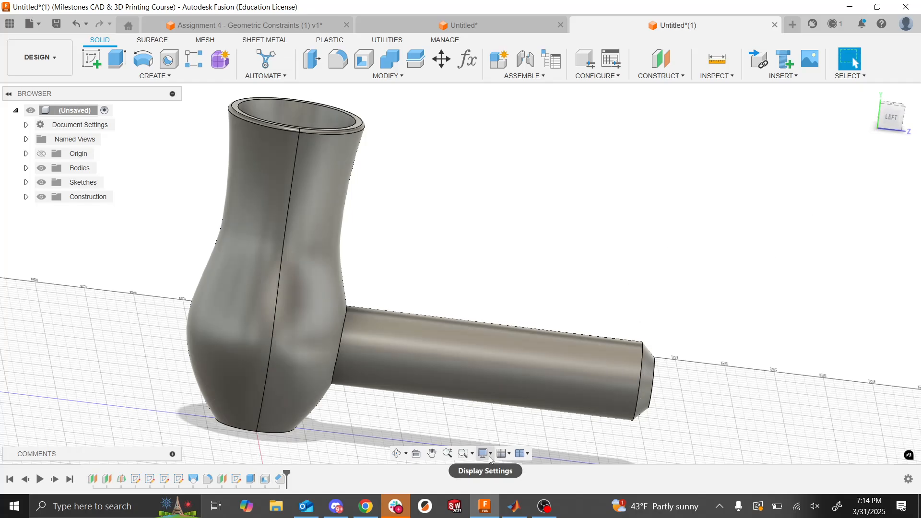
click(265, 479)
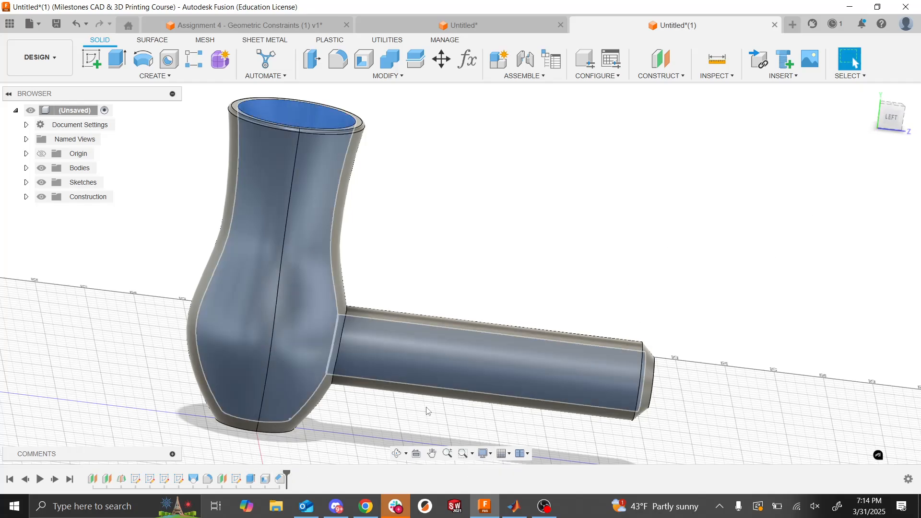
click(891, 117)
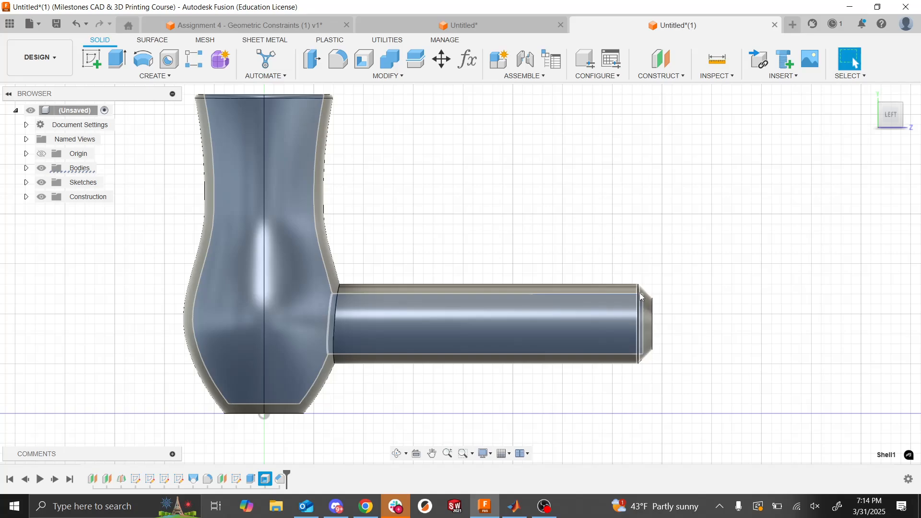
- Place the shell back after the chamfer in the design history and inspect its inner walls at the handle's chamfered end
scroll(641, 292, up, 4)
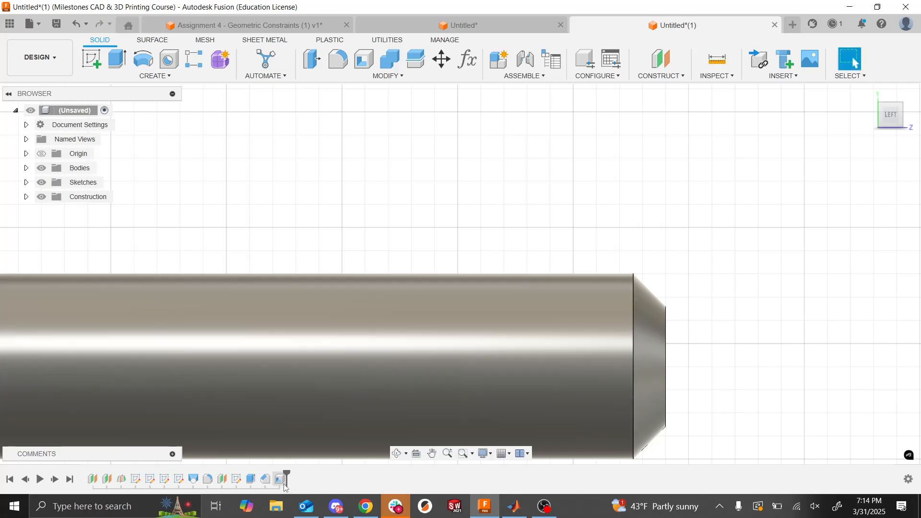
click(283, 481)
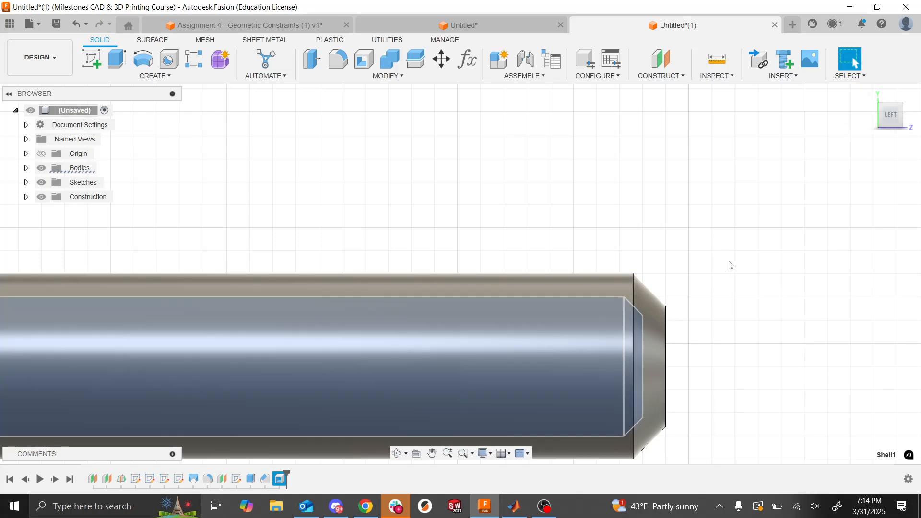
scroll(730, 265, down, 5)
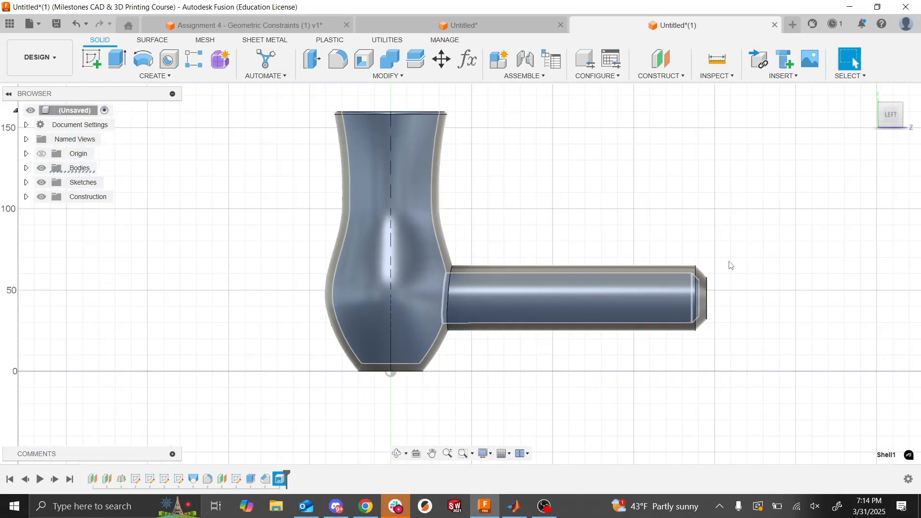
- Check the Assignment 6 slide on sketching and sweeping the wire, and return to the hair dryer model in Fusion
drag(891, 114, 871, 141)
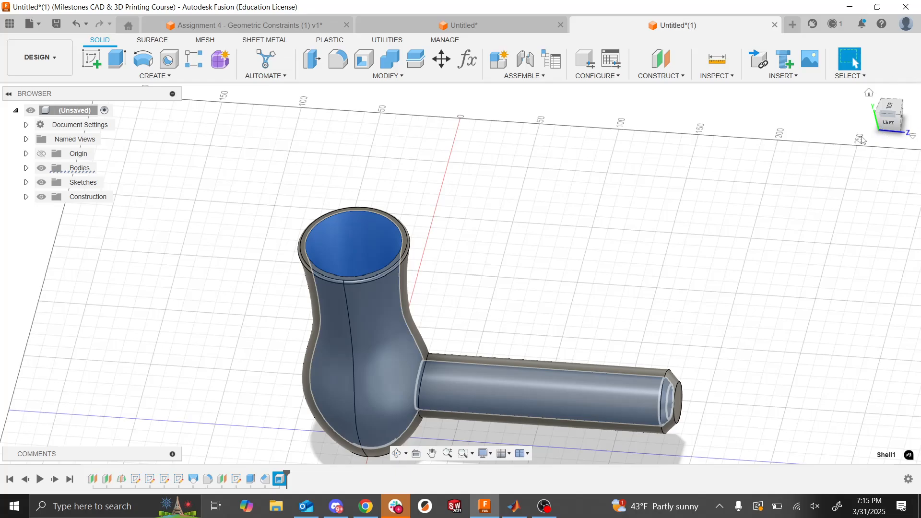
click(810, 230)
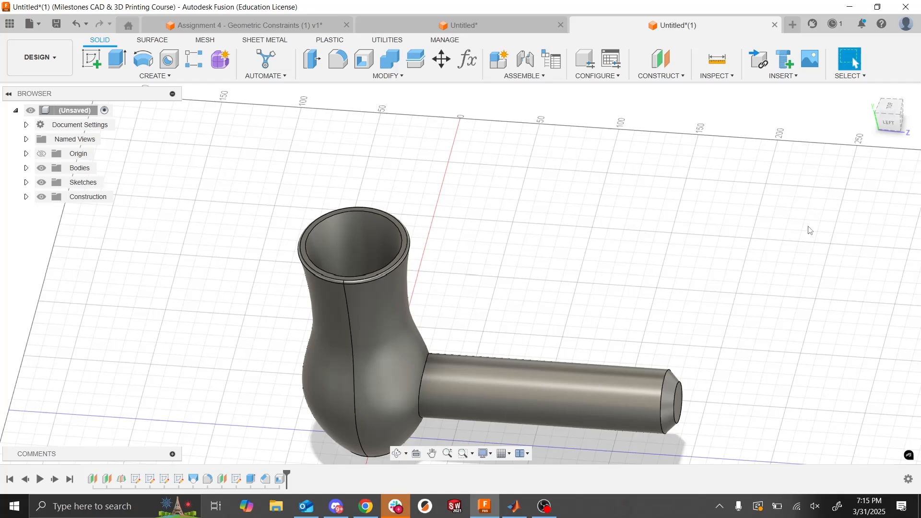
key(alt+Tab)
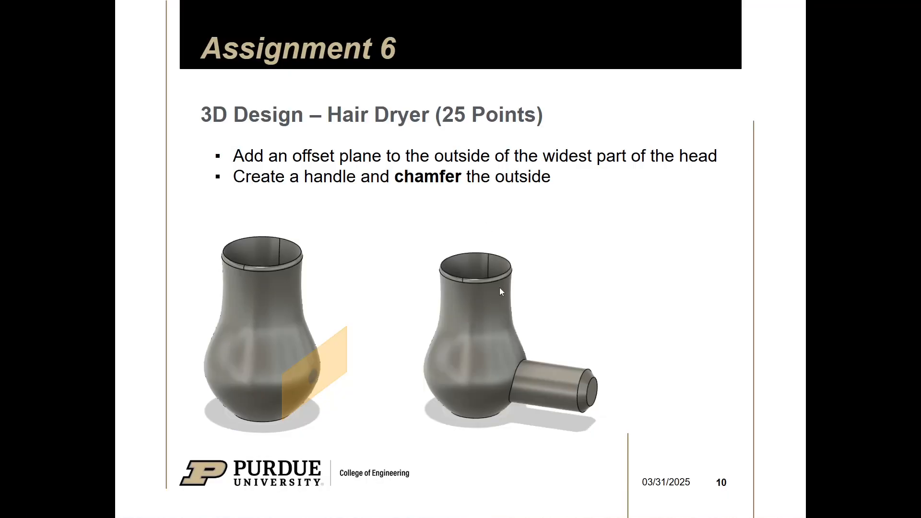
click(609, 360)
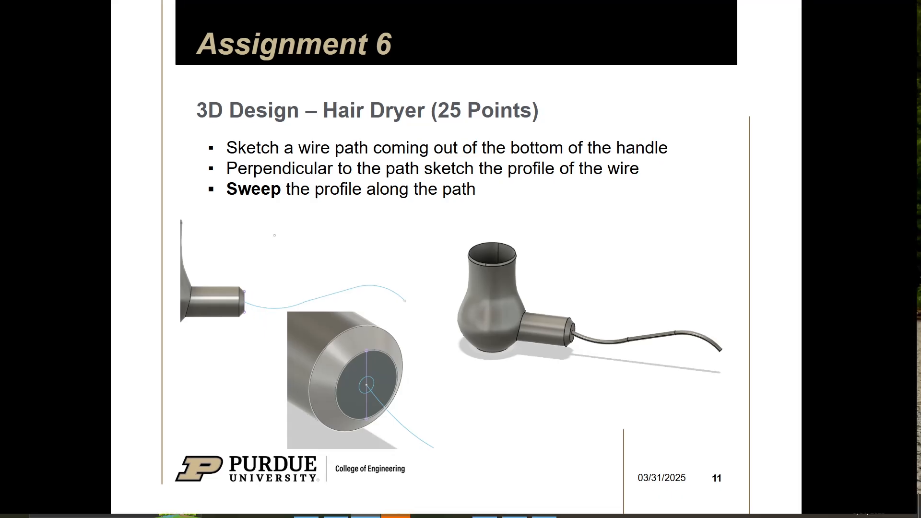
key(Escape)
key(alt+Tab)
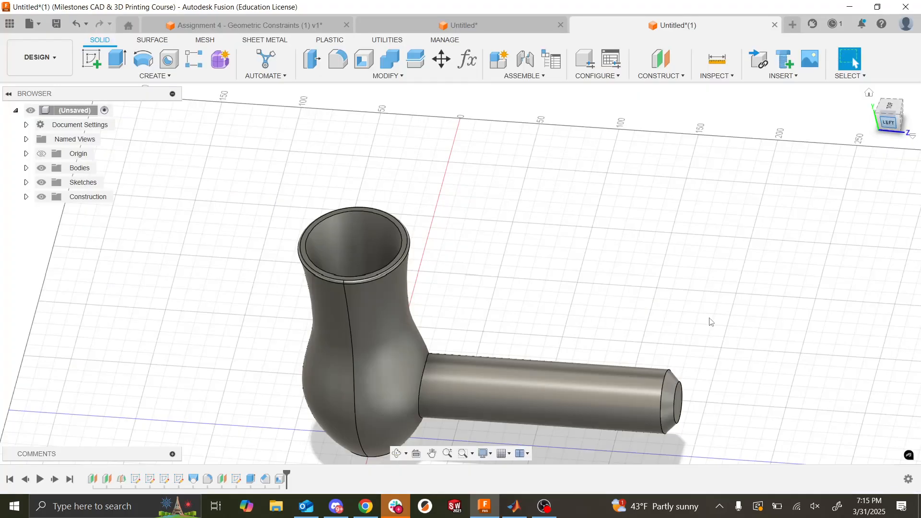
- Start a sketch on the flat end face of the handle and draw a circle about 30 mm in diameter beside that face
shift+middle_drag(871, 165, 623, 455)
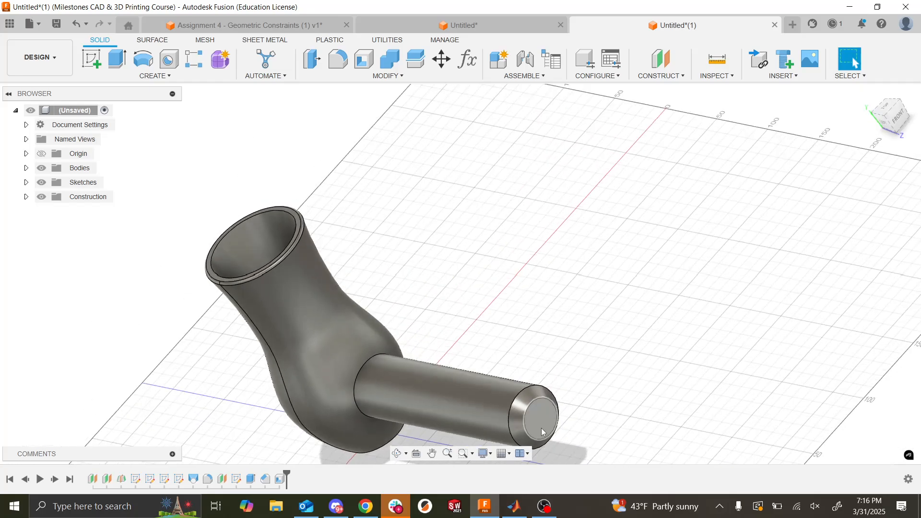
click(93, 60)
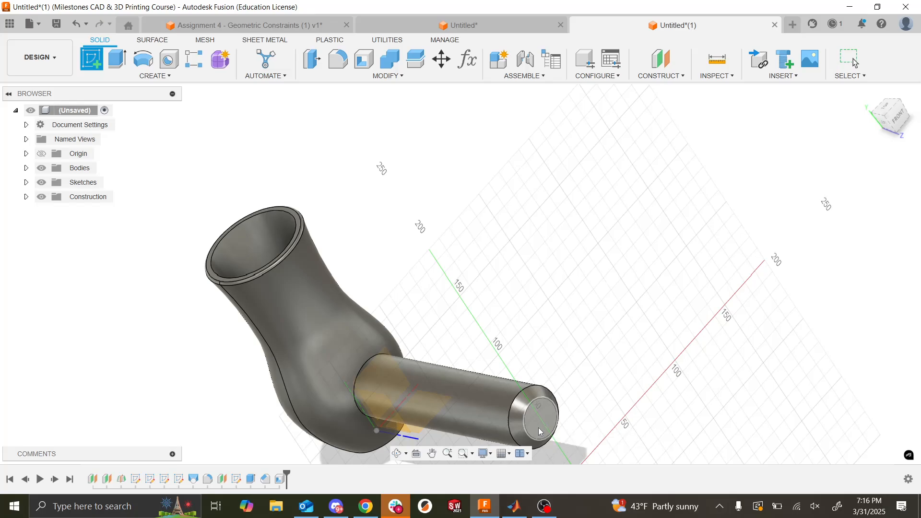
click(538, 428)
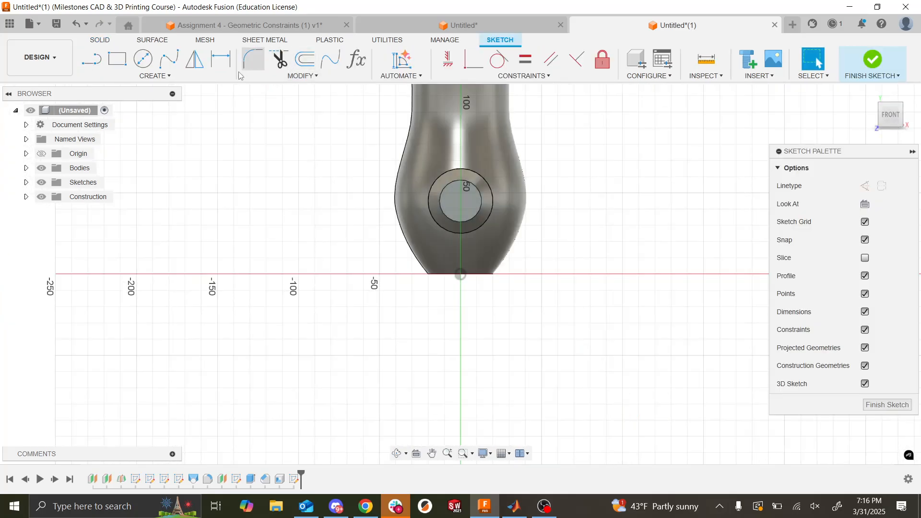
click(141, 62)
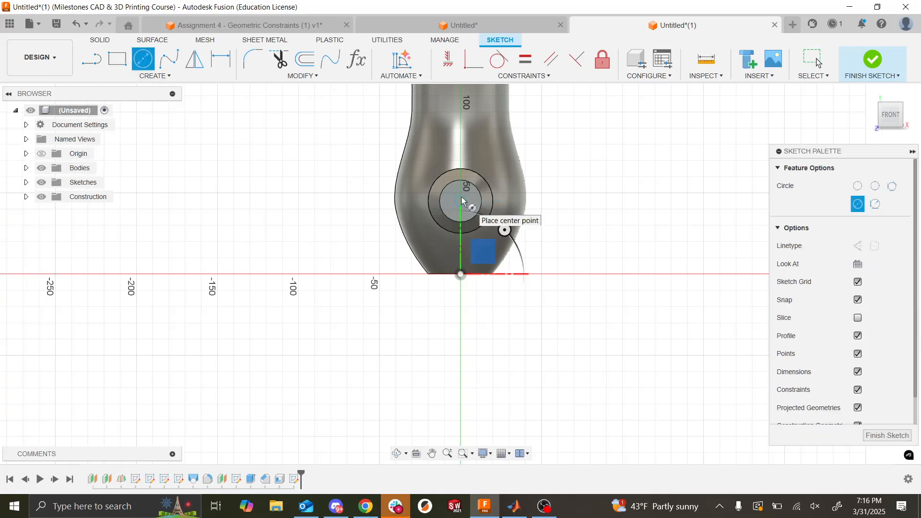
scroll(465, 201, up, 4)
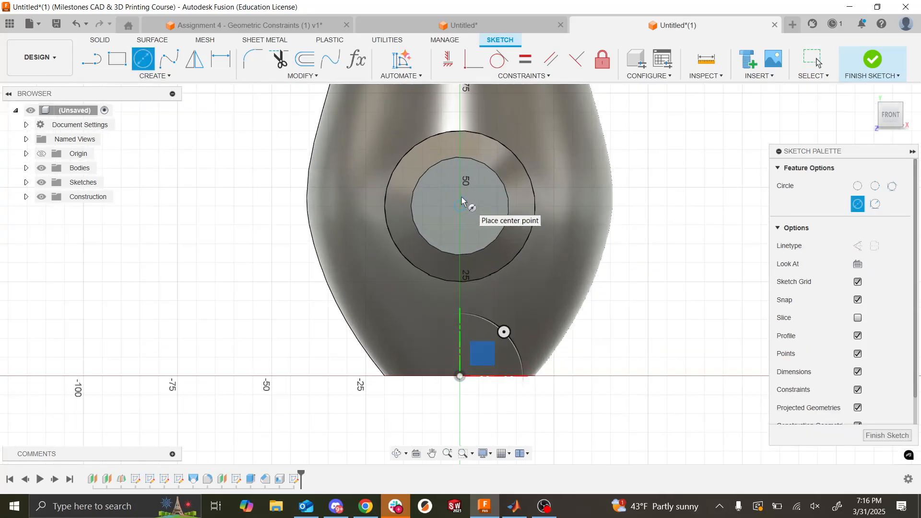
click(347, 225)
click(389, 265)
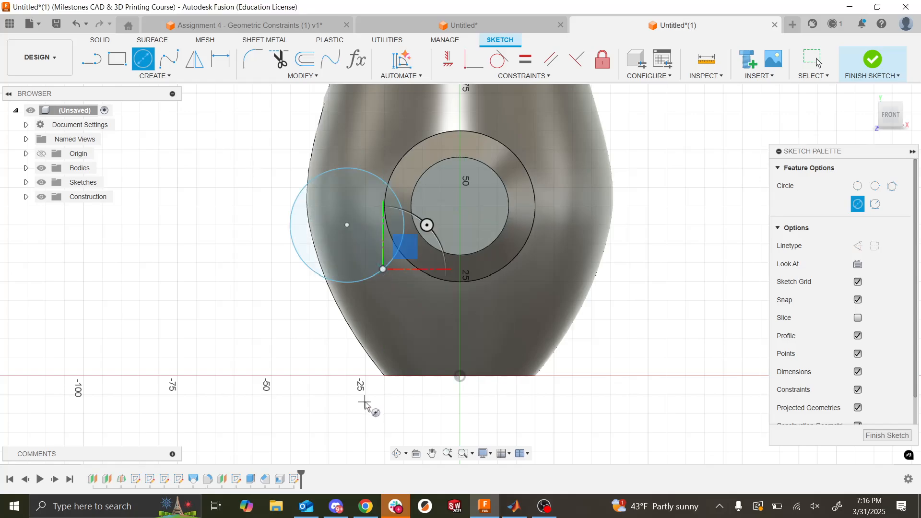
key(Escape)
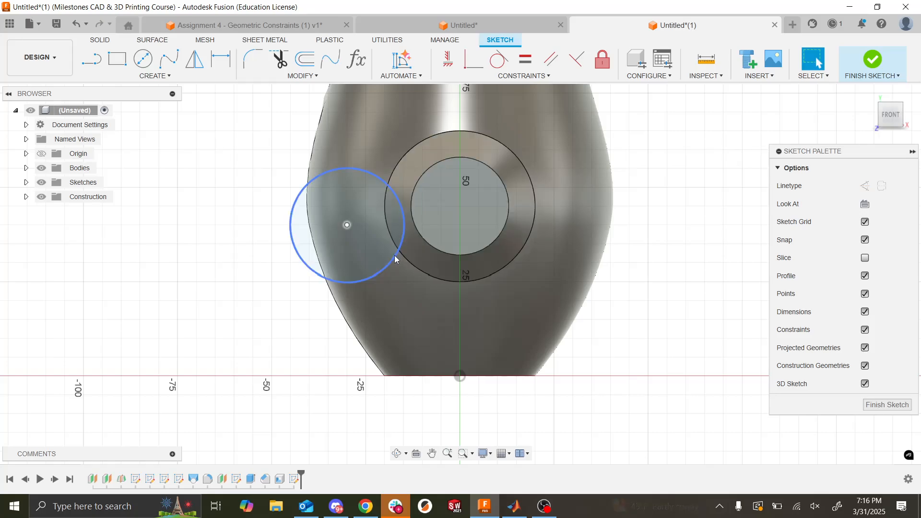
- Make the sketched circle concentric with the circular edge of the handle's end face
click(398, 260)
shift+click(435, 248)
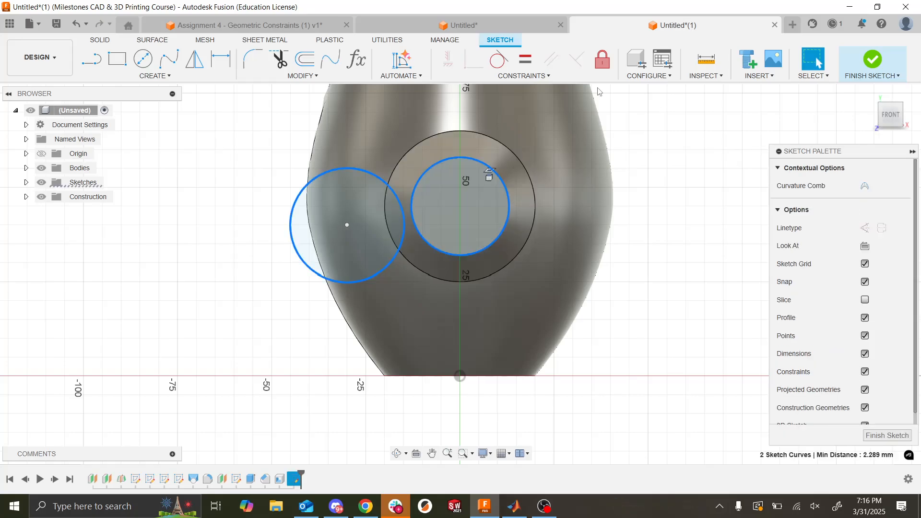
click(538, 77)
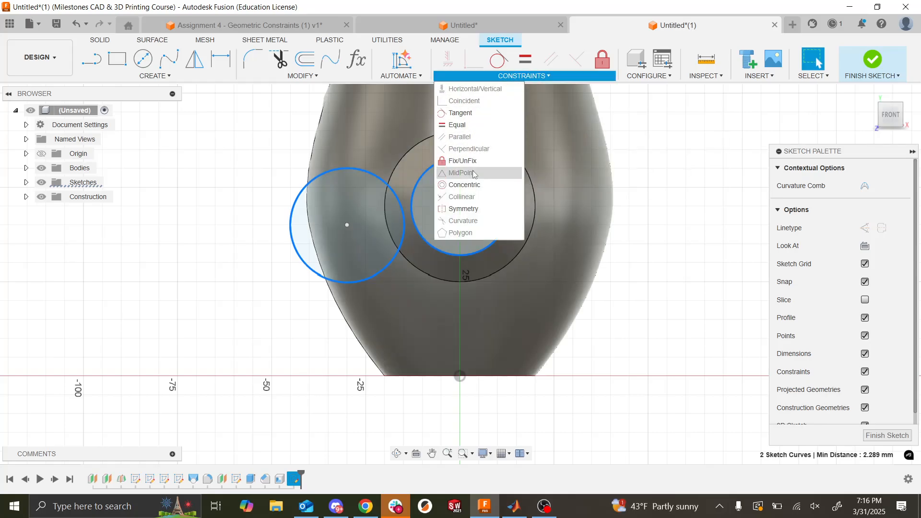
click(473, 186)
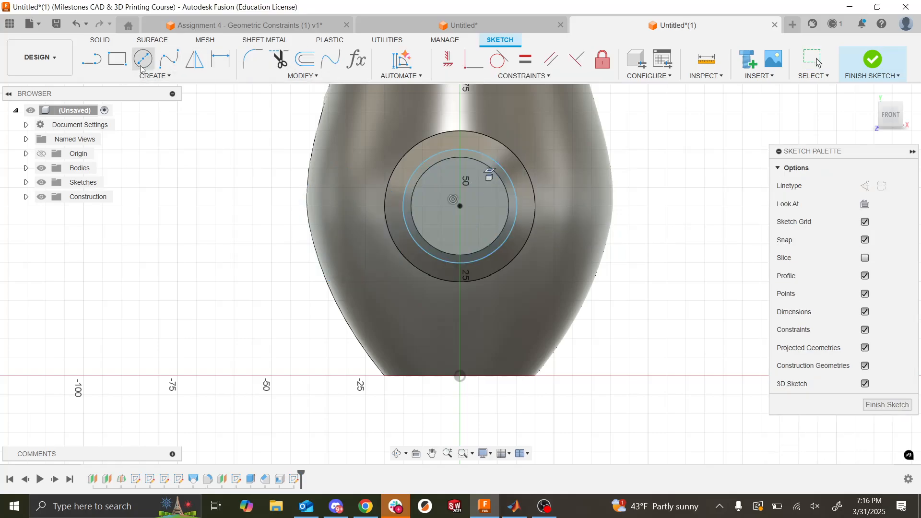
- Set the wire profile circle's diameter to 10 mm and finish the sketch
click(220, 61)
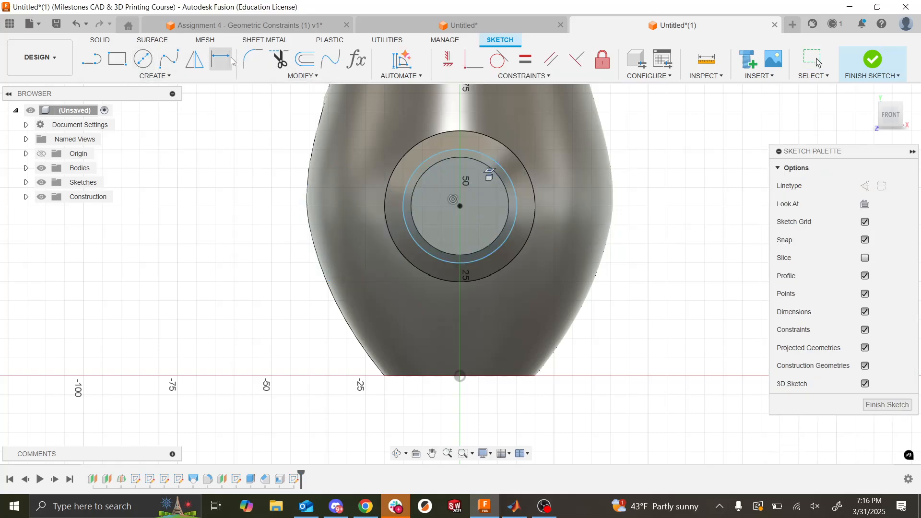
click(406, 204)
click(290, 304)
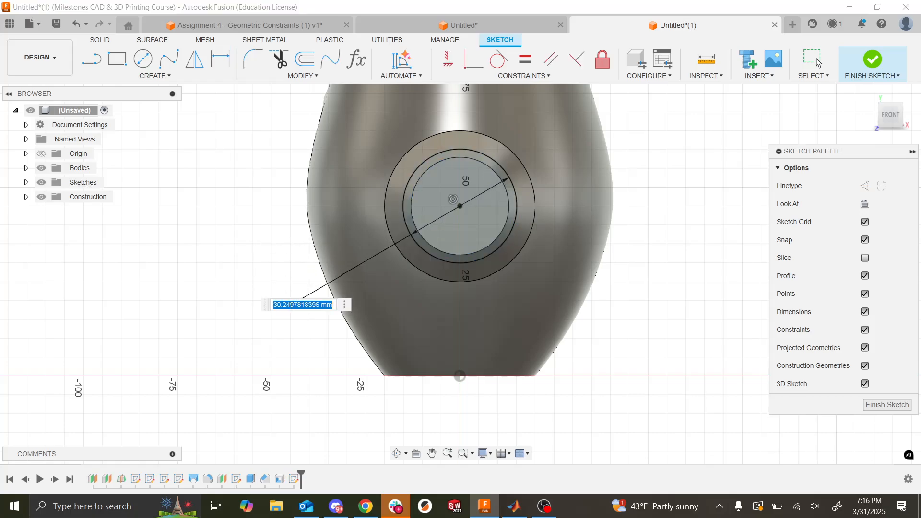
text(10)
key(Return)
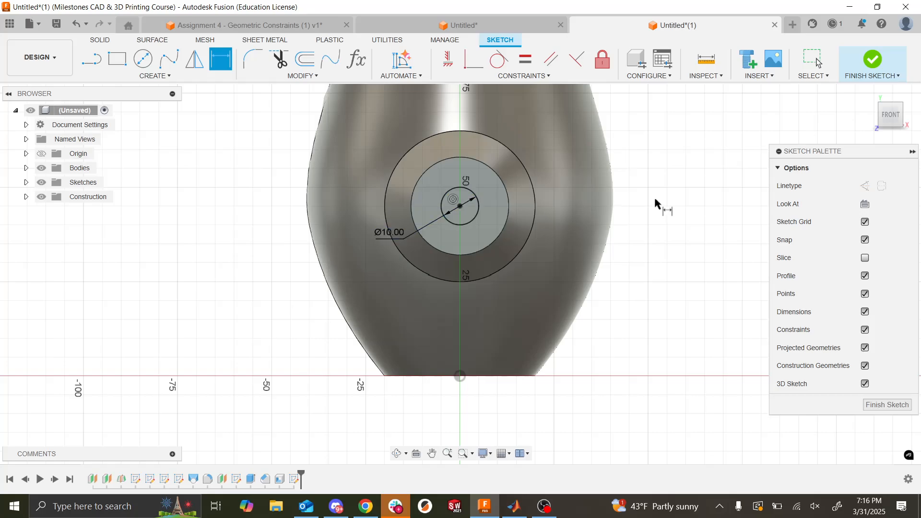
click(874, 63)
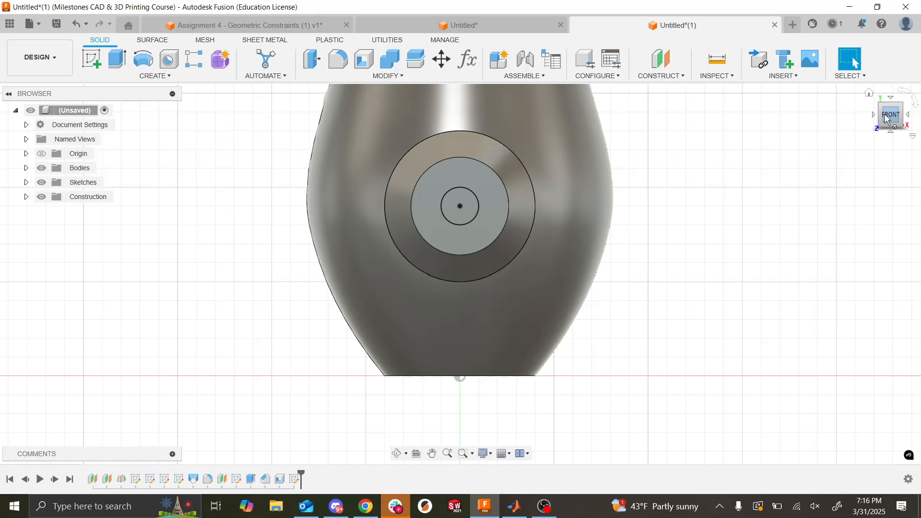
- Start a new sketch on the vertical YZ origin plane that runs lengthwise through the handle
drag(887, 119, 915, 122)
scroll(582, 213, up, 5)
scroll(582, 213, down, 5)
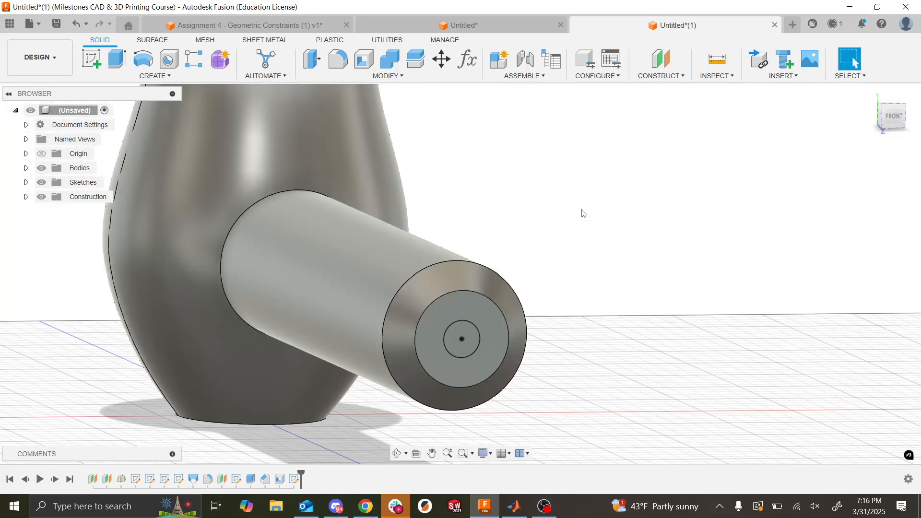
scroll(584, 214, down, 4)
scroll(646, 184, down, 3)
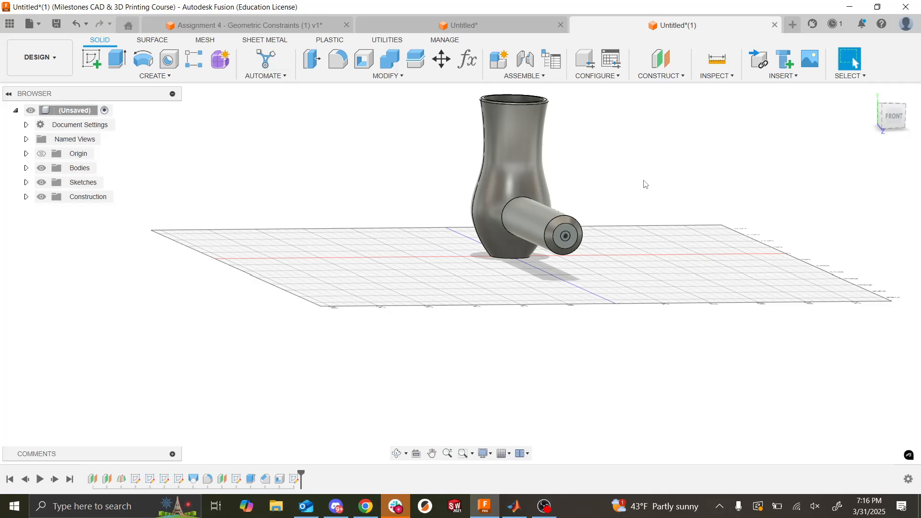
drag(890, 122, 883, 143)
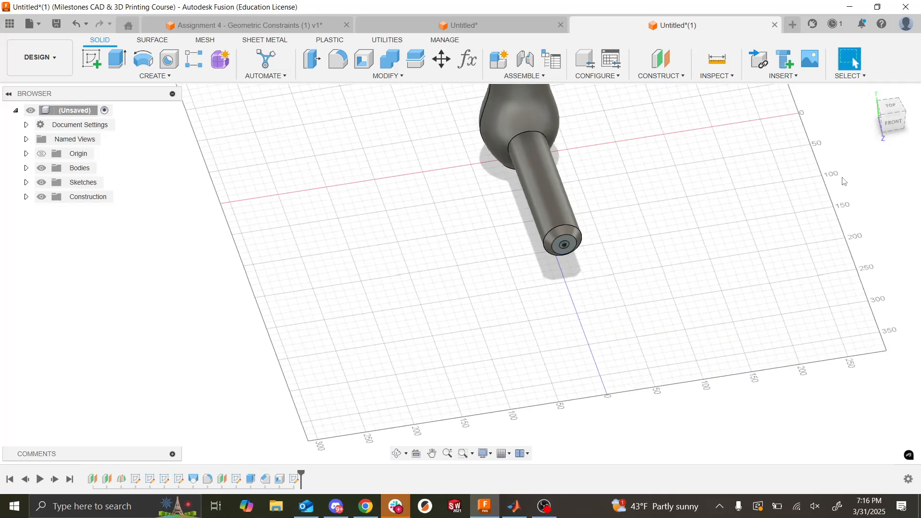
mouse_move(886, 120)
mouse_down()
mouse_move(894, 102)
mouse_move(902, 110)
mouse_up()
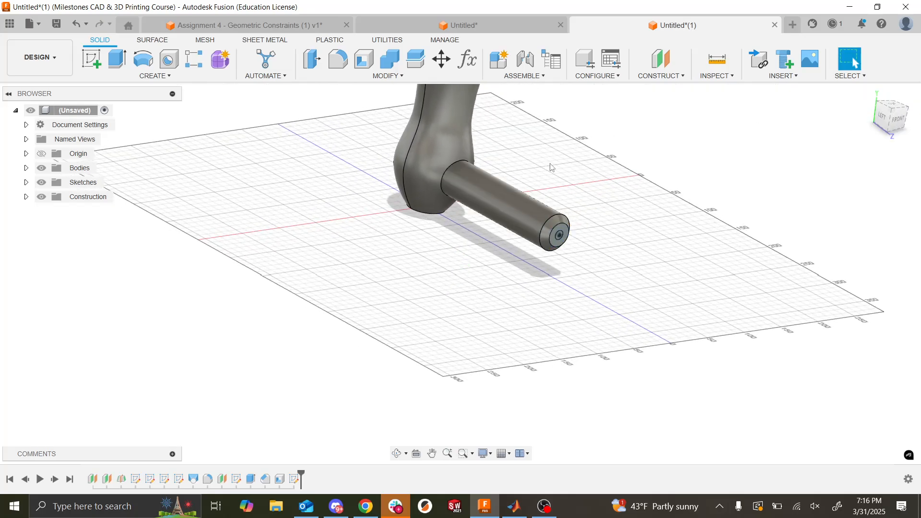
click(92, 60)
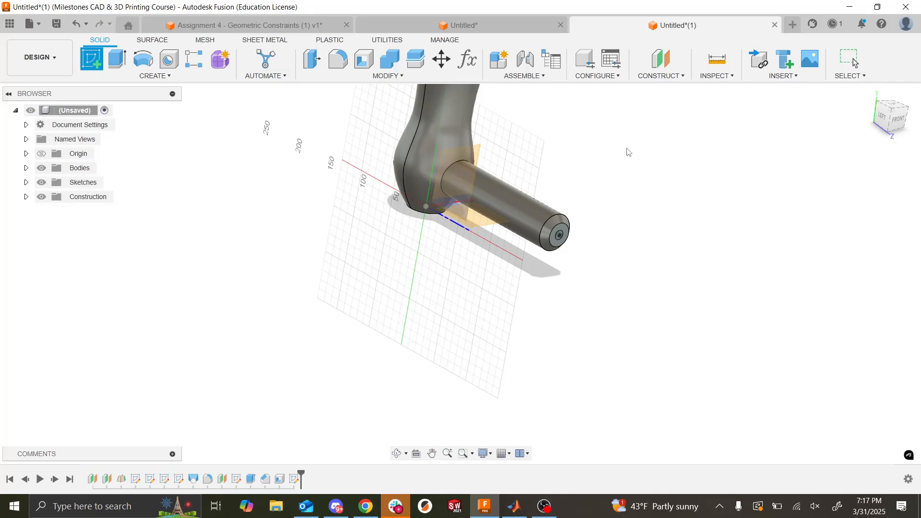
mouse_move(901, 128)
mouse_down()
mouse_move(830, 163)
mouse_move(796, 108)
mouse_up()
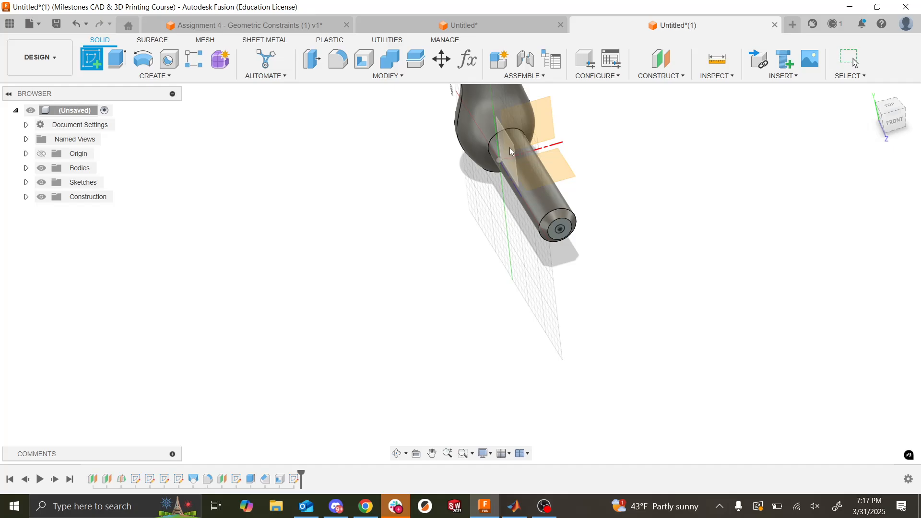
click(514, 149)
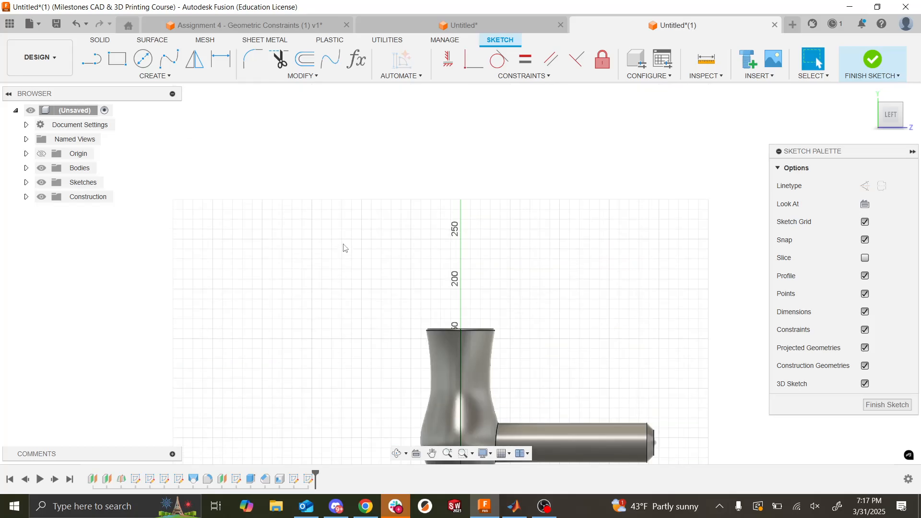
- Draw a horizontal line about 50 mm long outward from the center point of the handle's end face
scroll(659, 298, up, 5)
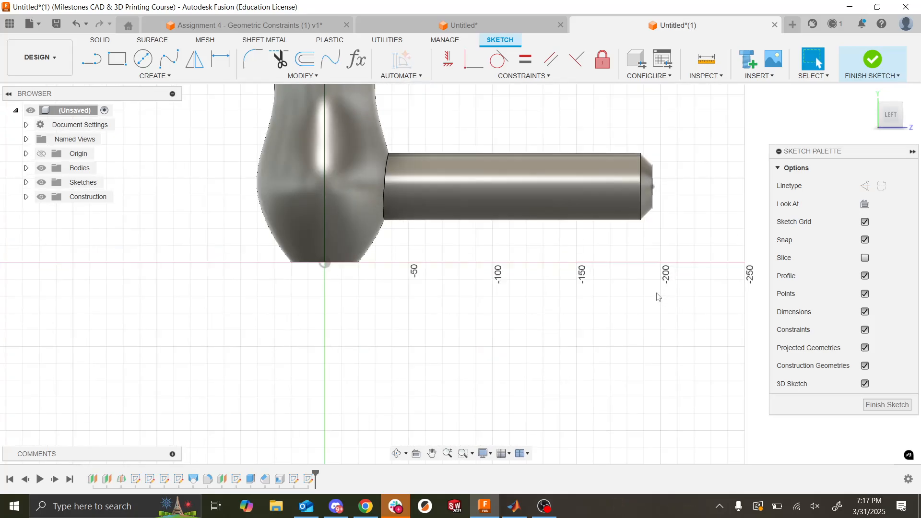
scroll(658, 298, left, 5)
scroll(659, 298, right, 10)
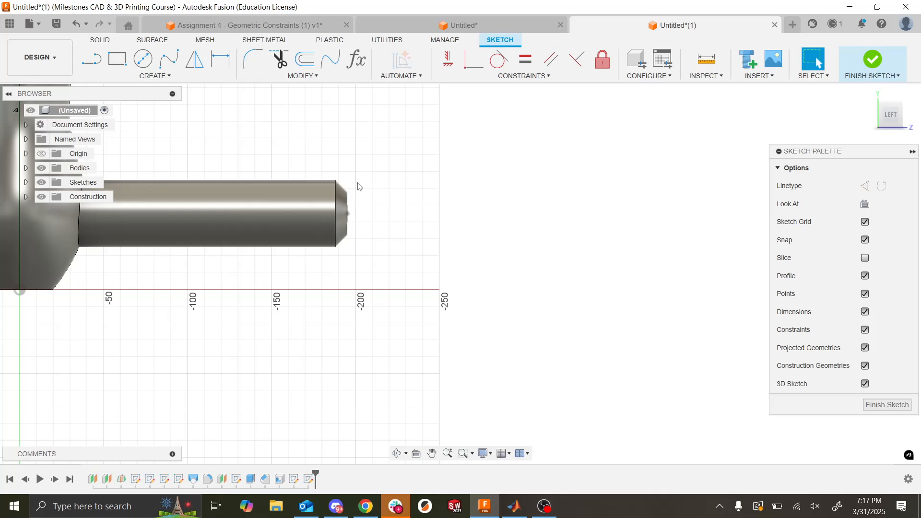
click(94, 69)
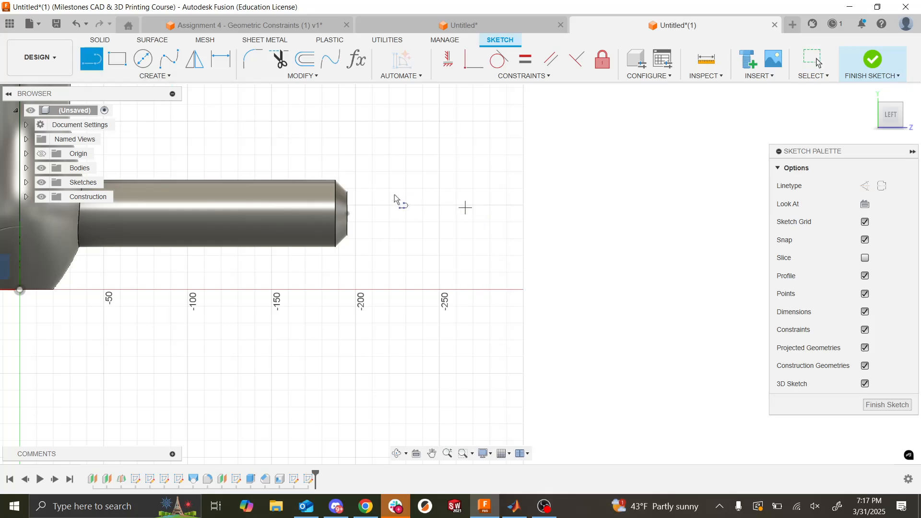
click(348, 214)
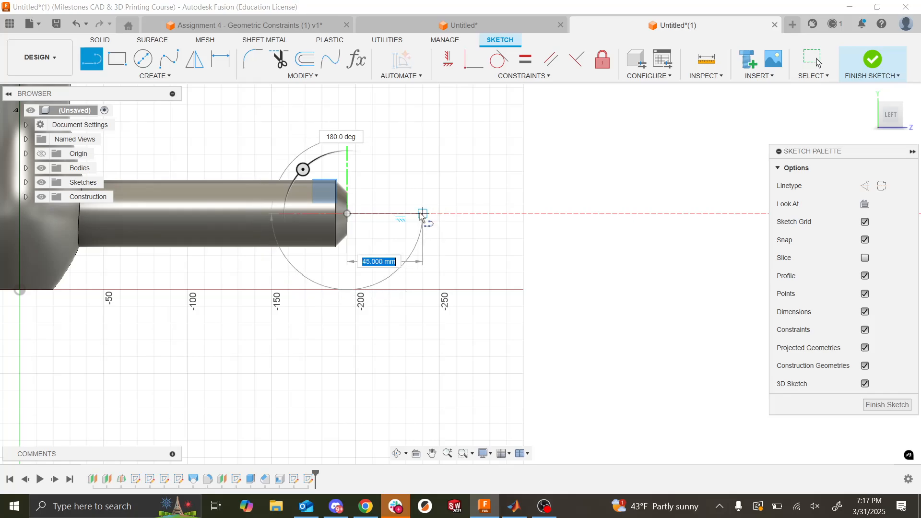
click(431, 215)
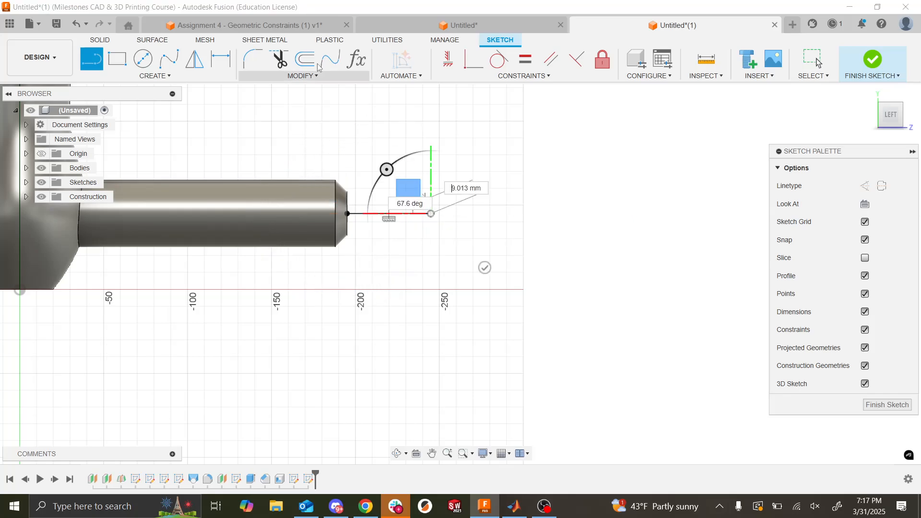
key(Escape)
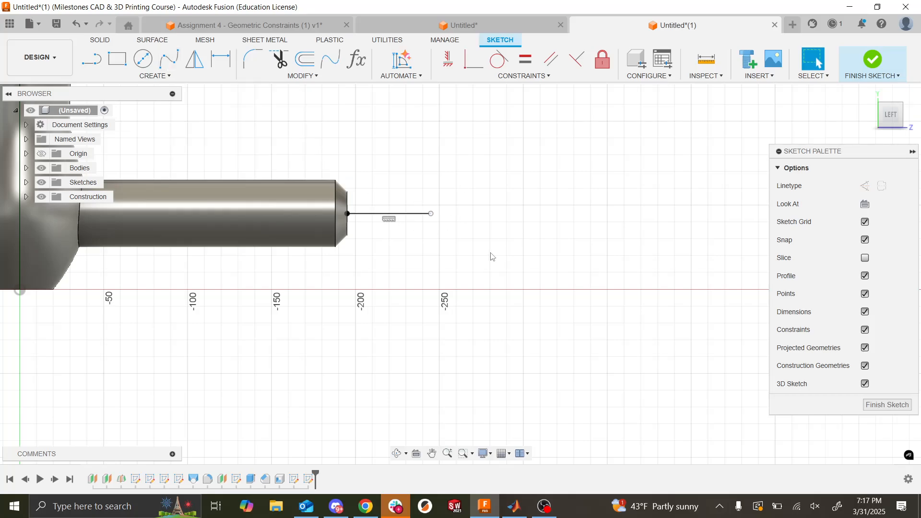
- Draw a wavy fit point spline about 516 mm long from the straight line's free end, through four intermediate points
click(168, 59)
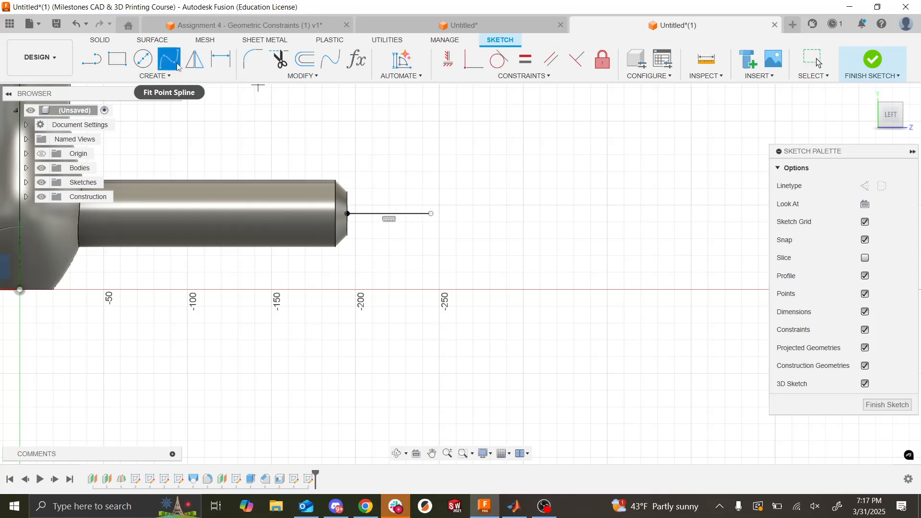
click(433, 214)
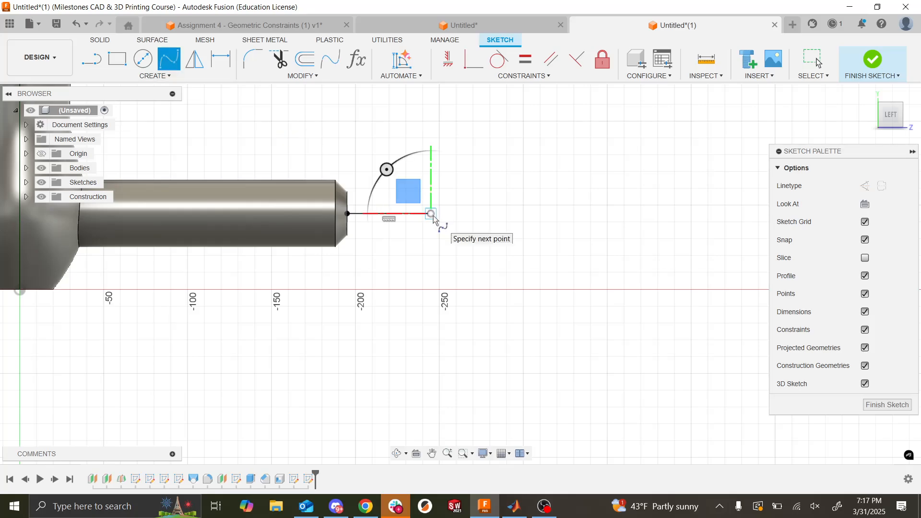
click(371, 324)
scroll(372, 326, up, 5)
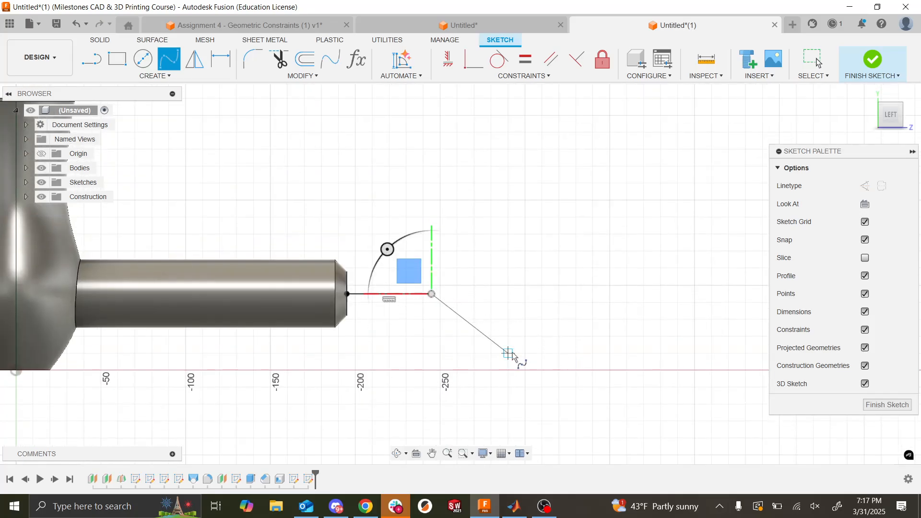
click(529, 361)
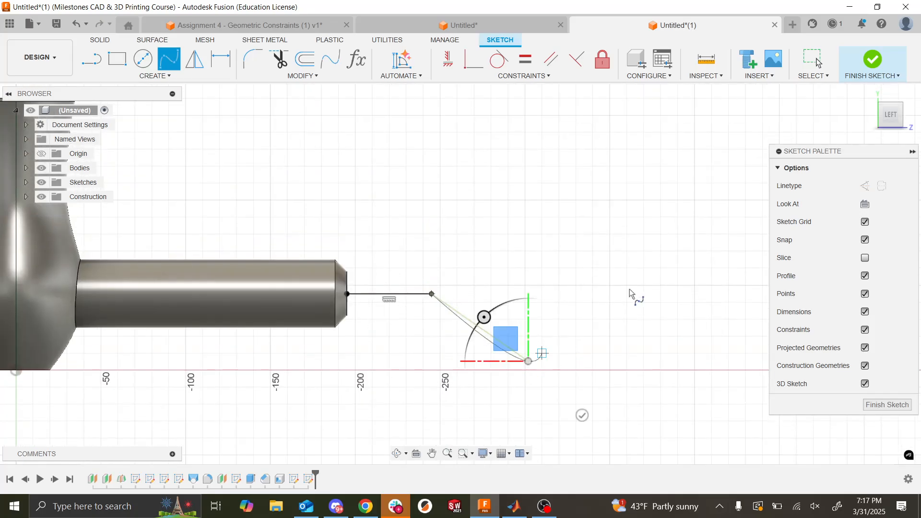
click(710, 222)
scroll(569, 262, down, 5)
scroll(569, 262, left, 8)
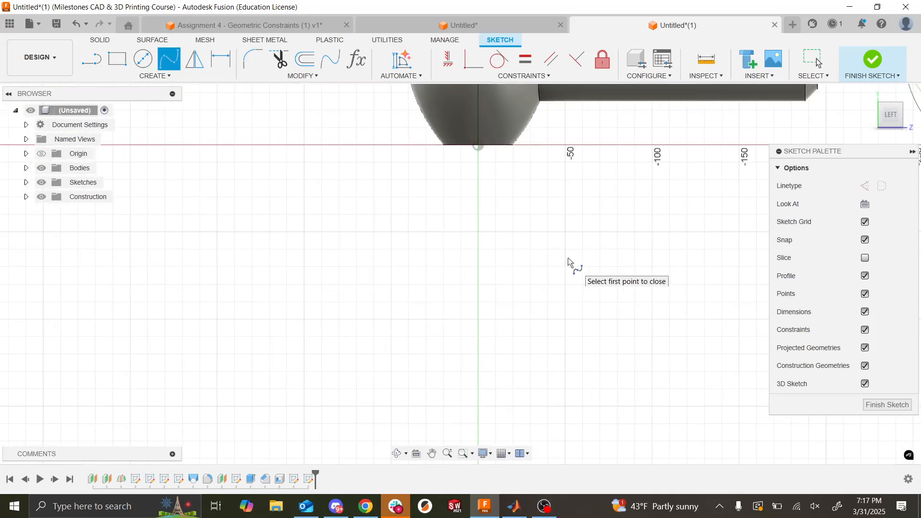
scroll(570, 262, right, 8)
scroll(571, 263, right, 5)
scroll(571, 263, up, 8)
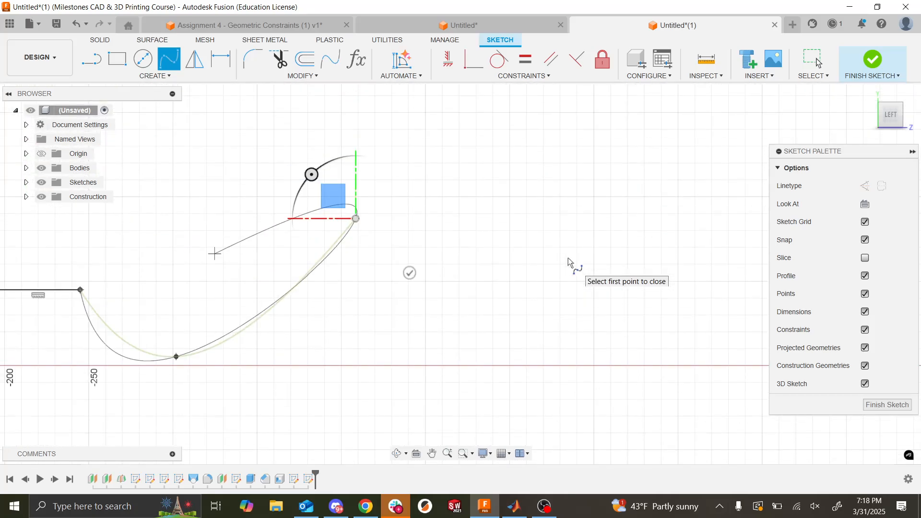
click(484, 219)
click(672, 276)
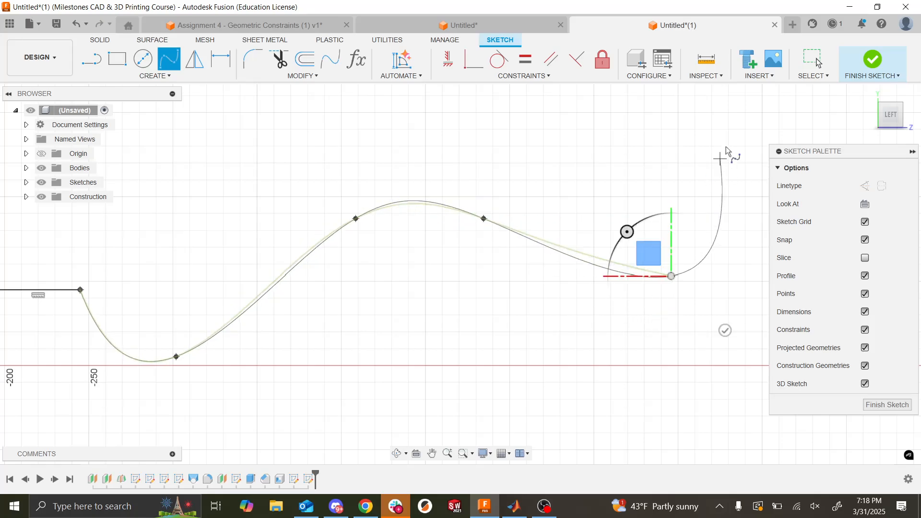
click(748, 136)
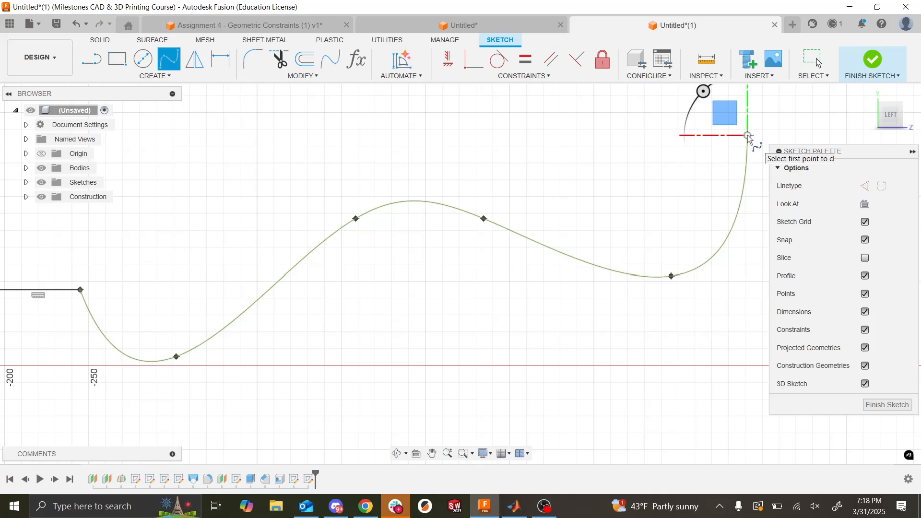
scroll(750, 139, right, 4)
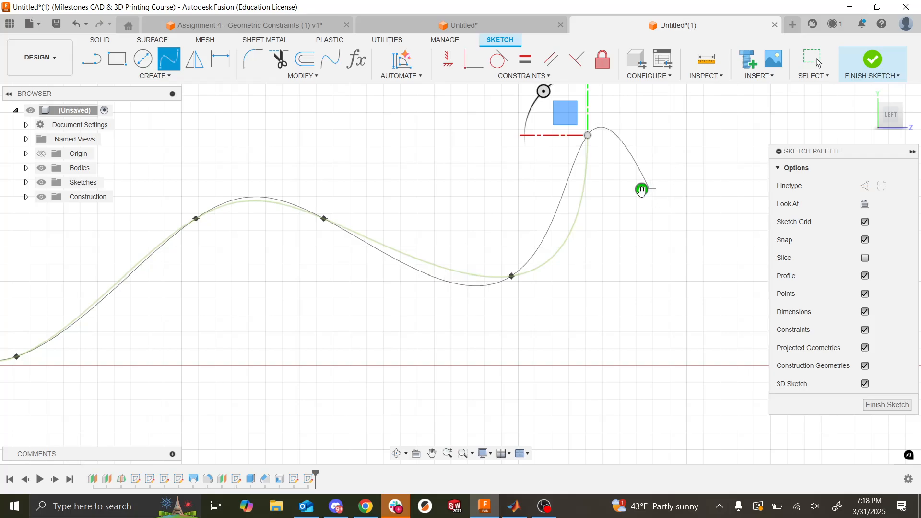
click(642, 191)
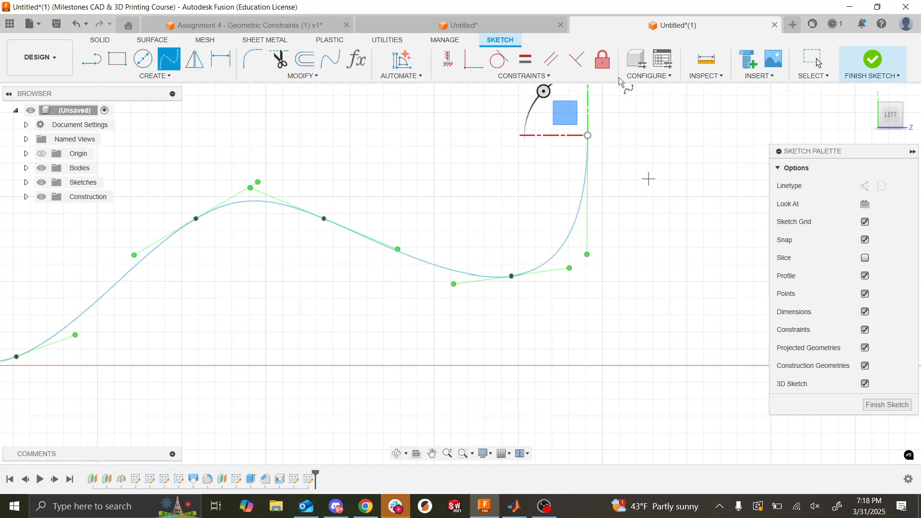
scroll(570, 290, down, 3)
scroll(569, 290, right, 4)
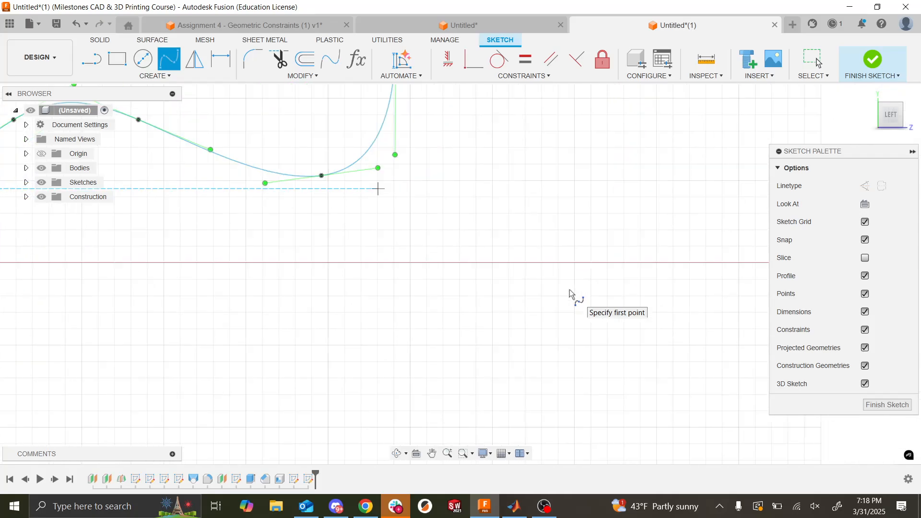
scroll(569, 289, left, 6)
scroll(569, 290, left, 10)
scroll(570, 290, up, 2)
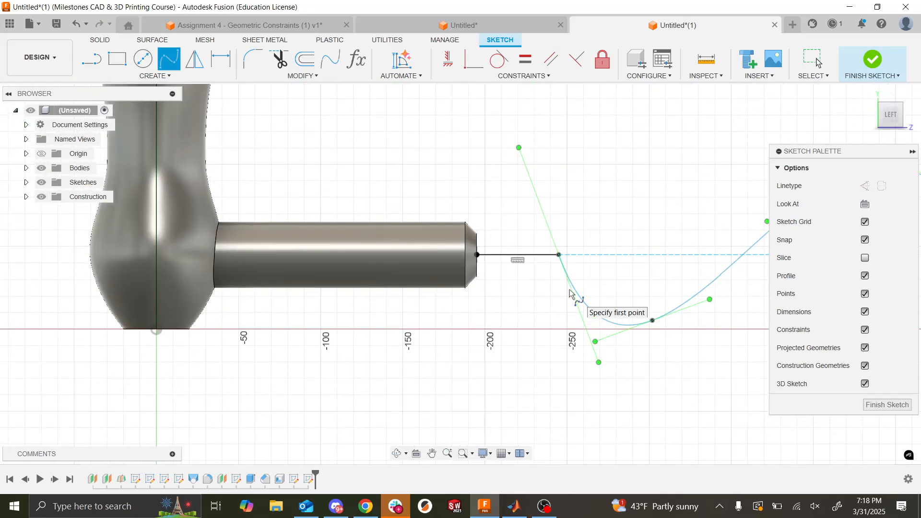
key(Escape)
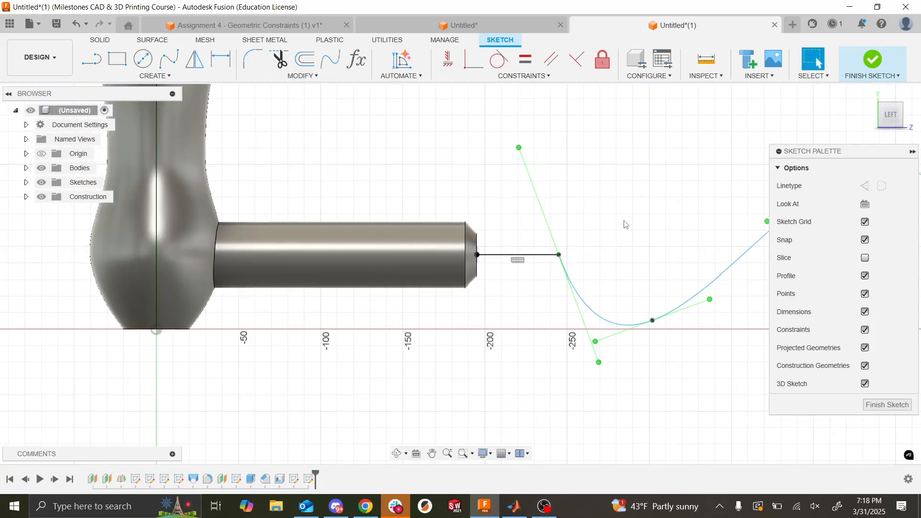
- Make the spline tangent to the straight line at their shared point and finish the sketch
click(593, 314)
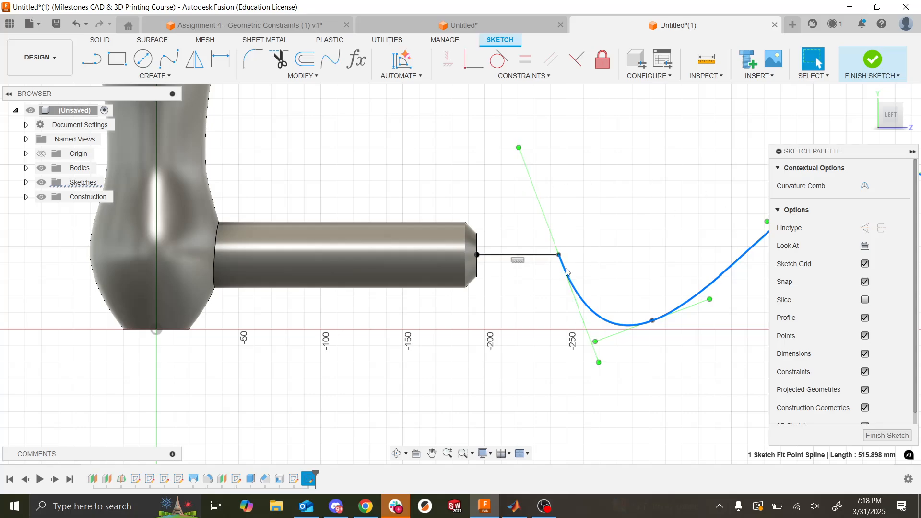
click(574, 345)
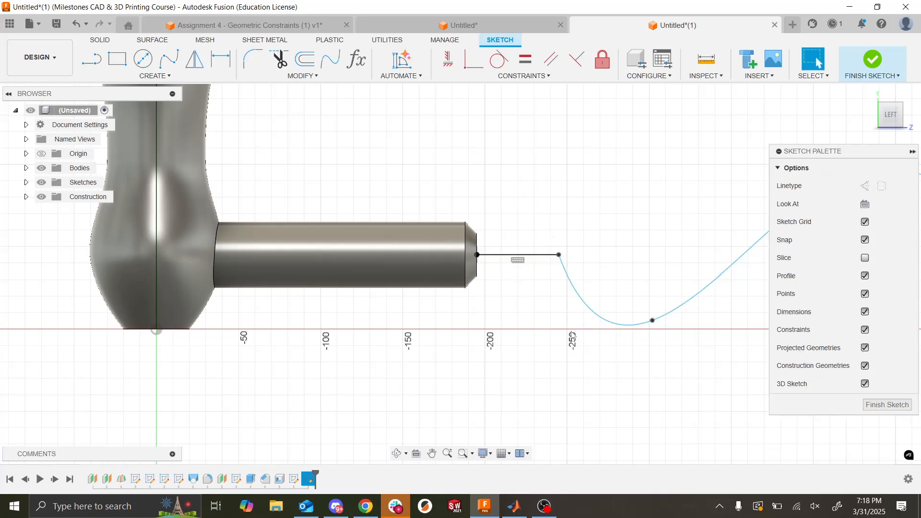
click(549, 259)
click(573, 293)
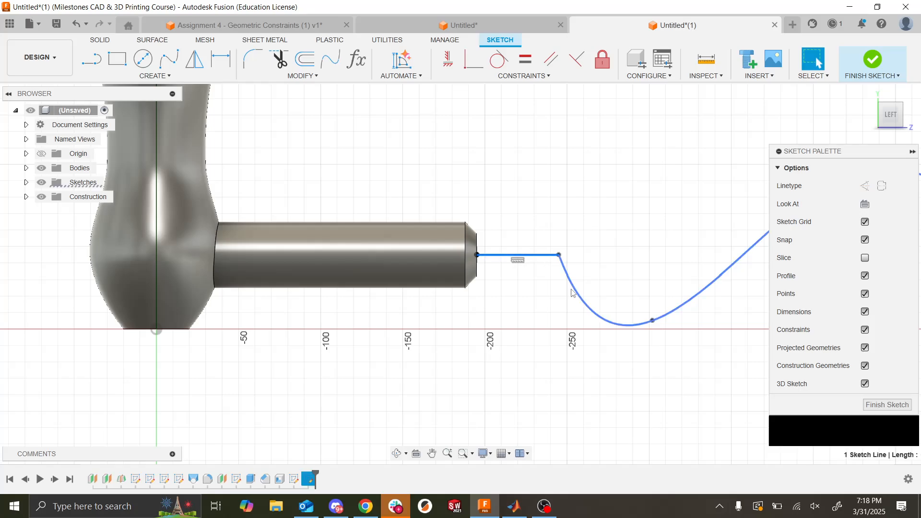
click(498, 60)
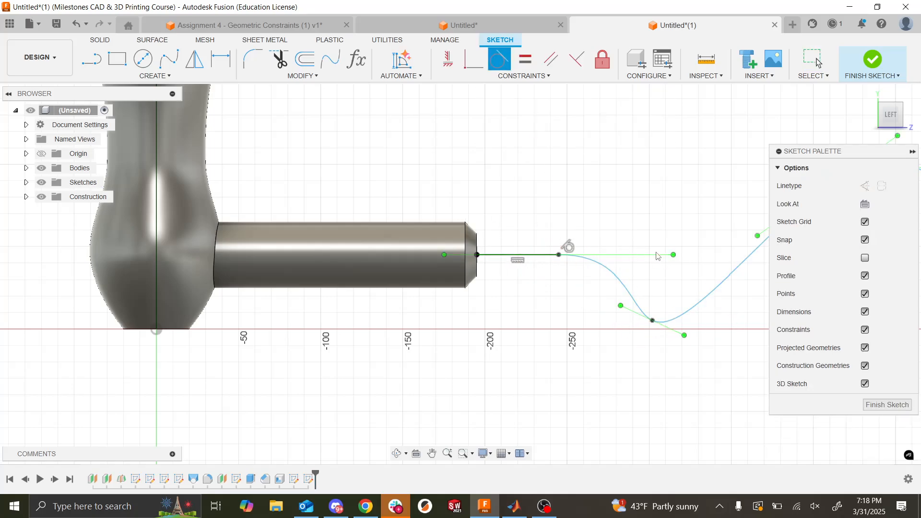
key(Escape)
scroll(568, 238, left, 4)
scroll(569, 239, right, 10)
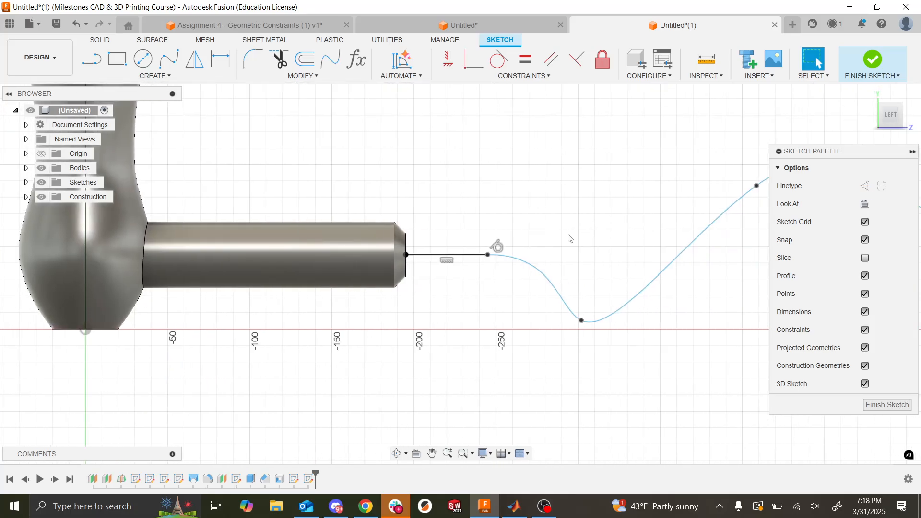
scroll(569, 236, right, 1)
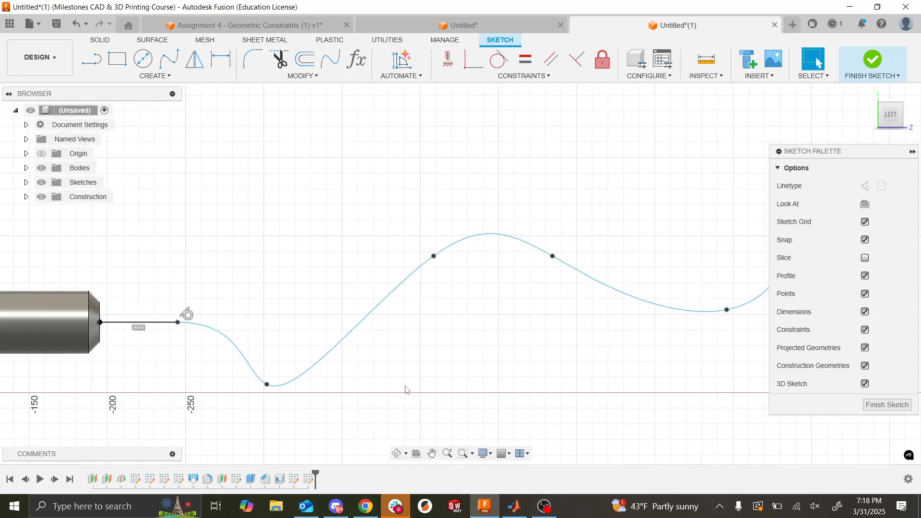
scroll(406, 389, down, 2)
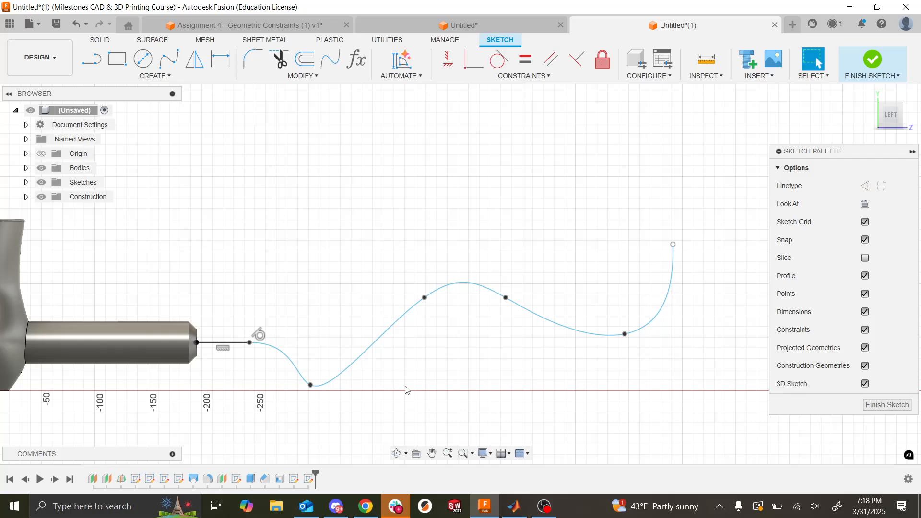
click(872, 68)
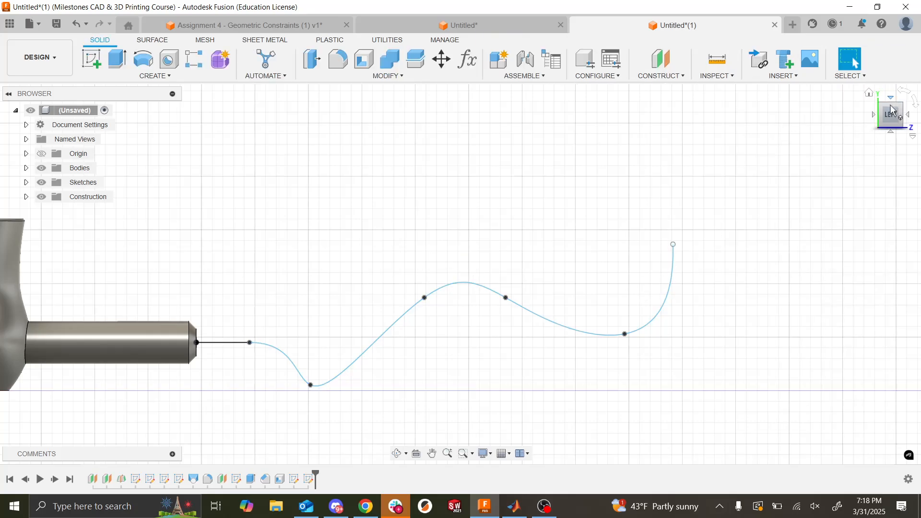
- Look over the sketched wire path in 3D and check it against the Assignment 6 instructions in Google Slides
click(874, 124)
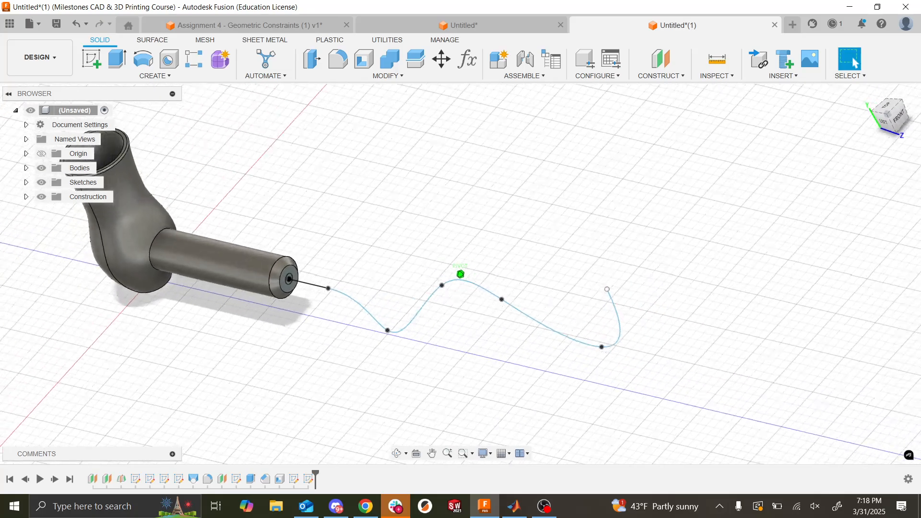
scroll(327, 213, right, 4)
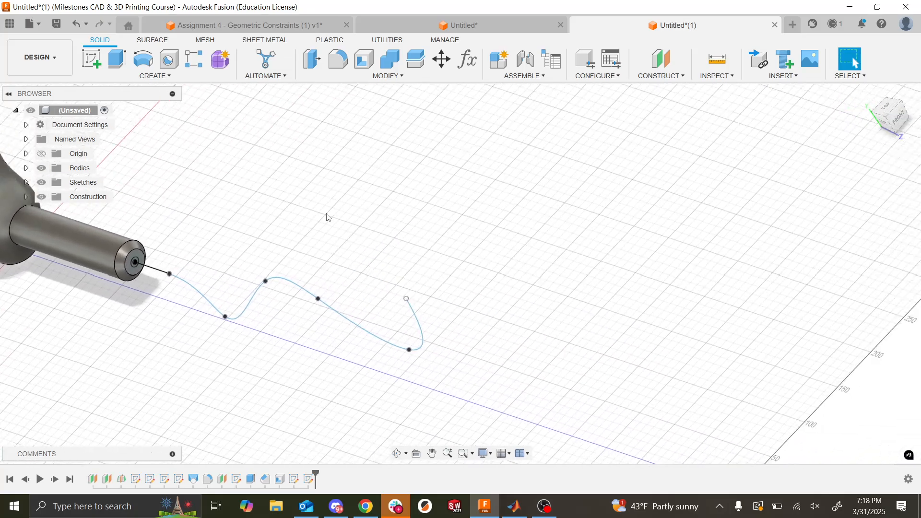
scroll(327, 213, left, 6)
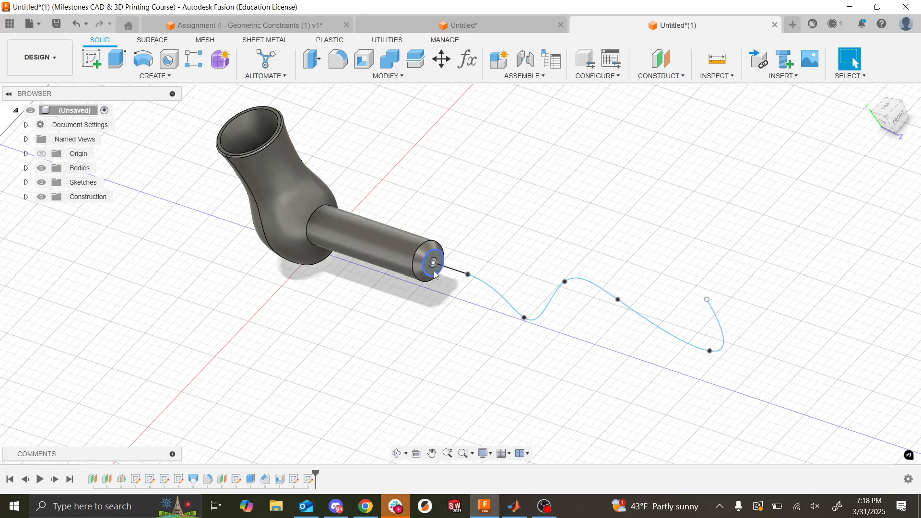
scroll(435, 272, up, 3)
scroll(436, 274, up, 1)
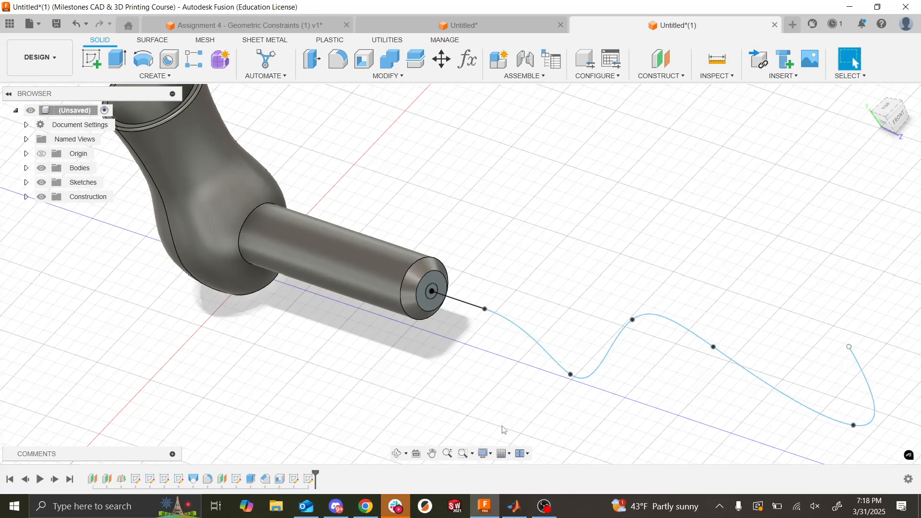
key(alt+Tab)
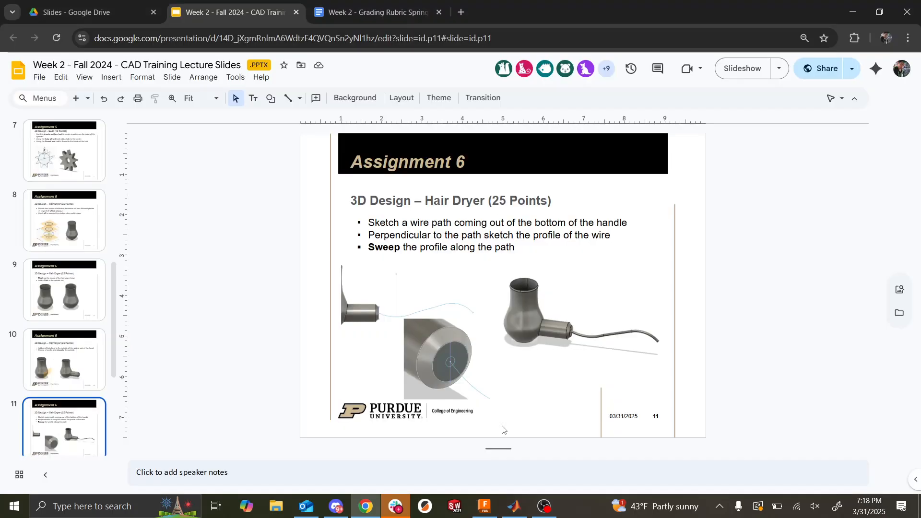
key(alt+Tab)
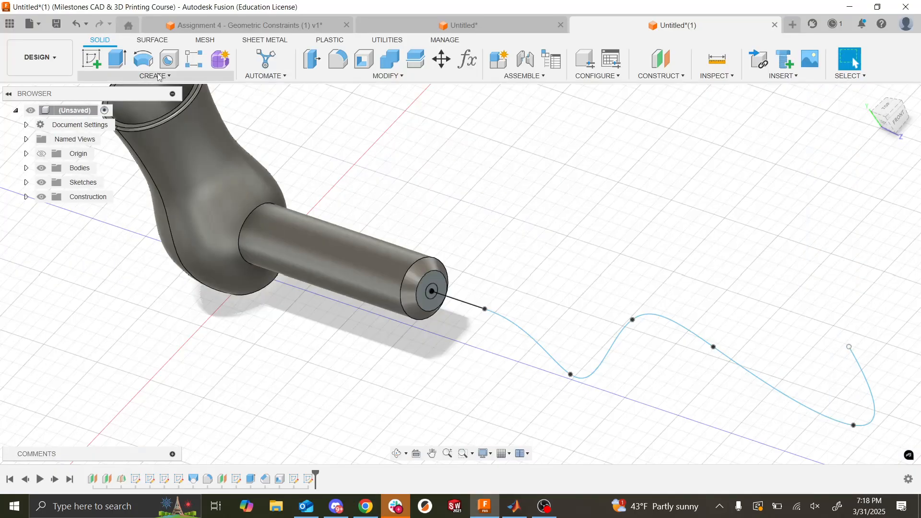
- Sweep the small circle on the handle's end face along the chained line-and-spline path with Perpendicular orientation and the Join operation
click(158, 75)
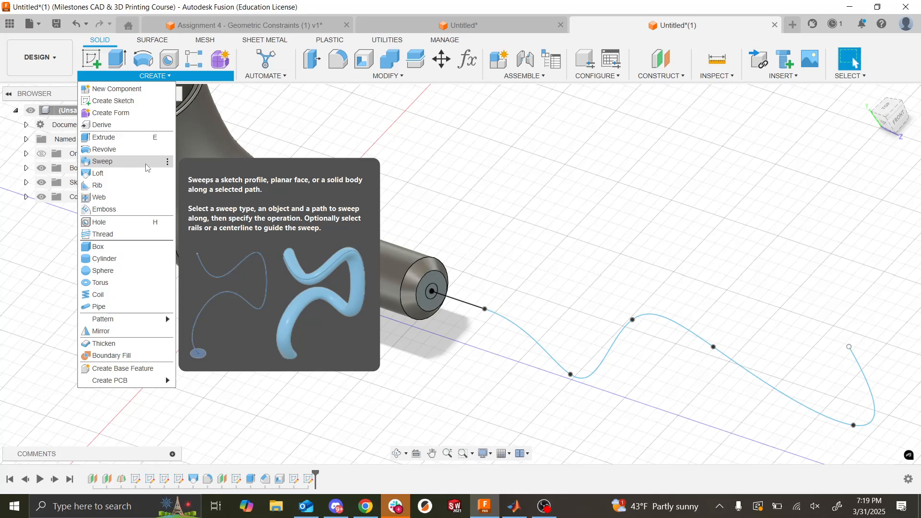
click(147, 168)
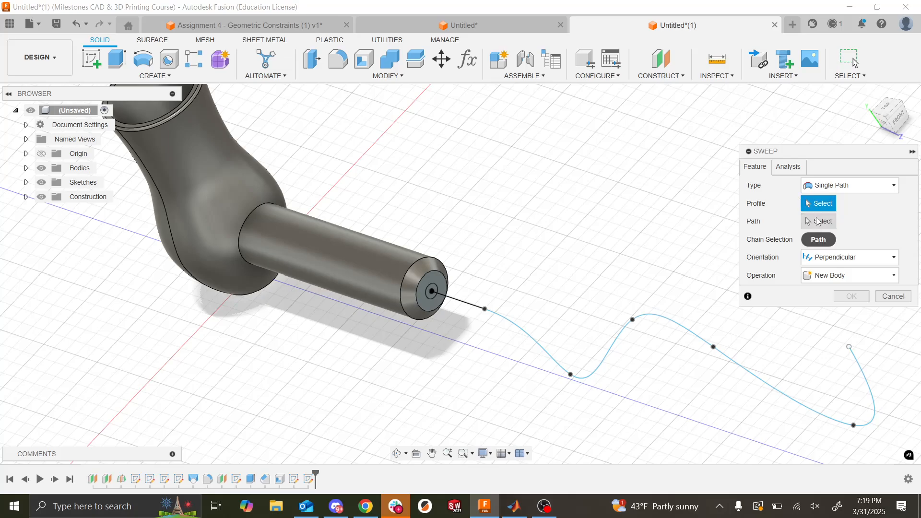
click(431, 295)
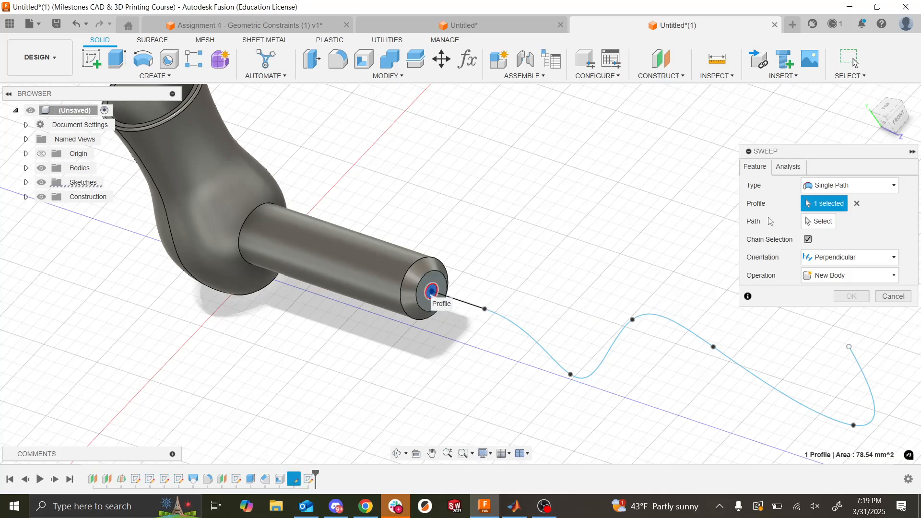
click(820, 222)
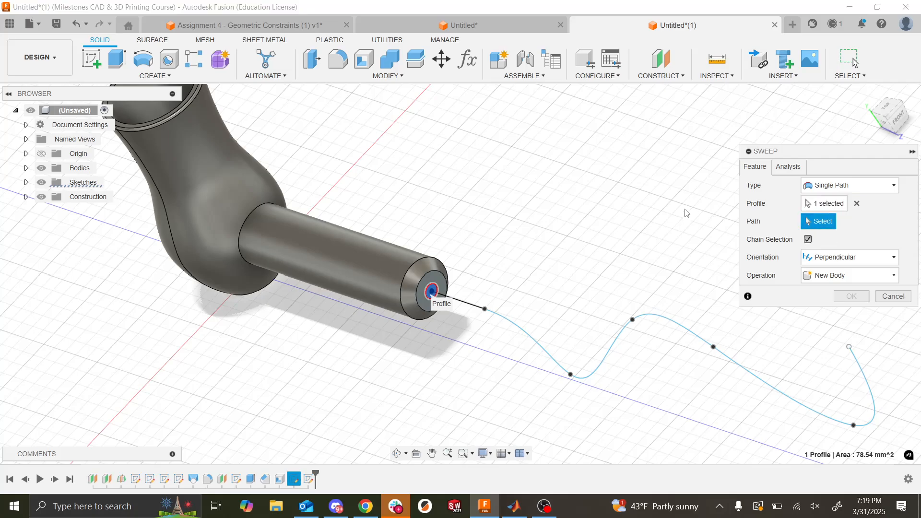
click(478, 312)
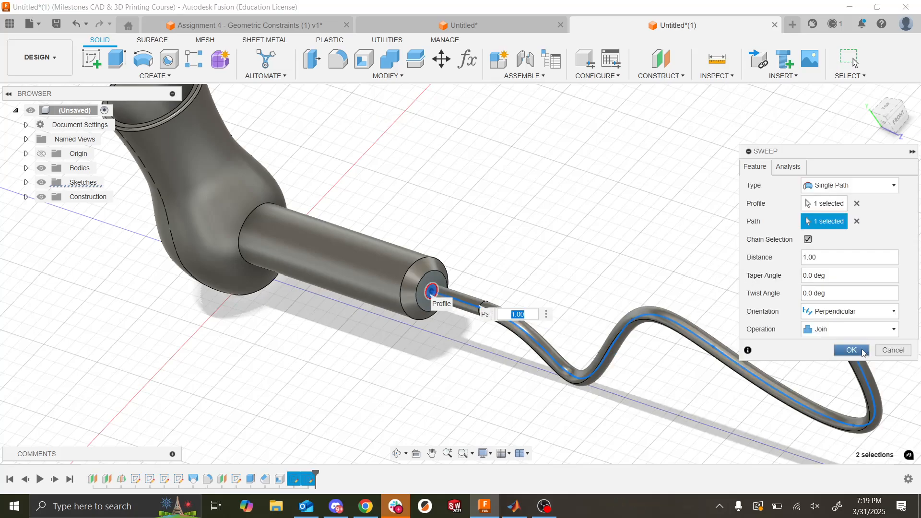
scroll(649, 270, left, 7)
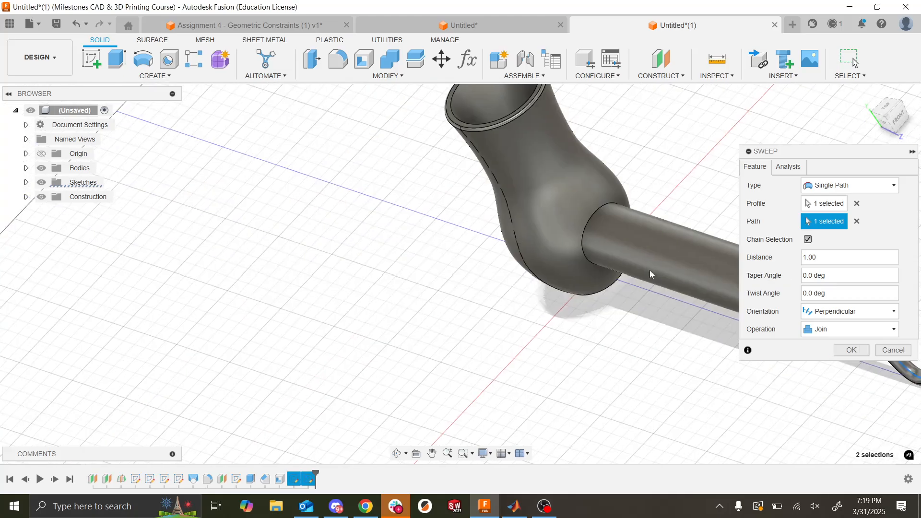
scroll(650, 270, right, 10)
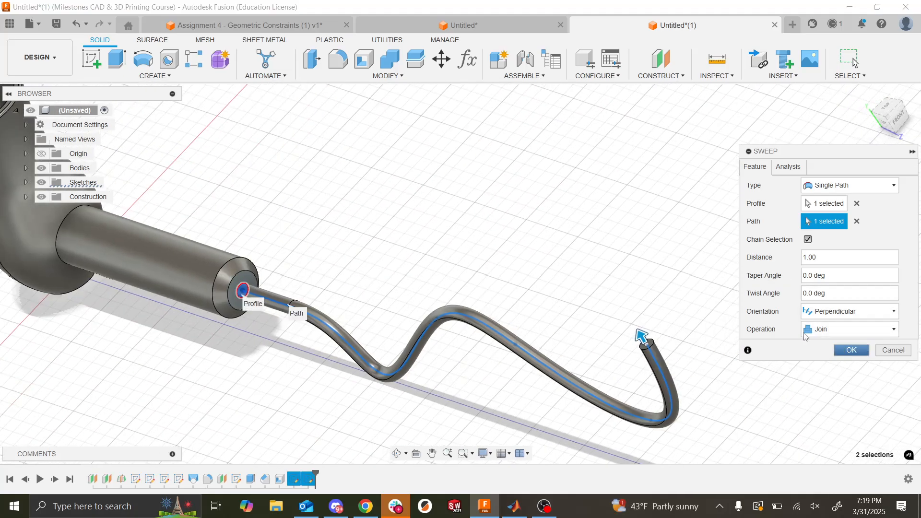
click(851, 350)
- Inspect the hair dryer body, handle and swept wire from several angles
scroll(806, 337, down, 6)
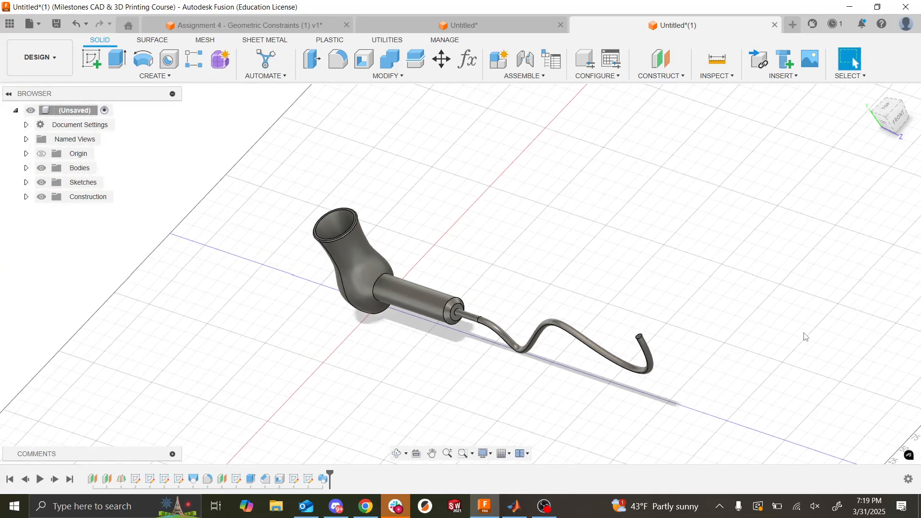
shift+scroll(806, 337, down, 5)
shift+scroll(806, 337, up, 5)
scroll(806, 337, right, 1)
scroll(806, 336, up, 3)
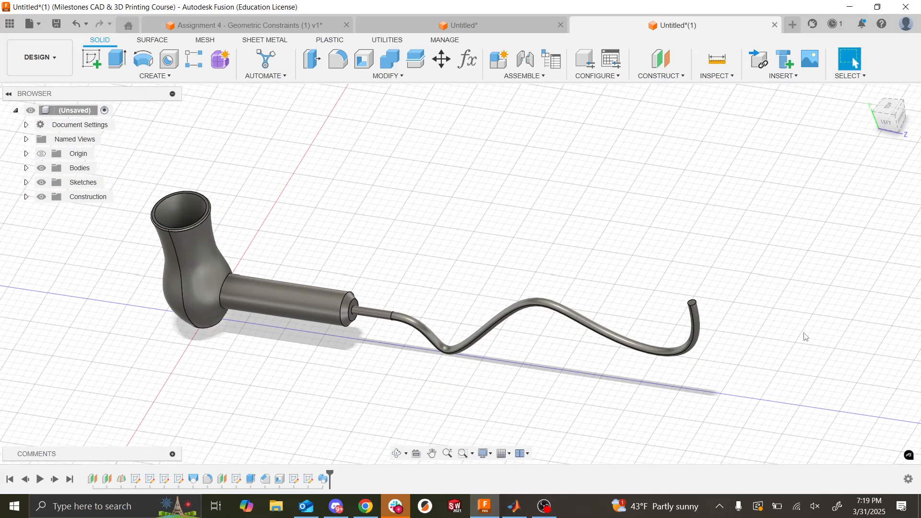
shift+scroll(806, 337, up, 4)
shift+scroll(806, 337, down, 4)
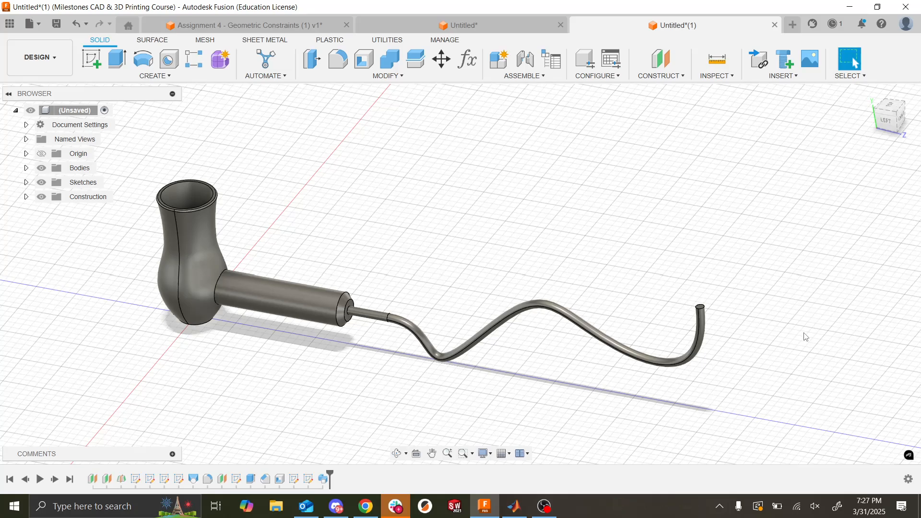
- Switch to the lecture deck in Google Slides and start the slideshow from the Assignment 6 wire slide
key(alt+Tab)
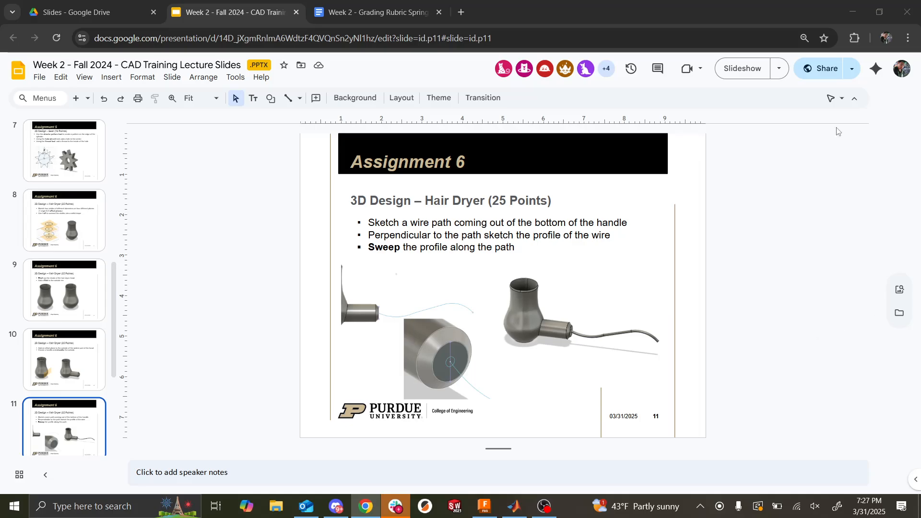
click(736, 76)
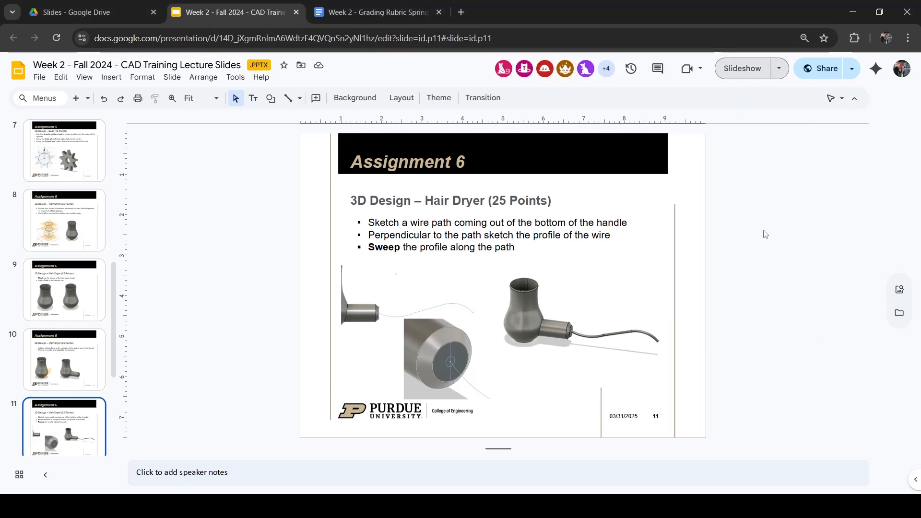